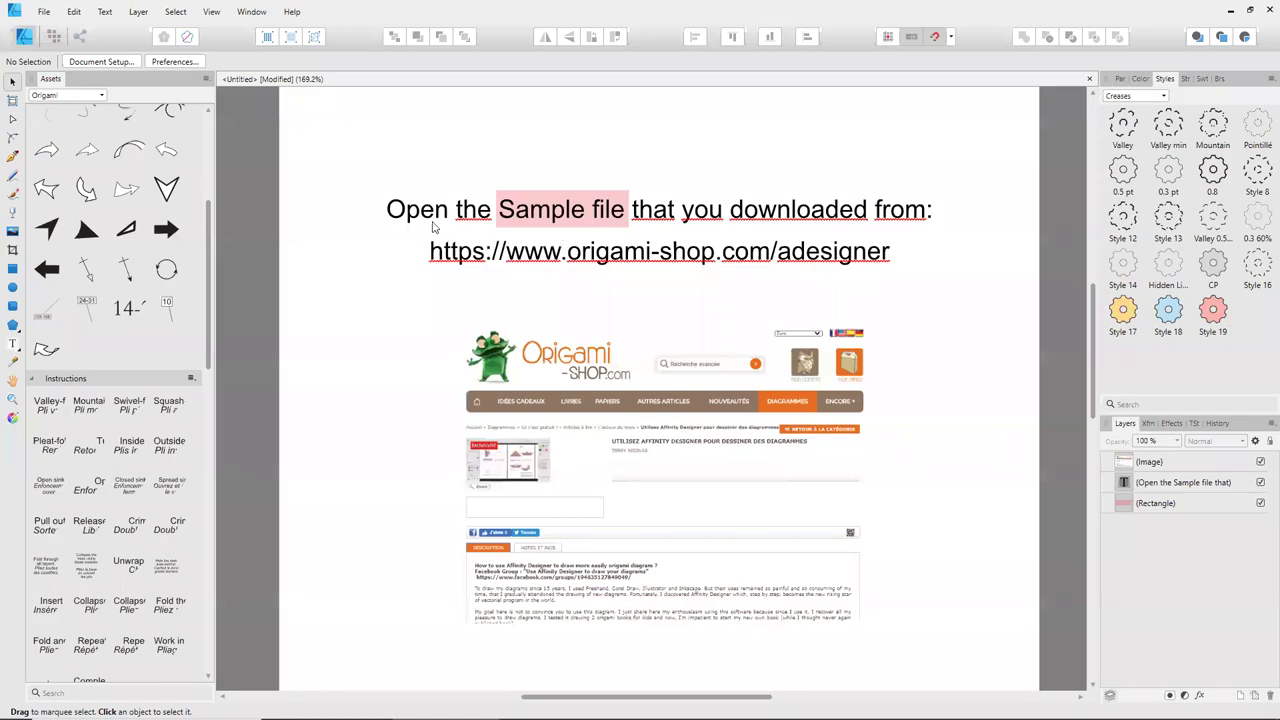
# Open the Sample Diagram file from Documents, showing artboards for Pages 1, 8 and 9.
pyautogui.click(40, 12)
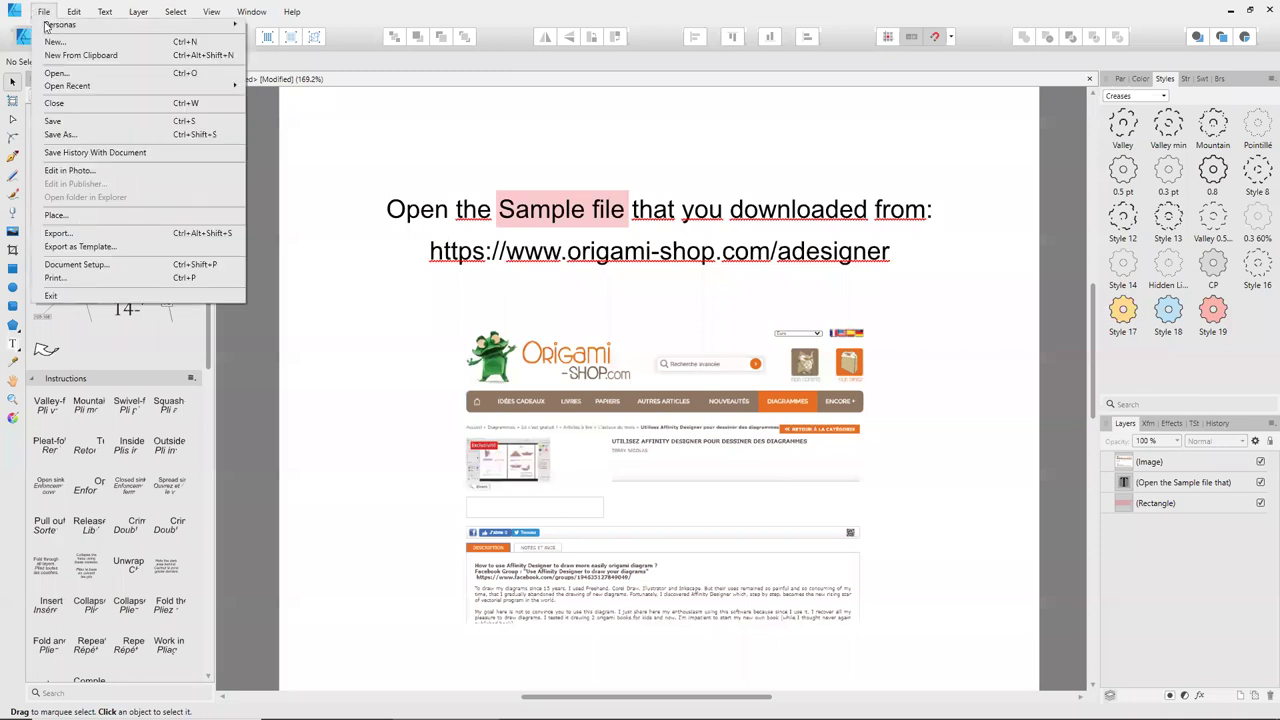
pyautogui.click(75, 73)
pyautogui.click(467, 234)
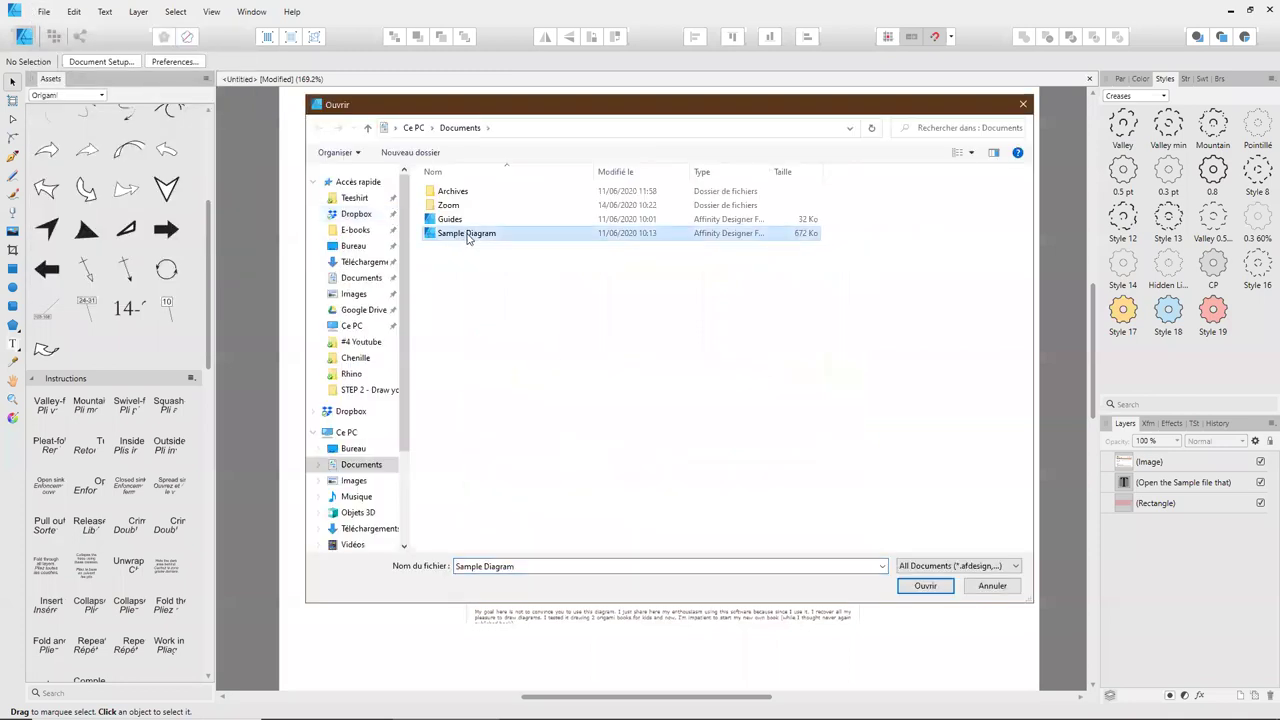
pyautogui.click(924, 586)
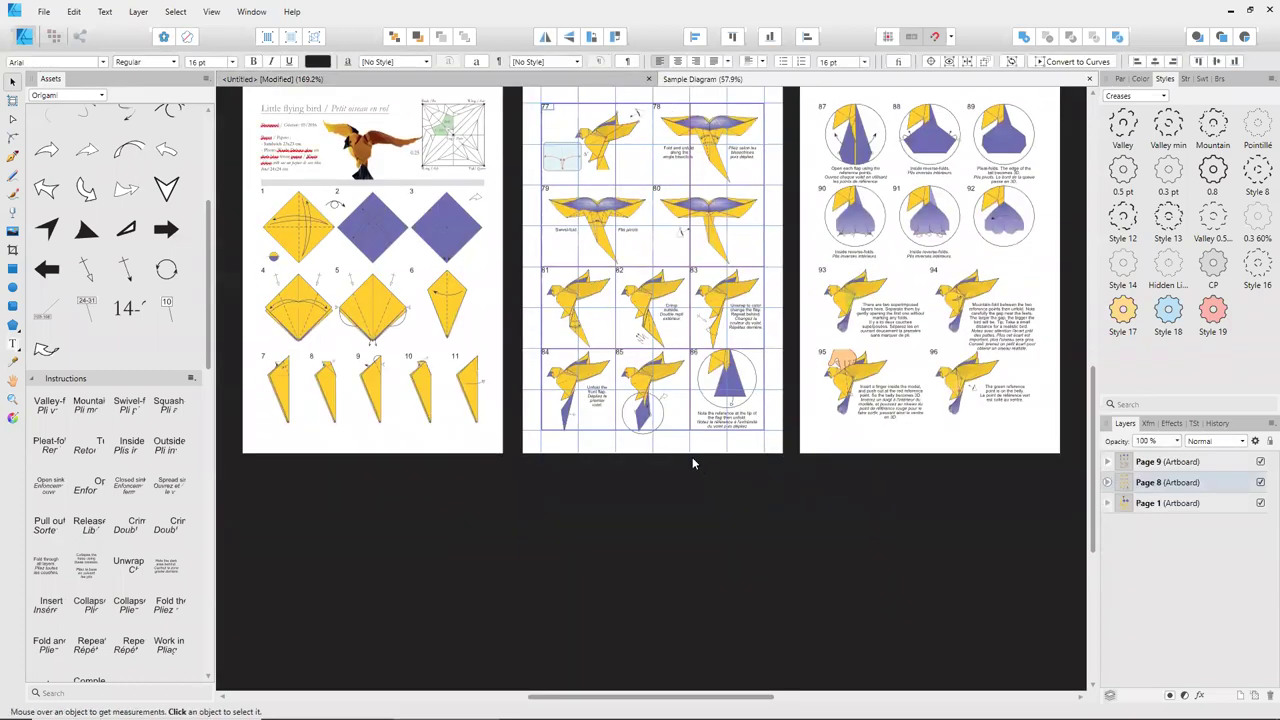
# Draw an empty text frame under steps 85 and 86 on Page 8, set to 16 pt.
pyautogui.scroll(3, 692, 457)
pyautogui.scroll(1, 771, 450)
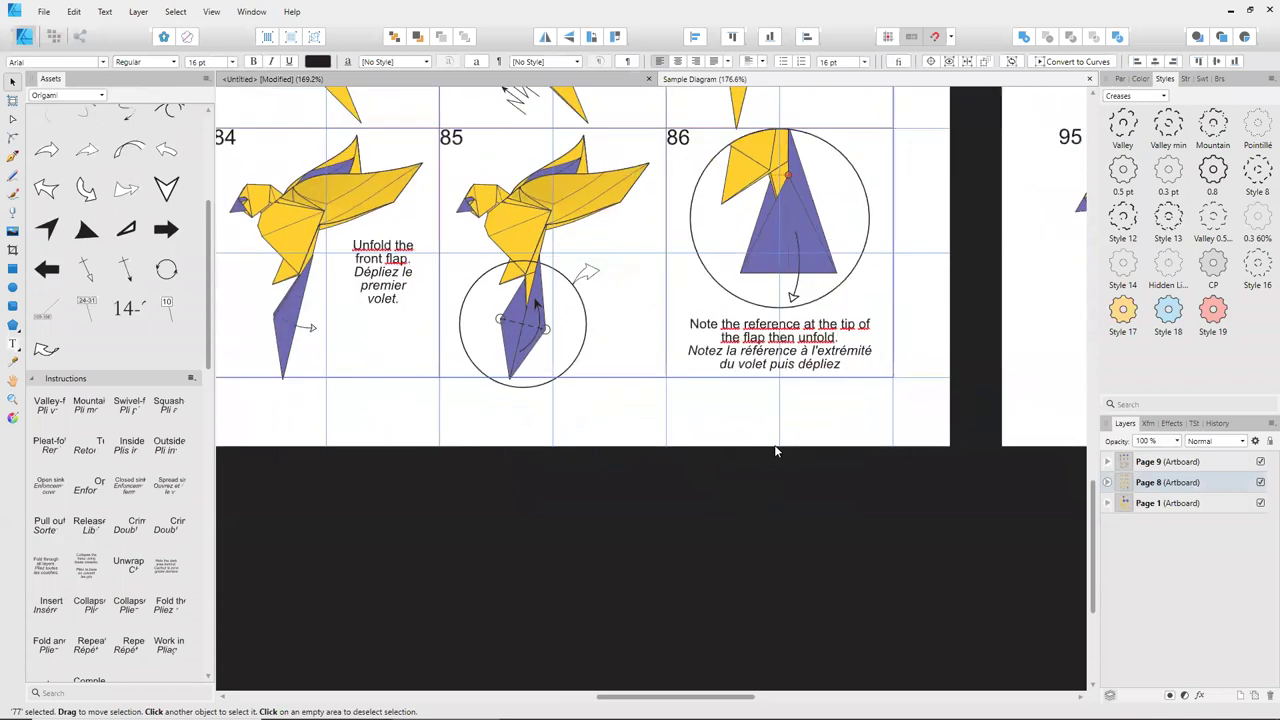
pyautogui.click(14, 344)
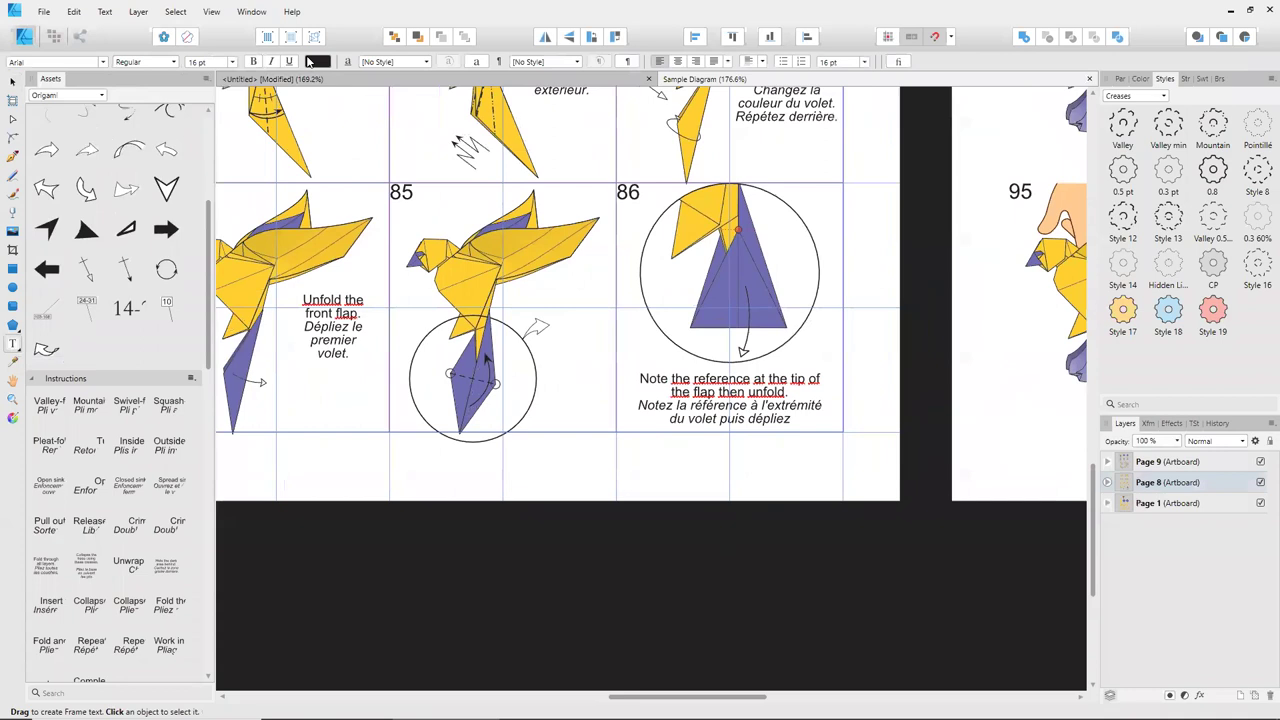
pyautogui.moveTo(323, 439); pyautogui.dragTo(845, 488)
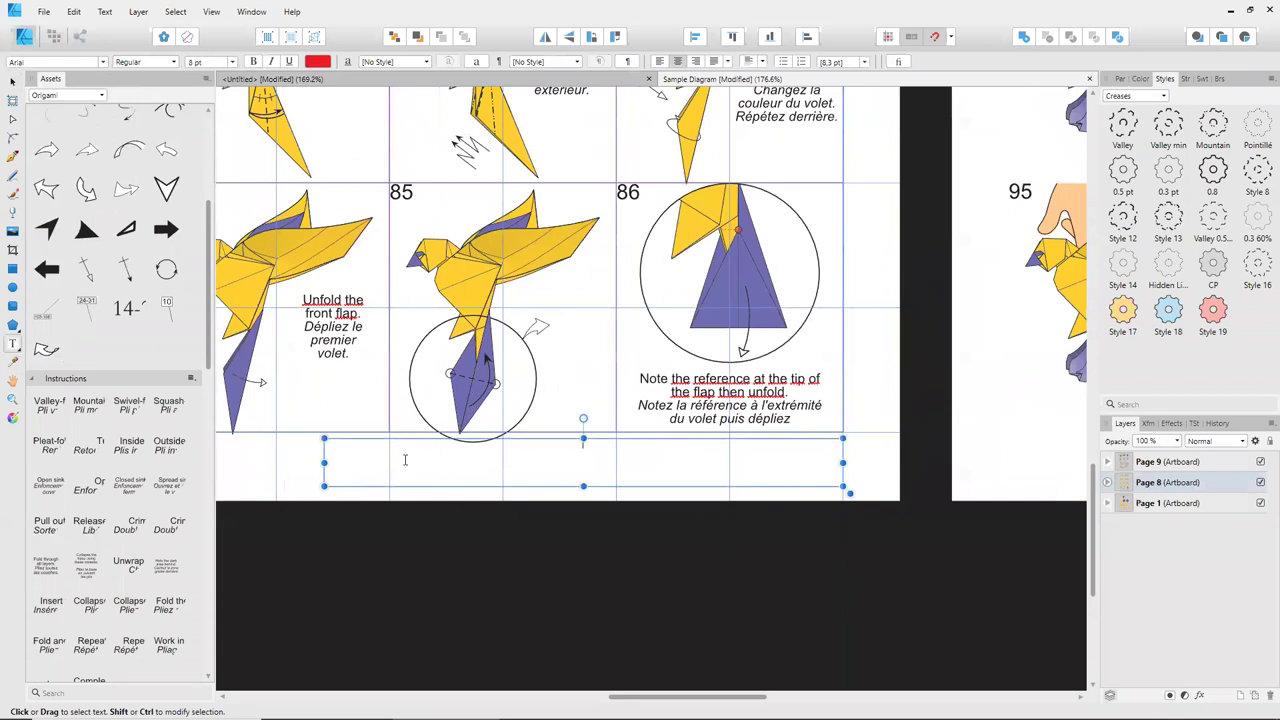
pyautogui.click(316, 62)
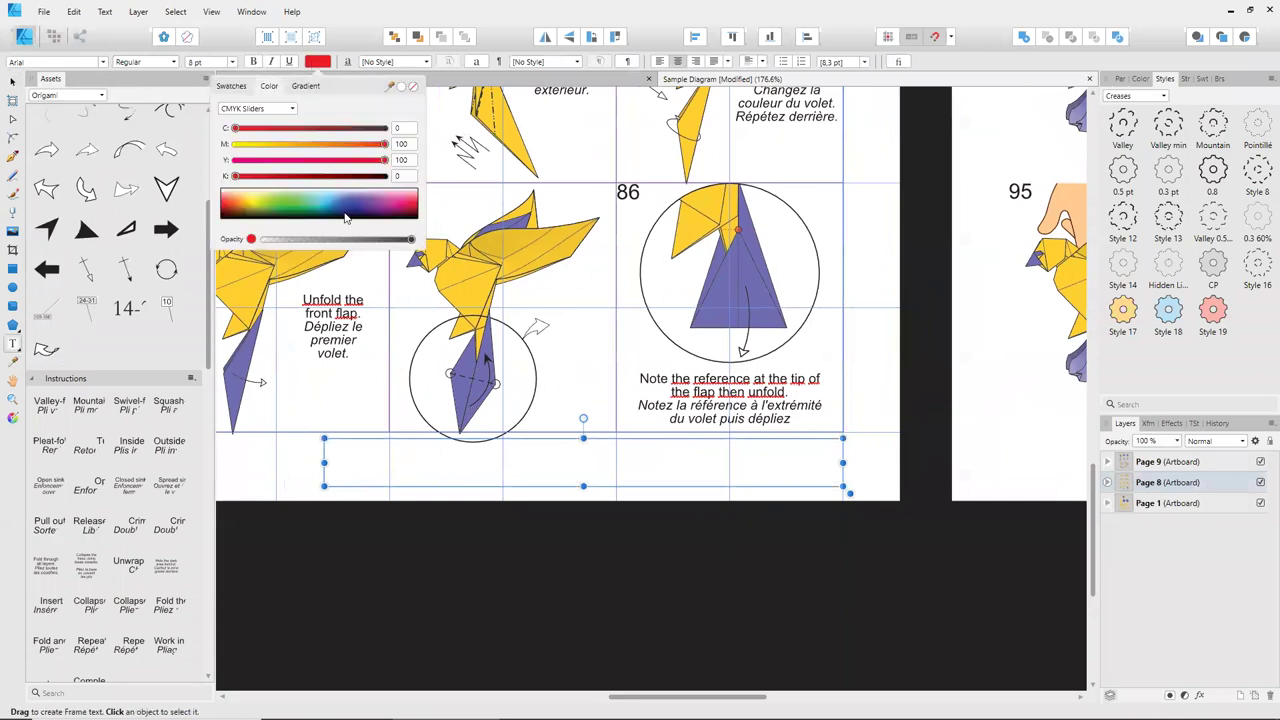
pyautogui.click(200, 62)
pyautogui.write('16')
pyautogui.press('Return')
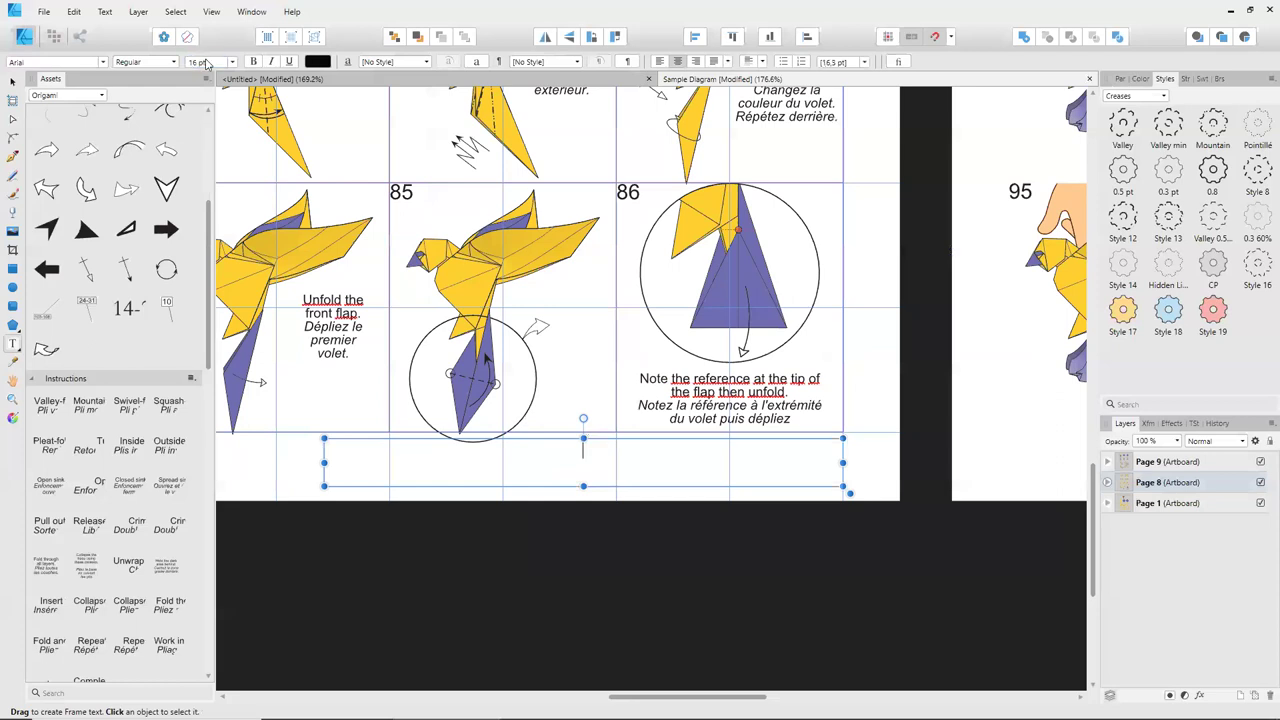
pyautogui.write("I'm going to show you how to draw the step 86")
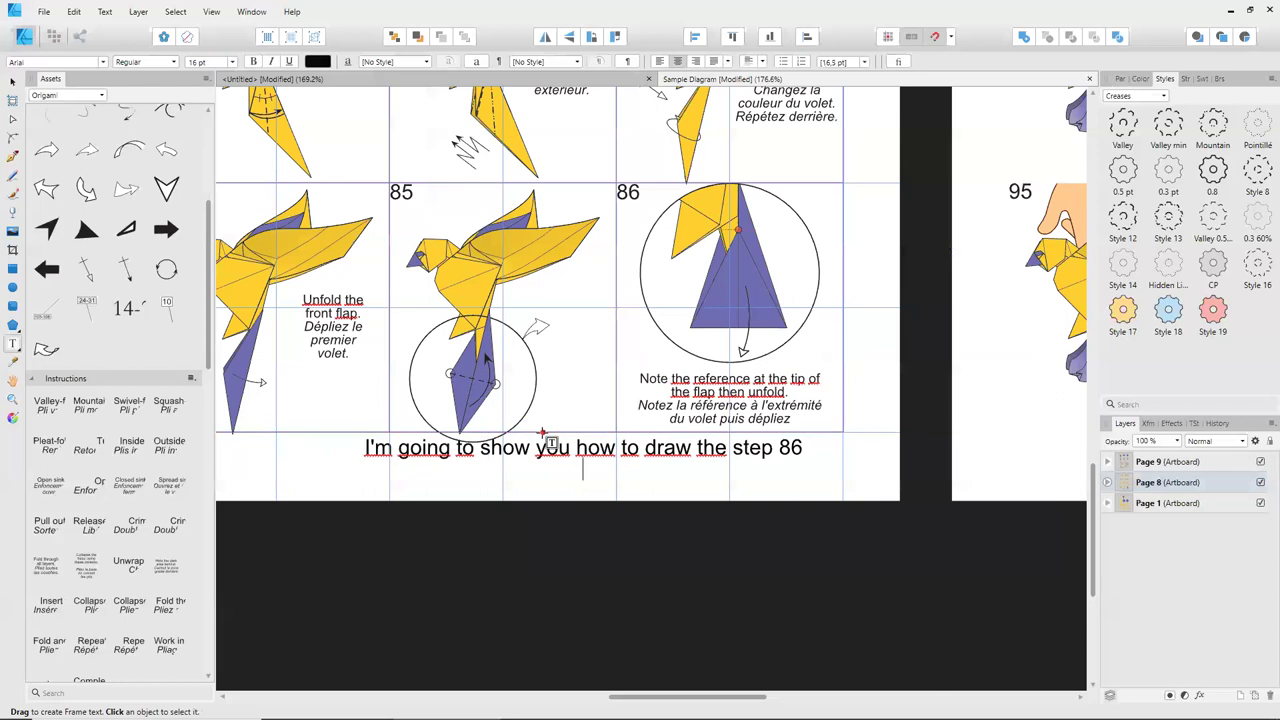
pyautogui.write(' easily')
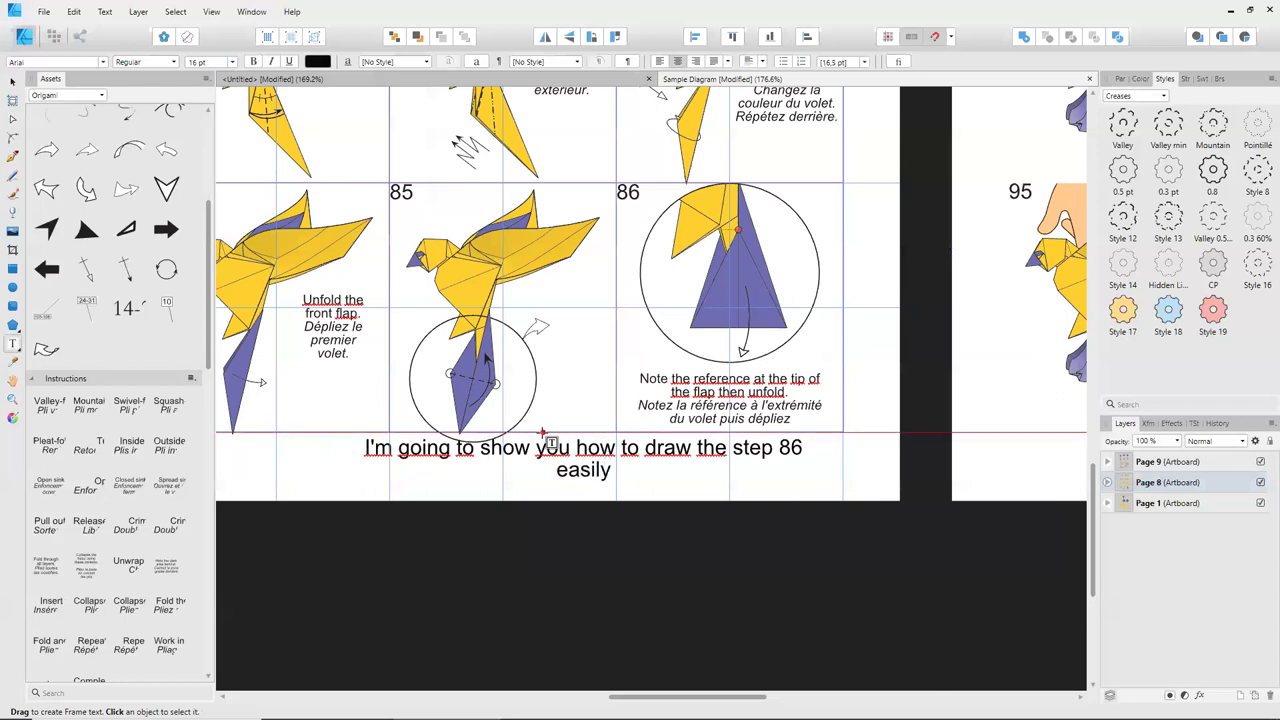
pyautogui.write('!')
pyautogui.hotkey('ctrl', 'a')
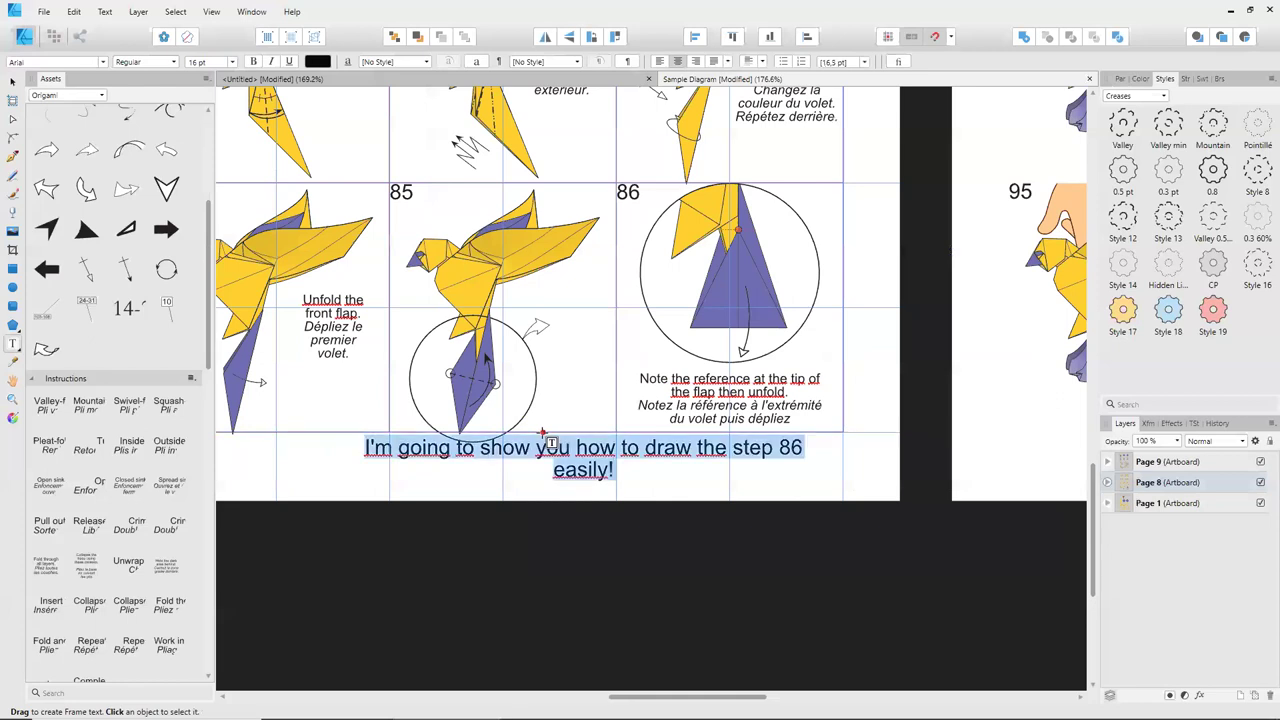
pyautogui.write('F')
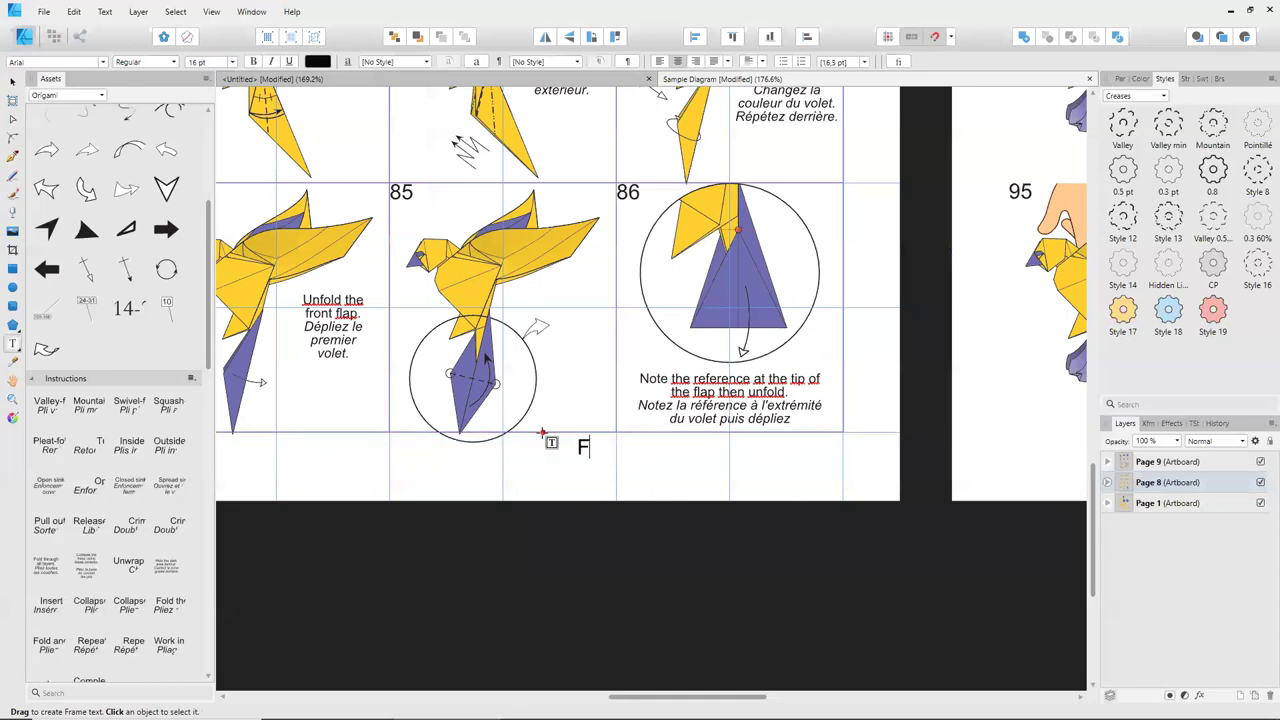
pyautogui.write('are goiu')
pyautogui.press('BackSpace')
pyautogui.write('ng to use the NEST feature')
pyautogui.hotkey('ctrl', 'a')
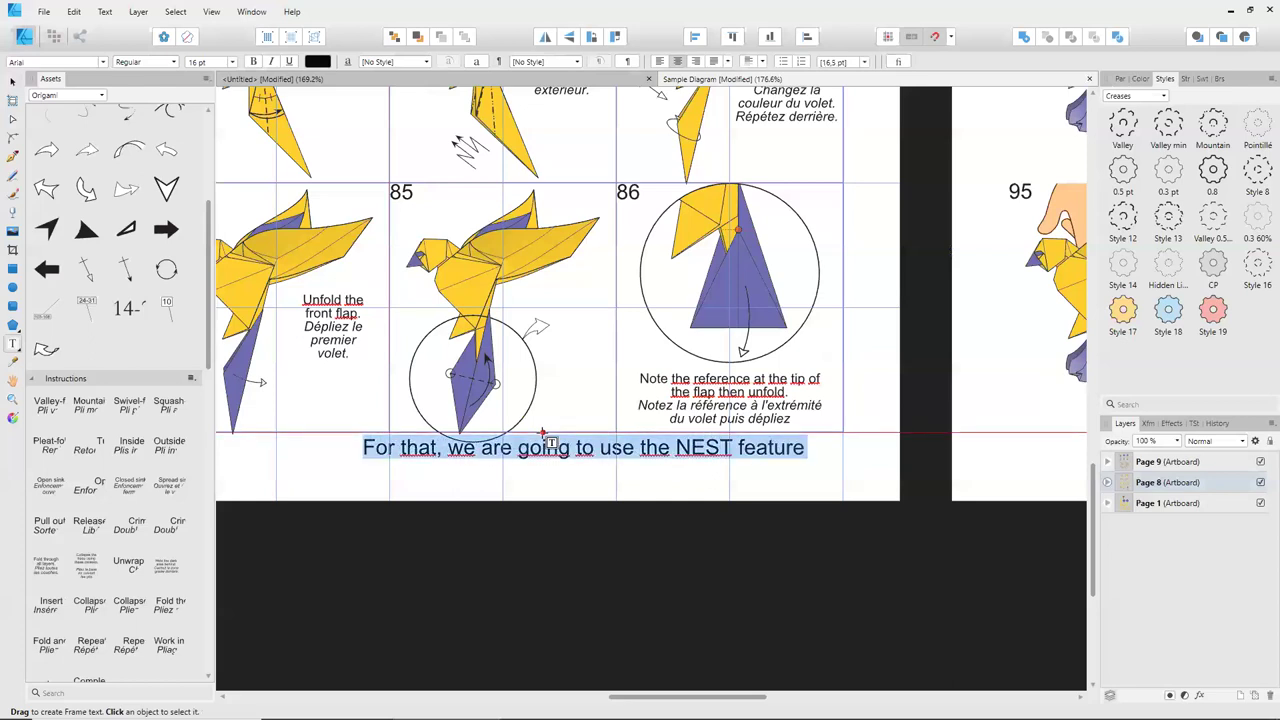
pyautogui.press('Delete')
pyautogui.click(542, 433)
pyautogui.write('a very interesting and powerful')
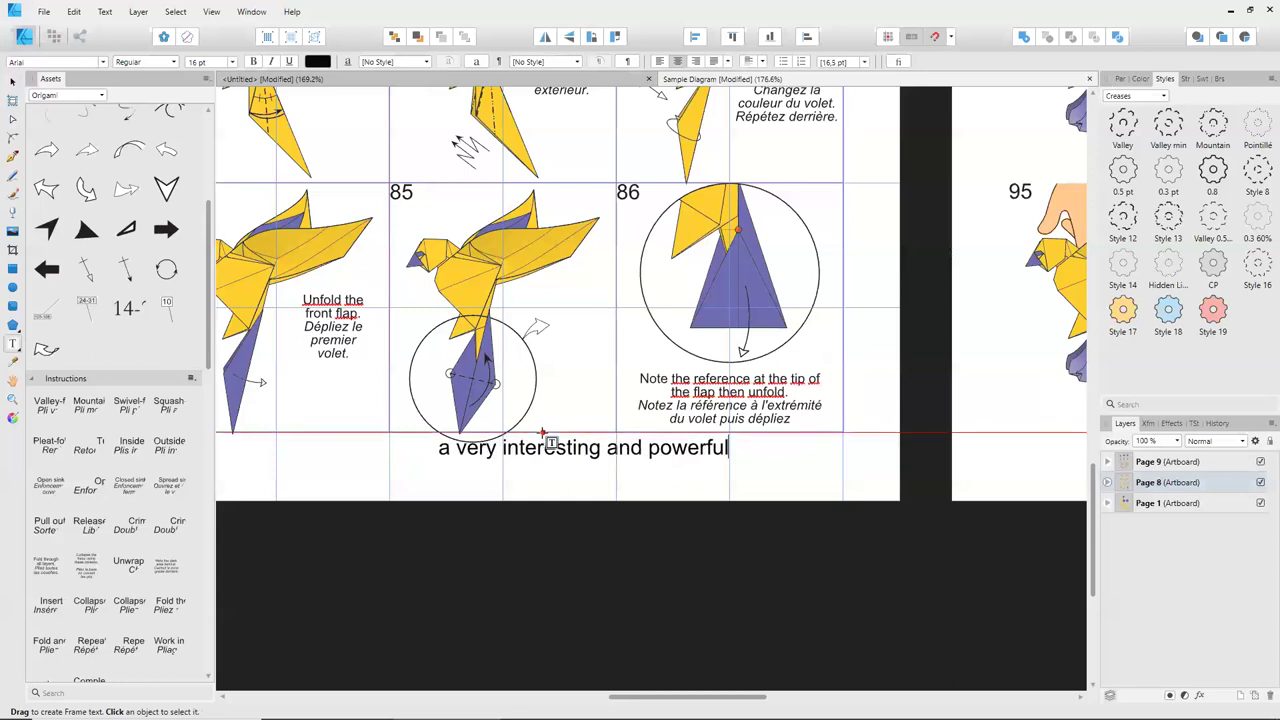
pyautogui.write(' feature available only on Affinity Suite.')
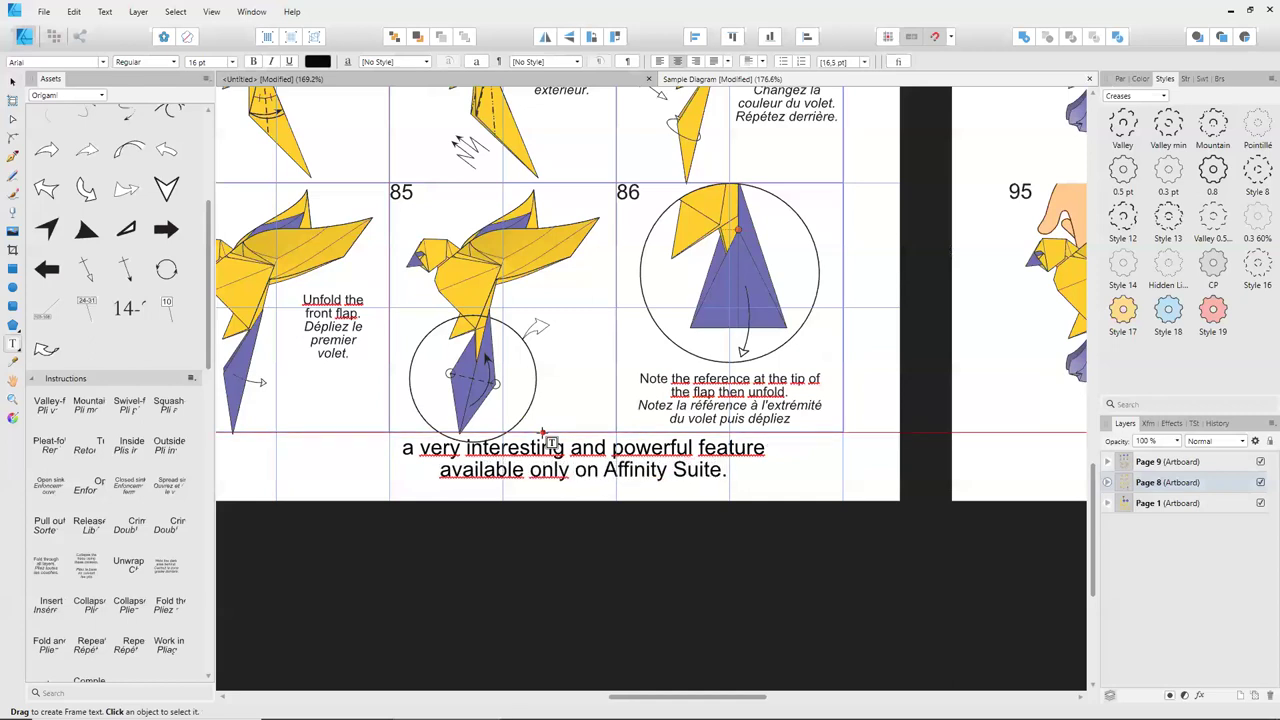
pyautogui.hotkey('ctrl', 'a')
# Replace the caption with 'For that, please select only the step 85'.
pyautogui.press('Delete')
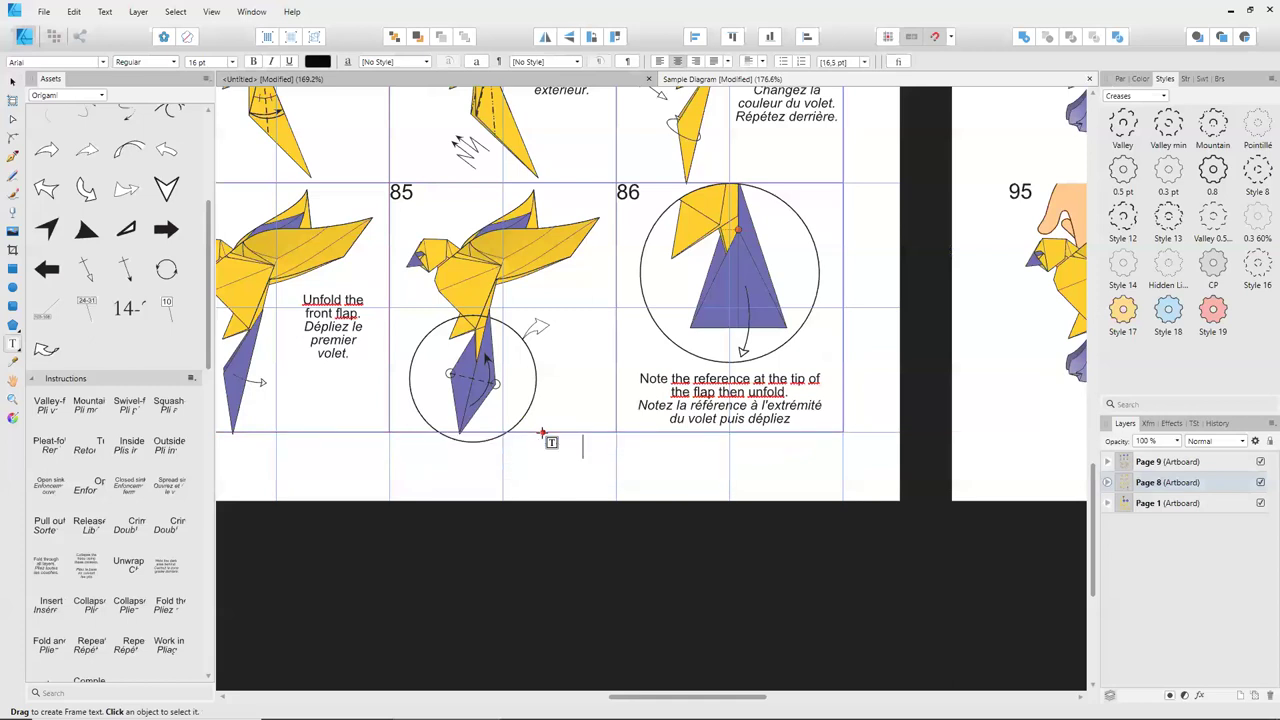
pyautogui.write('For that, please select only the step 85')
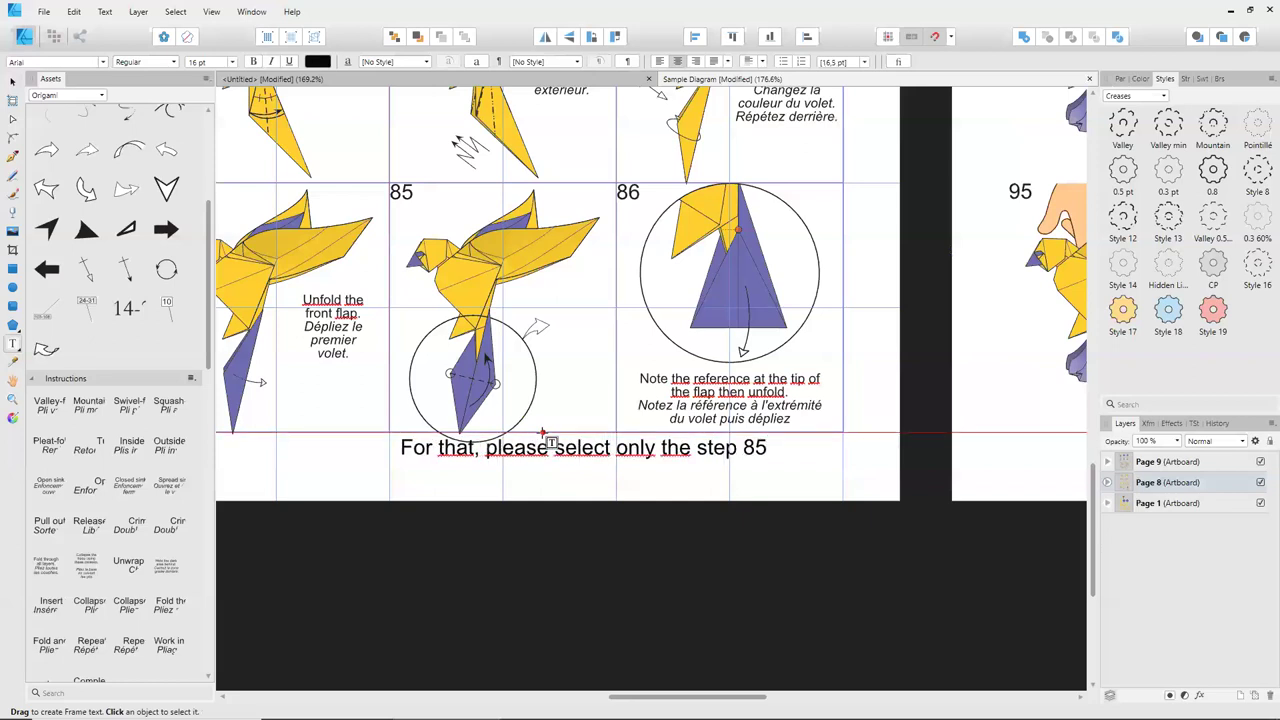
pyautogui.press('Escape')
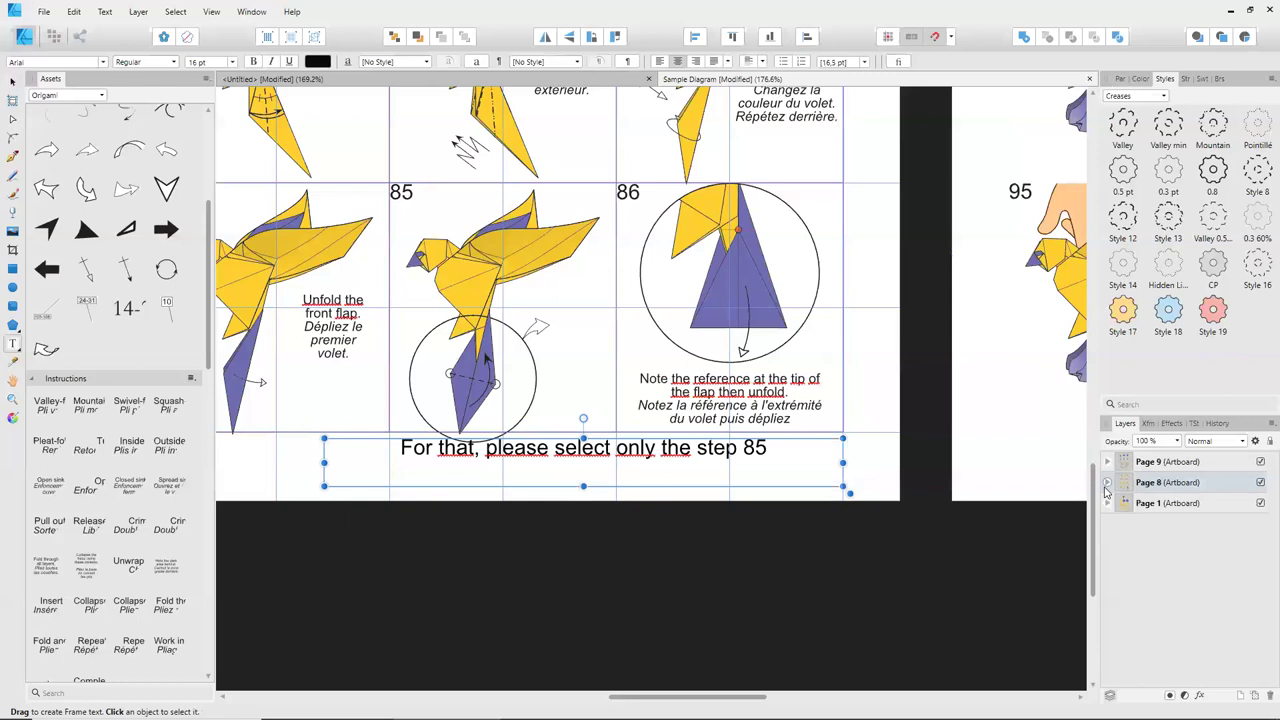
# Select the step 85 layer and reword the caption to 'Copy and paste into a new document.'.
pyautogui.click(1106, 483)
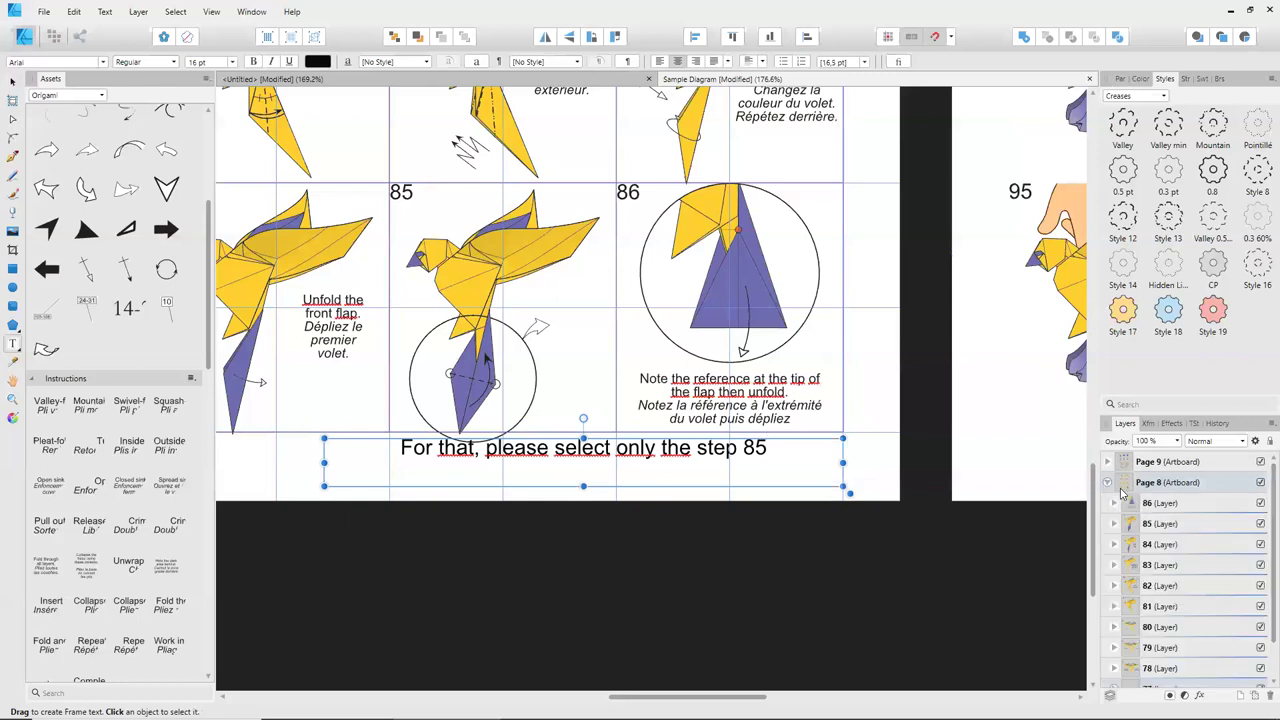
pyautogui.click(1158, 524)
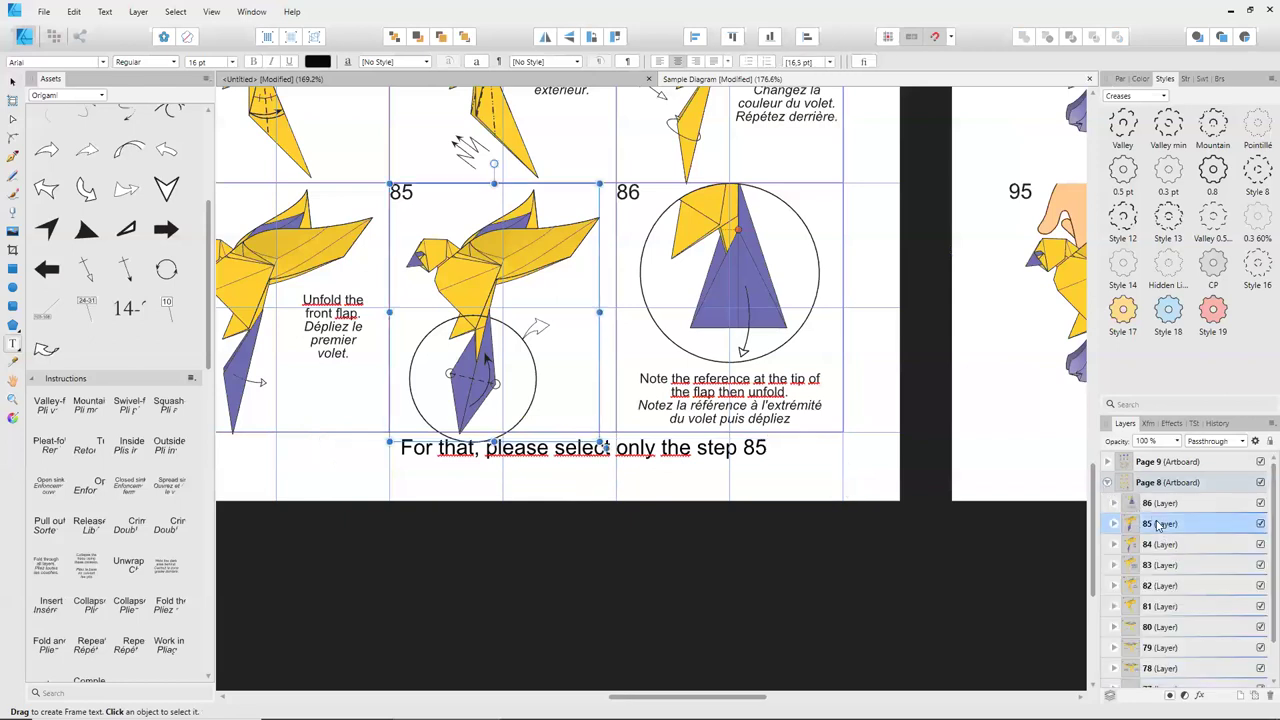
pyautogui.tripleClick(733, 453)
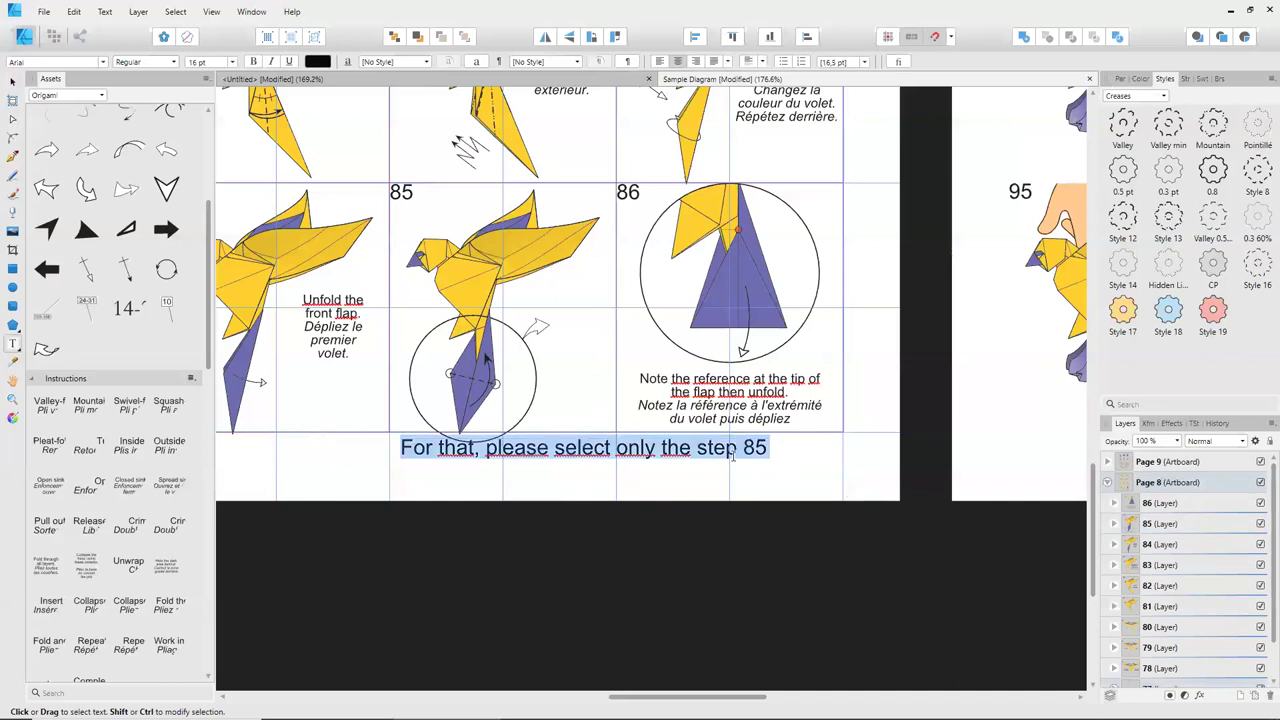
pyautogui.write('Copy')
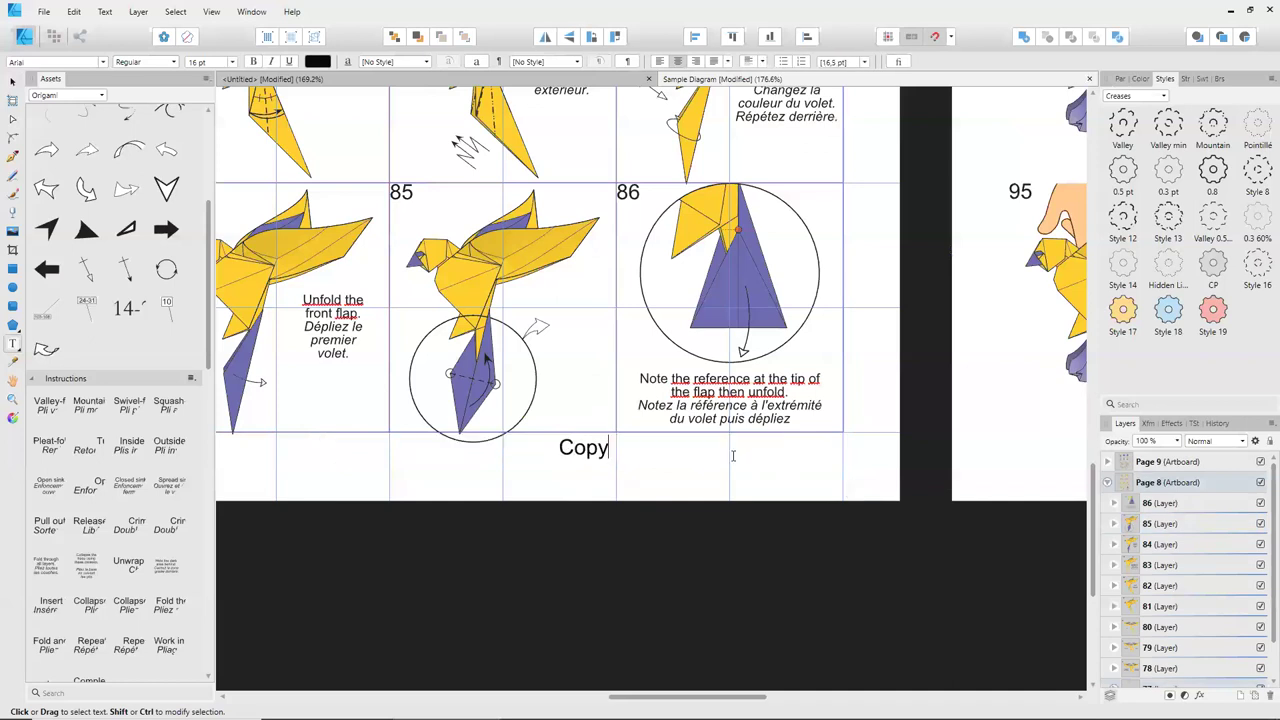
pyautogui.write(' and paste ')
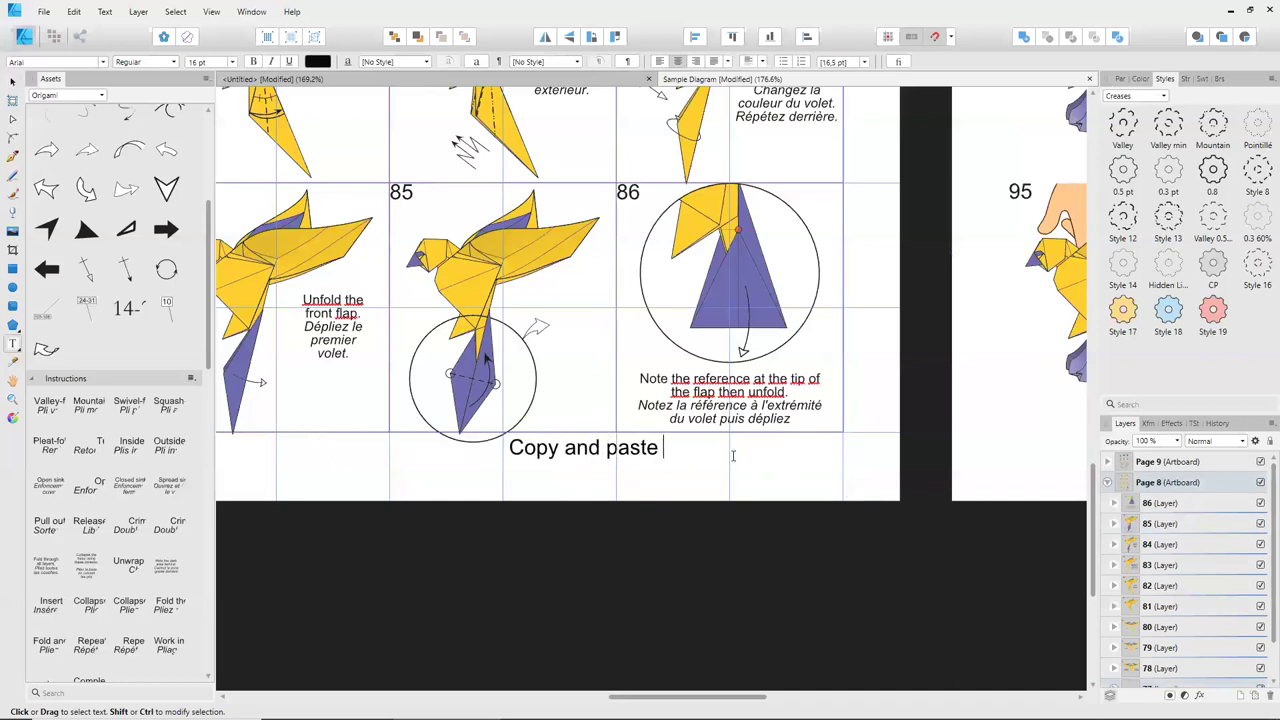
pyautogui.write('into a new do')
pyautogui.press('BackSpace')
pyautogui.write('document.')
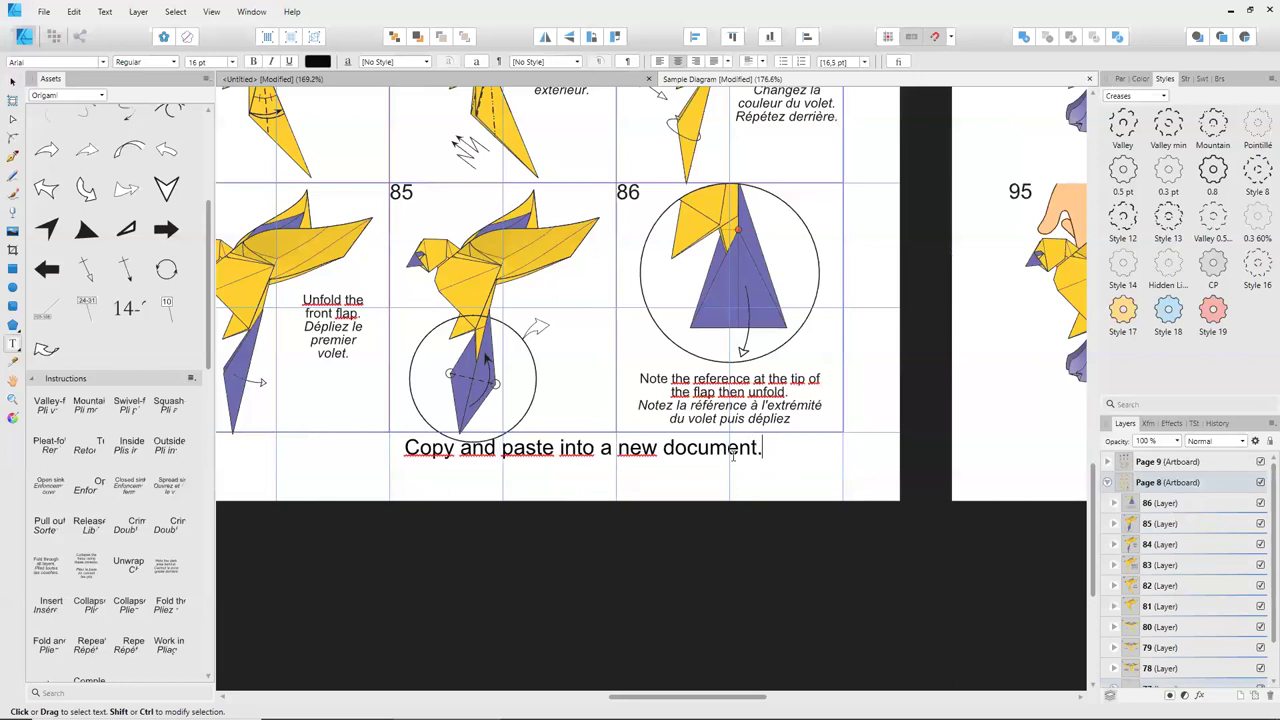
pyautogui.press('Escape')
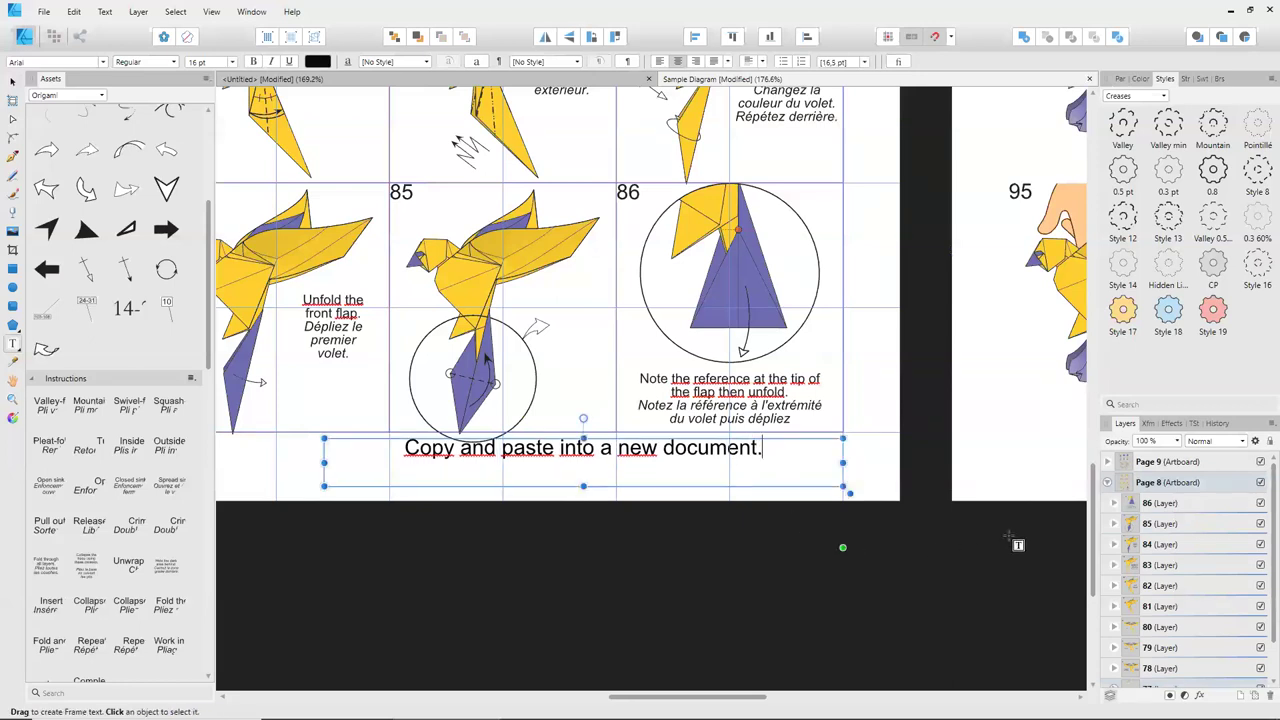
pyautogui.click(1152, 524)
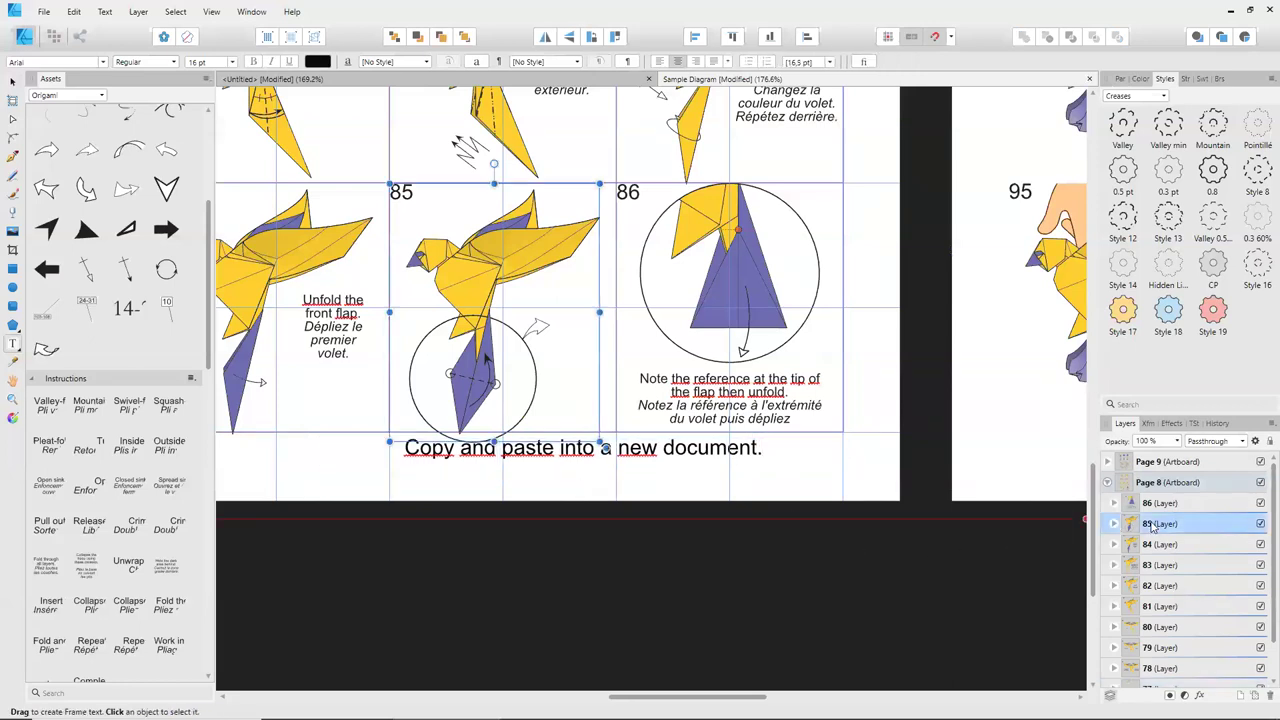
# Change the caption to 'Copy with CTRL C' and reselect only the step 85 layer.
pyautogui.click(710, 450)
pyautogui.hotkey('ctrl', 'a')
pyautogui.write('Copy with CTRL C')
pyautogui.press('Escape')
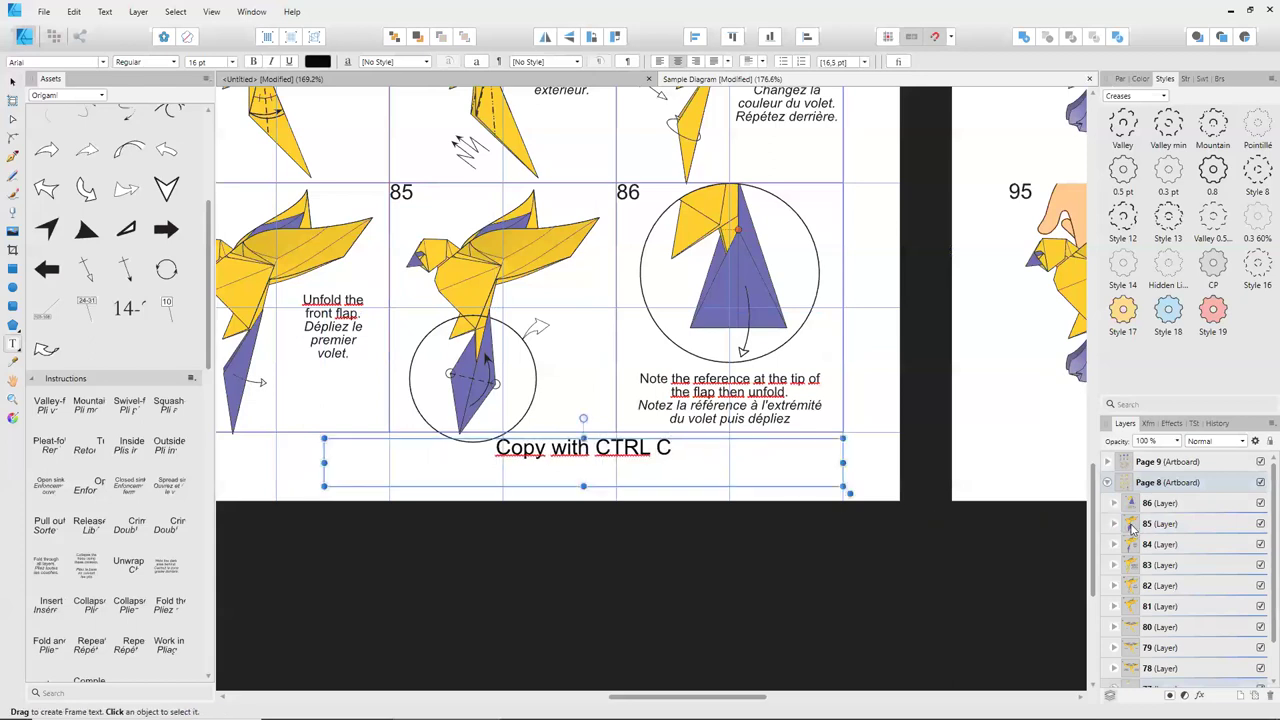
pyautogui.click(1150, 524)
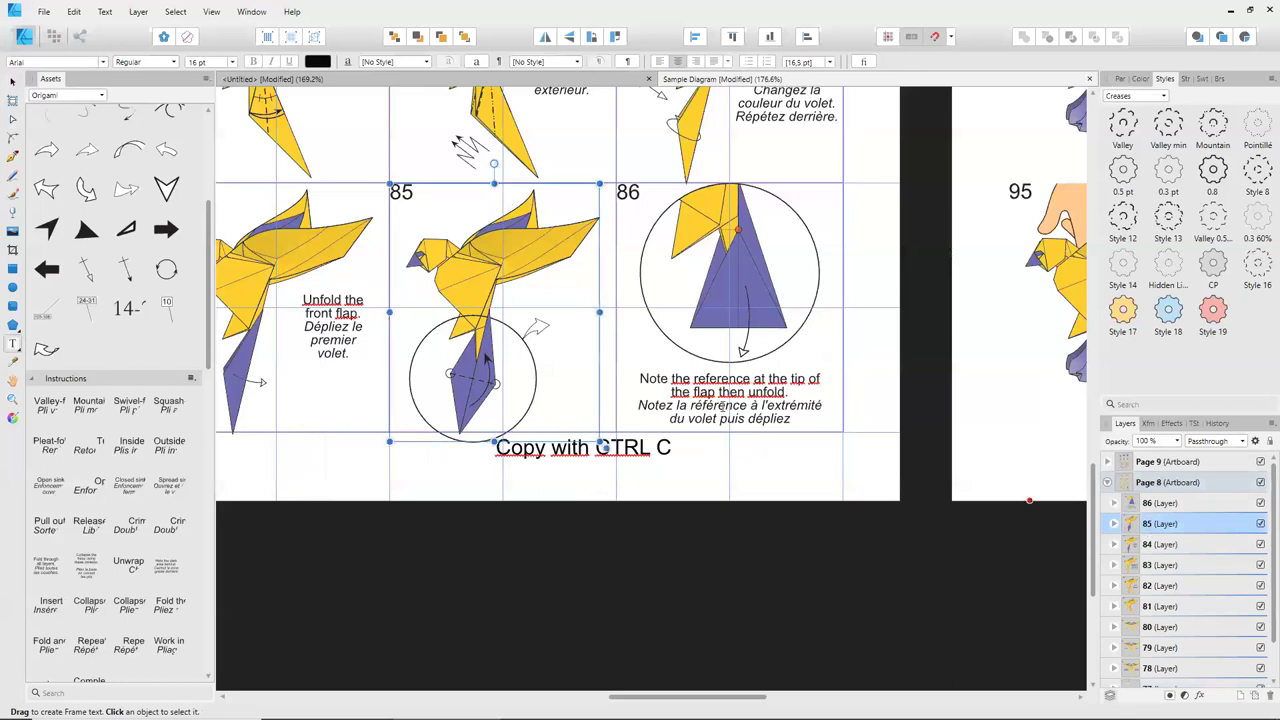
pyautogui.click(44, 12)
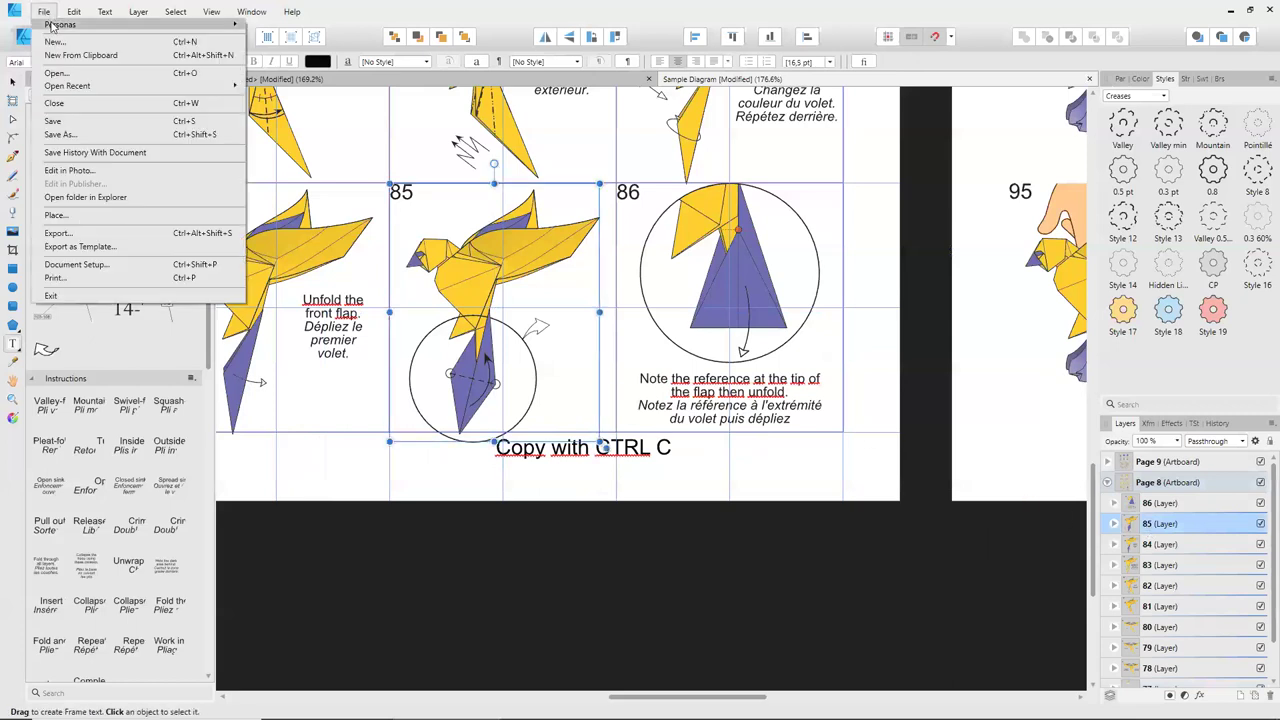
# Create a new A4 print document with CMYK/8 colour format.
pyautogui.click(52, 42)
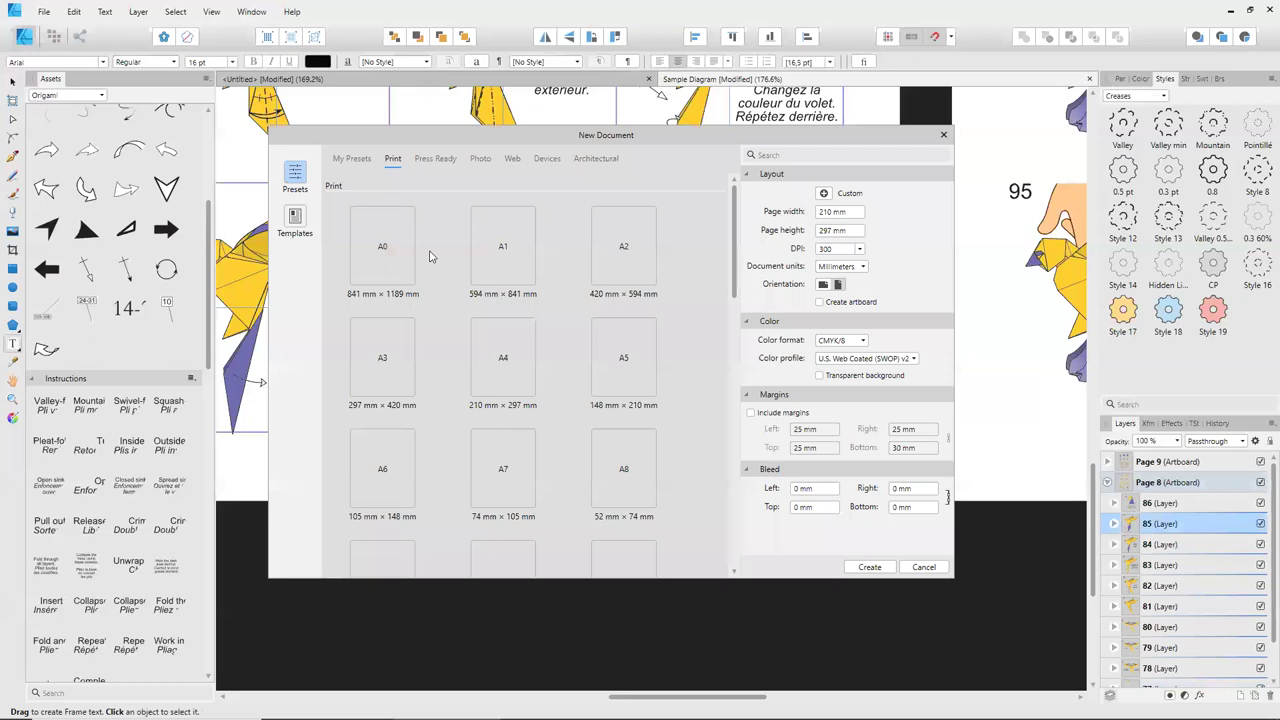
pyautogui.click(501, 356)
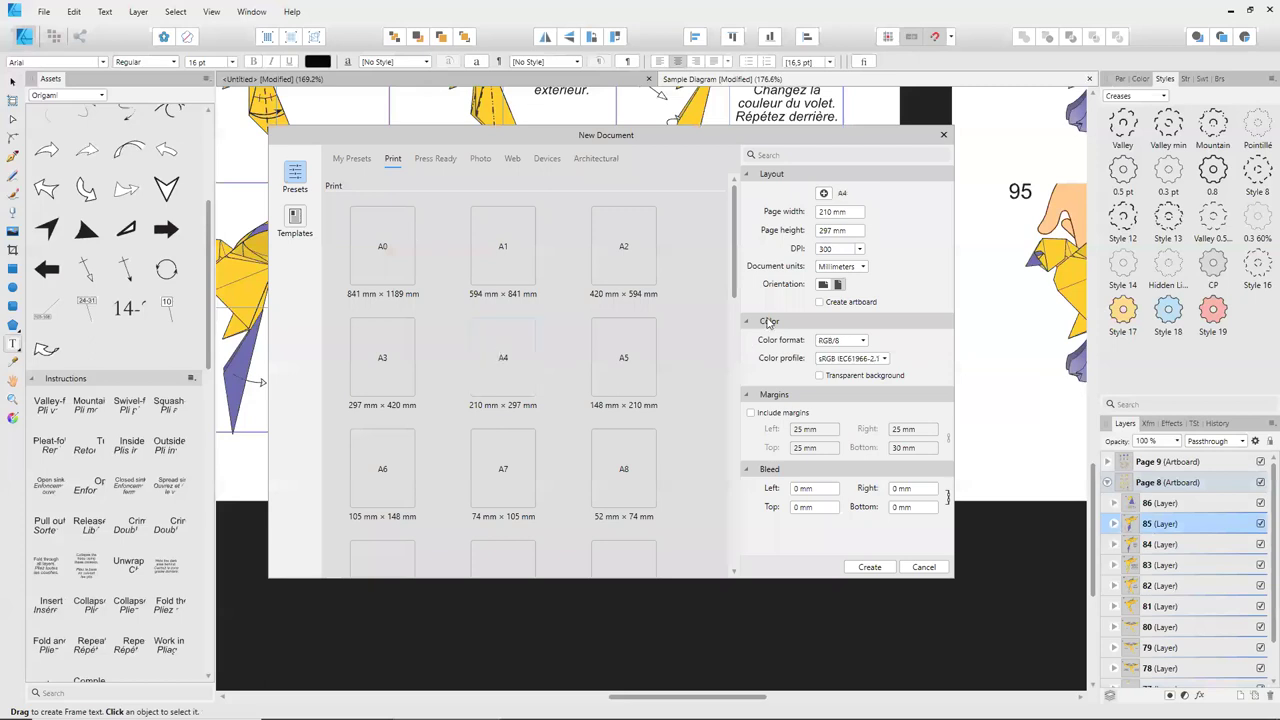
pyautogui.click(830, 345)
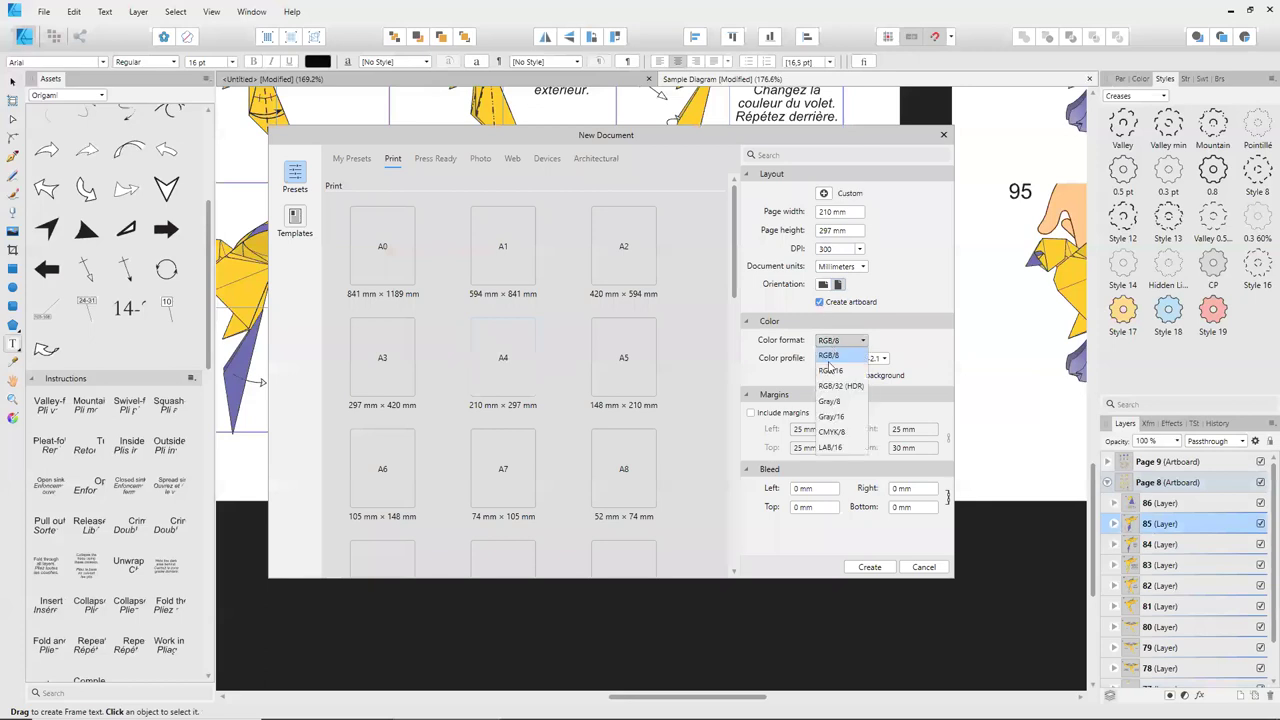
pyautogui.click(826, 433)
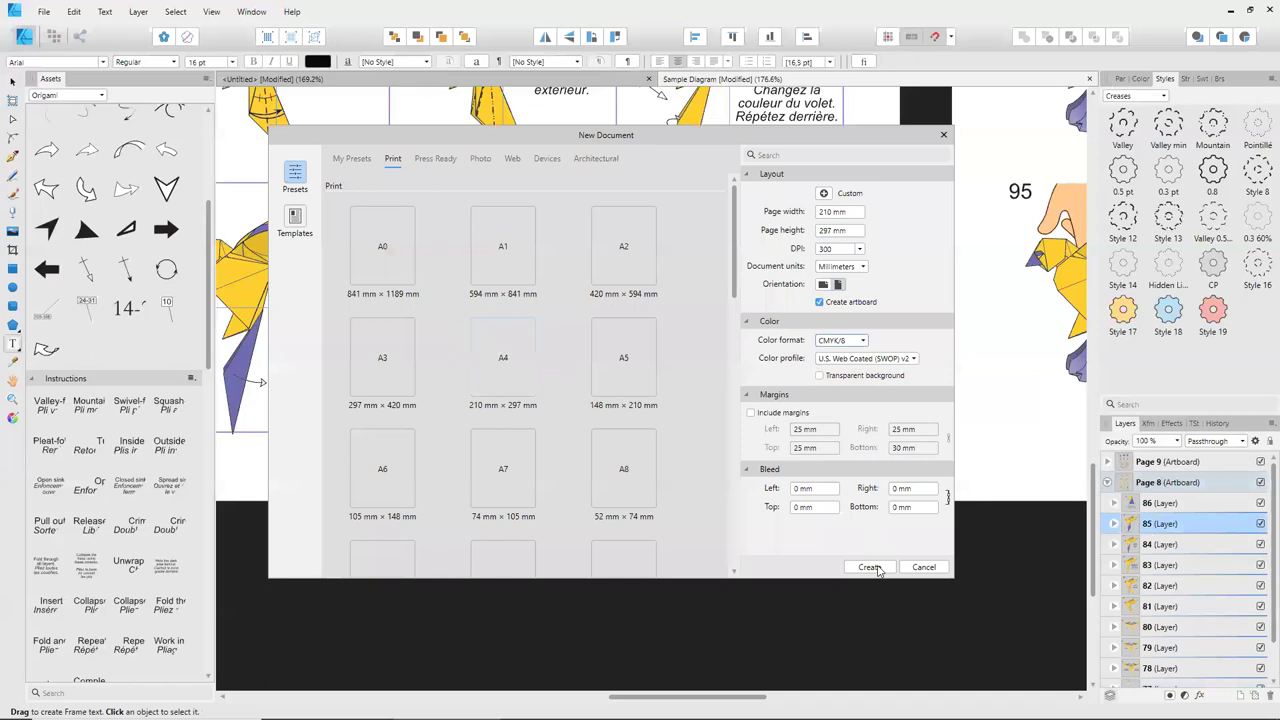
pyautogui.click(874, 568)
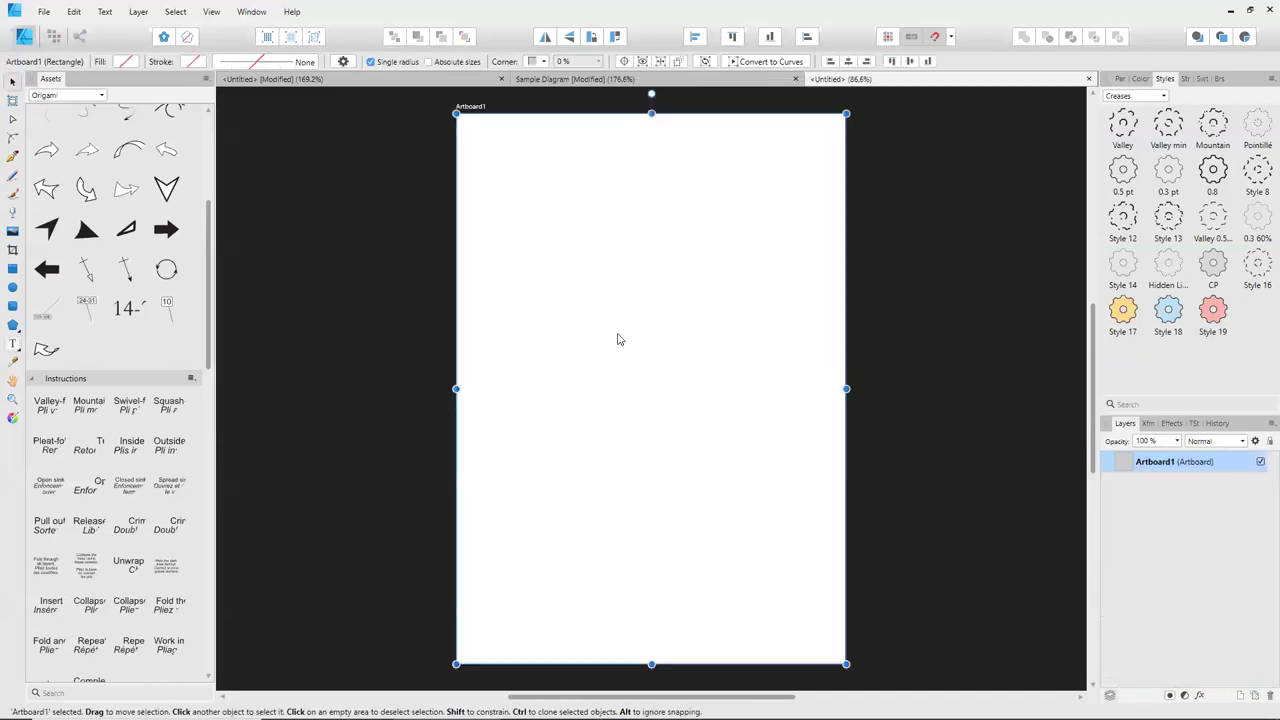
# Paste the step 85 bird into the new A4 page and move it up to mid-page.
pyautogui.hotkey('ctrl', 'v')
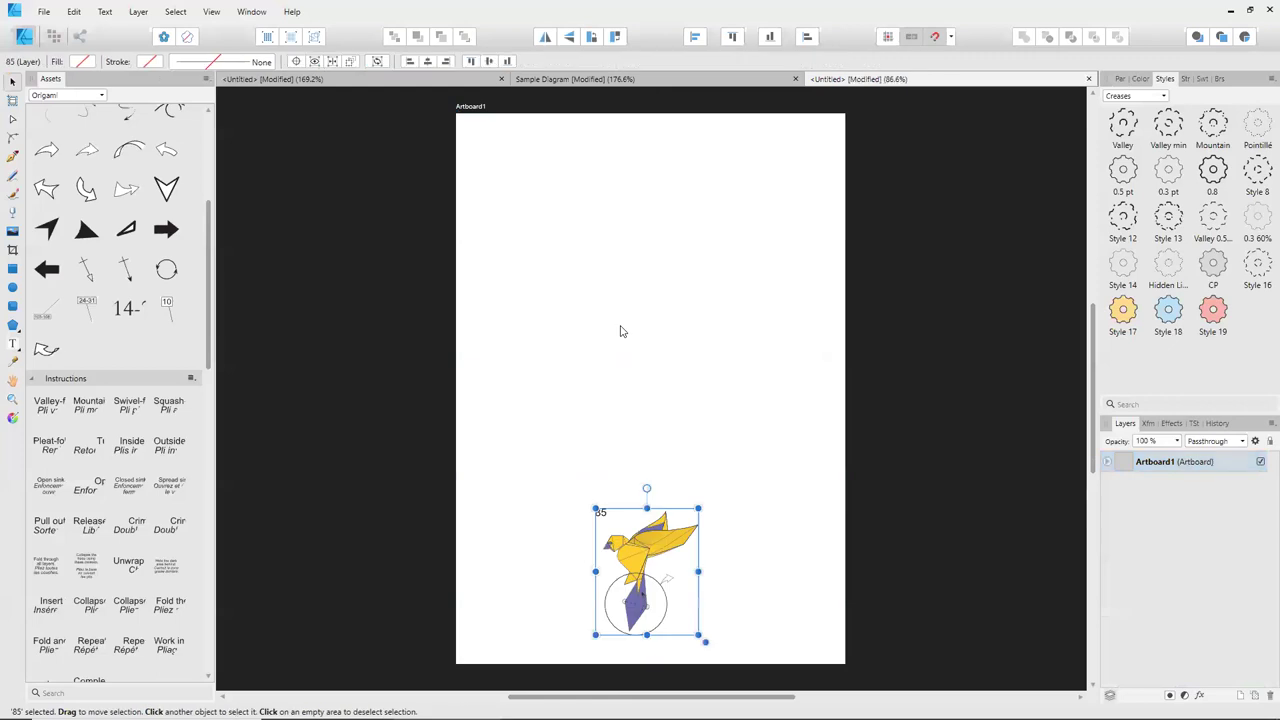
pyautogui.click(1108, 463)
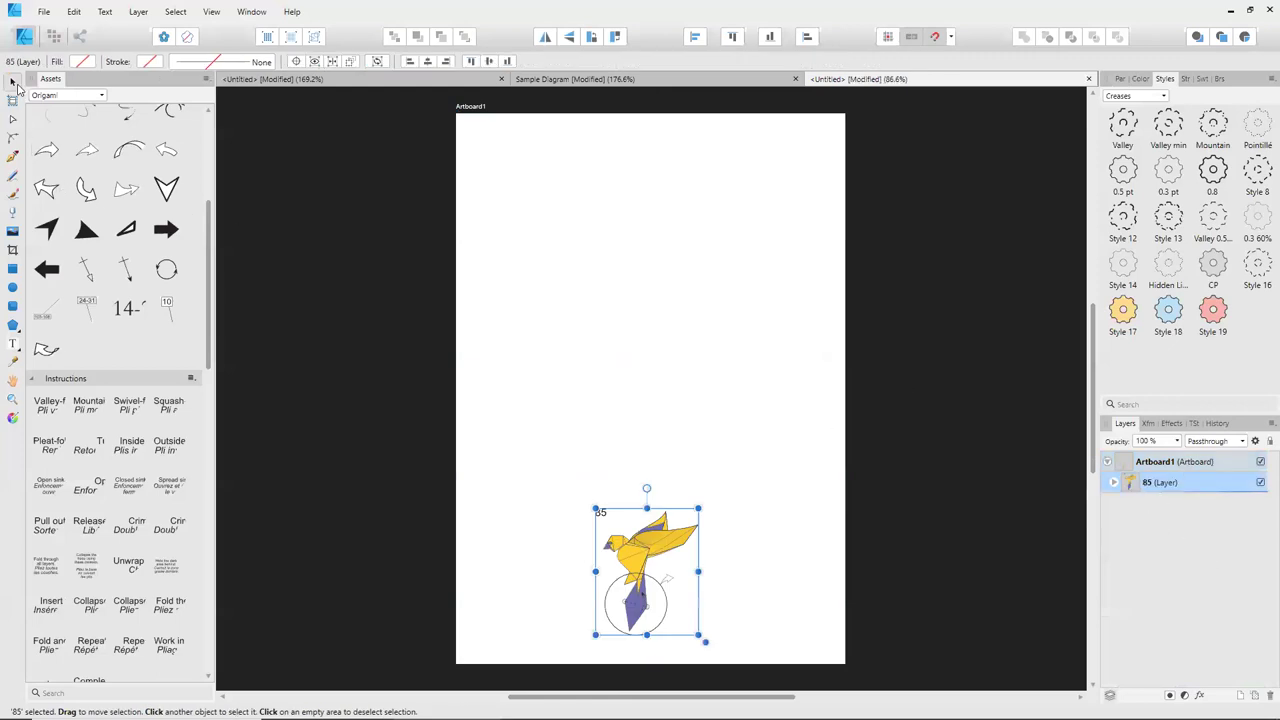
pyautogui.moveTo(638, 550)
pyautogui.mouseDown()
pyautogui.moveTo(615, 325)
pyautogui.moveTo(638, 343)
pyautogui.mouseUp()
pyautogui.keyDown('ctrl'); pyautogui.scroll(1, 668, 365); pyautogui.keyUp('ctrl')
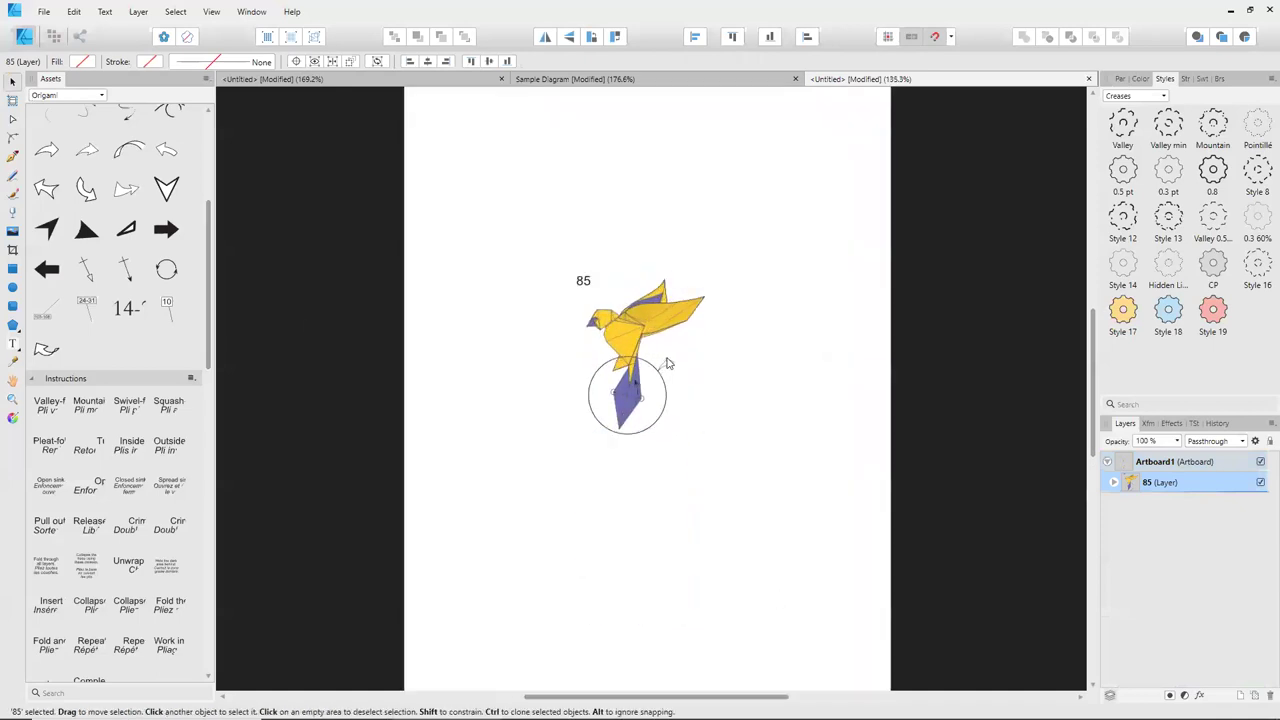
pyautogui.keyDown('ctrl'); pyautogui.scroll(1, 667, 364); pyautogui.keyUp('ctrl')
pyautogui.keyDown('ctrl'); pyautogui.scroll(1, 669, 365); pyautogui.keyUp('ctrl')
pyautogui.keyDown('ctrl'); pyautogui.scroll(1, 671, 370); pyautogui.keyUp('ctrl')
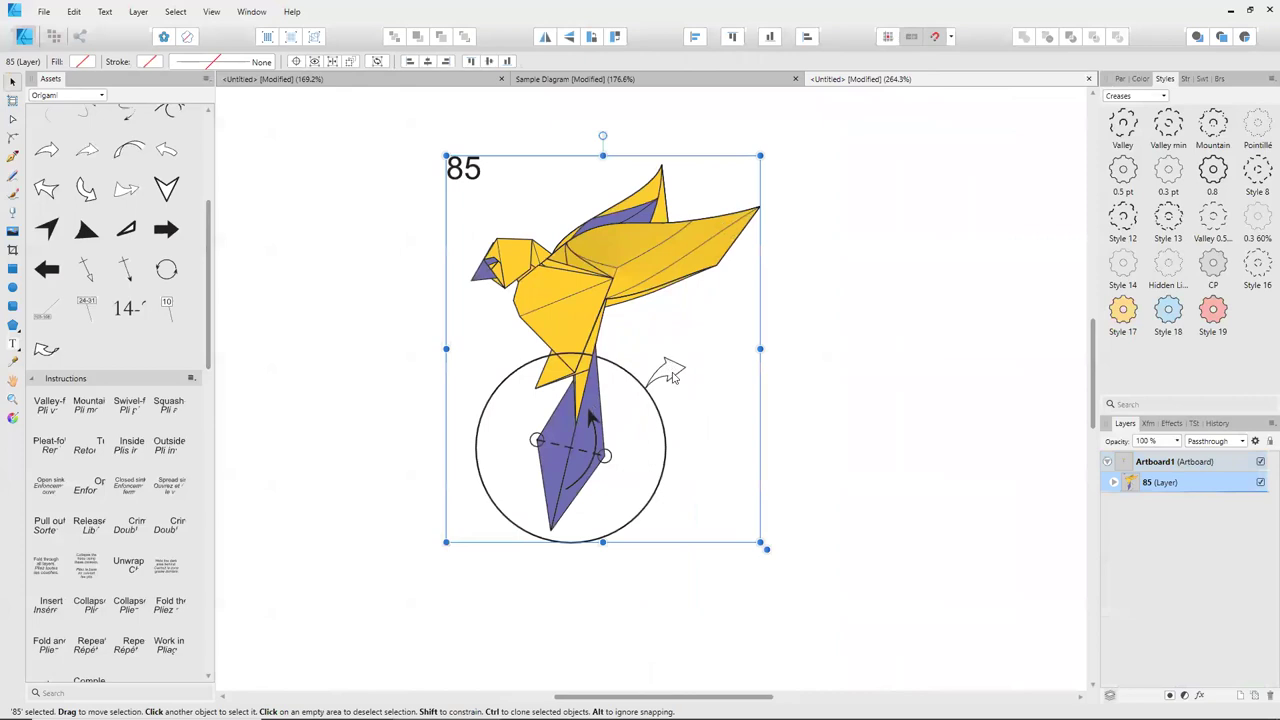
pyautogui.click(789, 430)
pyautogui.click(13, 346)
pyautogui.keyDown('ctrl'); pyautogui.scroll(-1, 478, 392); pyautogui.keyUp('ctrl')
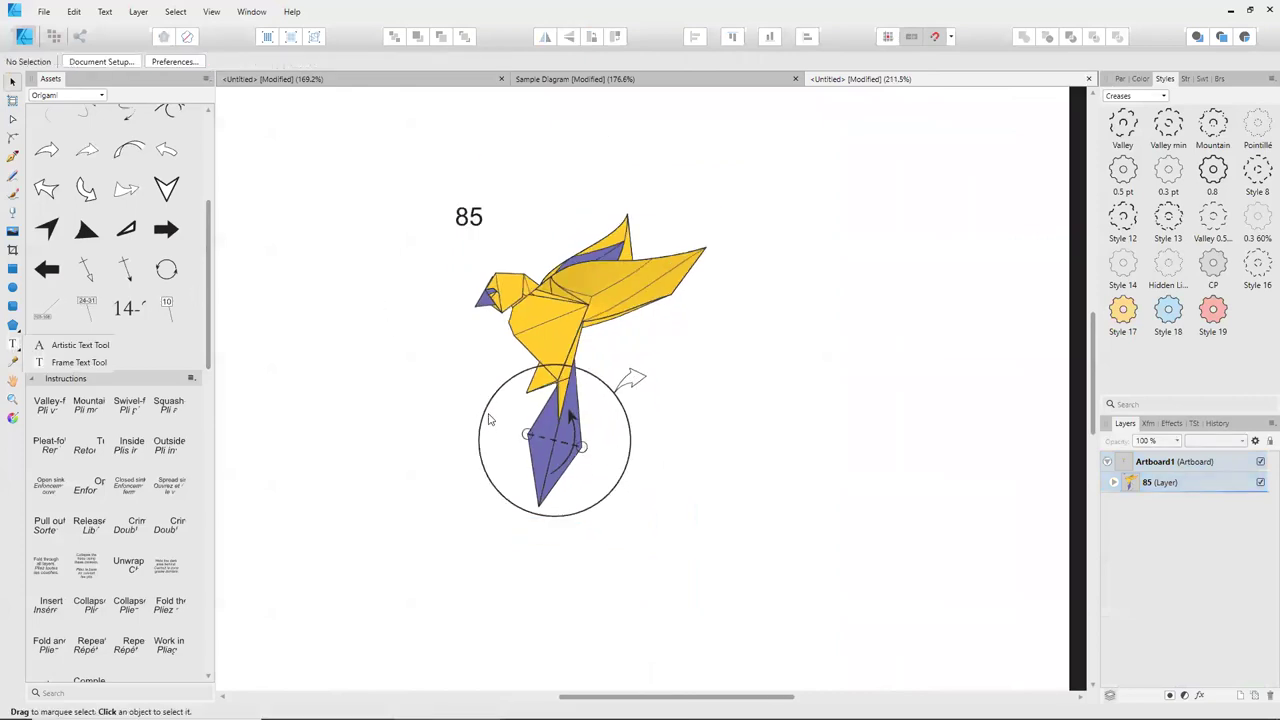
pyautogui.scroll(2, 498, 442)
pyautogui.scroll(1, 388, 270)
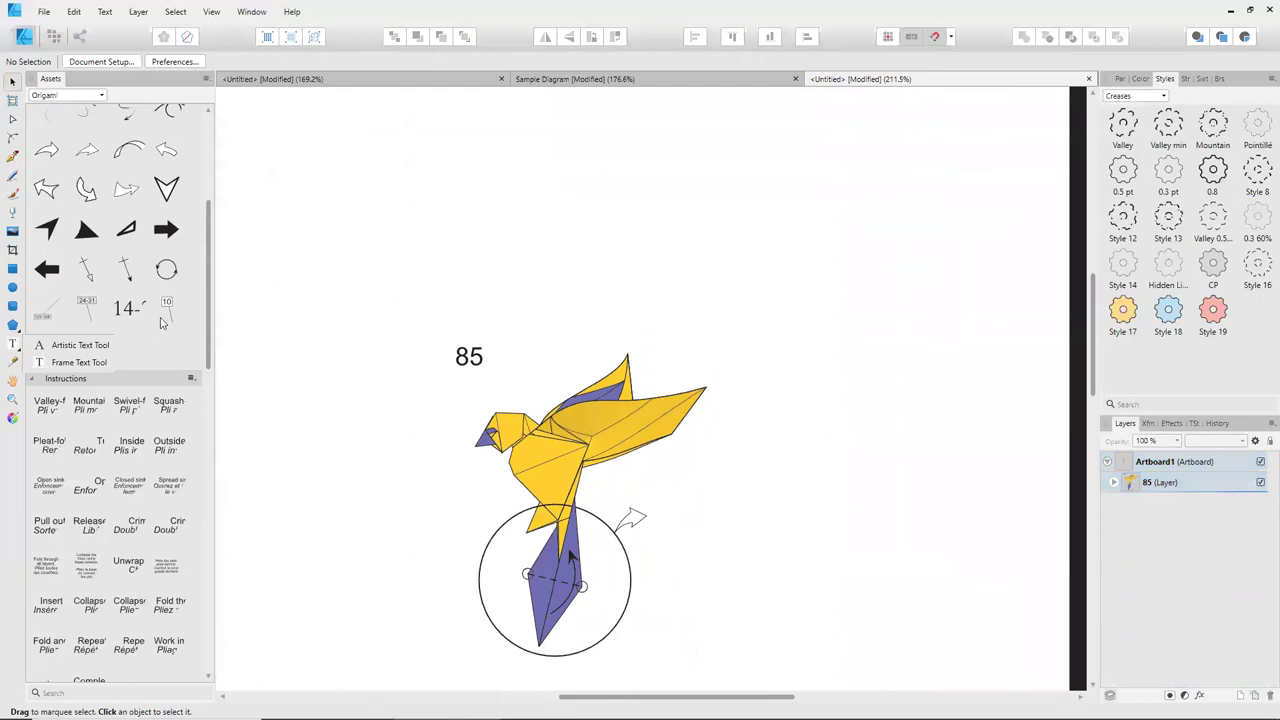
# Add a 16 pt text frame above the bird reading 'remove what we don't need'.
pyautogui.click(79, 362)
pyautogui.moveTo(334, 218); pyautogui.dragTo(871, 318)
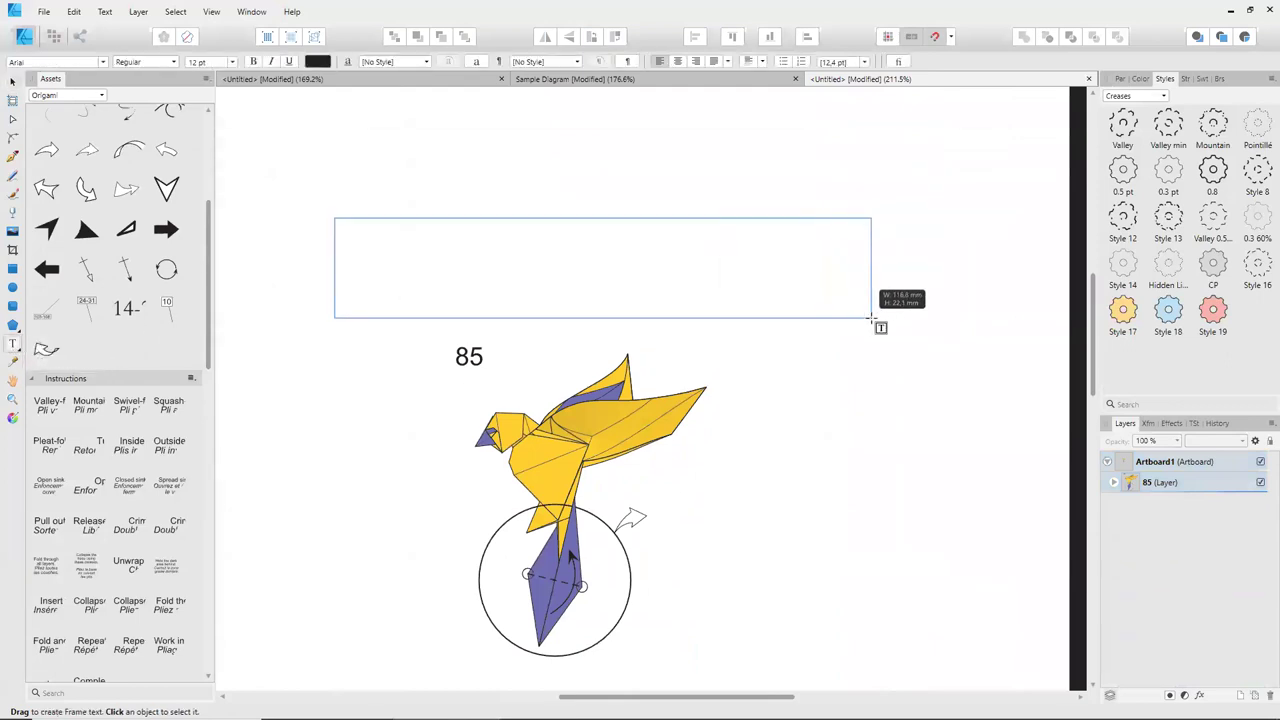
pyautogui.click(205, 61)
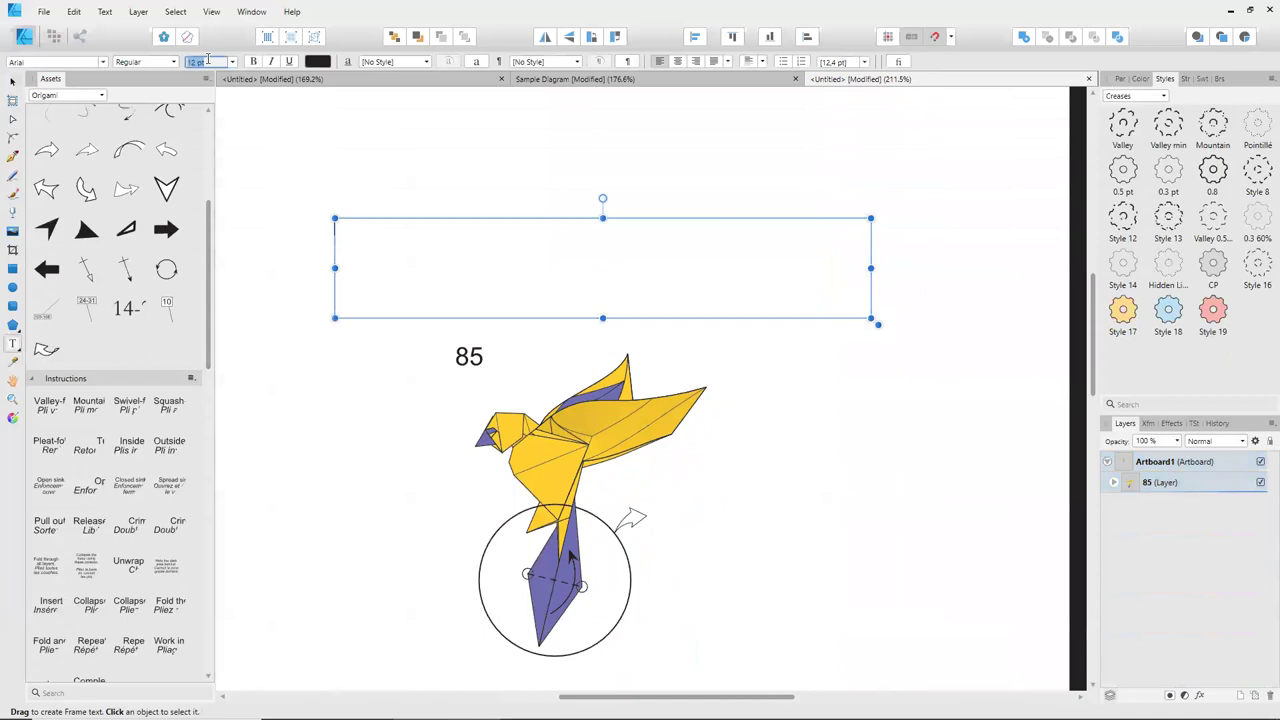
pyautogui.write('16')
pyautogui.press('Return')
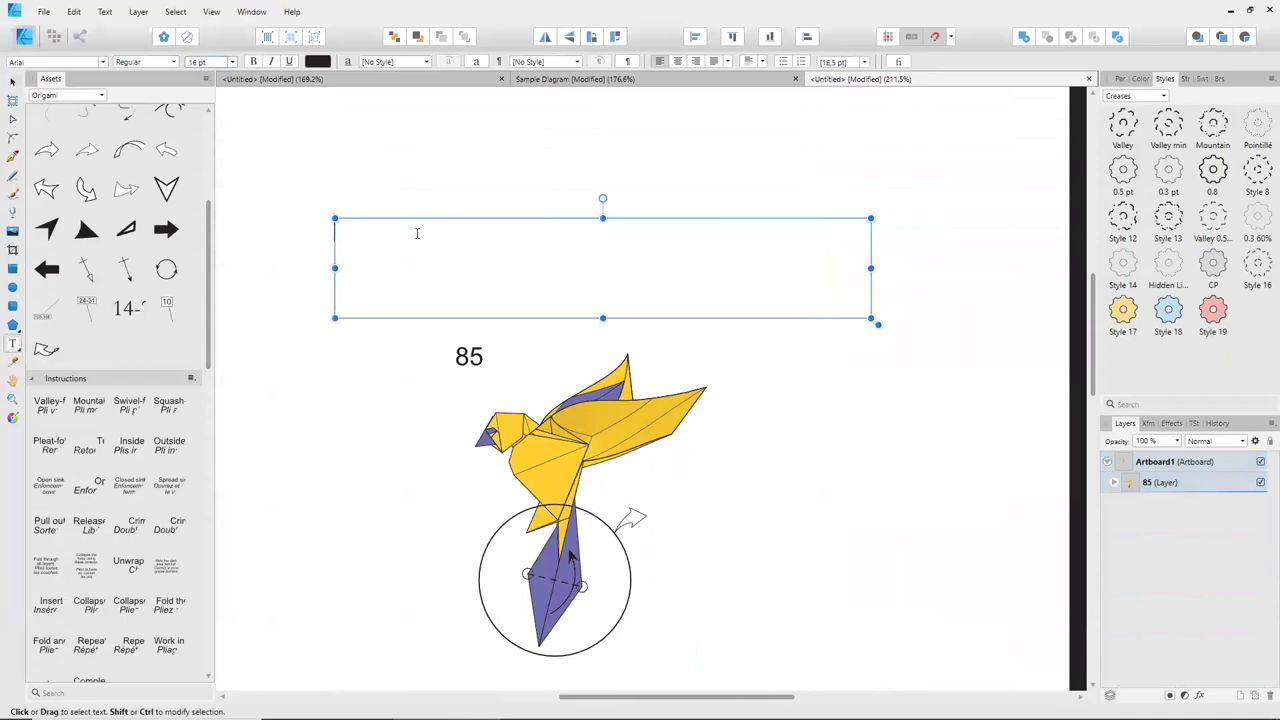
pyautogui.write("remove what we don't need")
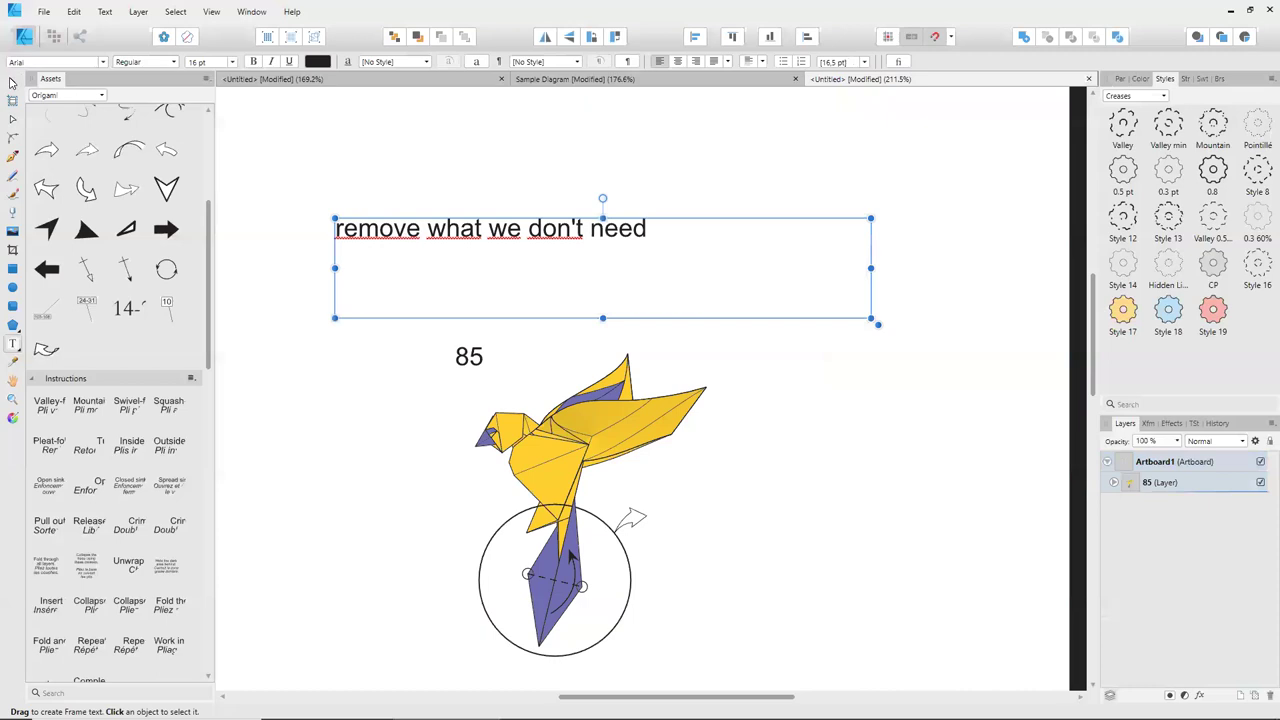
pyautogui.click(12, 81)
# Delete the step number 85 and the flap arrow from the bird.
pyautogui.click(466, 362)
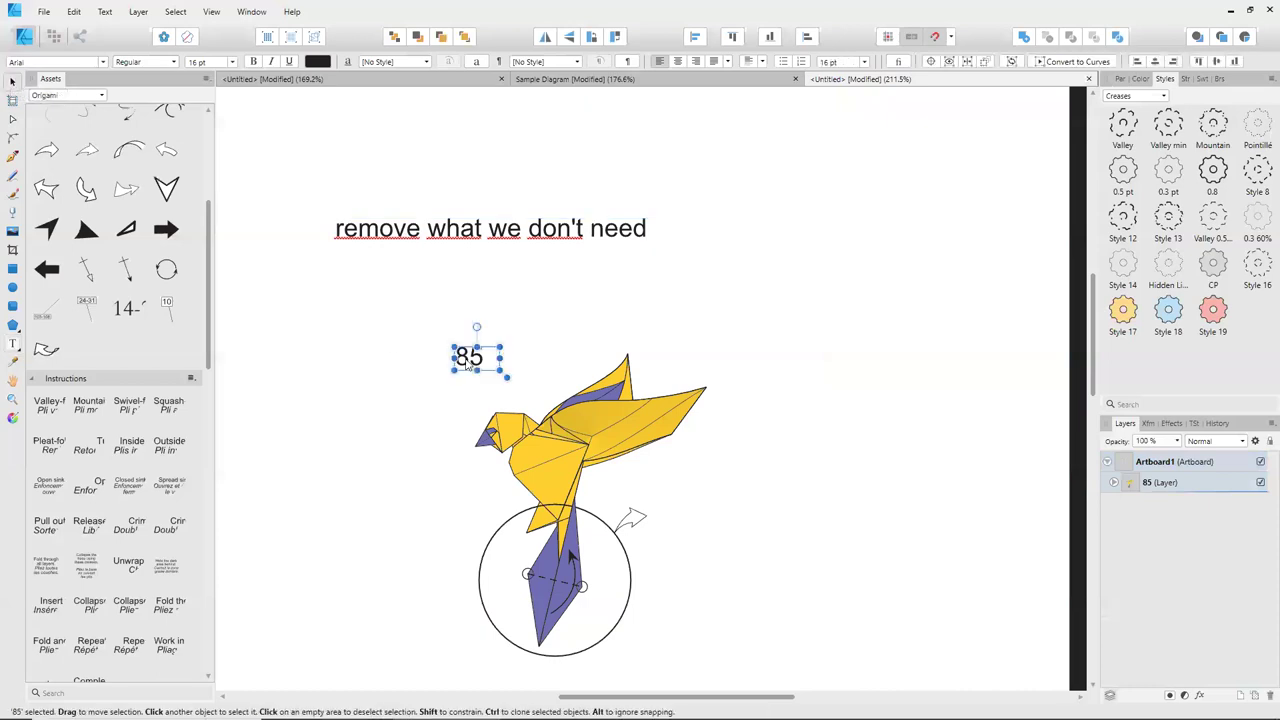
pyautogui.keyDown('shift'); pyautogui.click(633, 519); pyautogui.keyUp('shift')
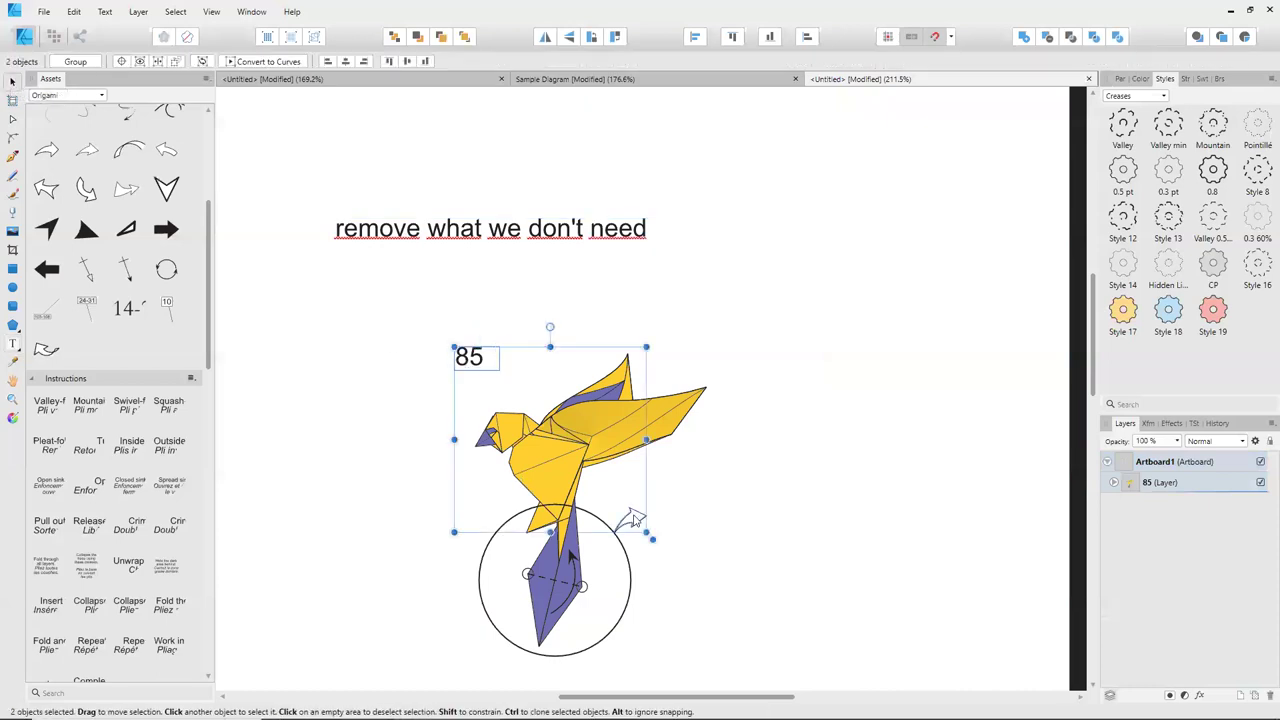
pyautogui.press('Delete')
pyautogui.hotkey('ctrl', '0')
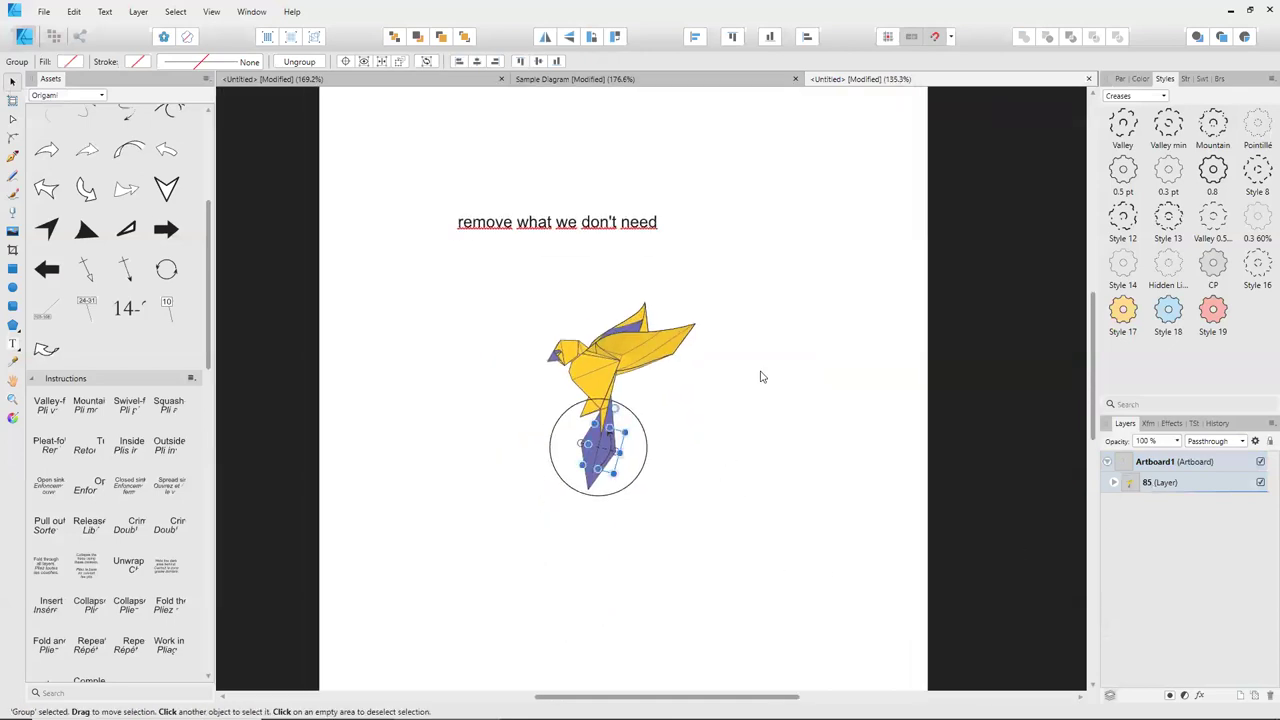
# Move the bird further left and shift the note slightly right.
pyautogui.click(646, 365)
pyautogui.moveTo(619, 360); pyautogui.dragTo(509, 352)
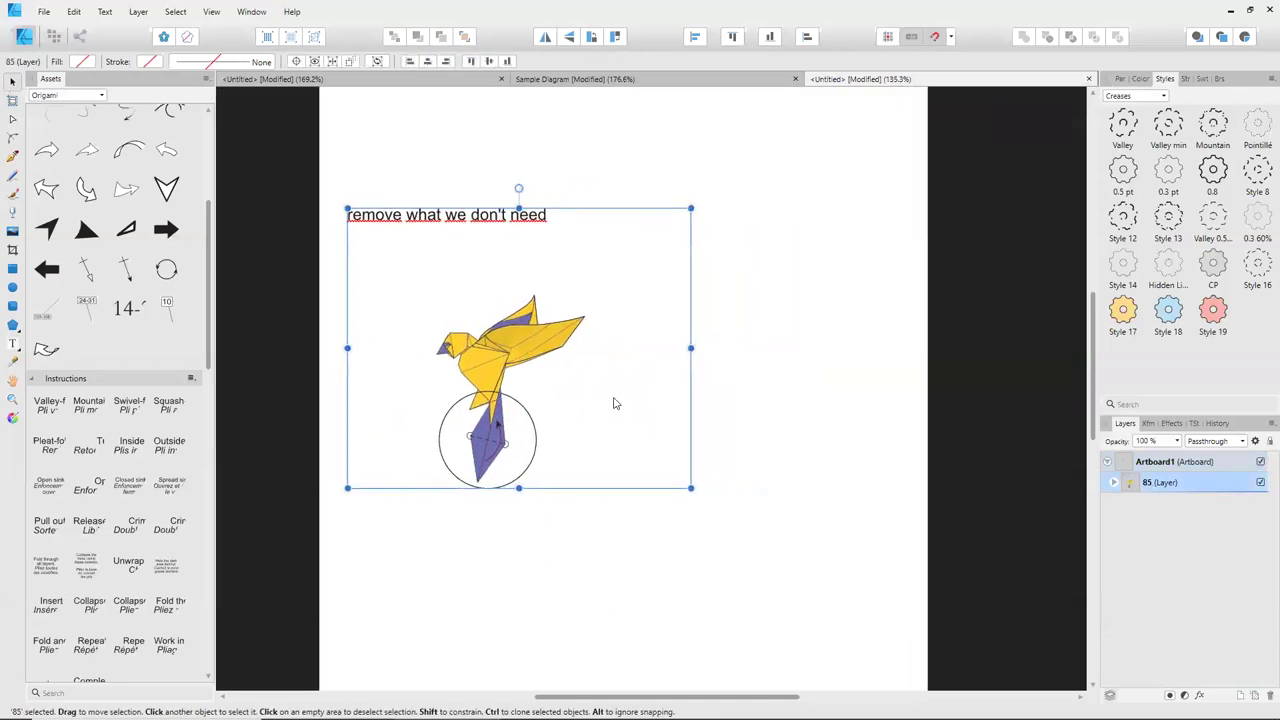
pyautogui.click(713, 410)
pyautogui.click(435, 215)
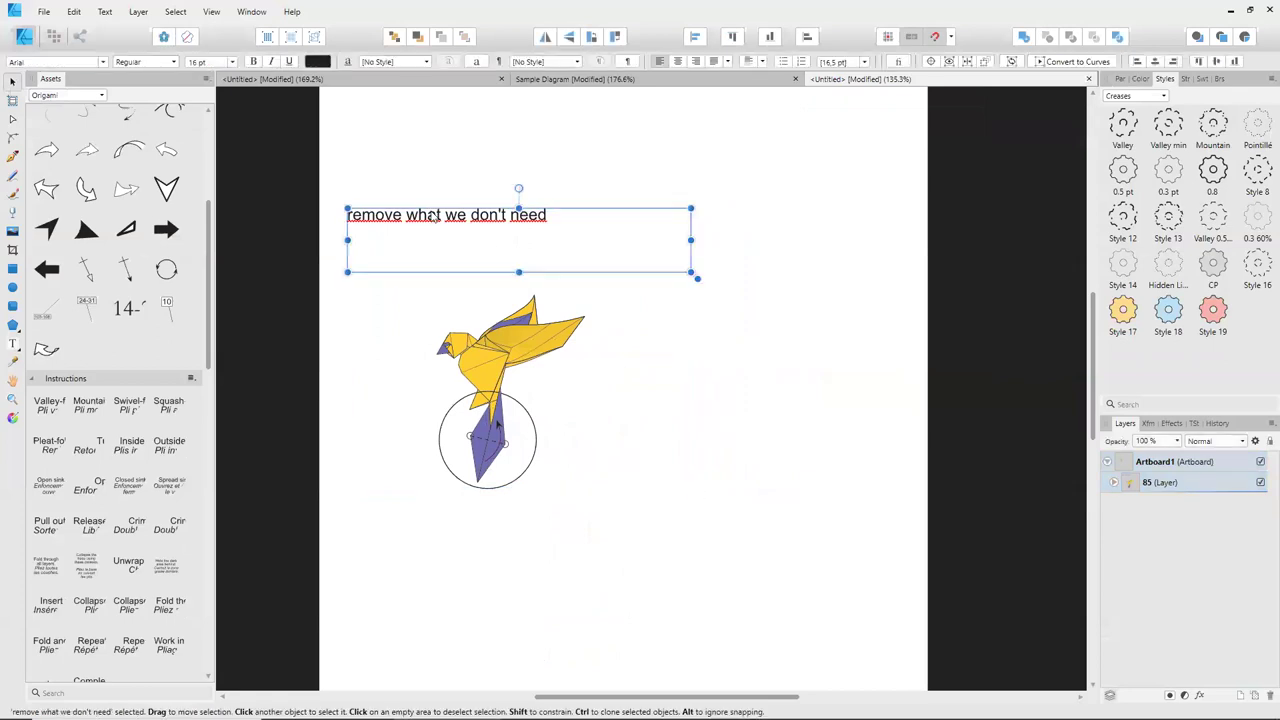
pyautogui.moveTo(447, 226); pyautogui.dragTo(475, 224)
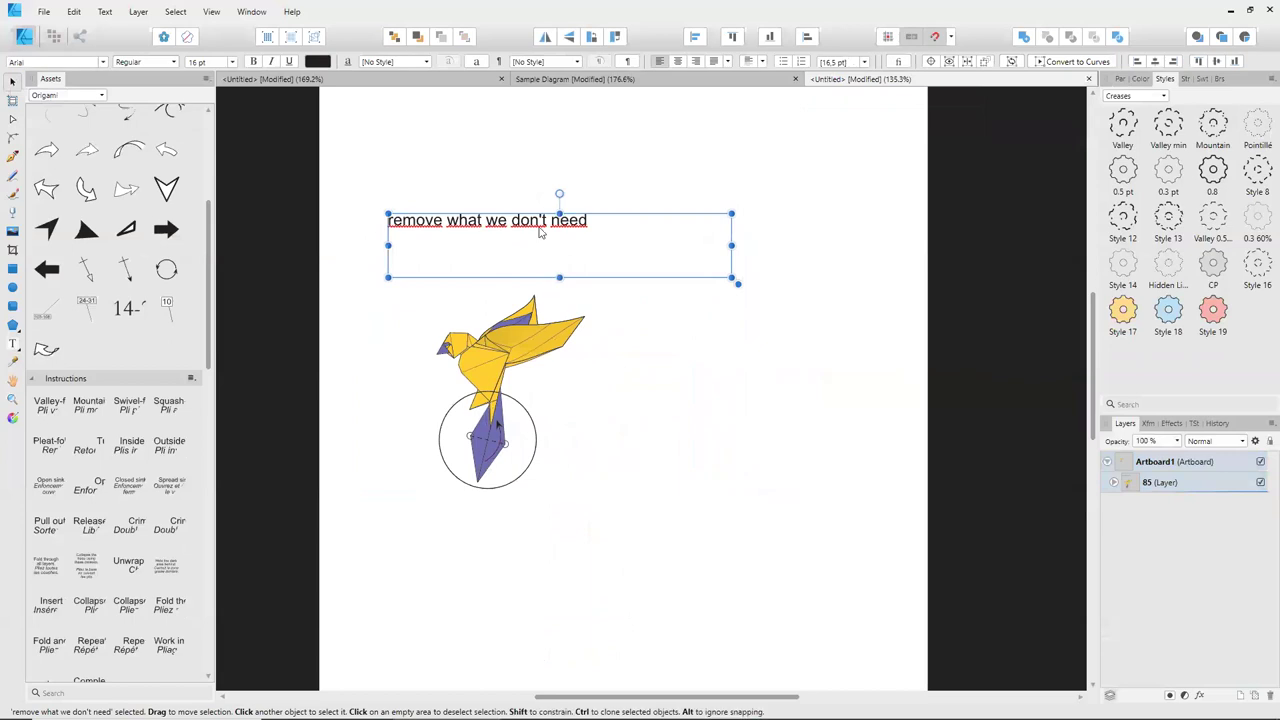
# Retype the note above the bird as 'First duplicate the step'.
pyautogui.press('t')
pyautogui.moveTo(591, 228); pyautogui.dragTo(368, 212)
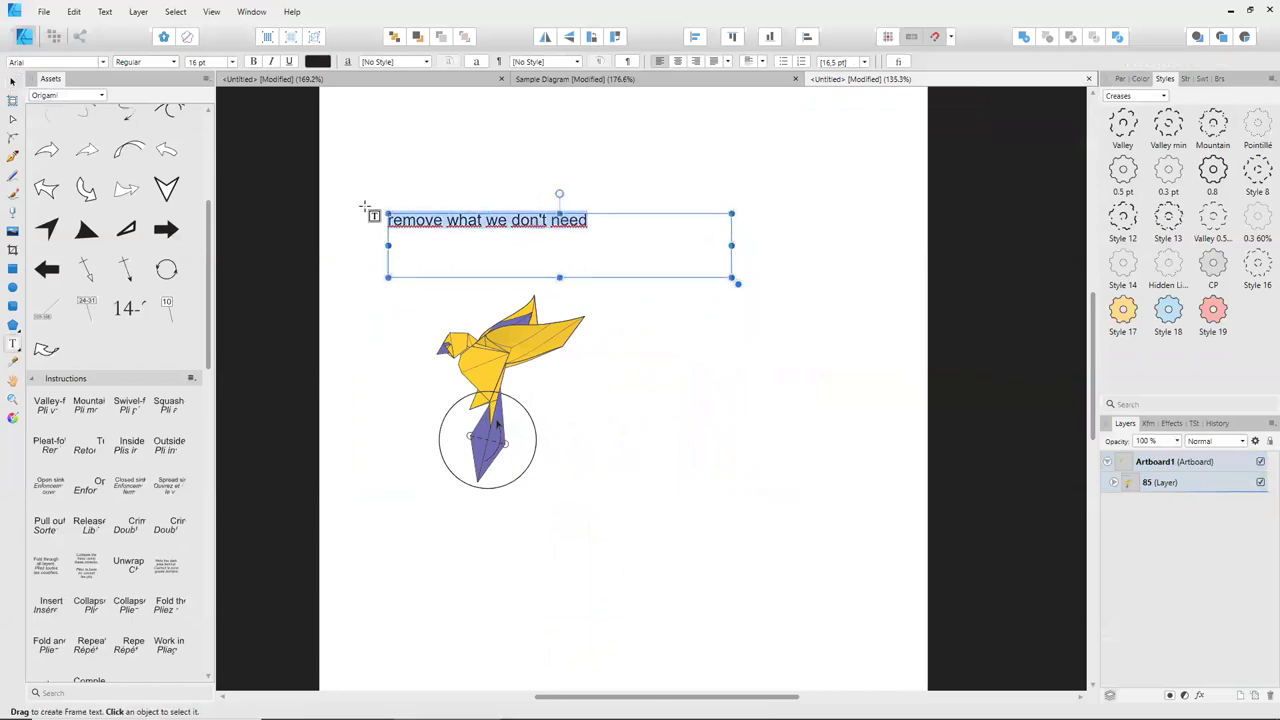
pyautogui.write('So I want to zzom')
pyautogui.press('BackSpace')
pyautogui.press('BackSpace')
pyautogui.write('on the tail.')
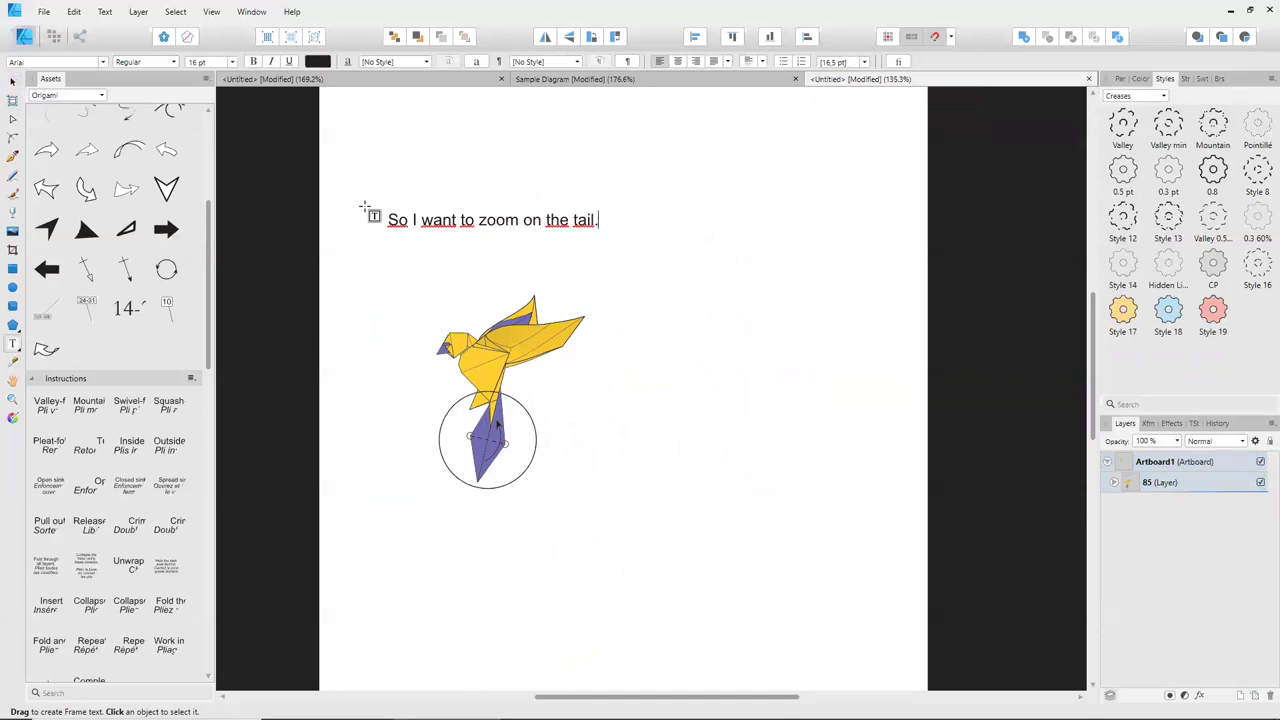
pyautogui.hotkey('ctrl', 'a')
pyautogui.write('First ')
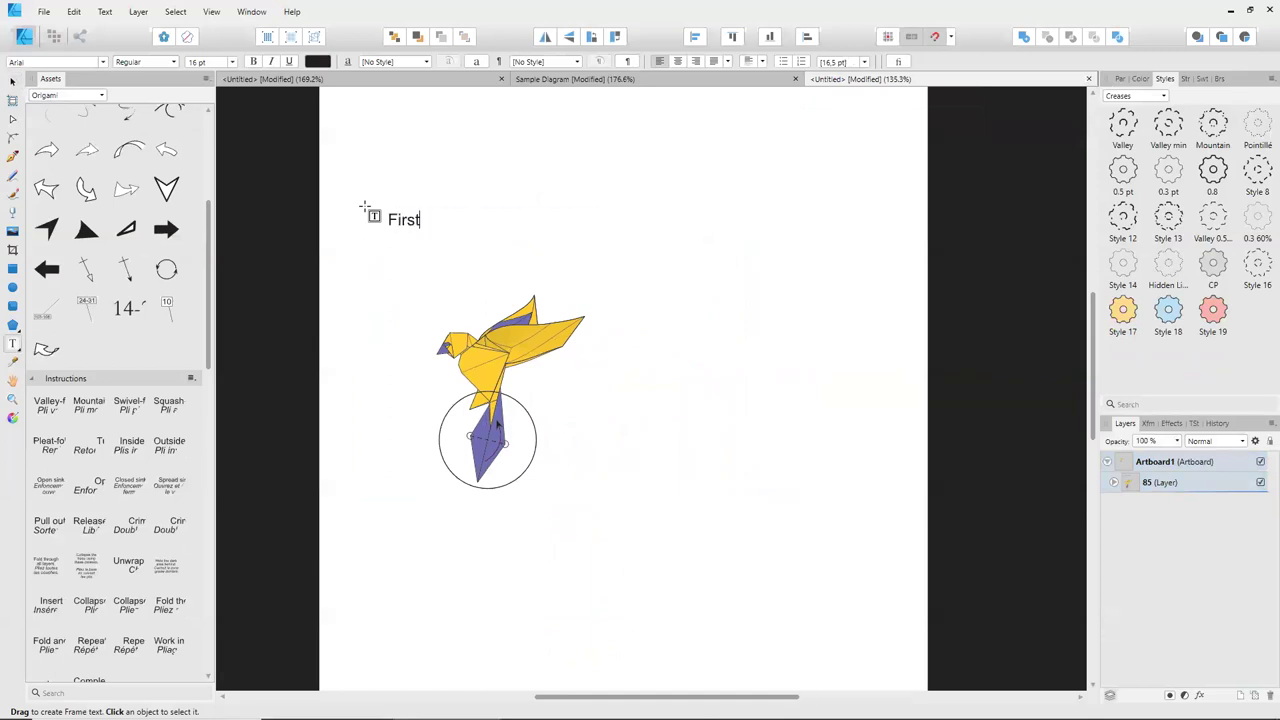
pyautogui.write('duplic')
pyautogui.write('ate the step')
pyautogui.press('Escape')
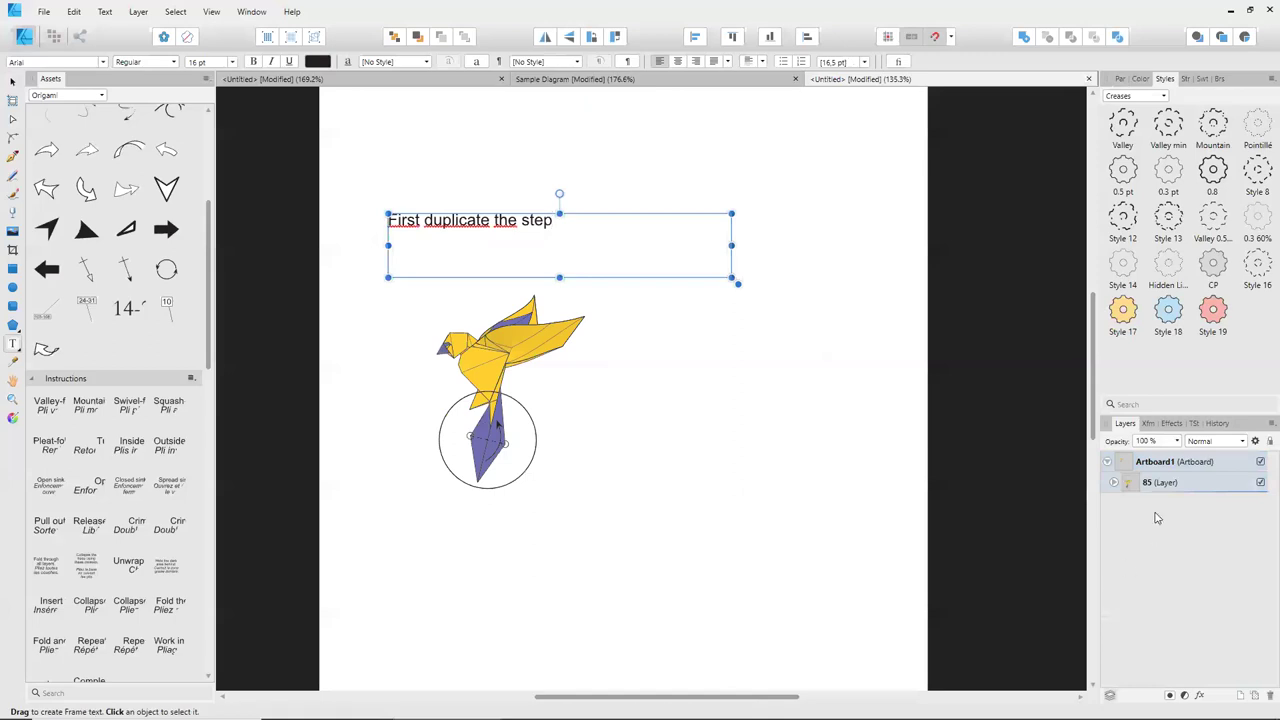
# Select the bird layer, then delete the note text frame and select the artboard.
pyautogui.click(1158, 488)
pyautogui.rightClick(1158, 490)
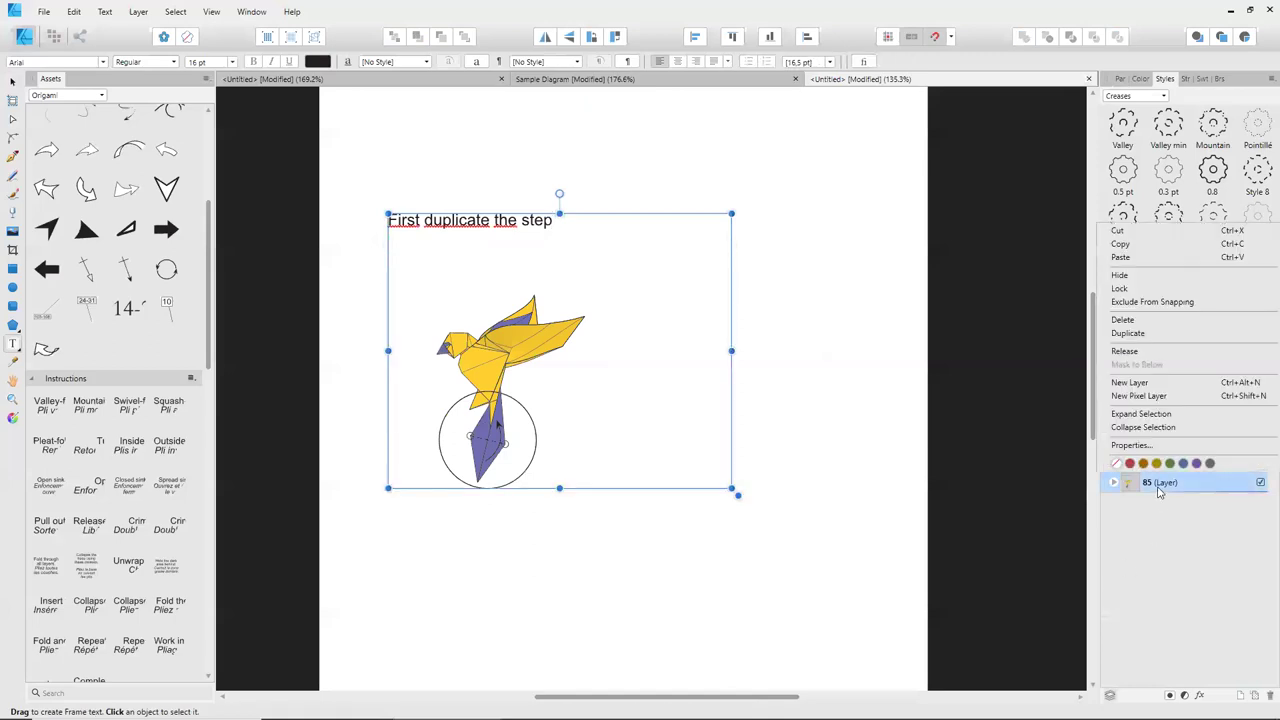
pyautogui.click(1157, 517)
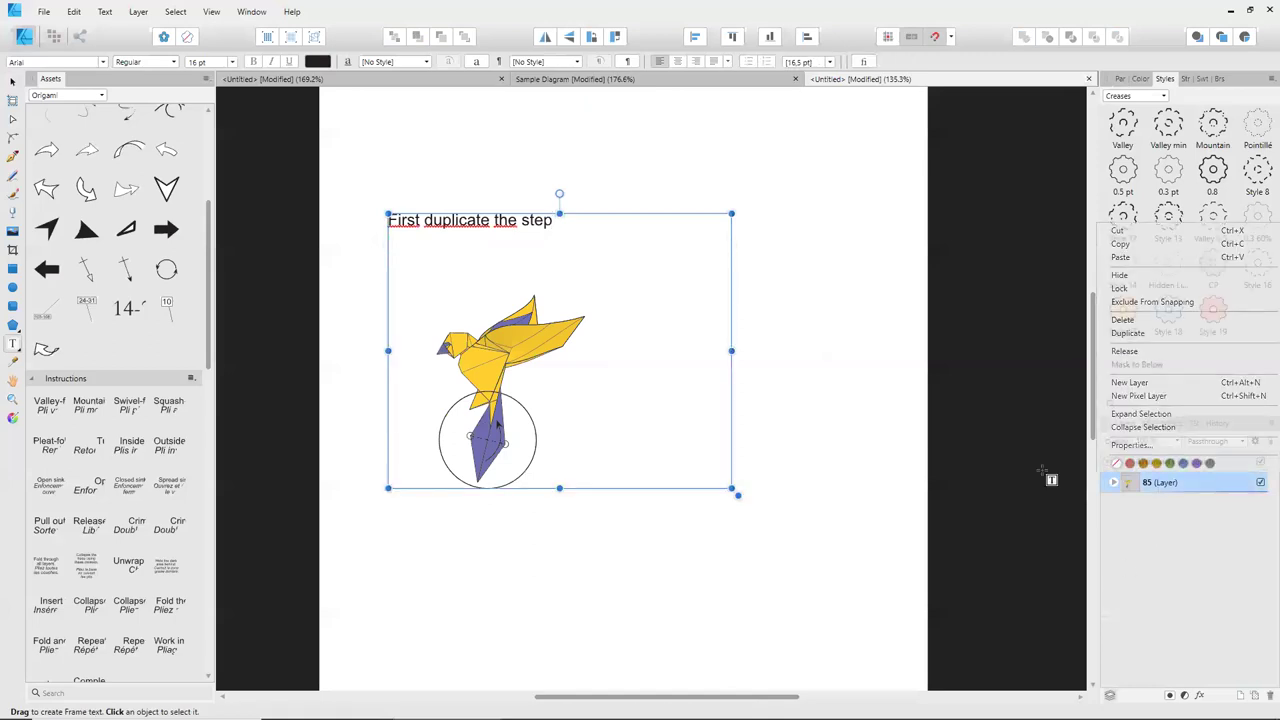
pyautogui.click(517, 221)
pyautogui.click(13, 82)
pyautogui.press('Delete')
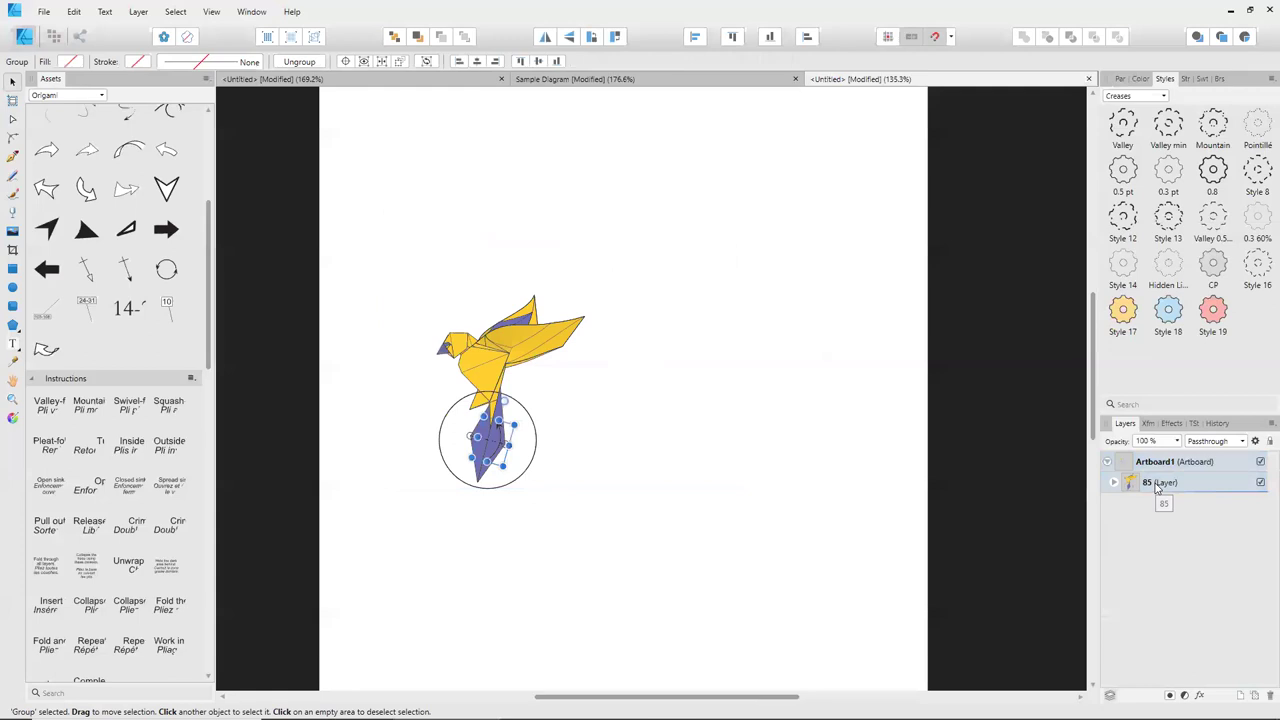
pyautogui.click(1150, 468)
# Restore the deleted note, then duplicate the bird layer and name the copy 86.
pyautogui.hotkey('ctrl', 'z')
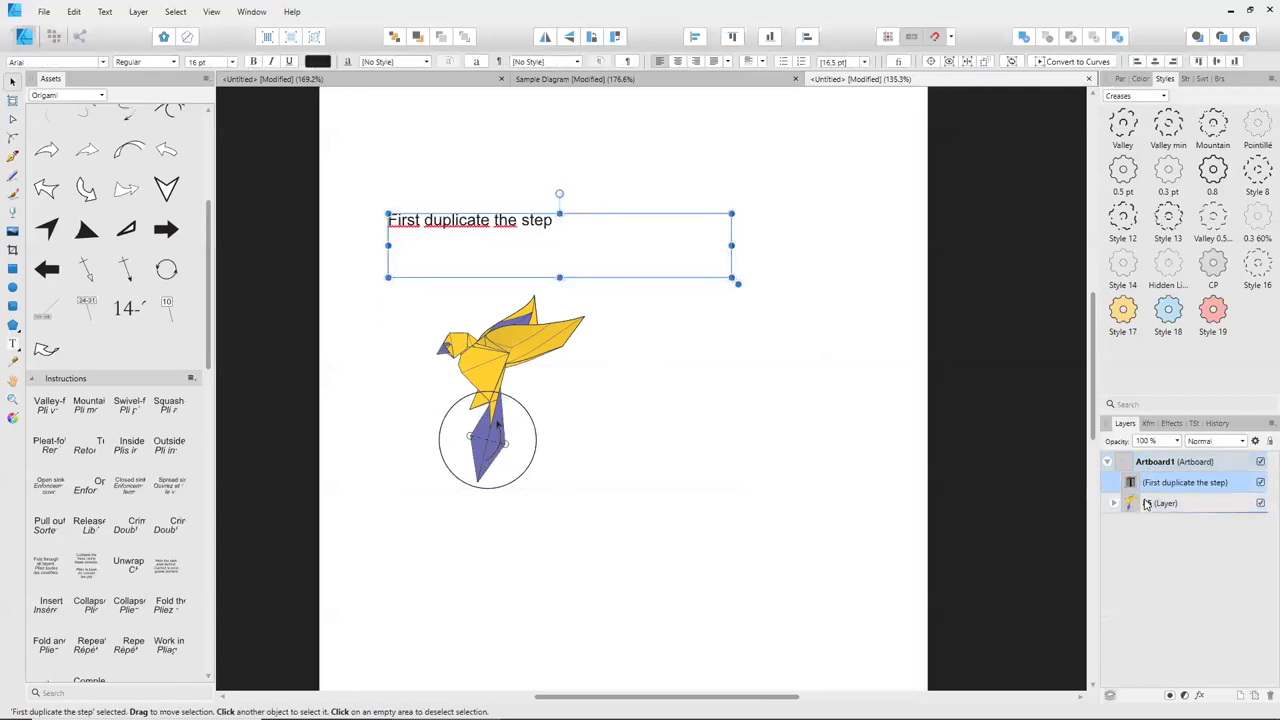
pyautogui.click(1147, 504)
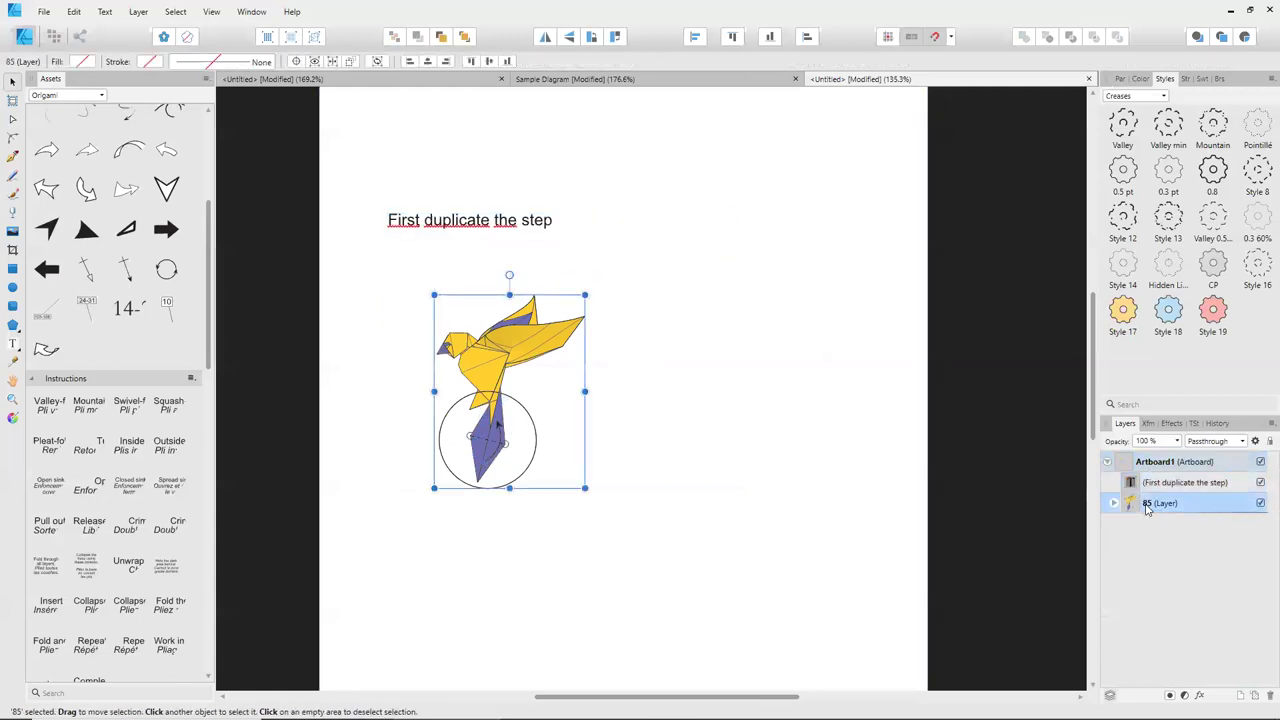
pyautogui.rightClick(1147, 505)
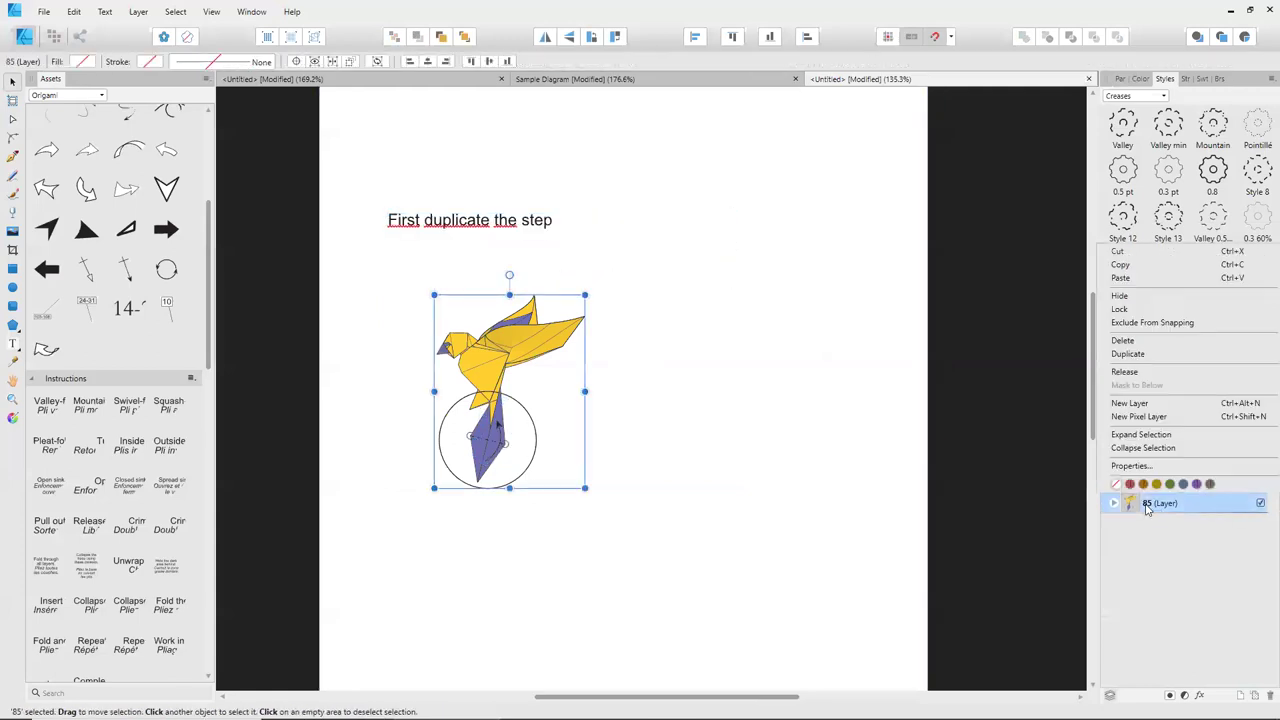
pyautogui.click(1121, 356)
pyautogui.doubleClick(1152, 503)
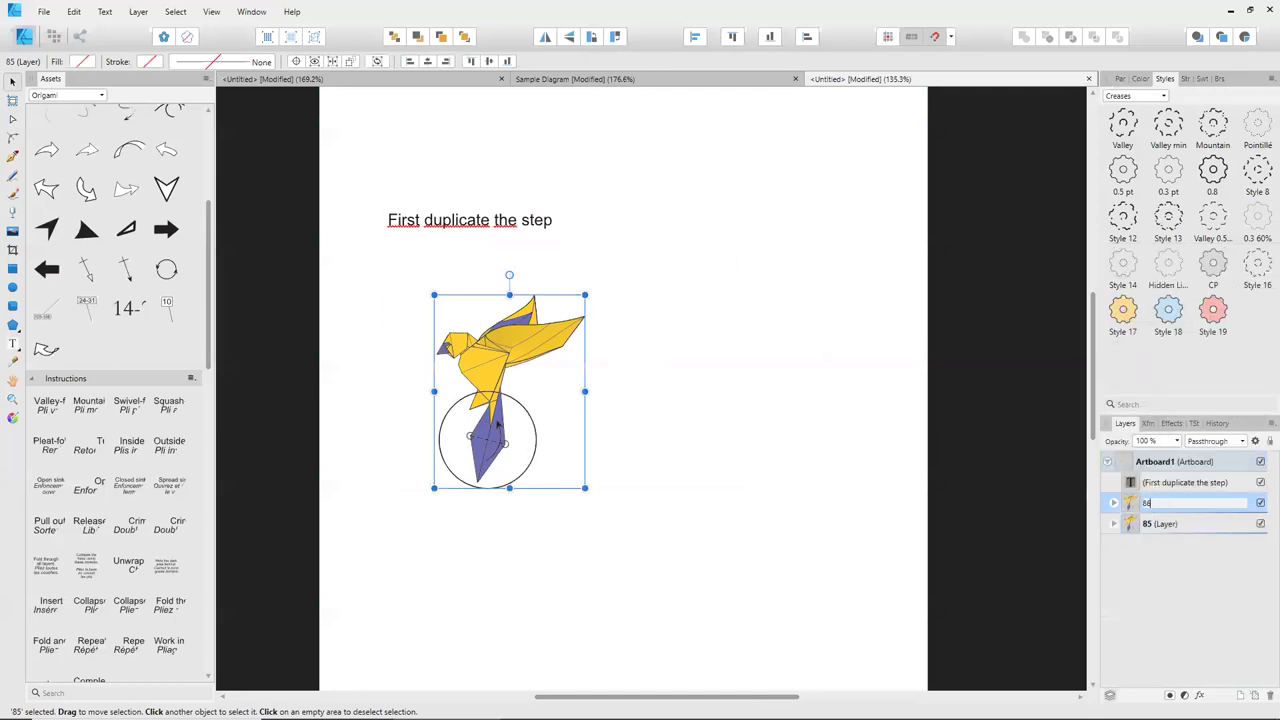
pyautogui.press('Return')
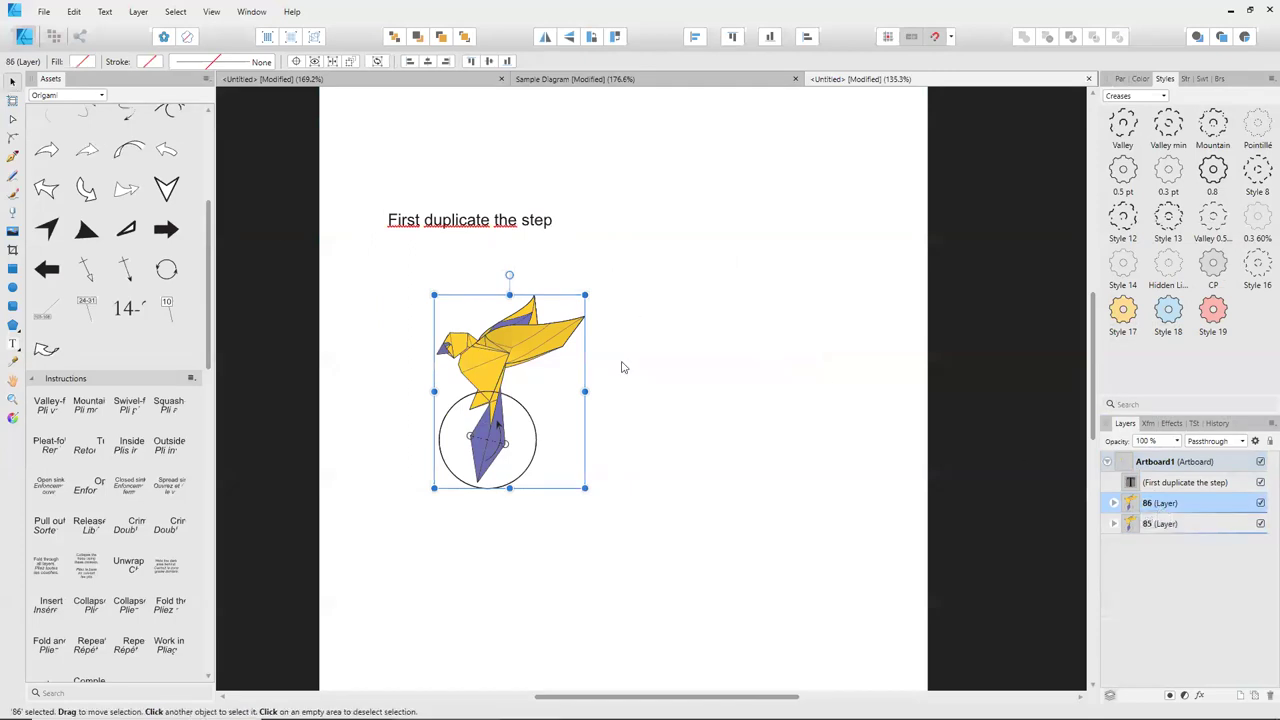
# Place the bird copy right of the original, then nudge both birds left.
pyautogui.moveTo(484, 340); pyautogui.dragTo(661, 341)
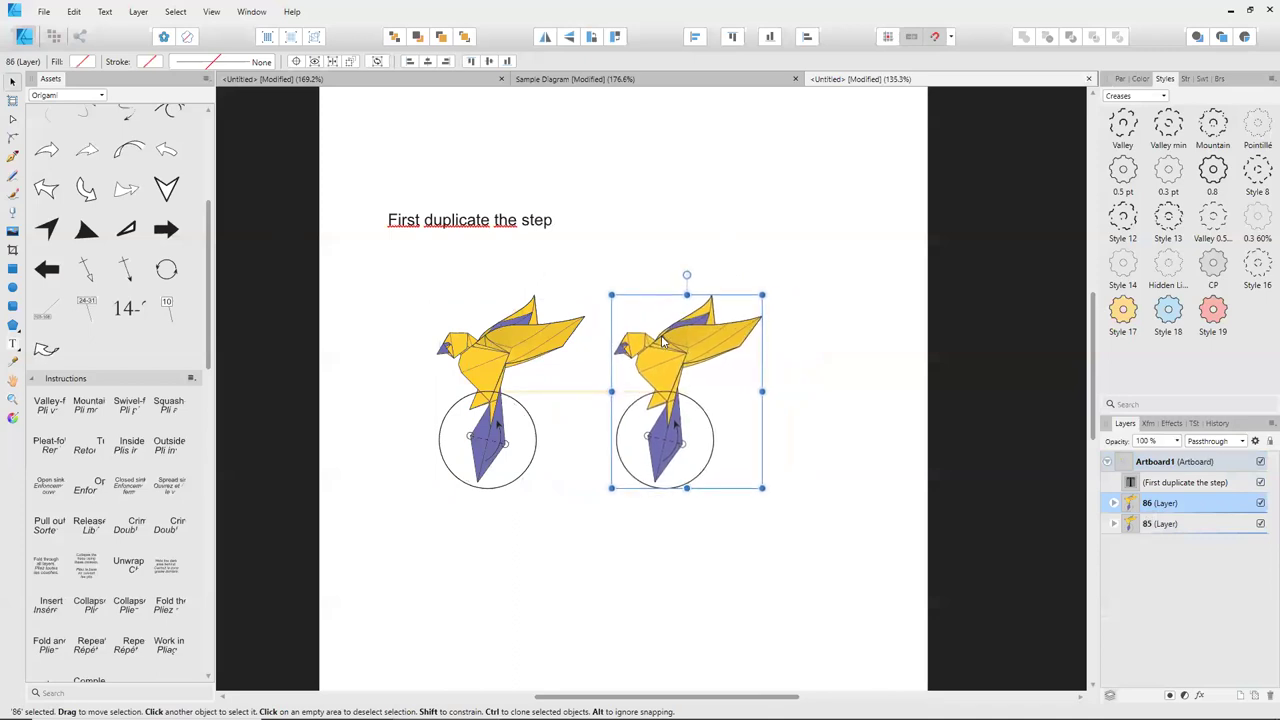
pyautogui.click(935, 551)
pyautogui.click(1146, 525)
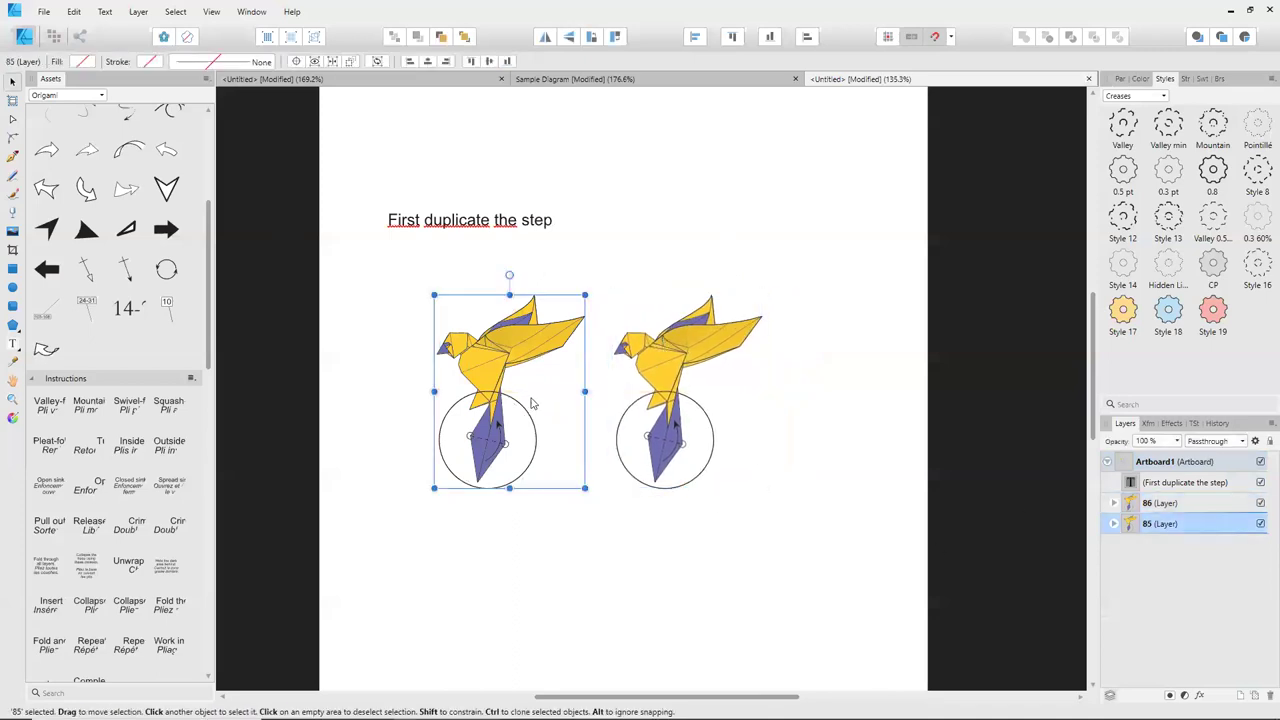
pyautogui.moveTo(503, 390); pyautogui.dragTo(457, 395)
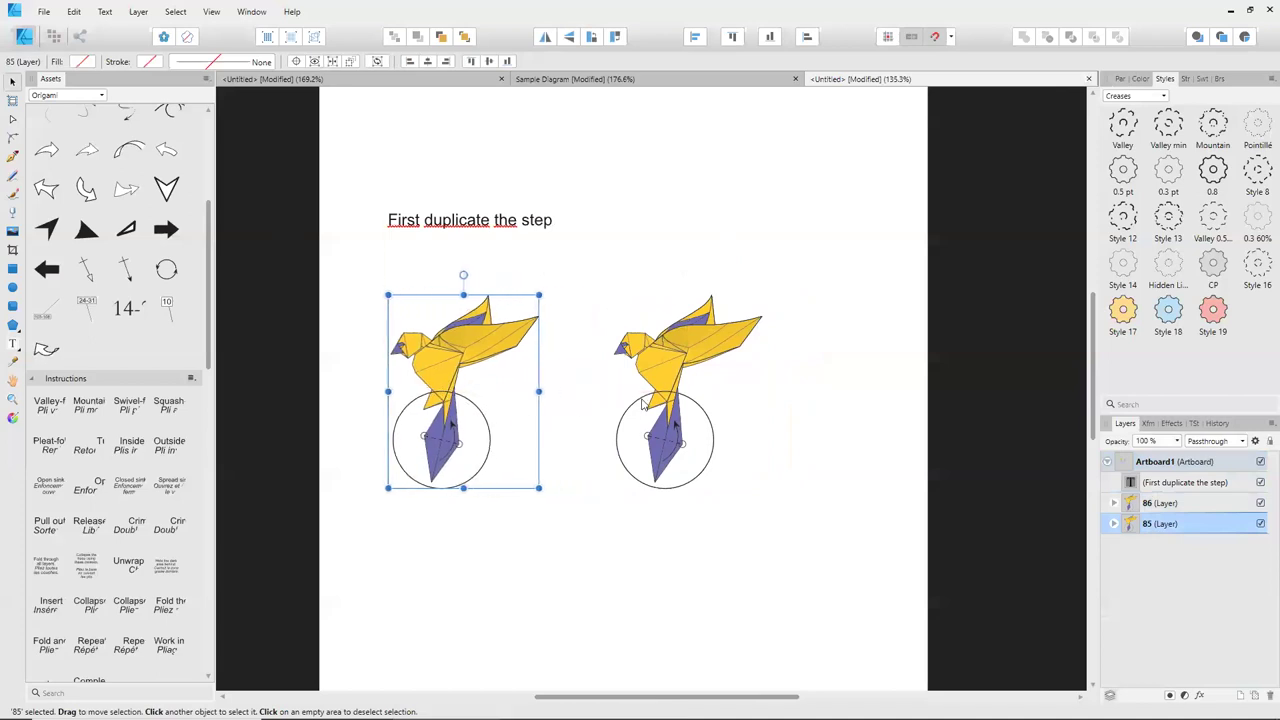
pyautogui.click(1175, 504)
pyautogui.click(1177, 504)
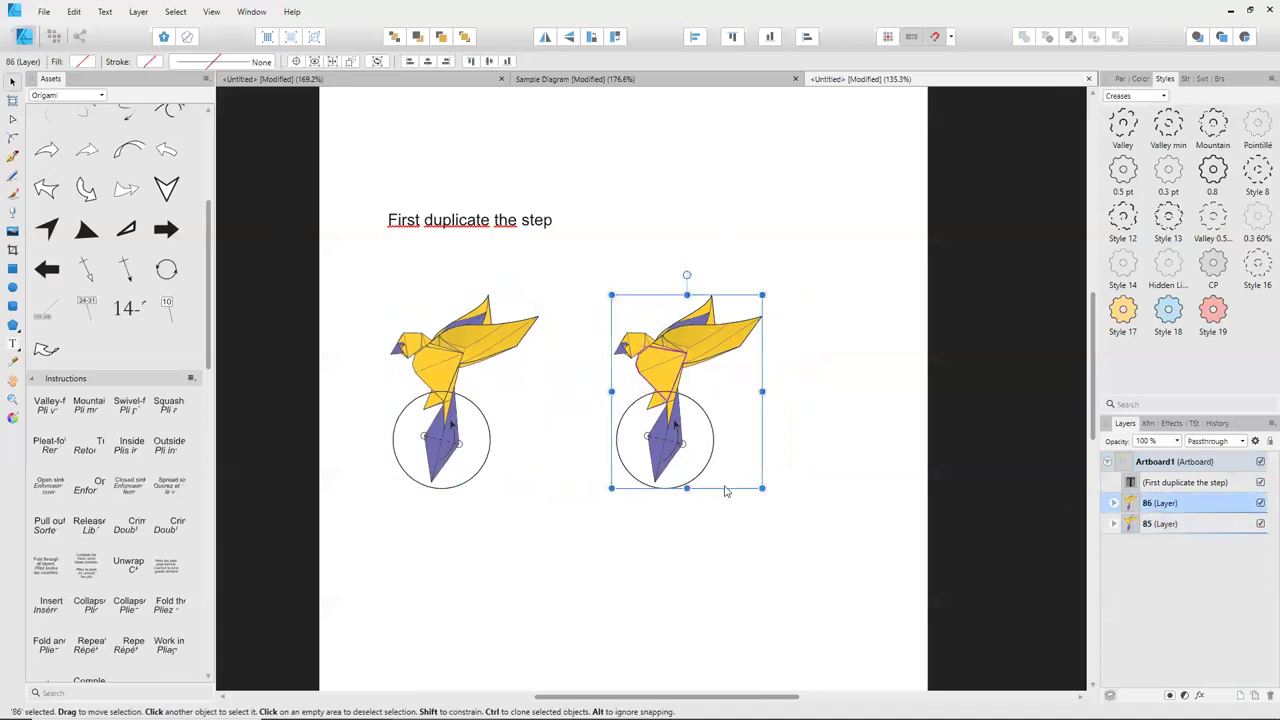
pyautogui.moveTo(646, 377); pyautogui.dragTo(607, 379)
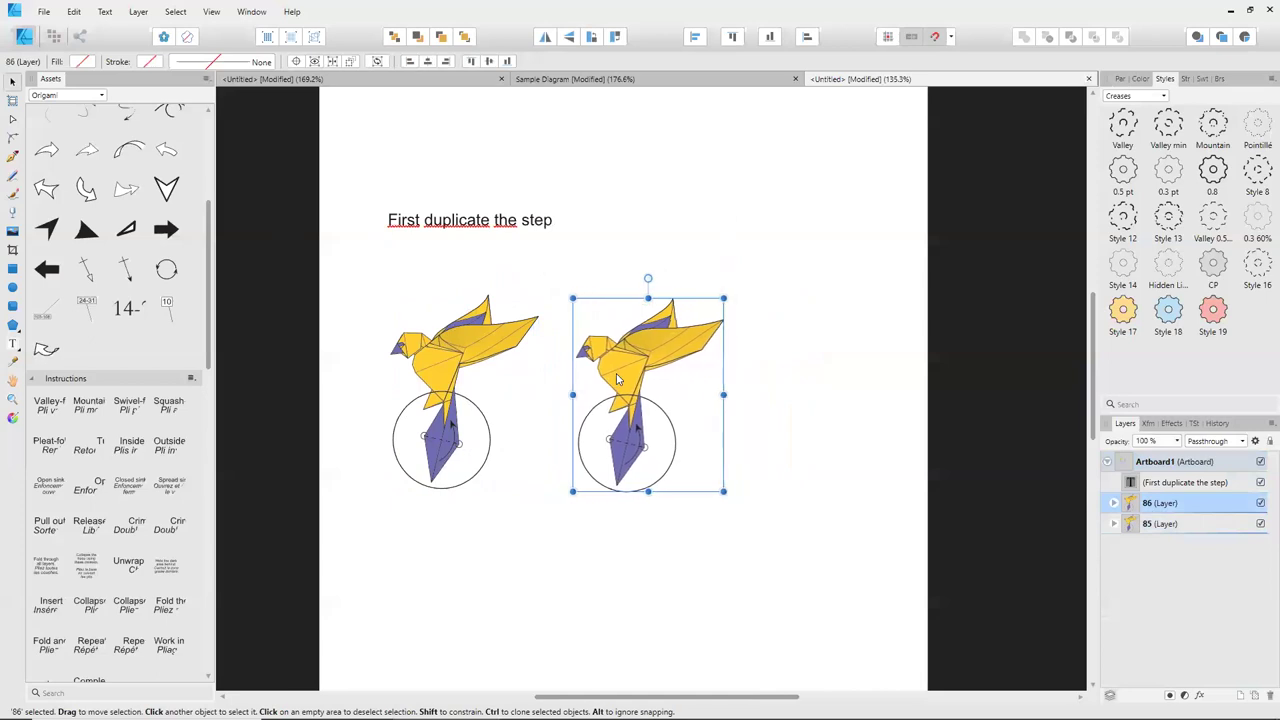
# Change the caption text to 'Increase the size'.
pyautogui.click(497, 222)
pyautogui.doubleClick(516, 228)
pyautogui.hotkey('ctrl', 'a')
pyautogui.press('BackSpace')
pyautogui.write('Increase the size')
pyautogui.press('Escape')
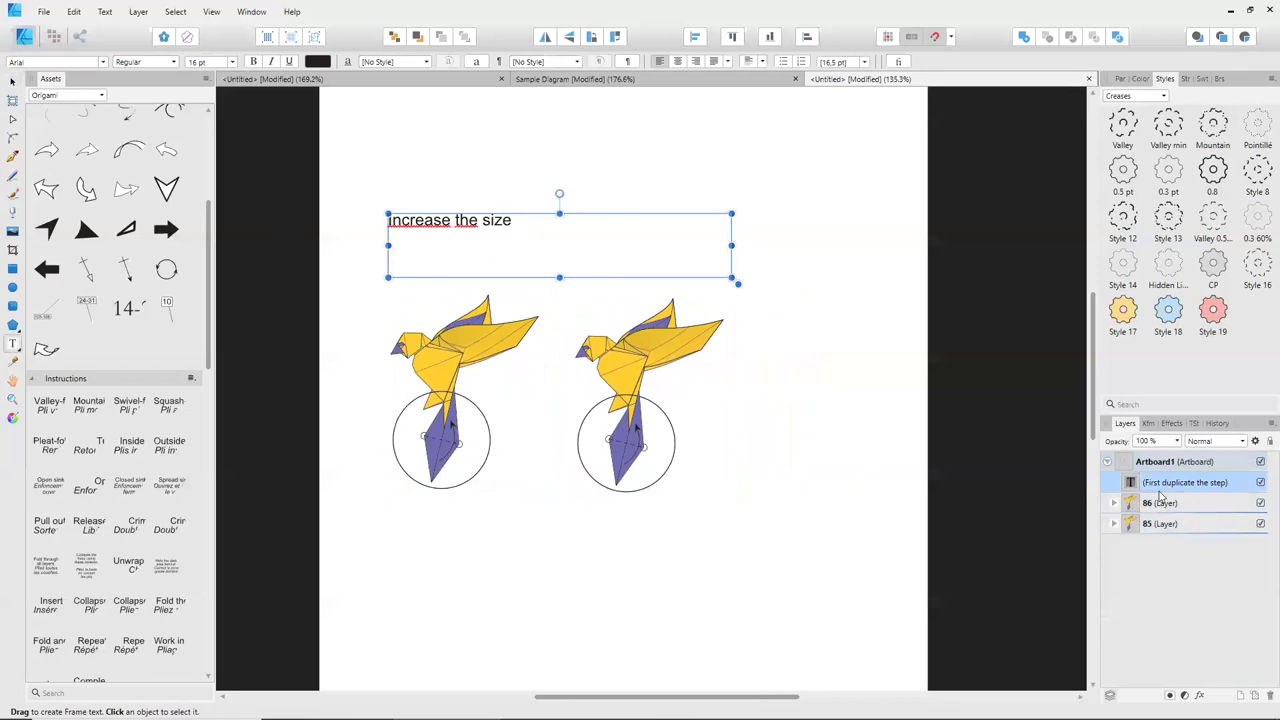
# Enlarge the right-hand bird, layer 86, to roughly 103 × 132 mm.
pyautogui.click(1160, 503)
pyautogui.press('v')
pyautogui.moveTo(723, 298); pyautogui.dragTo(927, 156)
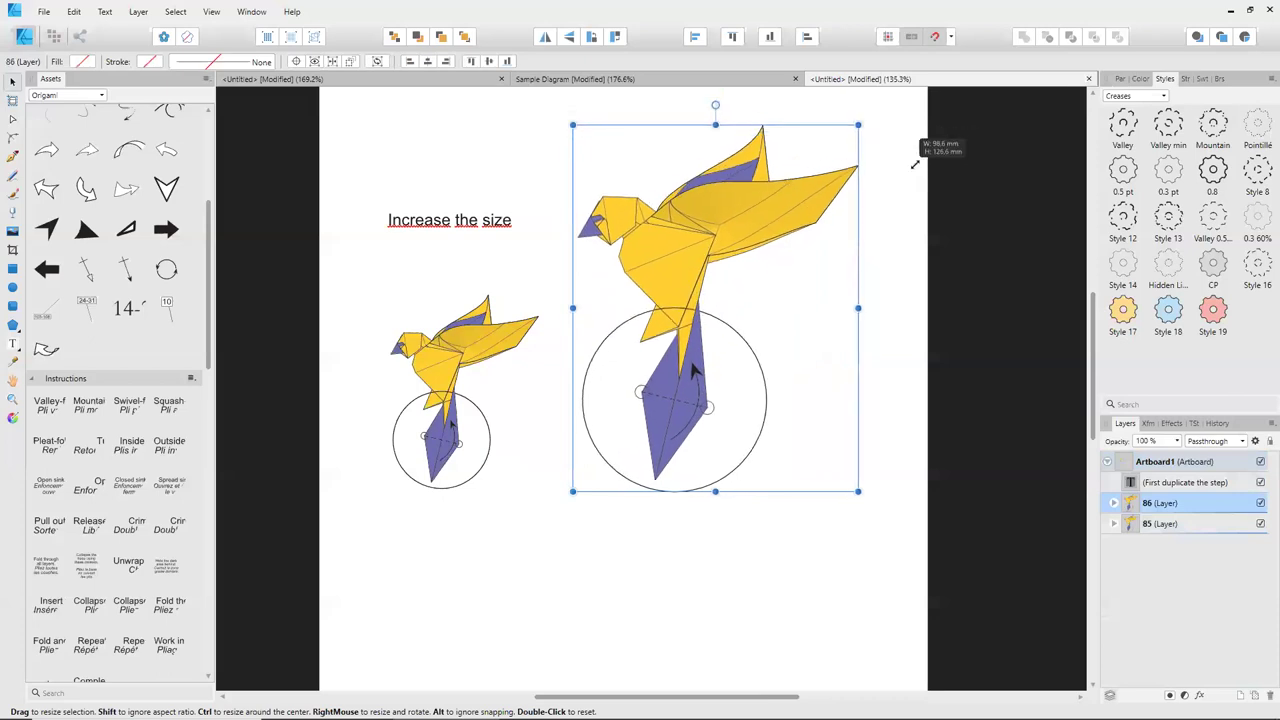
pyautogui.moveTo(928, 155); pyautogui.dragTo(931, 154)
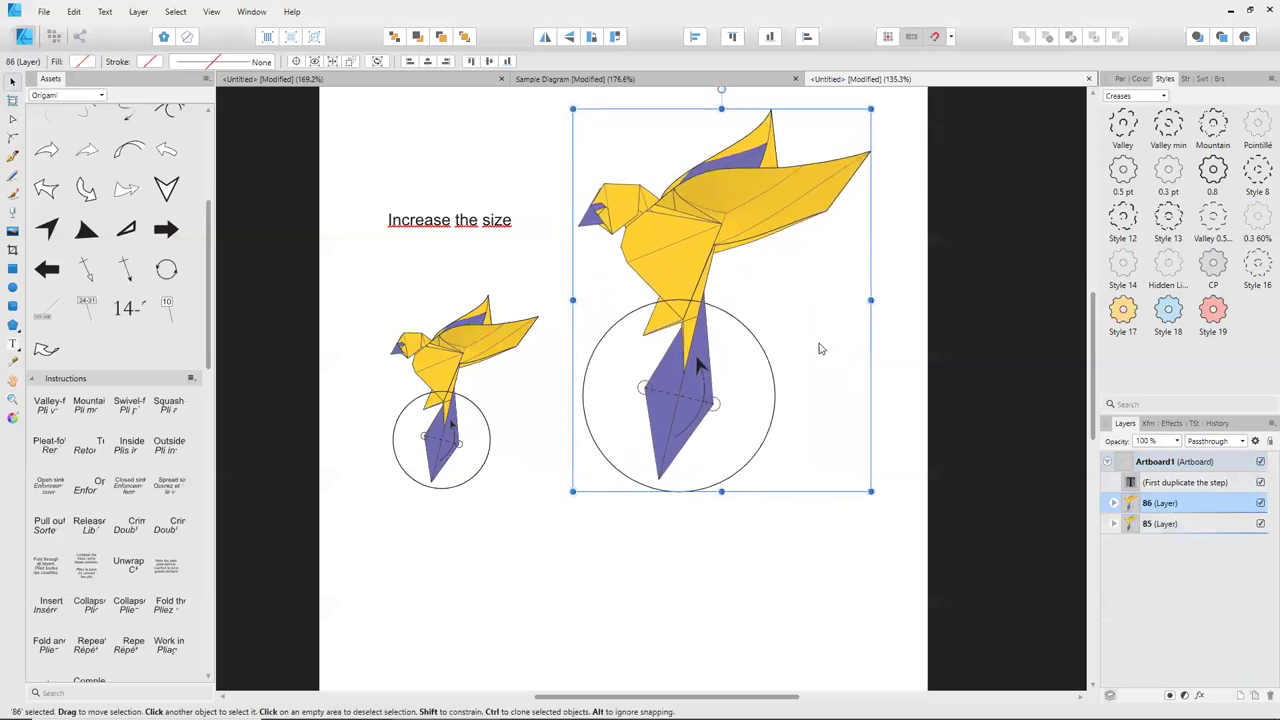
pyautogui.click(453, 228)
pyautogui.doubleClick(471, 222)
# Reword the caption to 'Look at inside the step86 to see the various layers' and expand layer 86.
pyautogui.hotkey('ctrl', 'a')
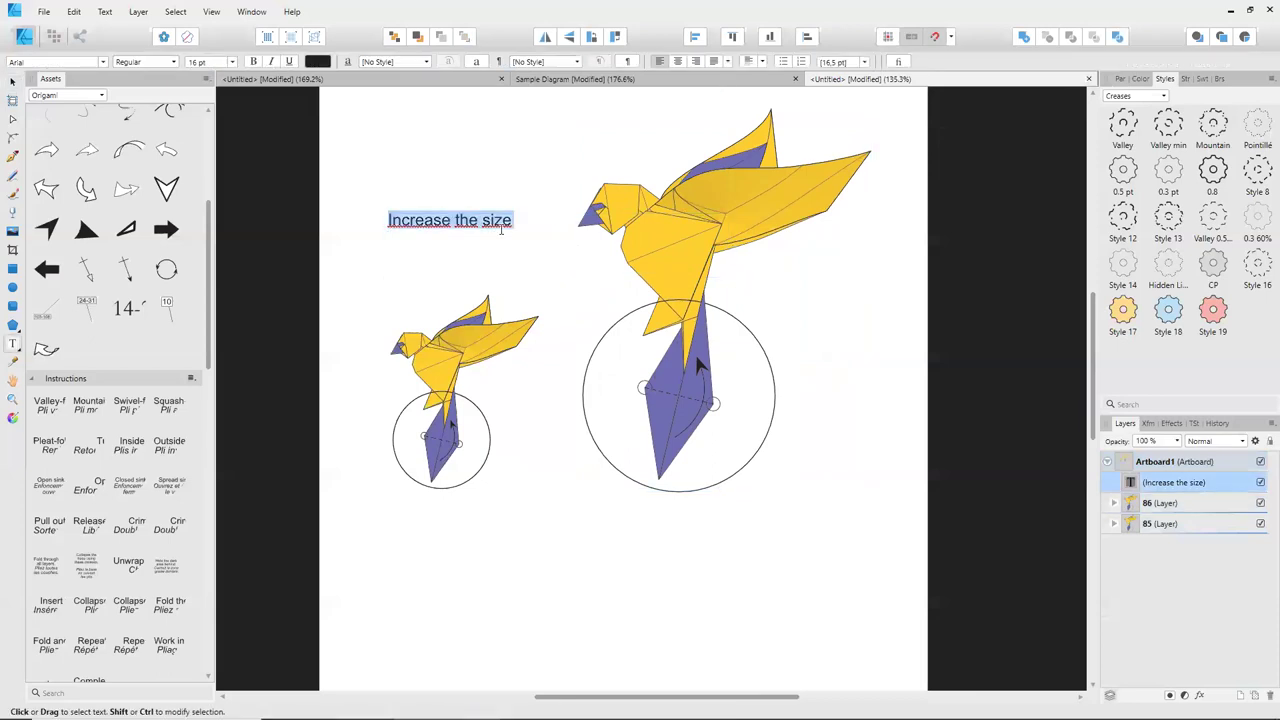
pyautogui.write('Look')
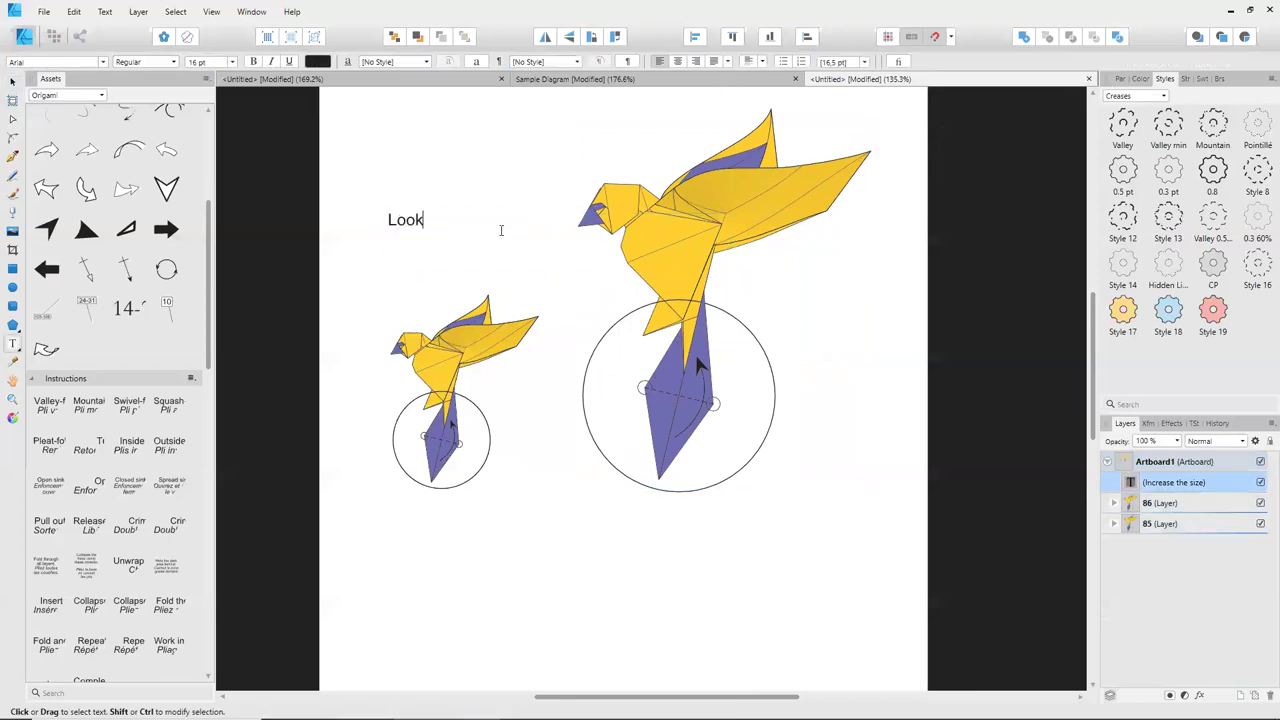
pyautogui.write(' at inside t')
pyautogui.write('he step')
pyautogui.write('86 to see the various layers')
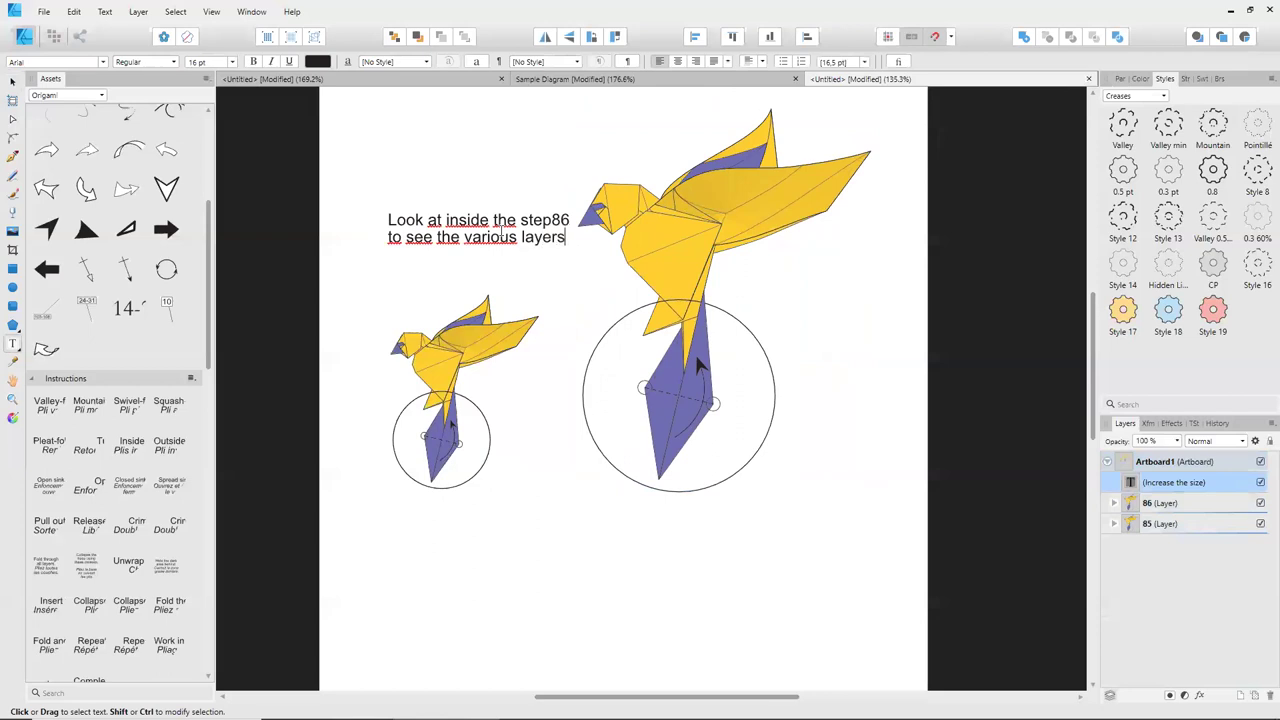
pyautogui.press('Escape')
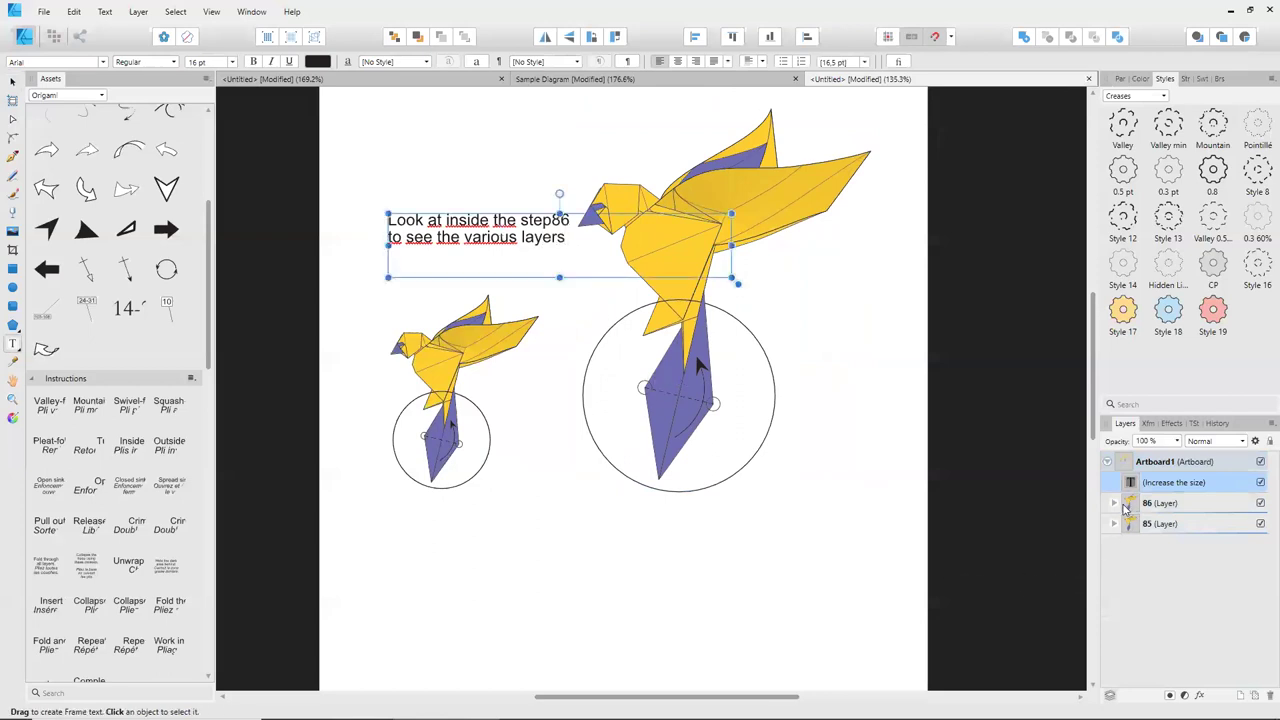
pyautogui.click(1117, 506)
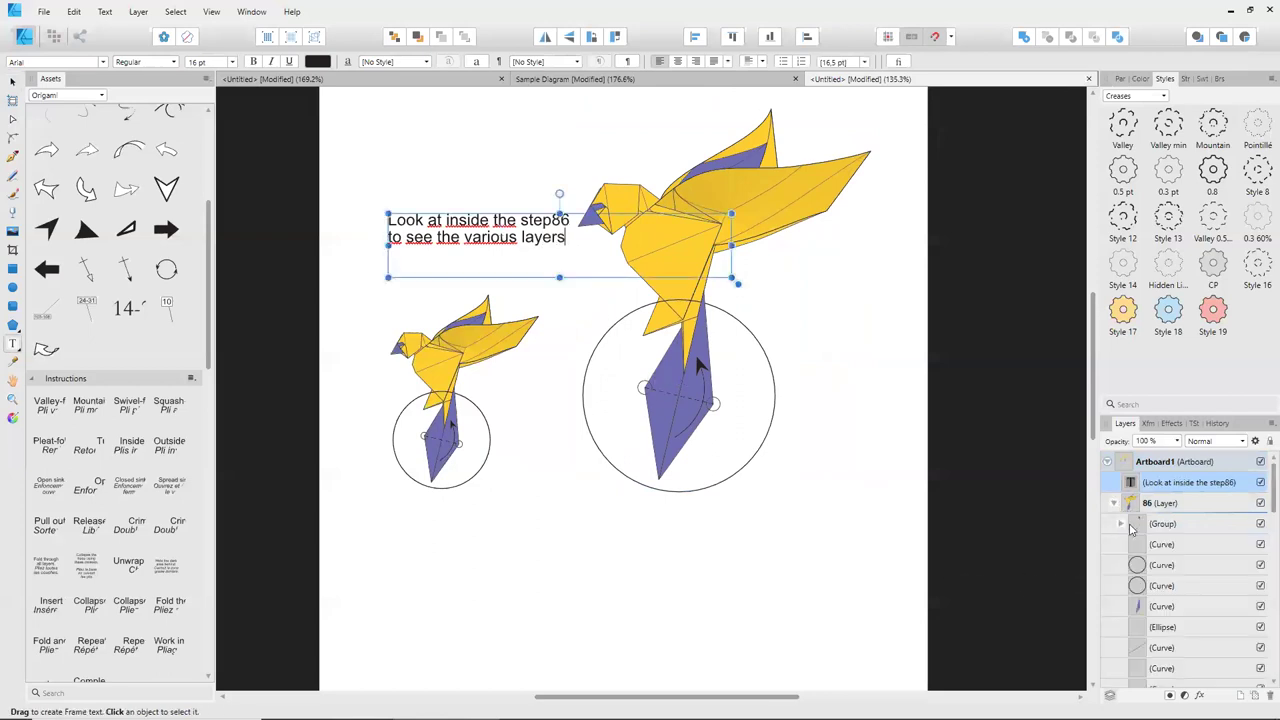
pyautogui.scroll(-3, 1145, 544)
pyautogui.scroll(3, 1145, 544)
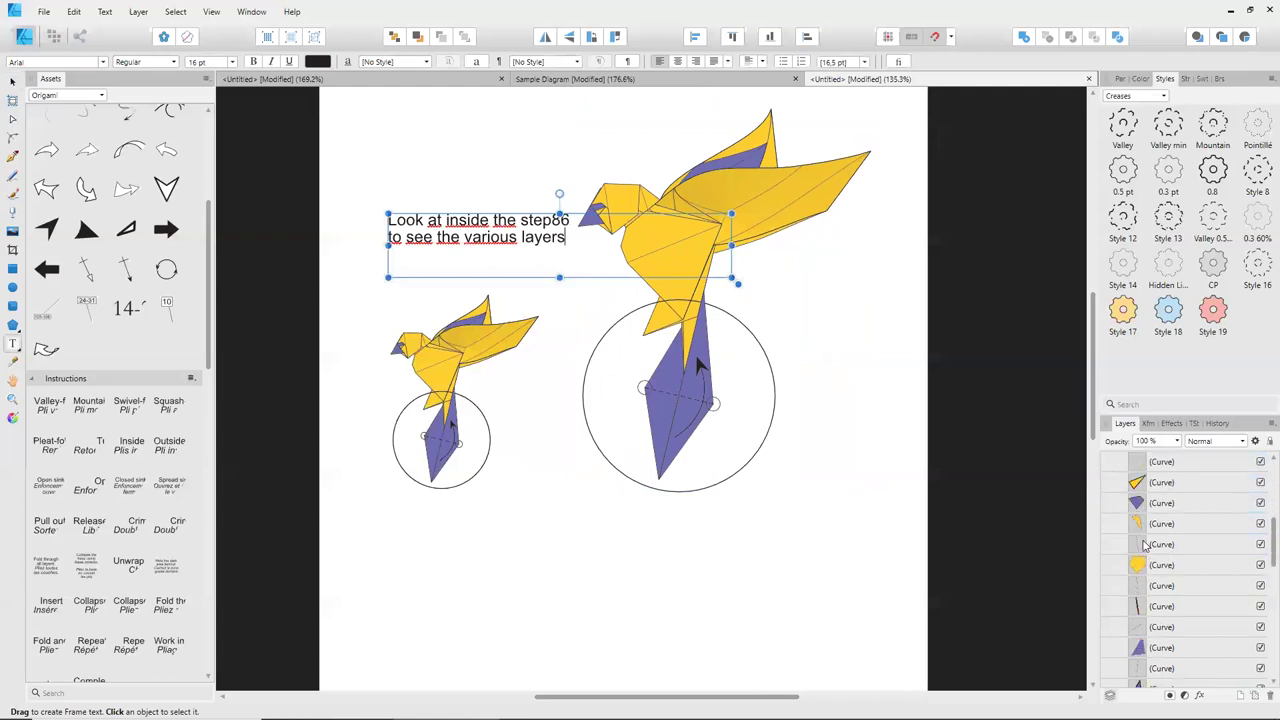
# Move the caption frame up-left and make it narrower and taller.
pyautogui.click(12, 82)
pyautogui.moveTo(411, 237); pyautogui.dragTo(384, 209)
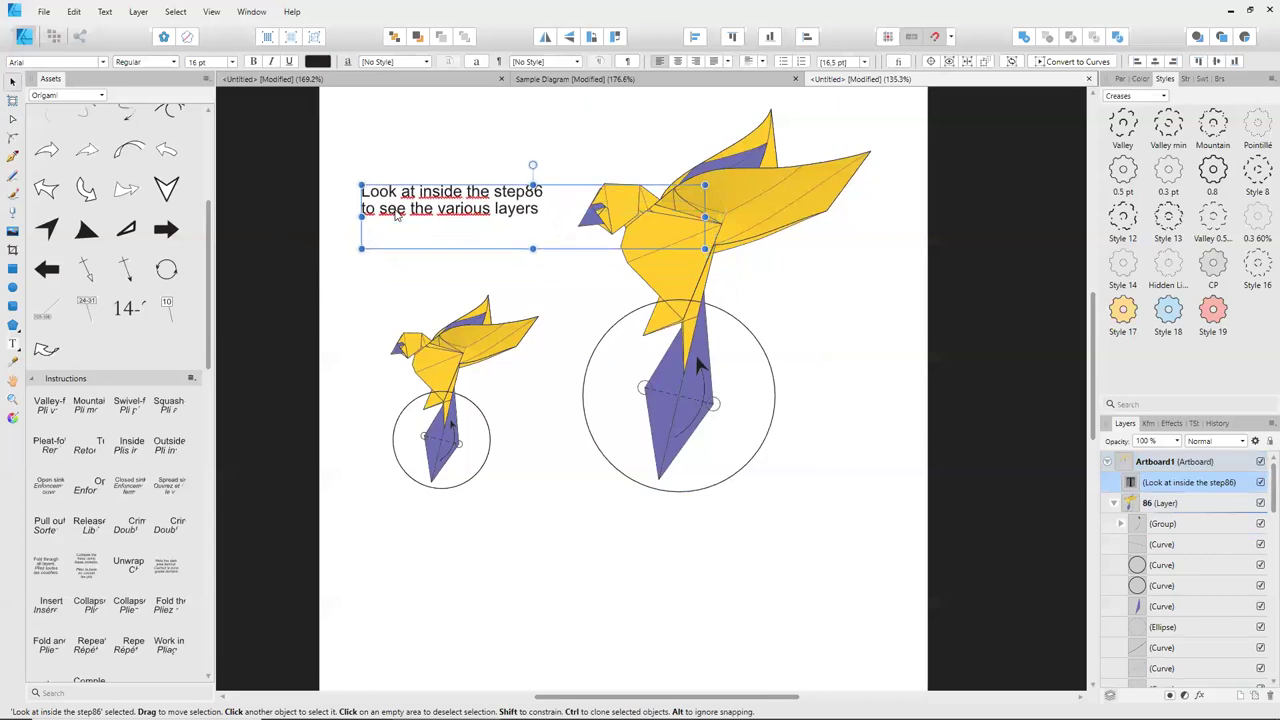
pyautogui.doubleClick(420, 211)
pyautogui.hotkey('ctrl', 'a')
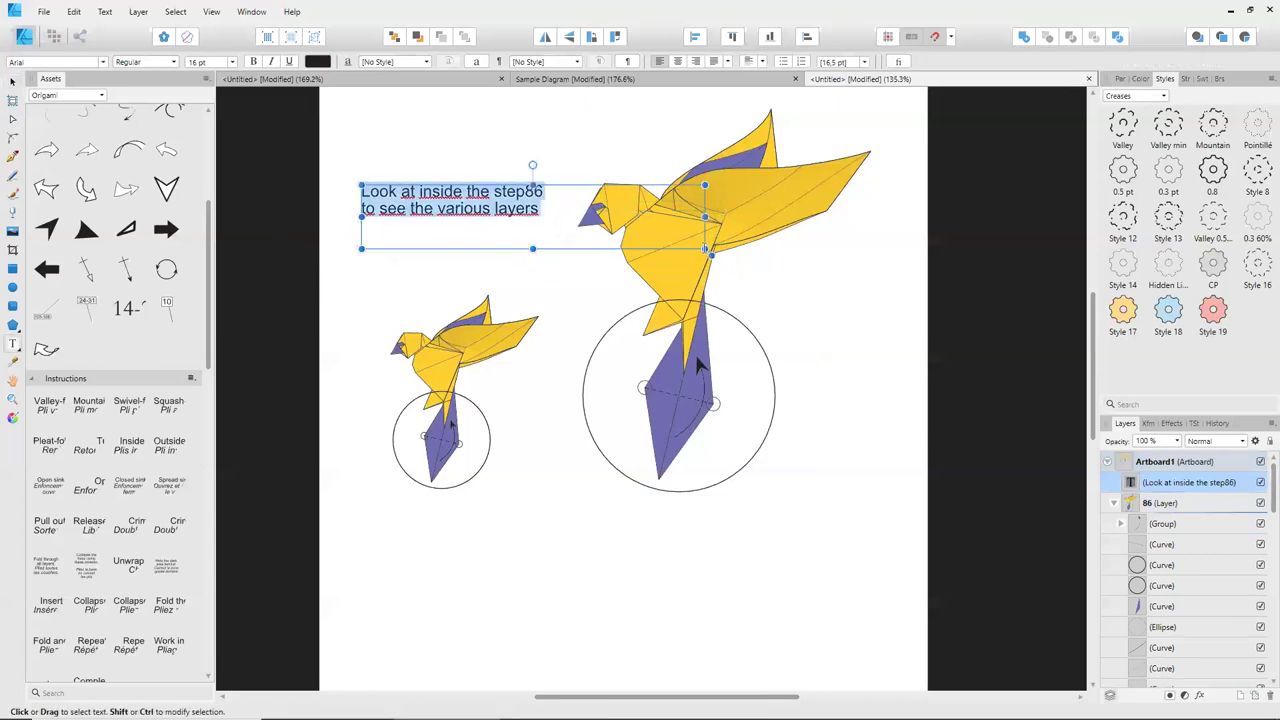
pyautogui.press('Right')
pyautogui.moveTo(709, 253); pyautogui.dragTo(576, 289)
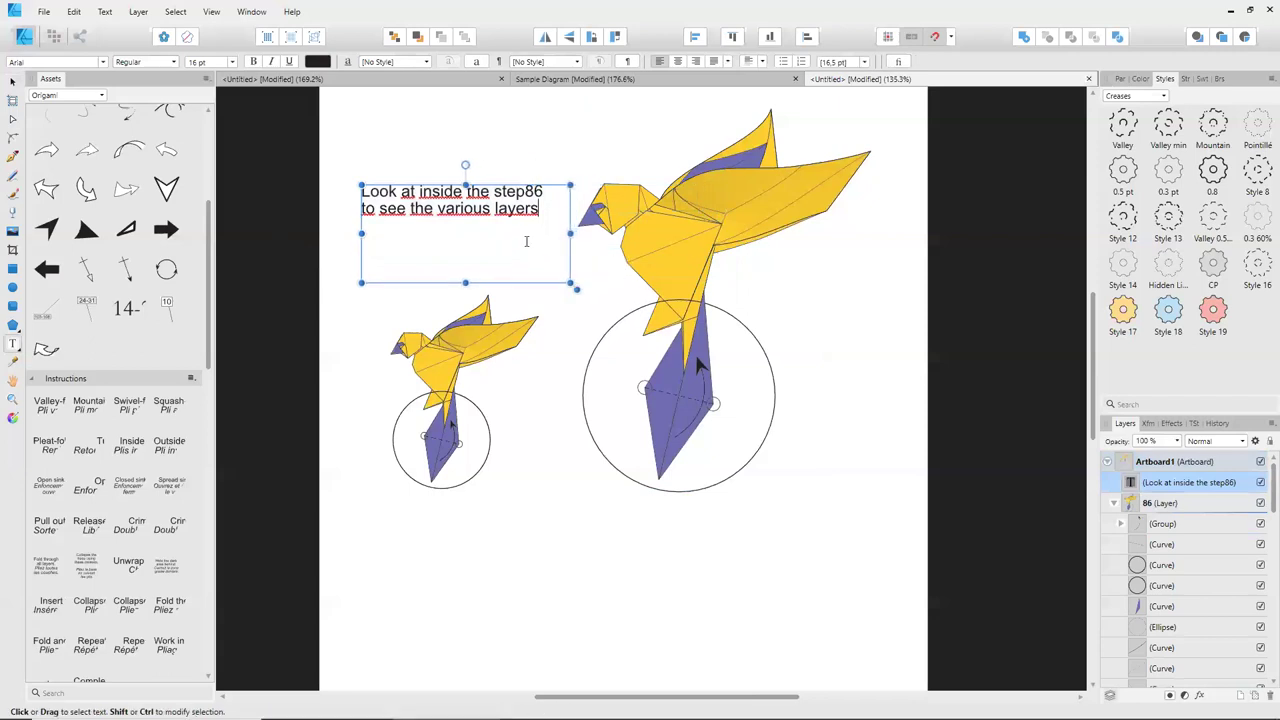
# Replace the caption with 'Group all layers of the bird' / 'WITHOUT the circle' on two lines.
pyautogui.hotkey('ctrl', 'a')
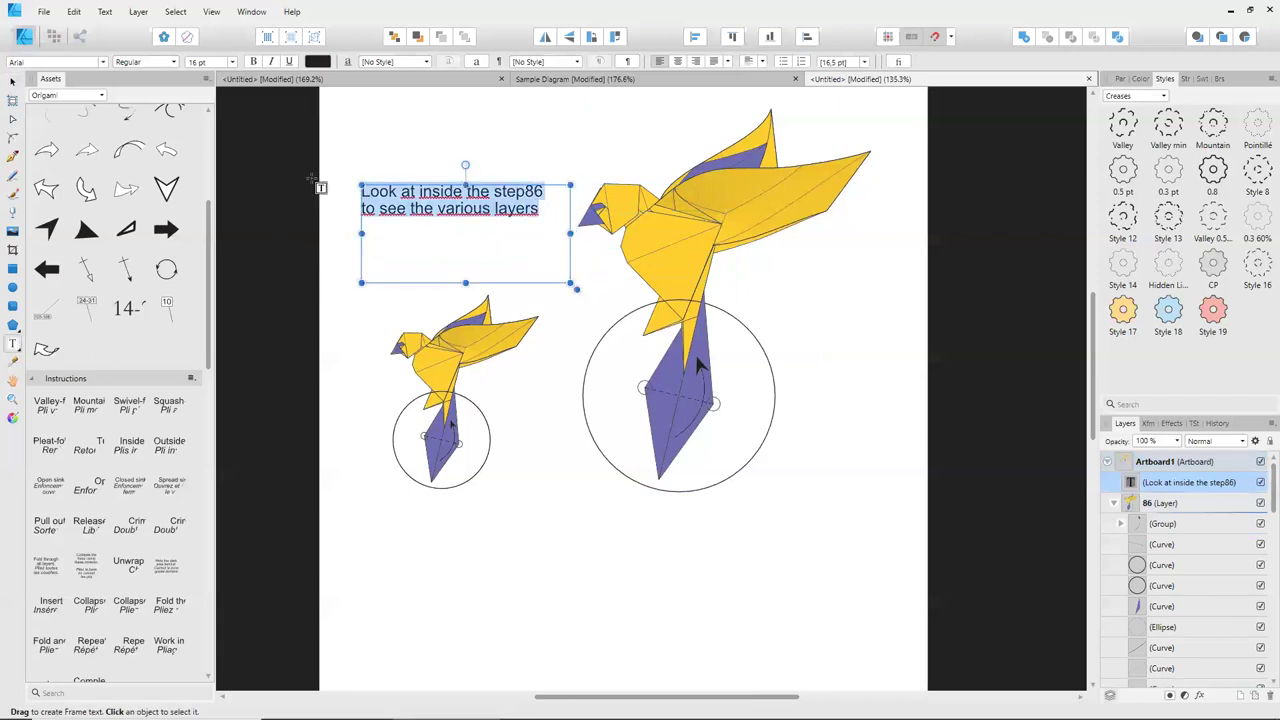
pyautogui.write('Group ak')
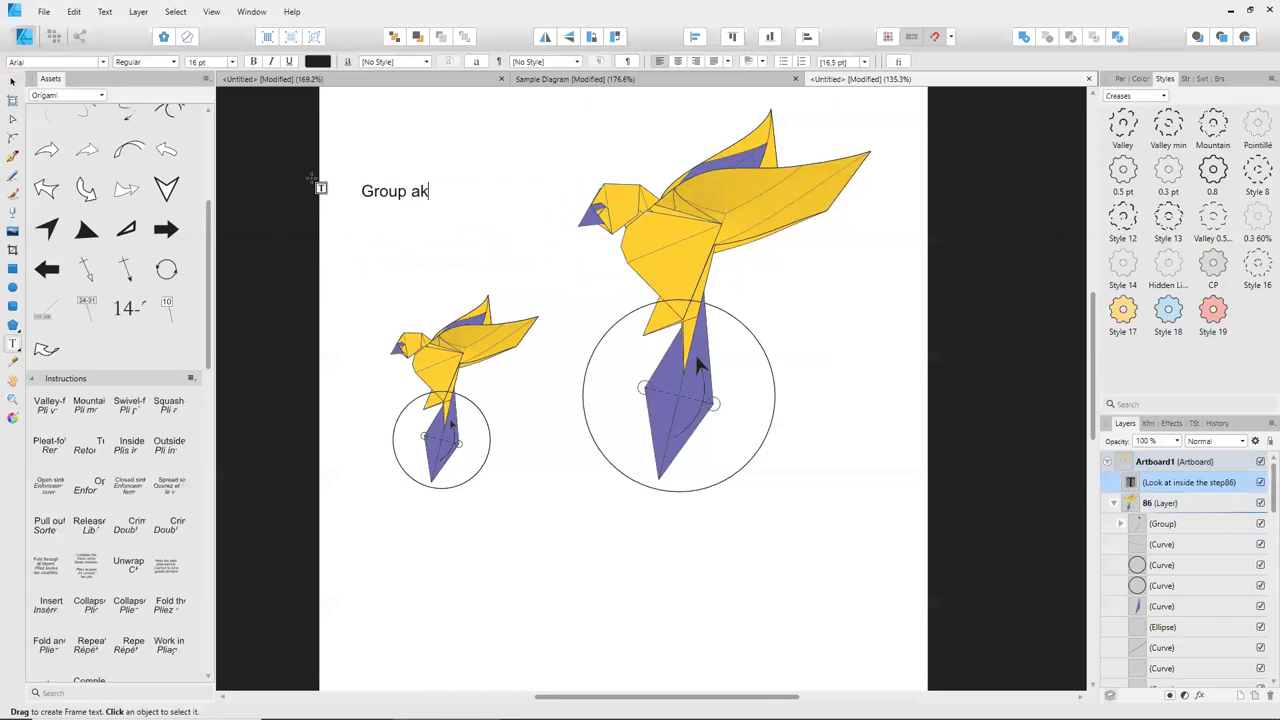
pyautogui.press('BackSpace')
pyautogui.write('ll layers of ')
pyautogui.write('the bird')
pyautogui.press('Return')
pyautogui.write('W')
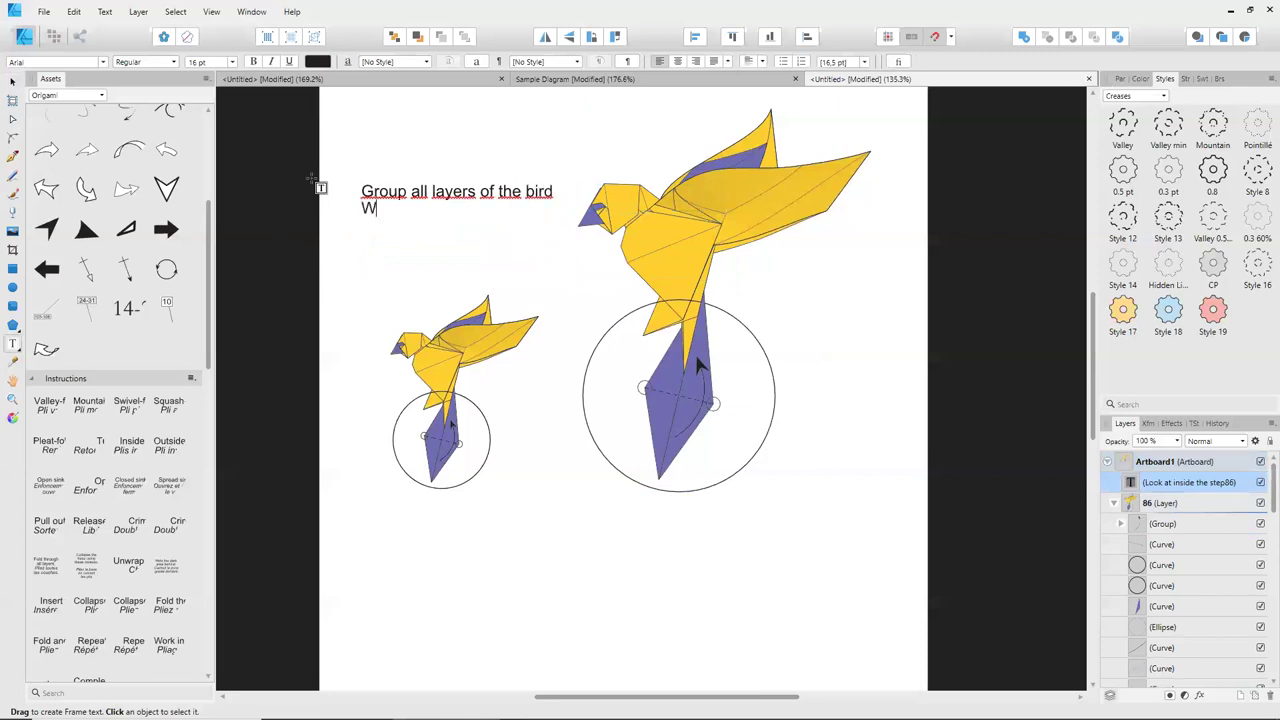
pyautogui.write('ITHOUT the c')
pyautogui.write('ircle')
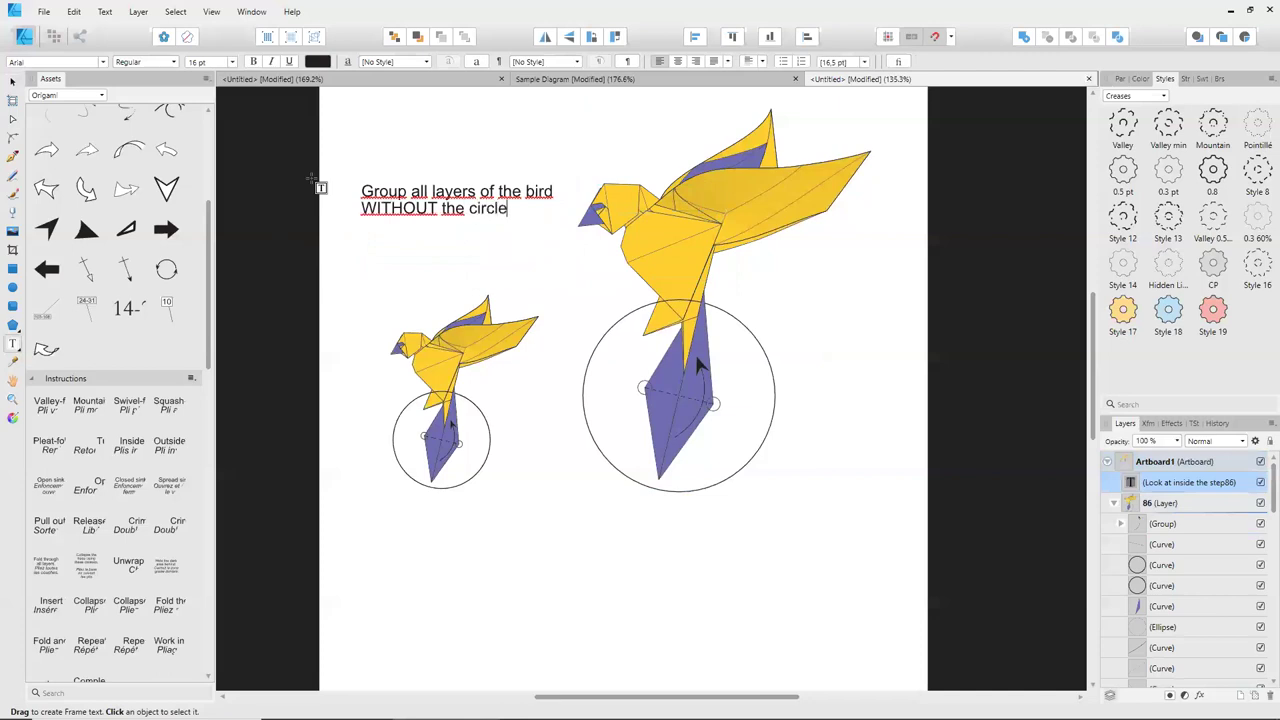
pyautogui.press('Escape')
# Marquee-select the large bird, drop the circle from the selection, and group the rest with Ctrl+G.
pyautogui.click(15, 83)
pyautogui.click(843, 478)
pyautogui.scroll(1, 843, 478)
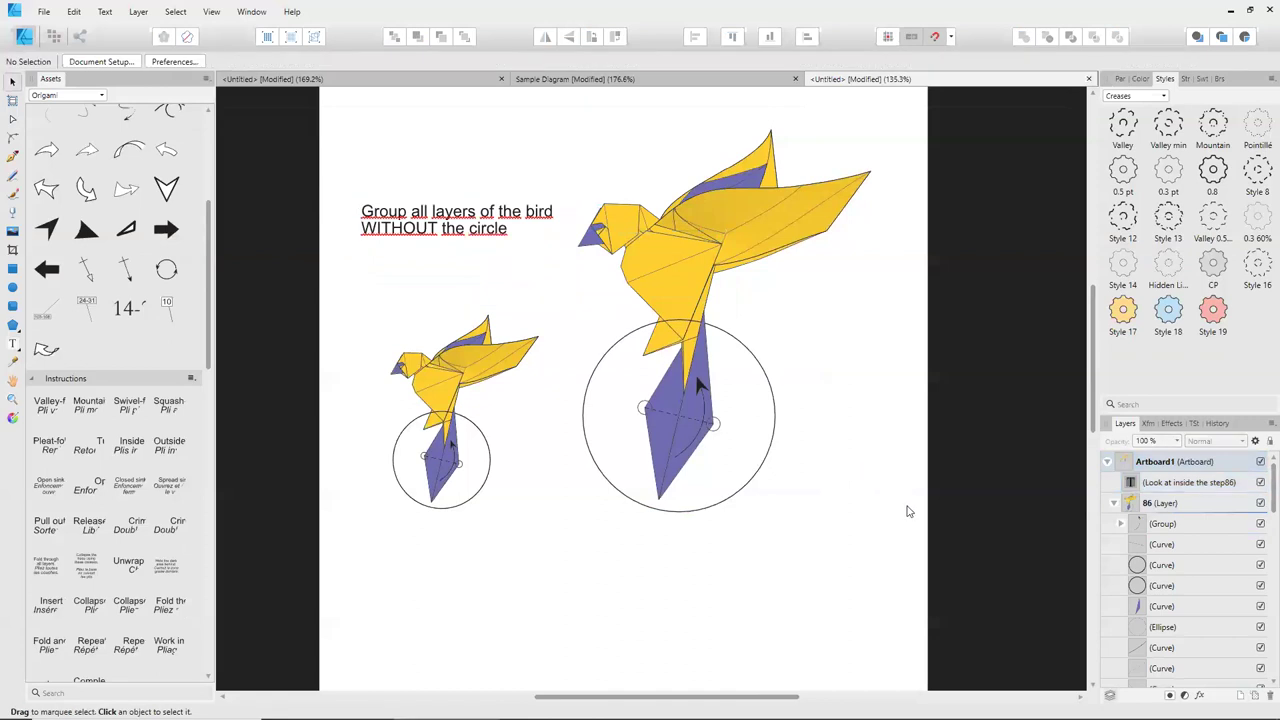
pyautogui.moveTo(903, 521); pyautogui.dragTo(562, 128)
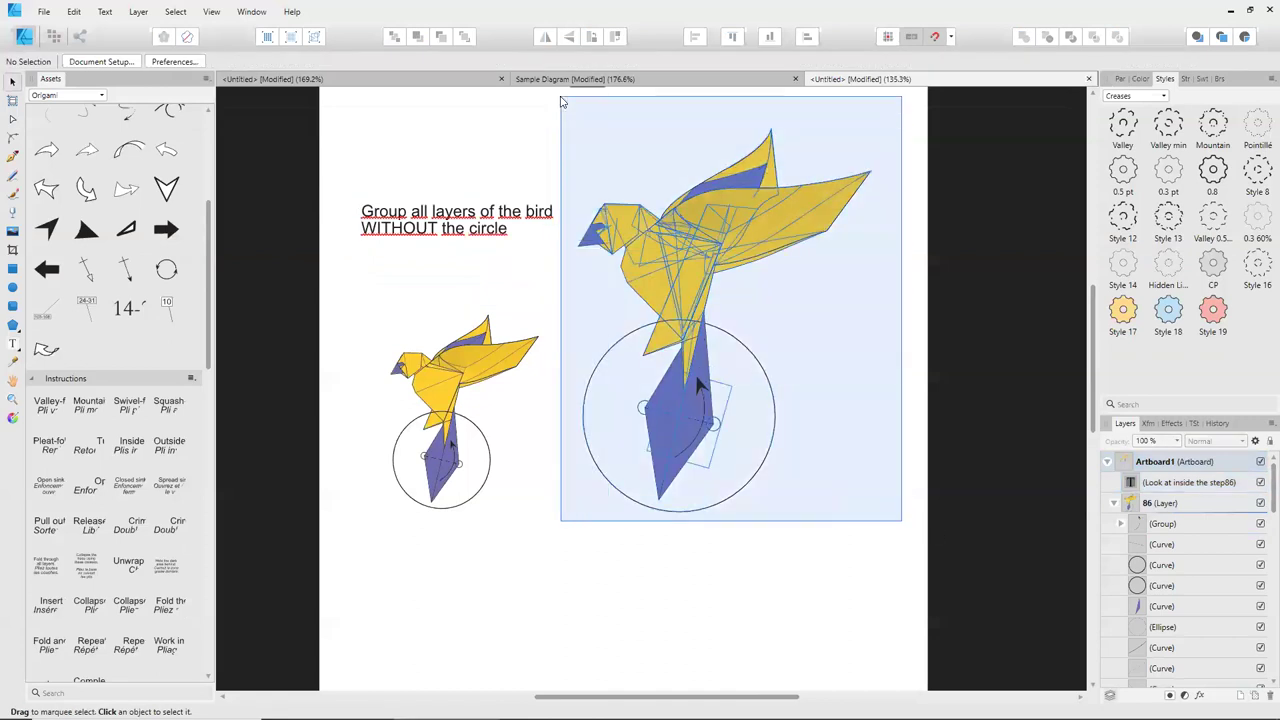
pyautogui.keyDown('shift'); pyautogui.click(618, 345); pyautogui.keyUp('shift')
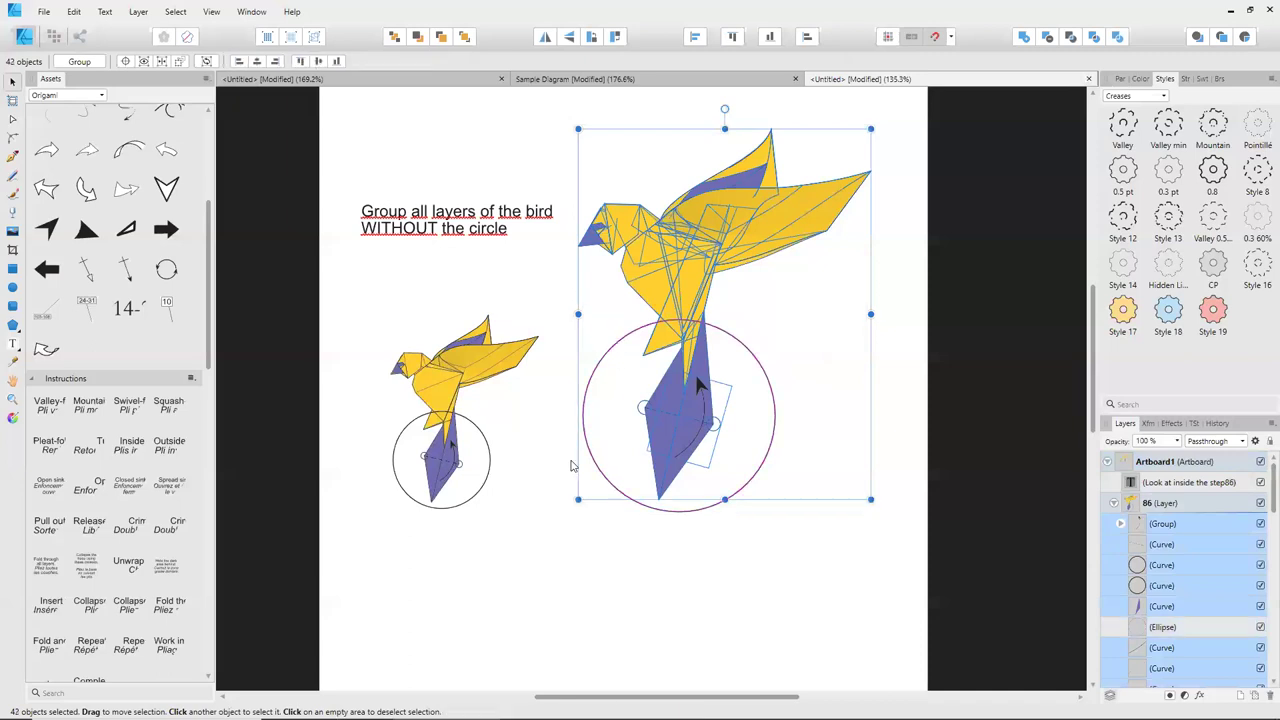
pyautogui.hotkey('ctrl', 'g')
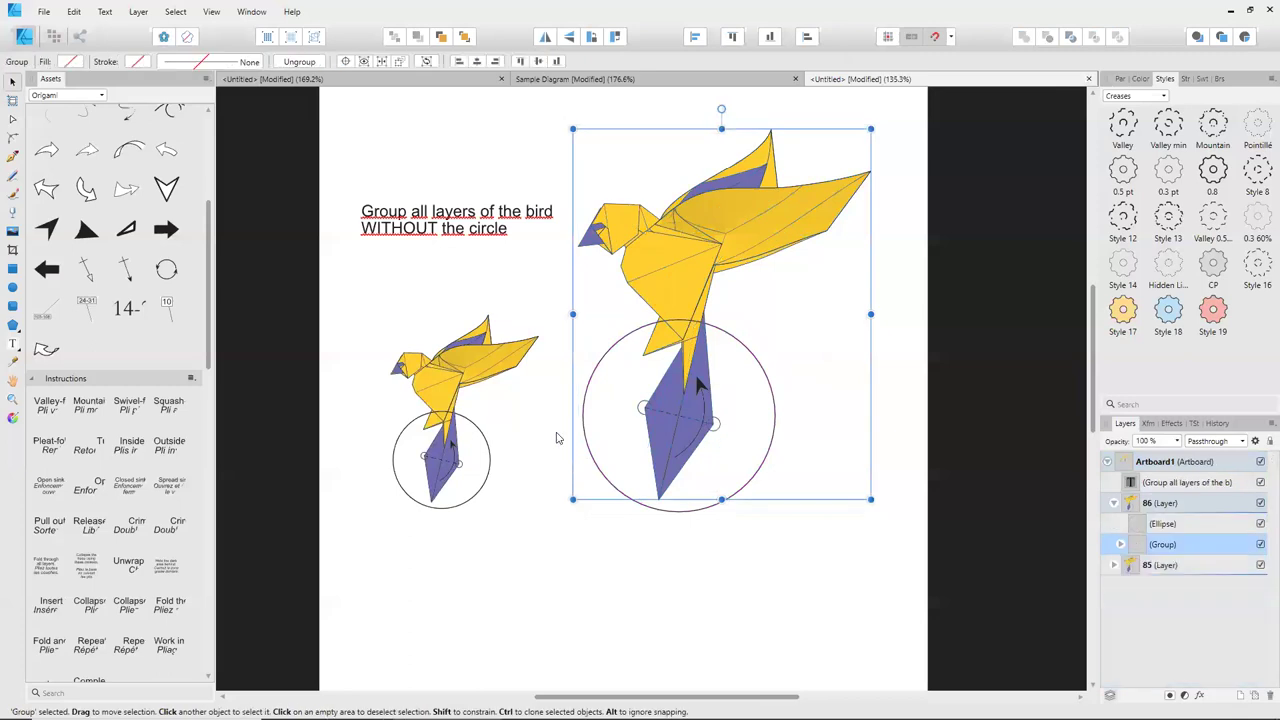
pyautogui.click(419, 233)
pyautogui.doubleClick(456, 245)
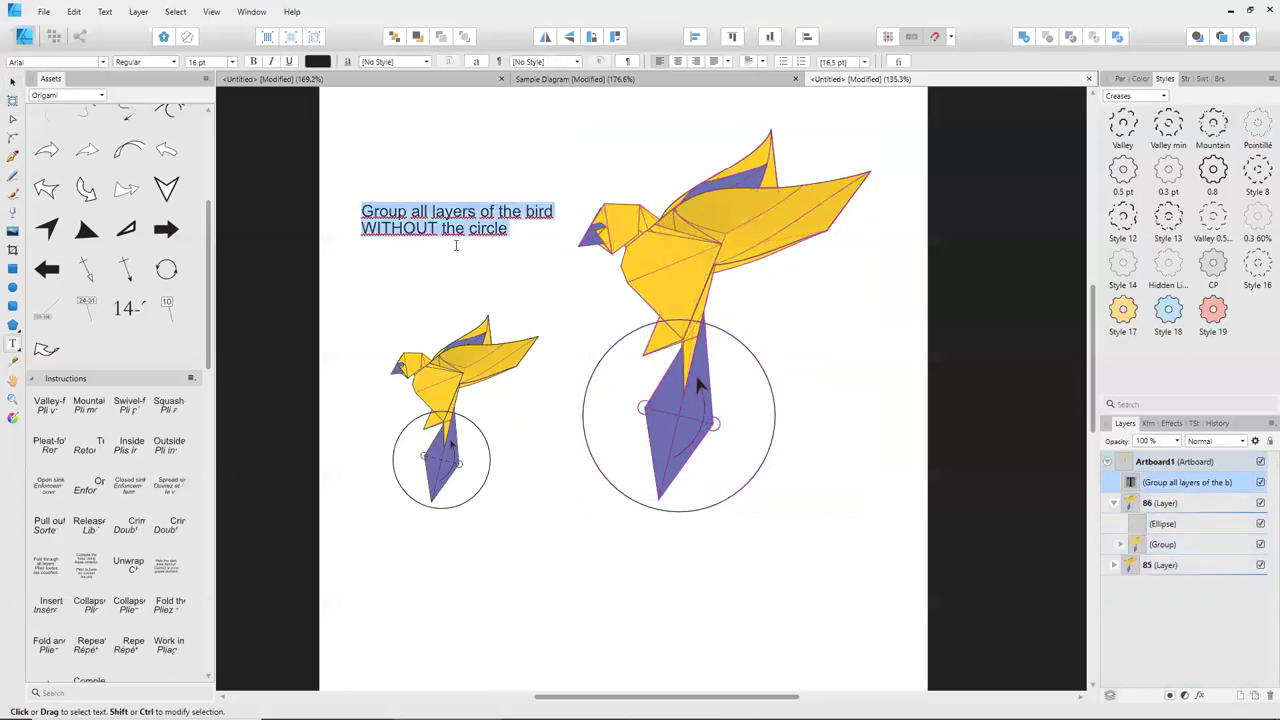
# Write the note 'I've just group selecting all the layers and CTRL G'.
pyautogui.write("I've")
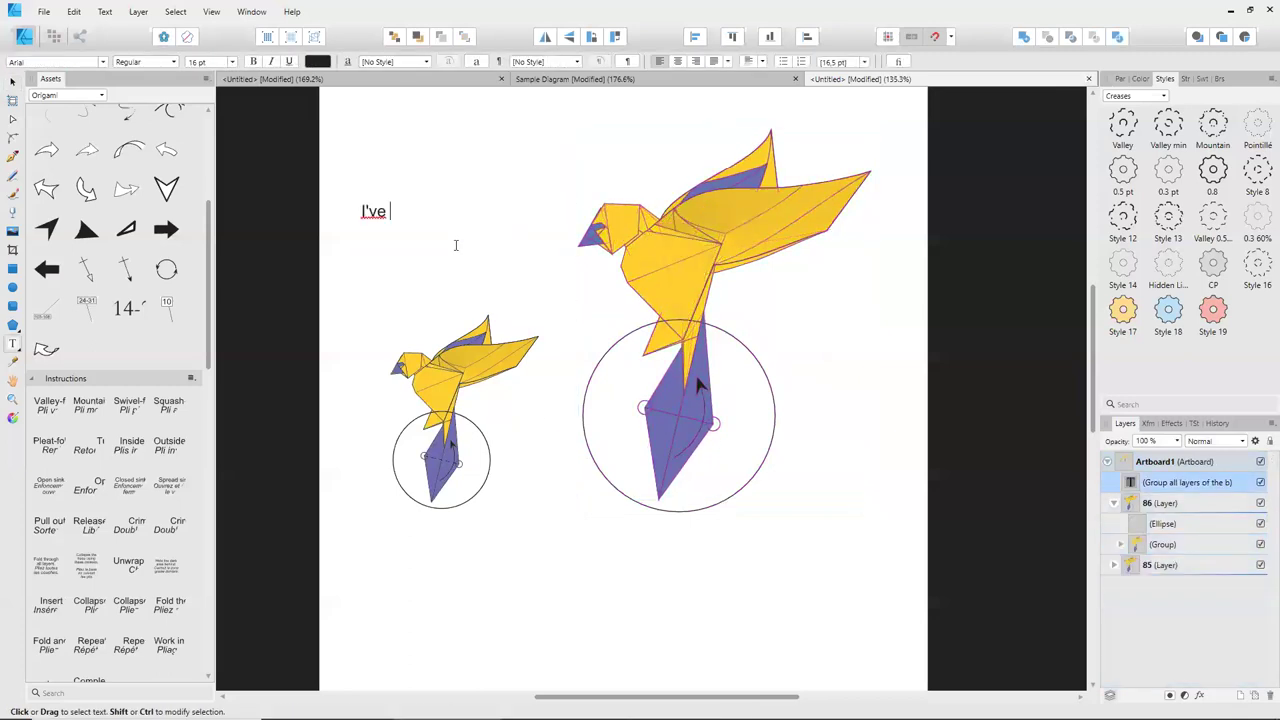
pyautogui.write(' justgrou')
pyautogui.press('BackSpace')
pyautogui.press('BackSpace')
pyautogui.press('BackSpace')
pyautogui.press('BackSpace')
pyautogui.write('group selecting ')
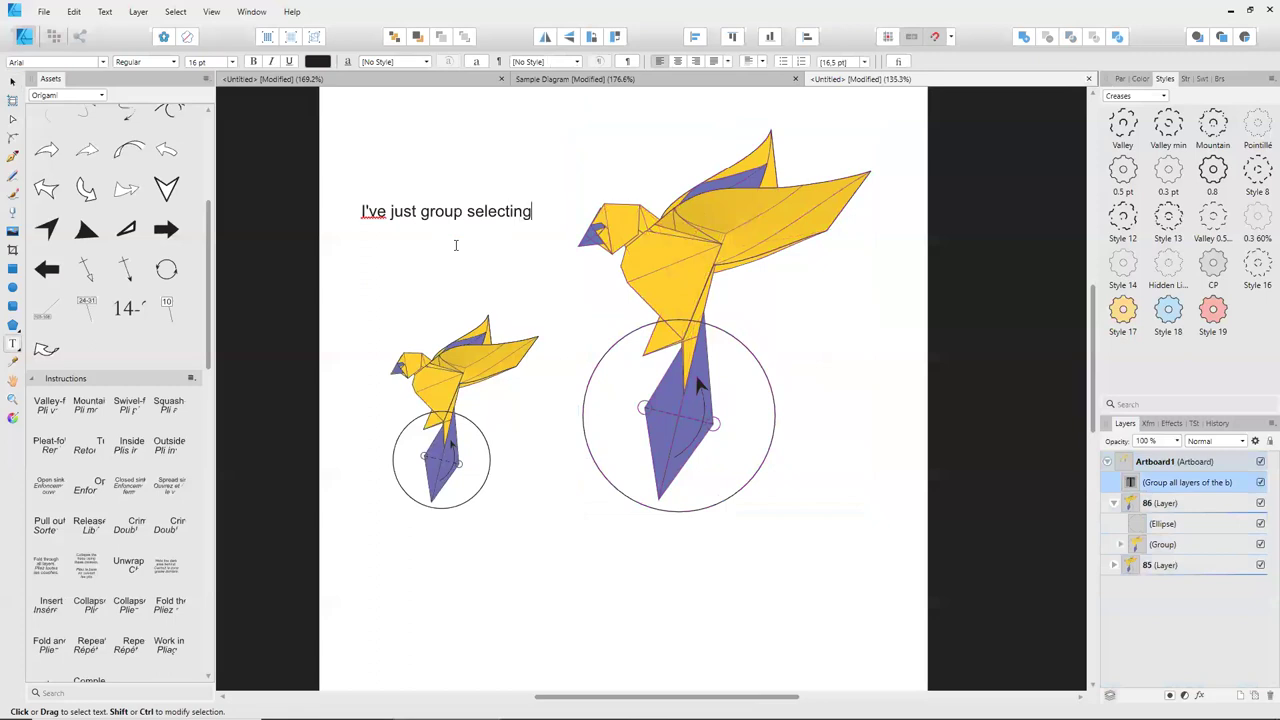
pyautogui.write('all the ')
pyautogui.write('layers and ')
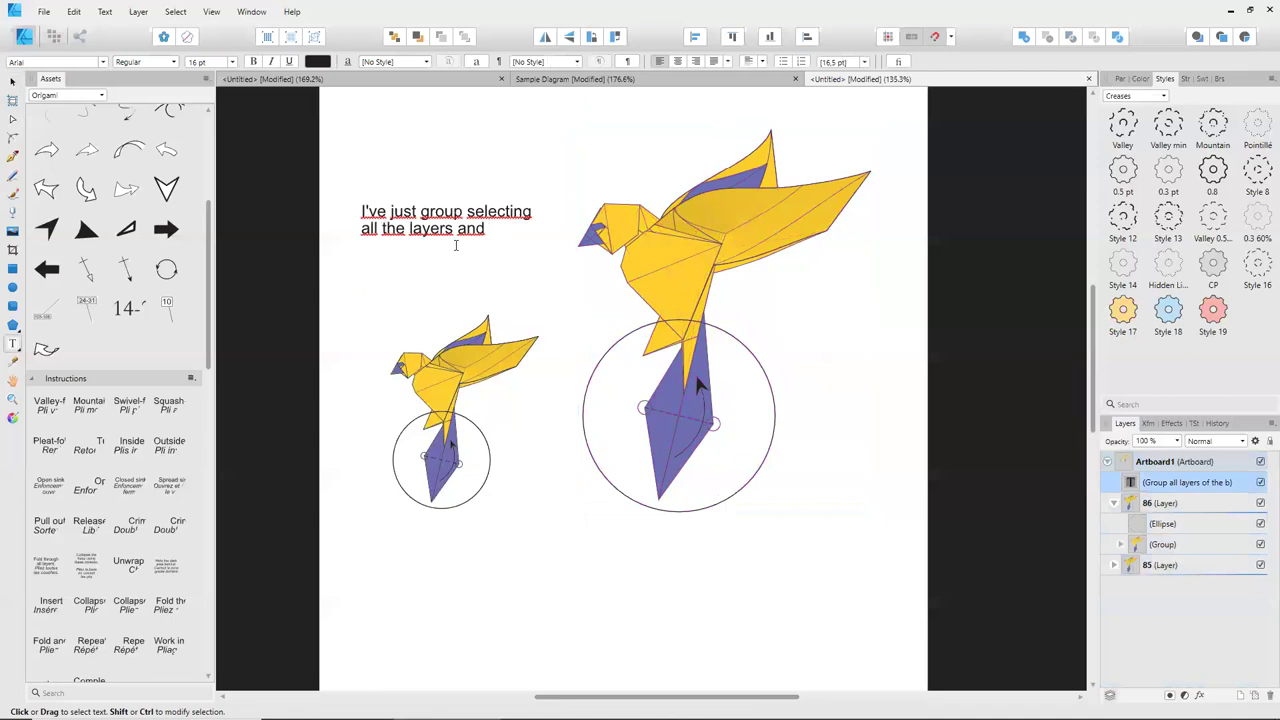
pyautogui.write('CTRL')
pyautogui.write(' G')
pyautogui.press('Escape')
# Replace the note text with 'Now check the layer 86'.
pyautogui.click(12, 81)
pyautogui.click(603, 567)
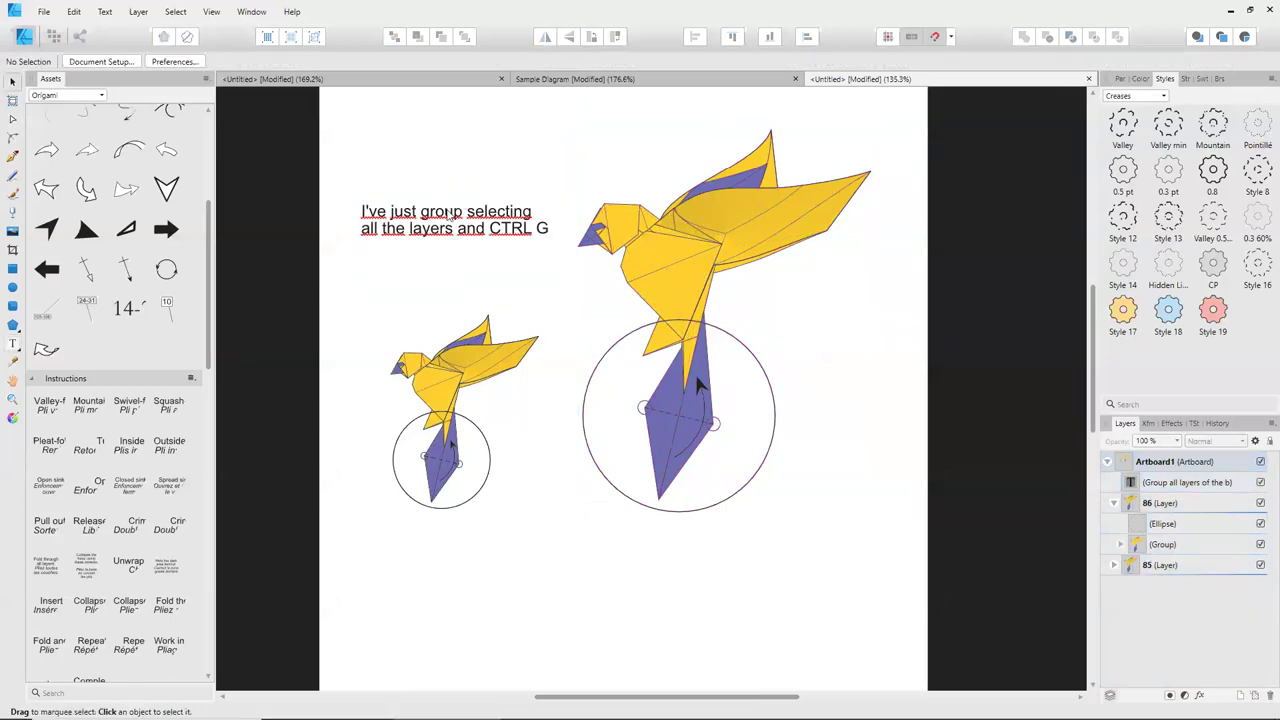
pyautogui.click(451, 222)
pyautogui.press('t')
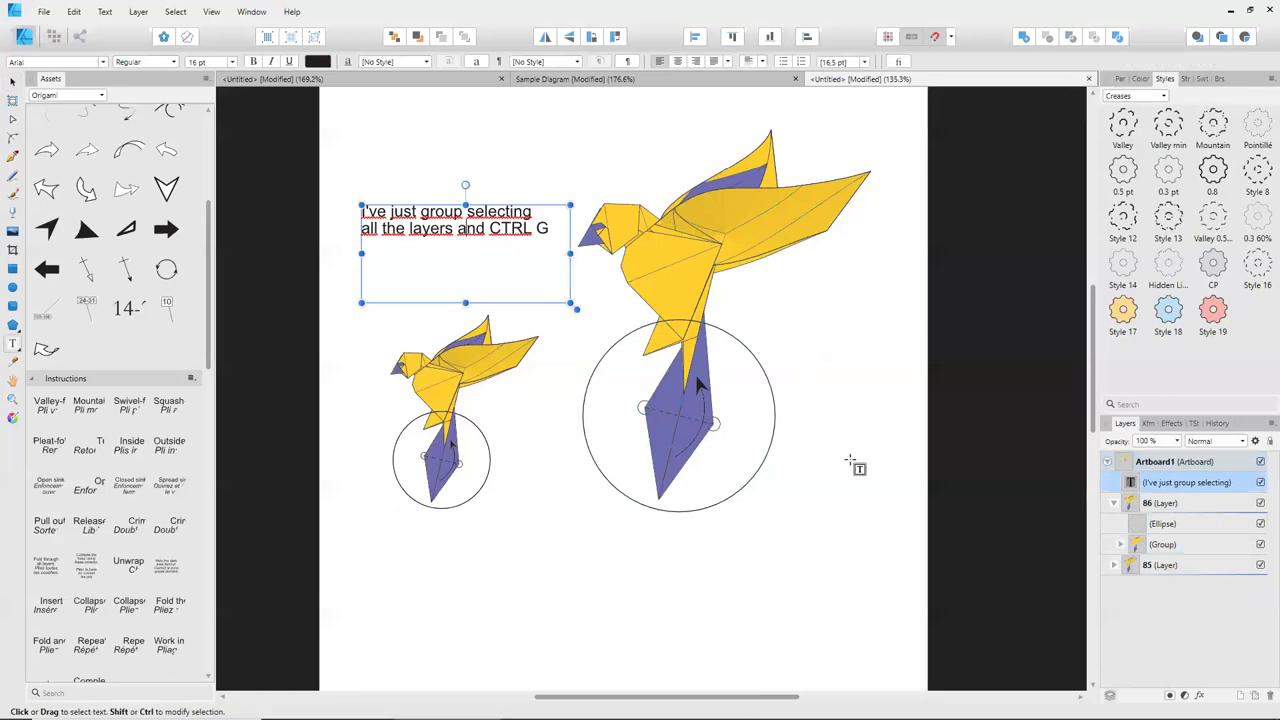
pyautogui.hotkey('ctrl', 'a')
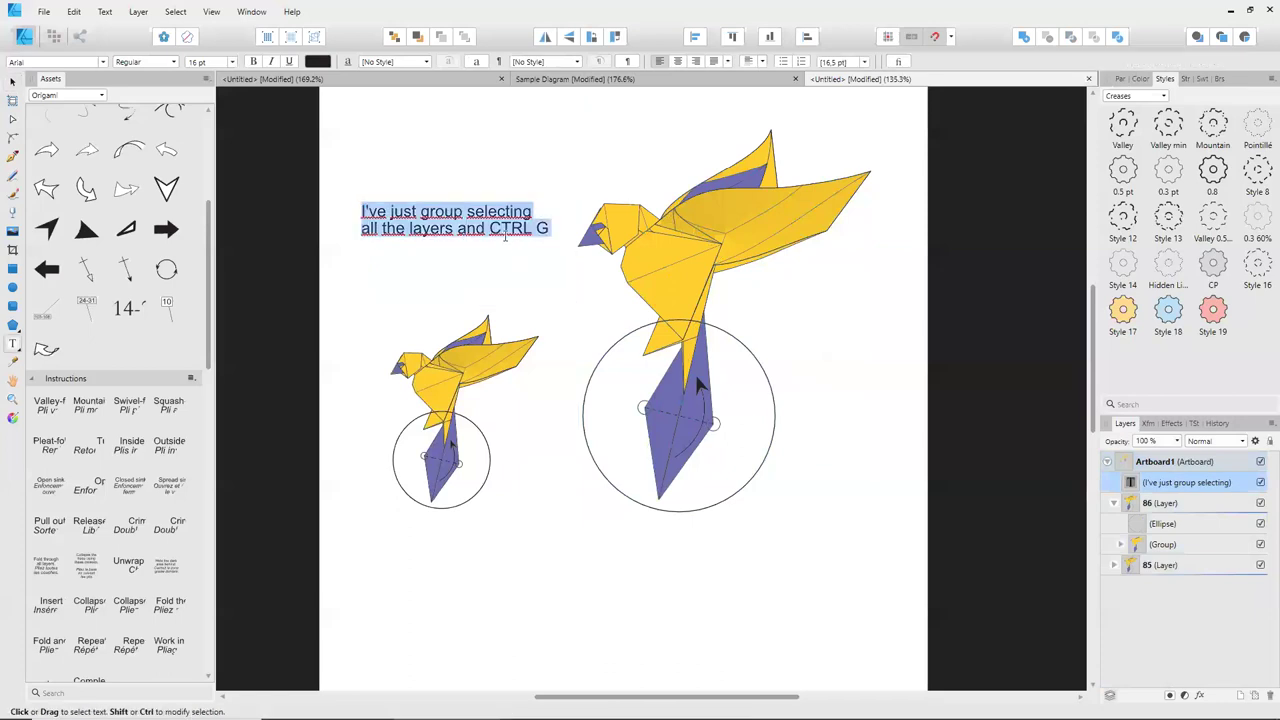
pyautogui.write('Now check the layer ')
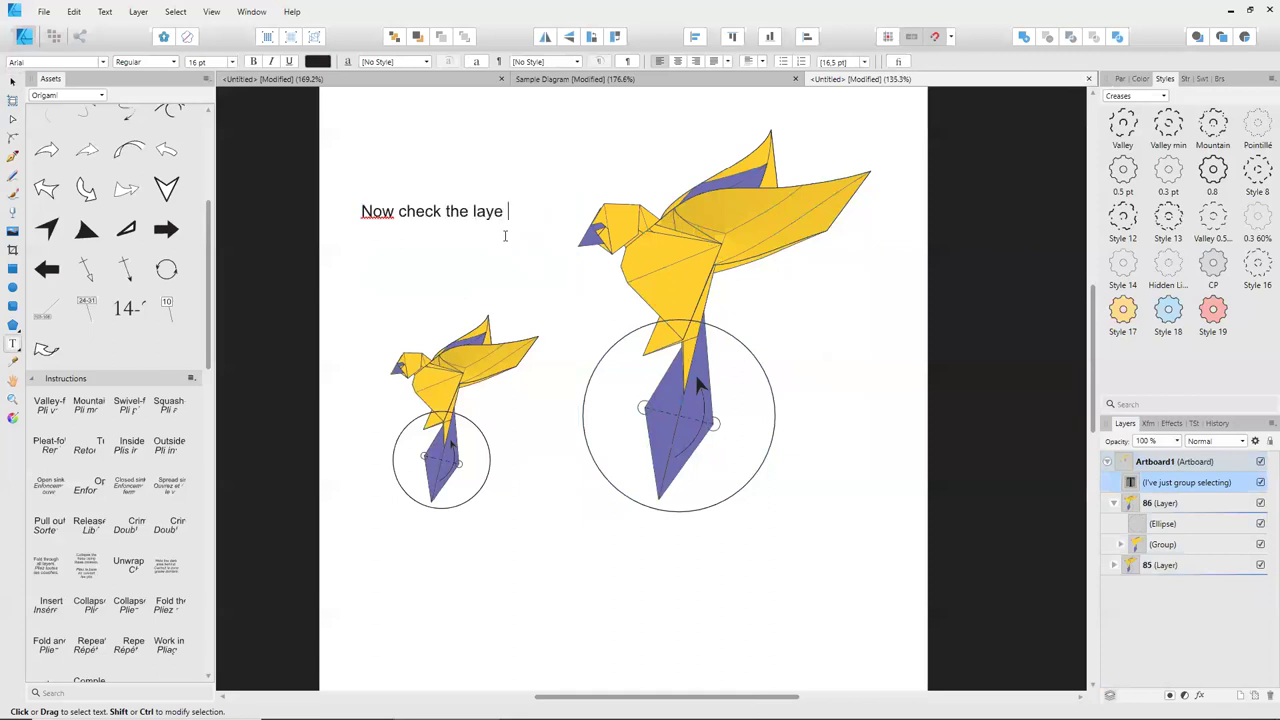
pyautogui.write('86')
pyautogui.press('Escape')
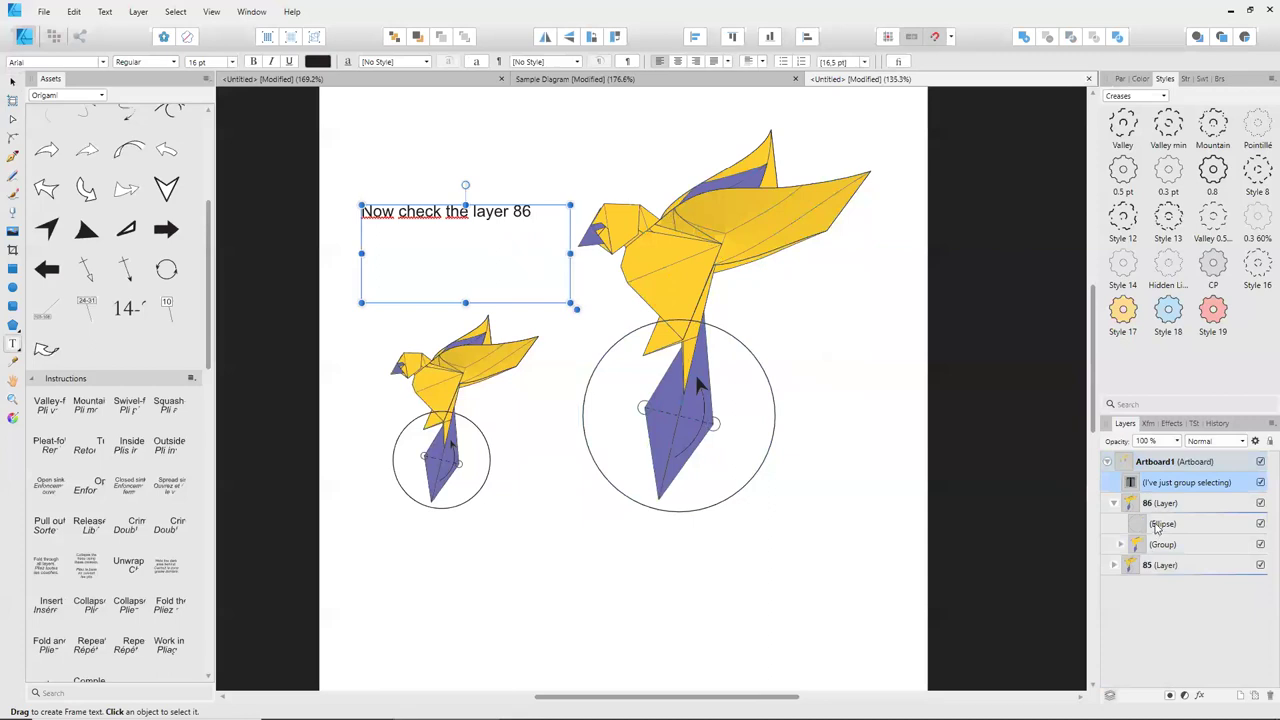
# Rewrite the note as 'There is only 2 layer' with '1) Ellipse 2) Bird' on a second line.
pyautogui.click(1157, 526)
pyautogui.click(1170, 546)
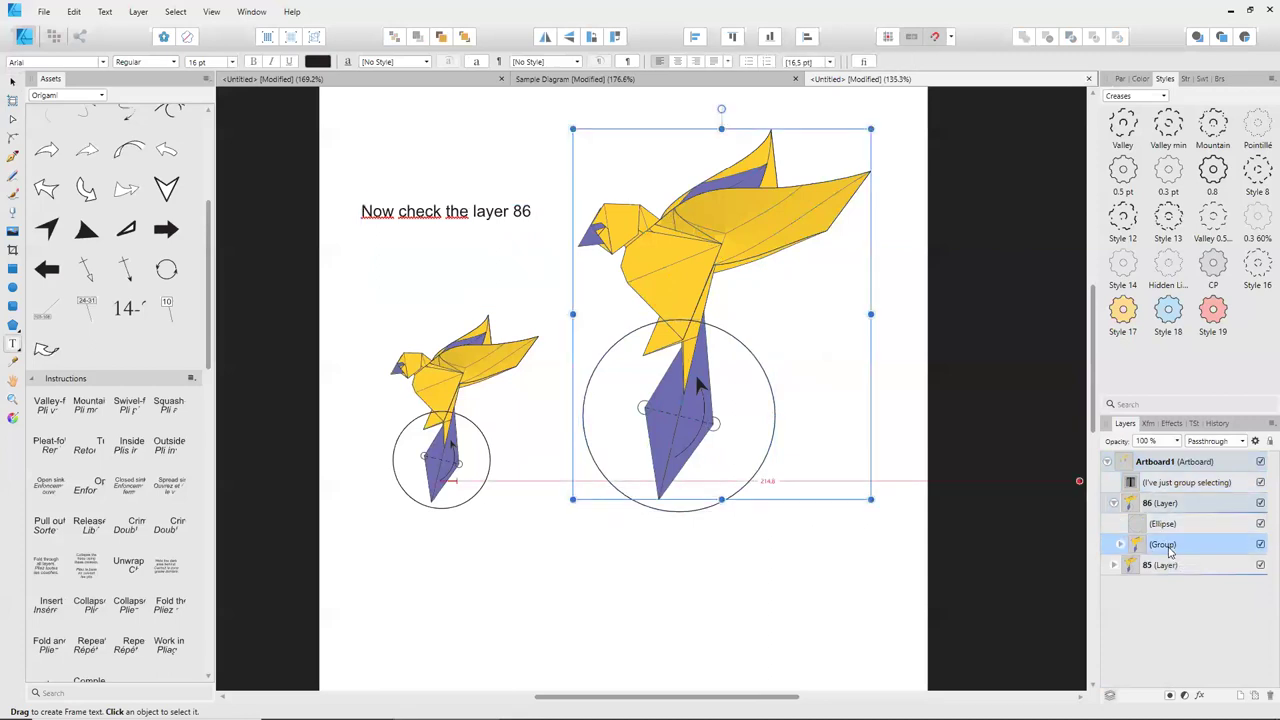
pyautogui.tripleClick(439, 237)
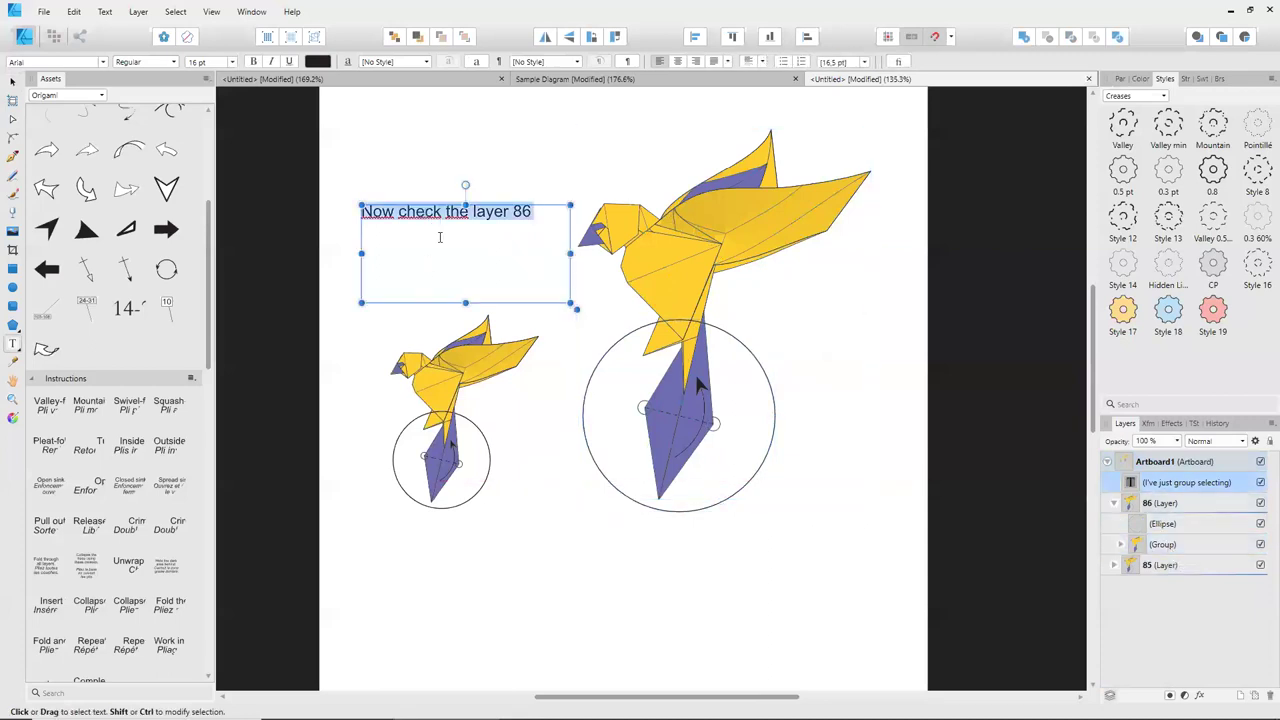
pyautogui.write('There is onl')
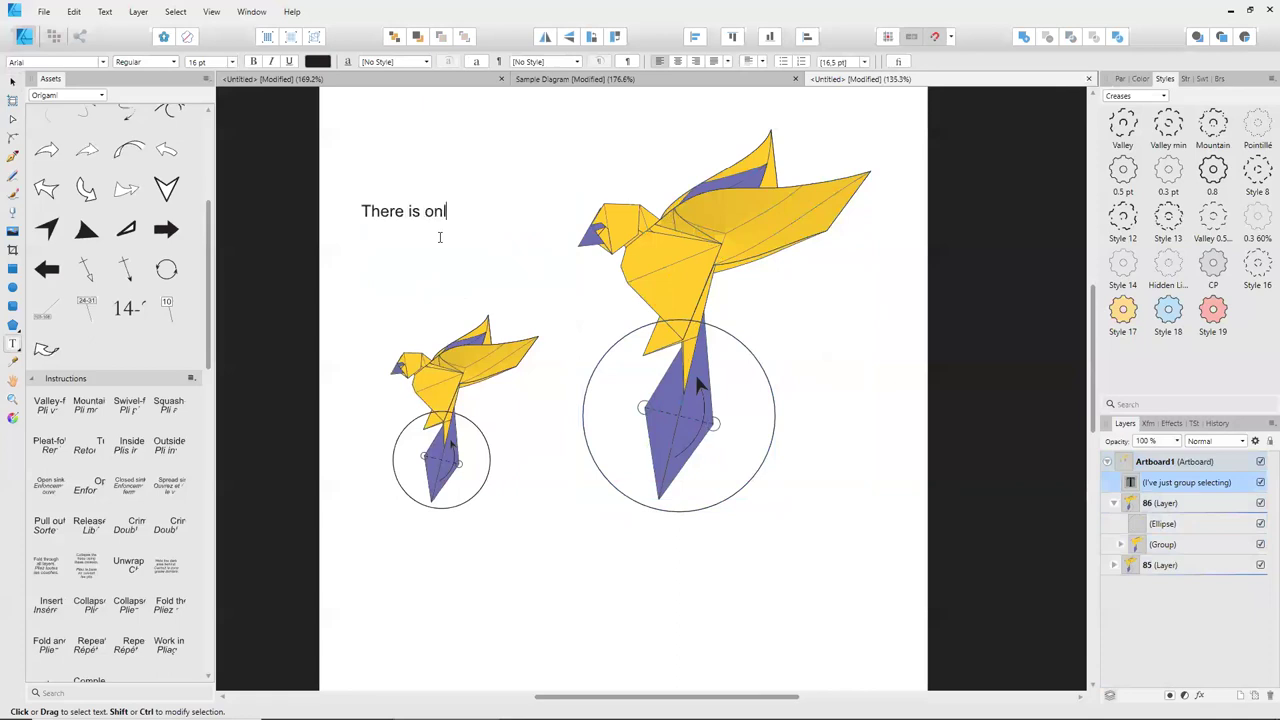
pyautogui.write('y 2 layer')
pyautogui.press('Return')
pyautogui.write('1) ')
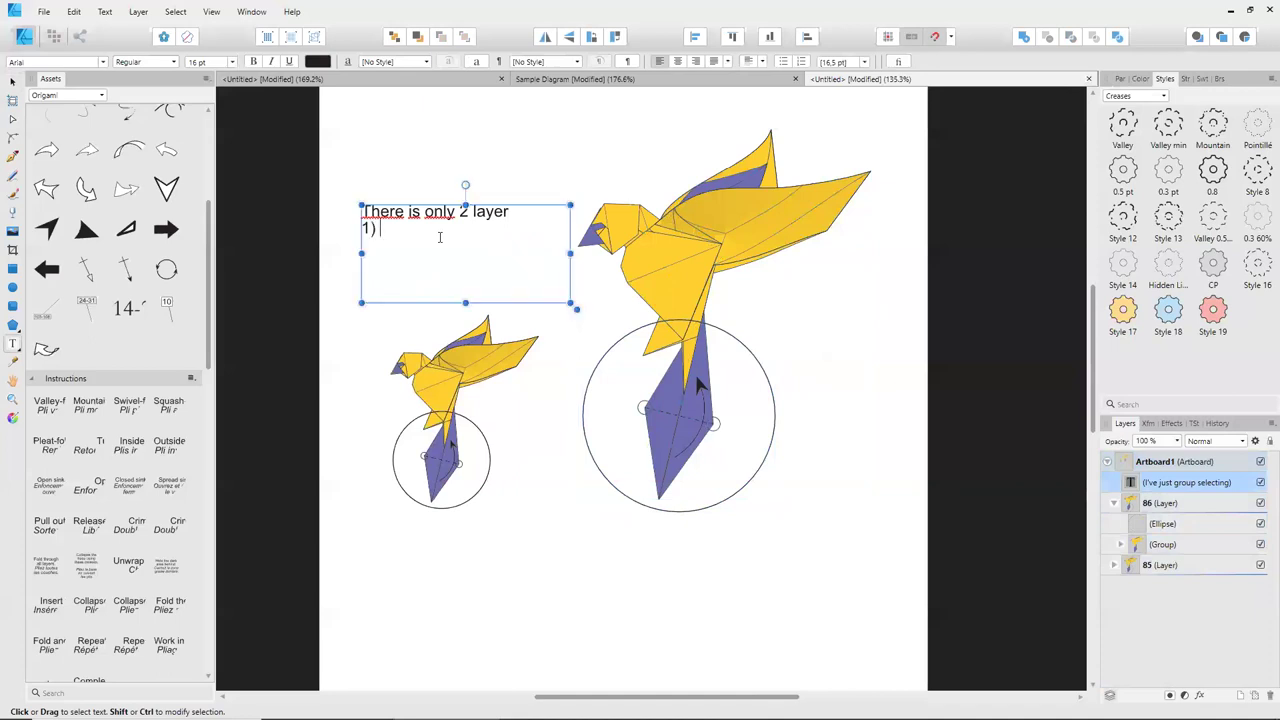
pyautogui.write('Ellipse 2')
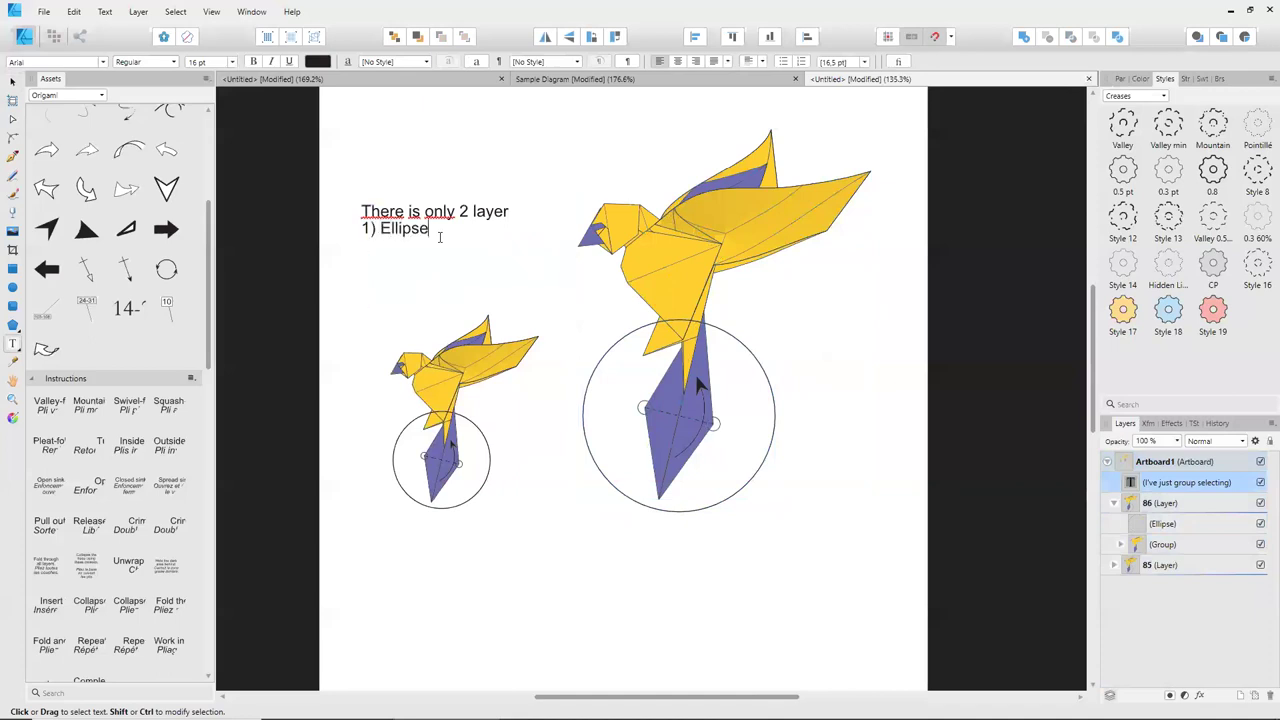
pyautogui.write(') Bird')
pyautogui.press('Escape')
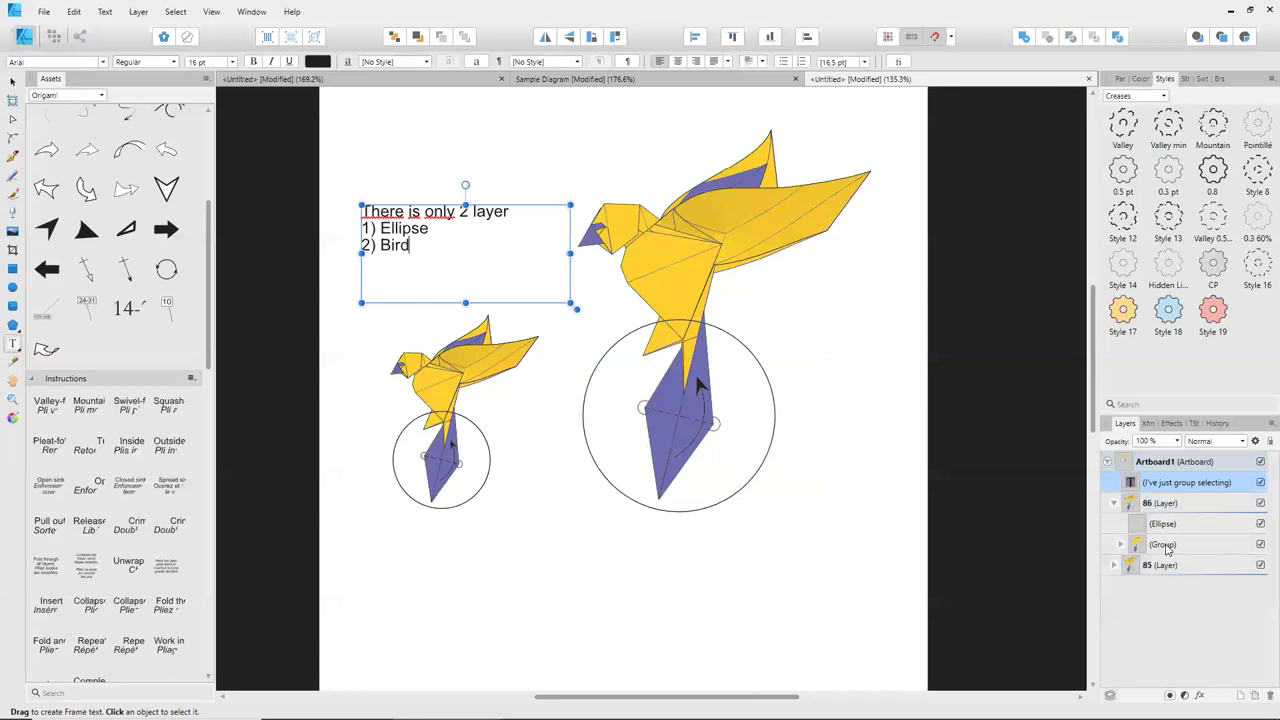
# Rename the large bird's group layer to Bird.
pyautogui.doubleClick(1166, 544)
pyautogui.write('Bird')
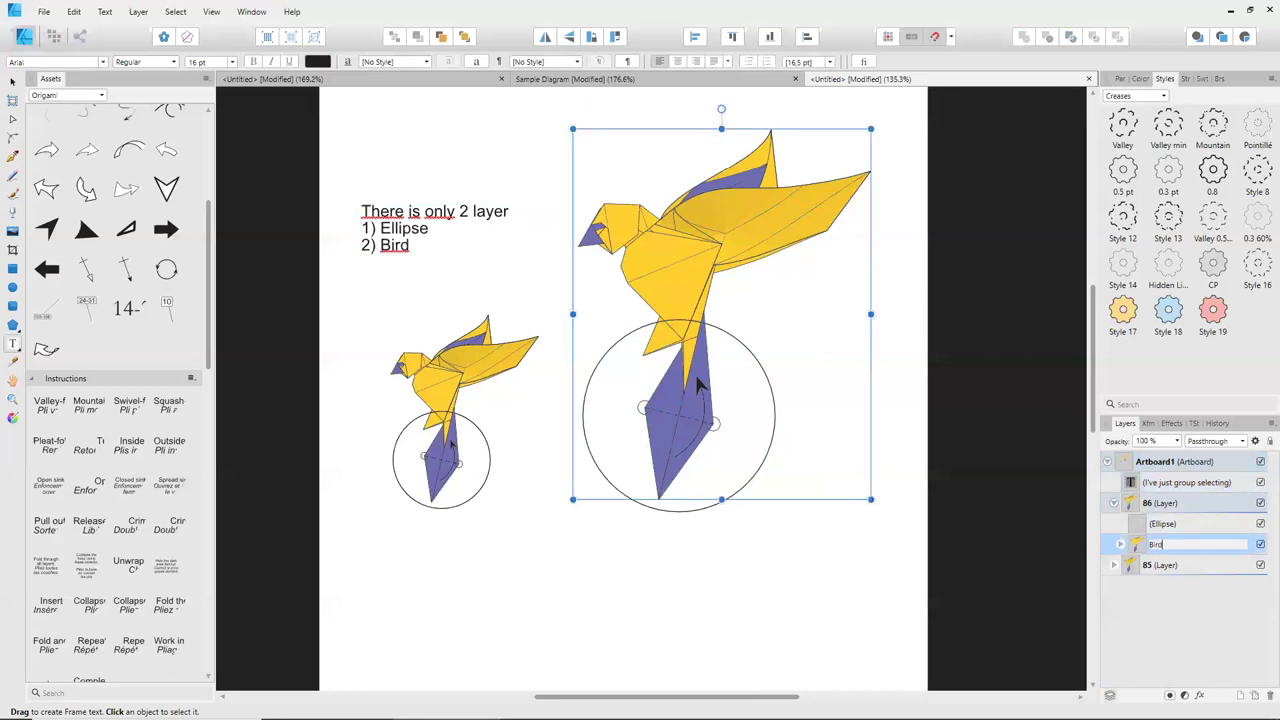
pyautogui.press('Return')
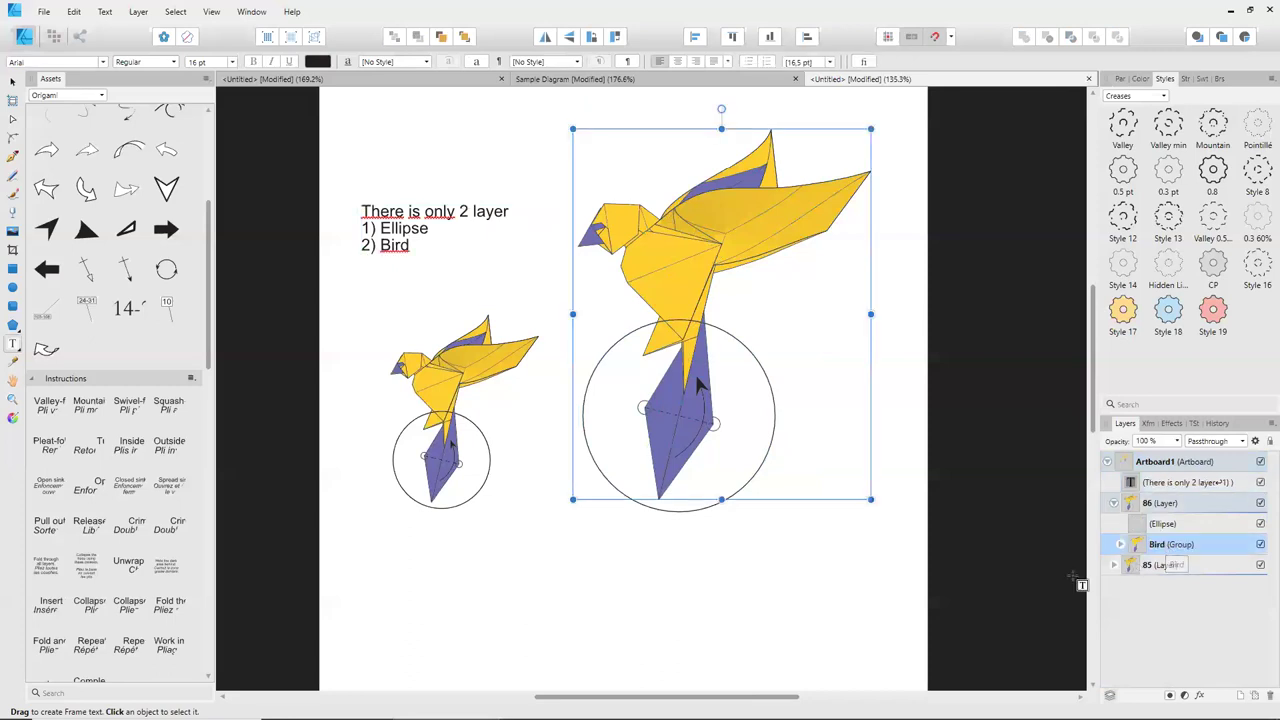
# Change the note to 'going to NEST the bird layer INTO the Ellipse layer'.
pyautogui.click(398, 244)
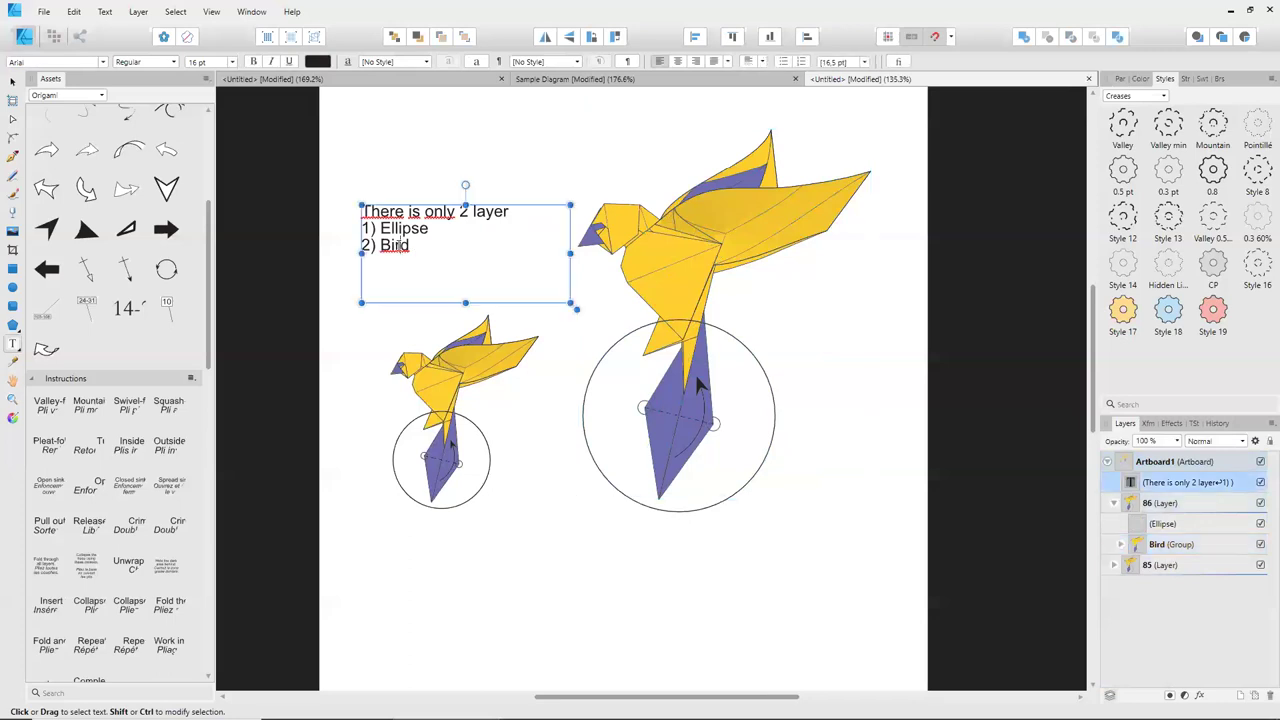
pyautogui.hotkey('ctrl', 'a')
pyautogui.press('Delete')
pyautogui.write('going to ne')
pyautogui.press('BackSpace')
pyautogui.press('BackSpace')
pyautogui.write('NEST')
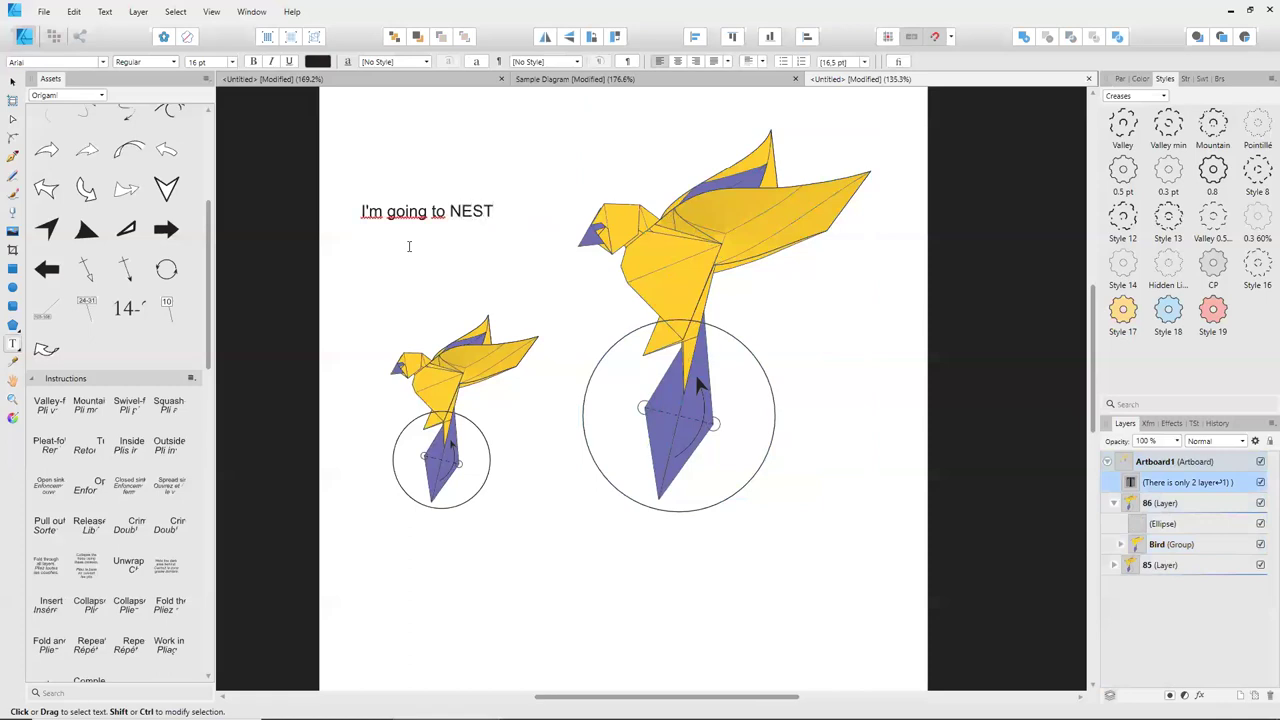
pyautogui.write(' the bird ')
pyautogui.write('layer INTO the Ellipse ')
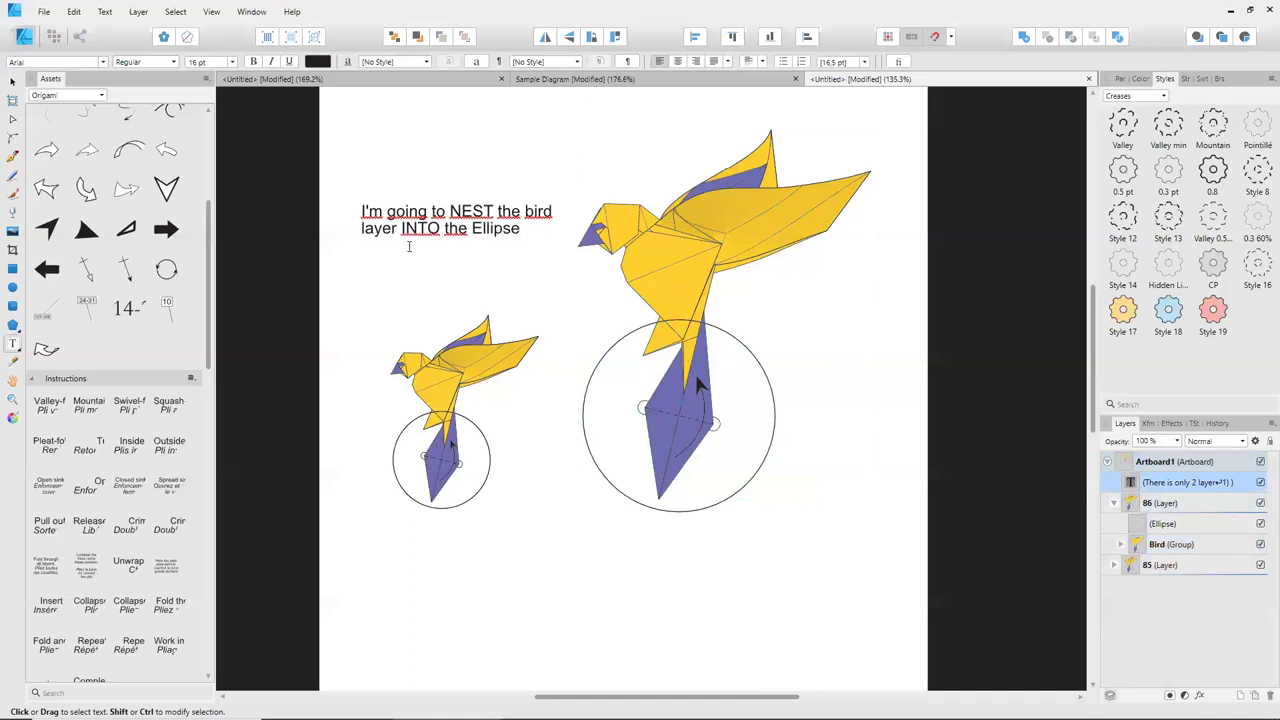
pyautogui.write('layer')
# Replace the note text with 'See what's happen!'.
pyautogui.hotkey('ctrl', 'a')
pyautogui.write("See what's happen!")
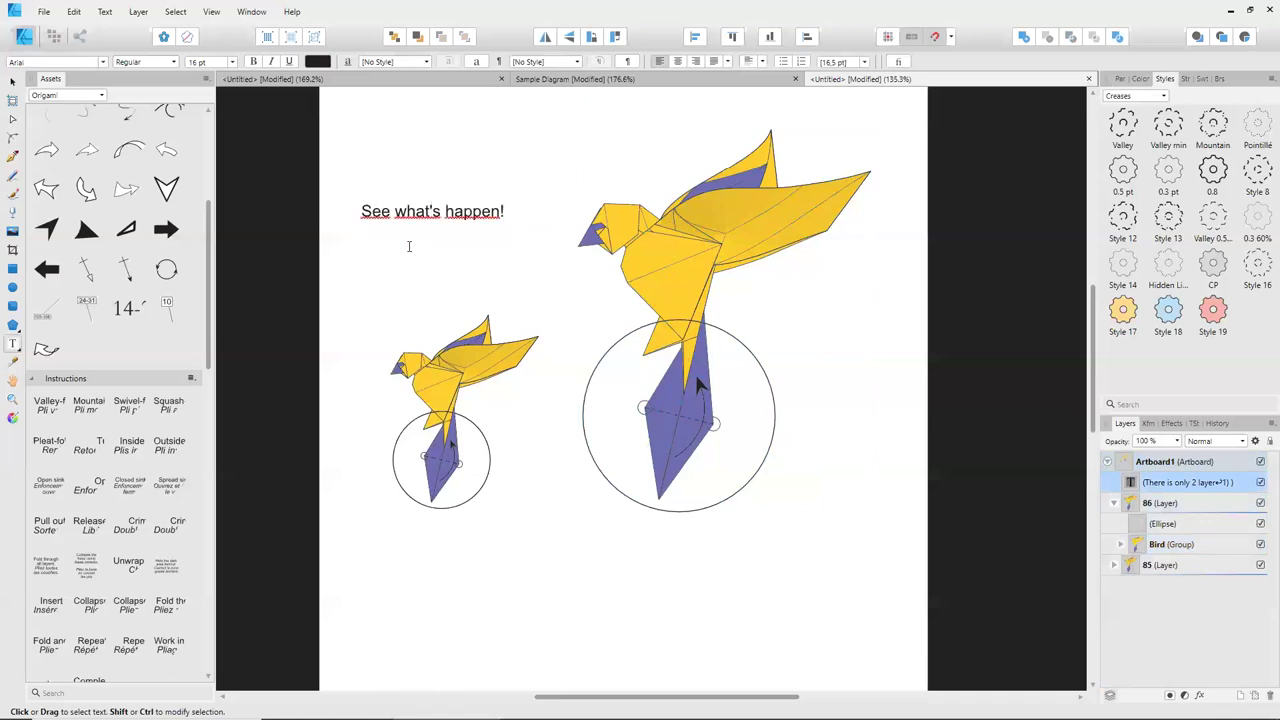
pyautogui.press('Escape')
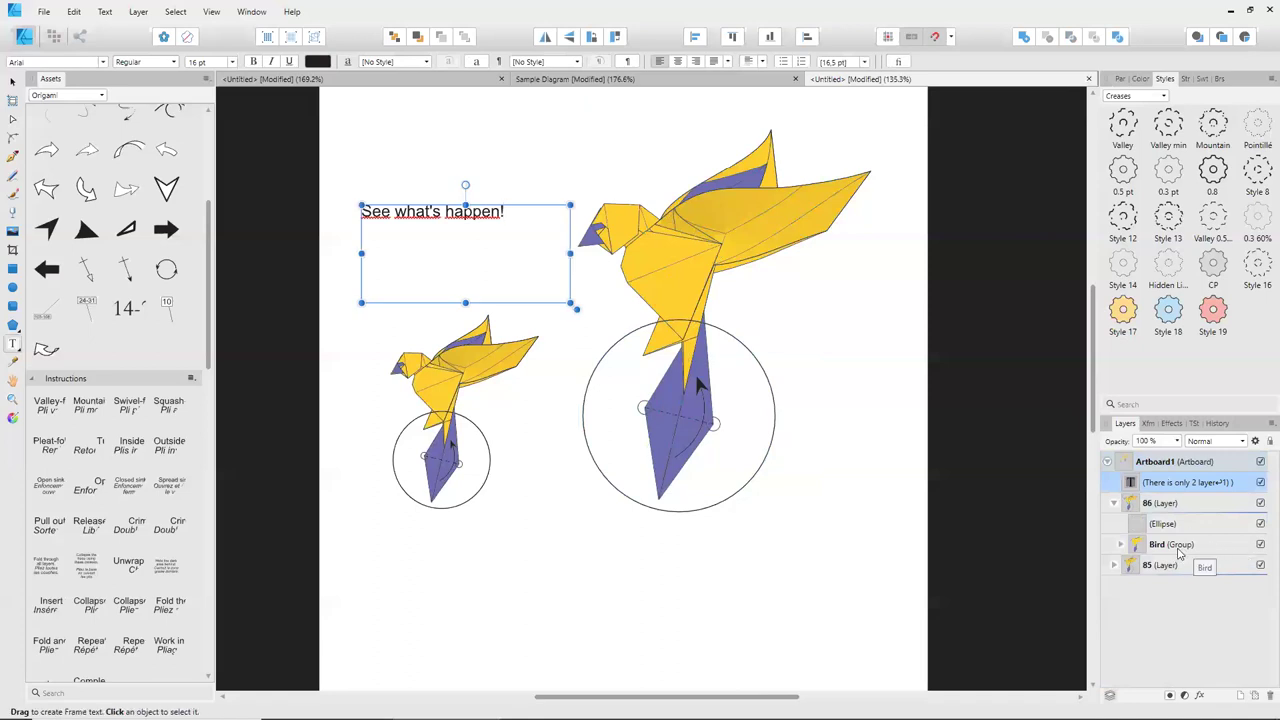
# Nest the Bird group inside the Ellipse layer so the bird is clipped to the circle.
pyautogui.click(1160, 546)
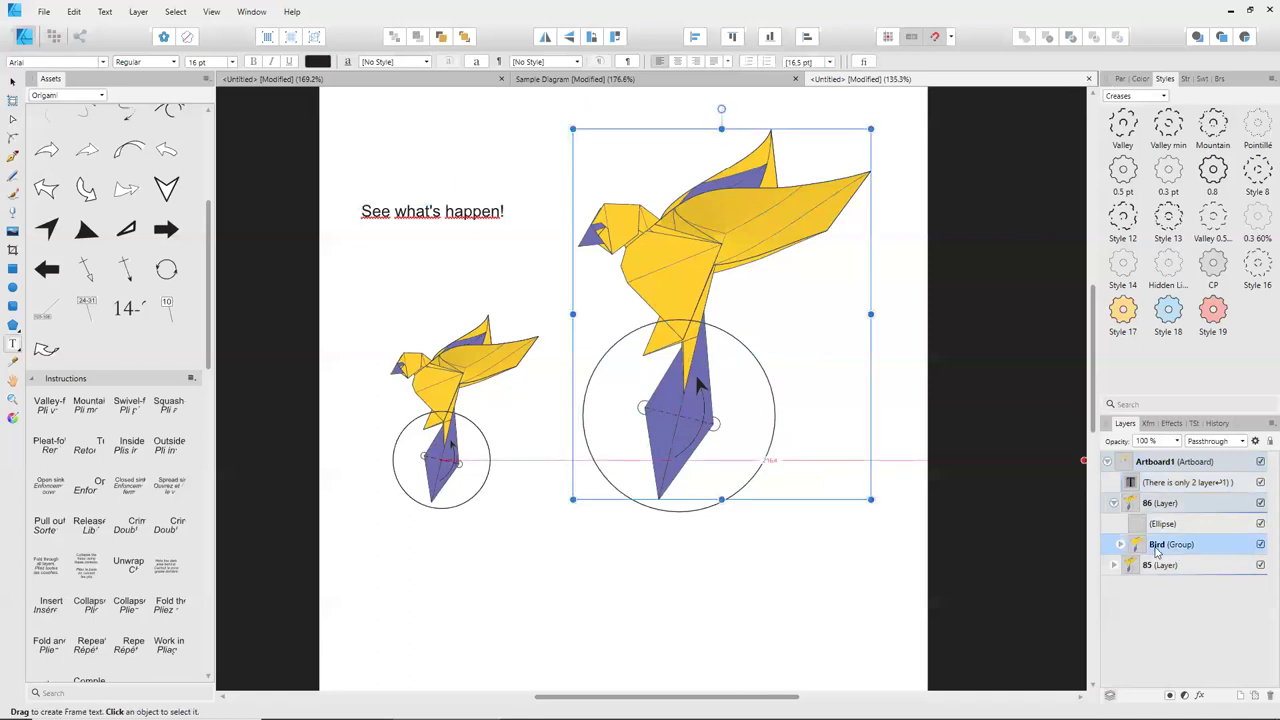
pyautogui.moveTo(1157, 553); pyautogui.dragTo(1162, 530)
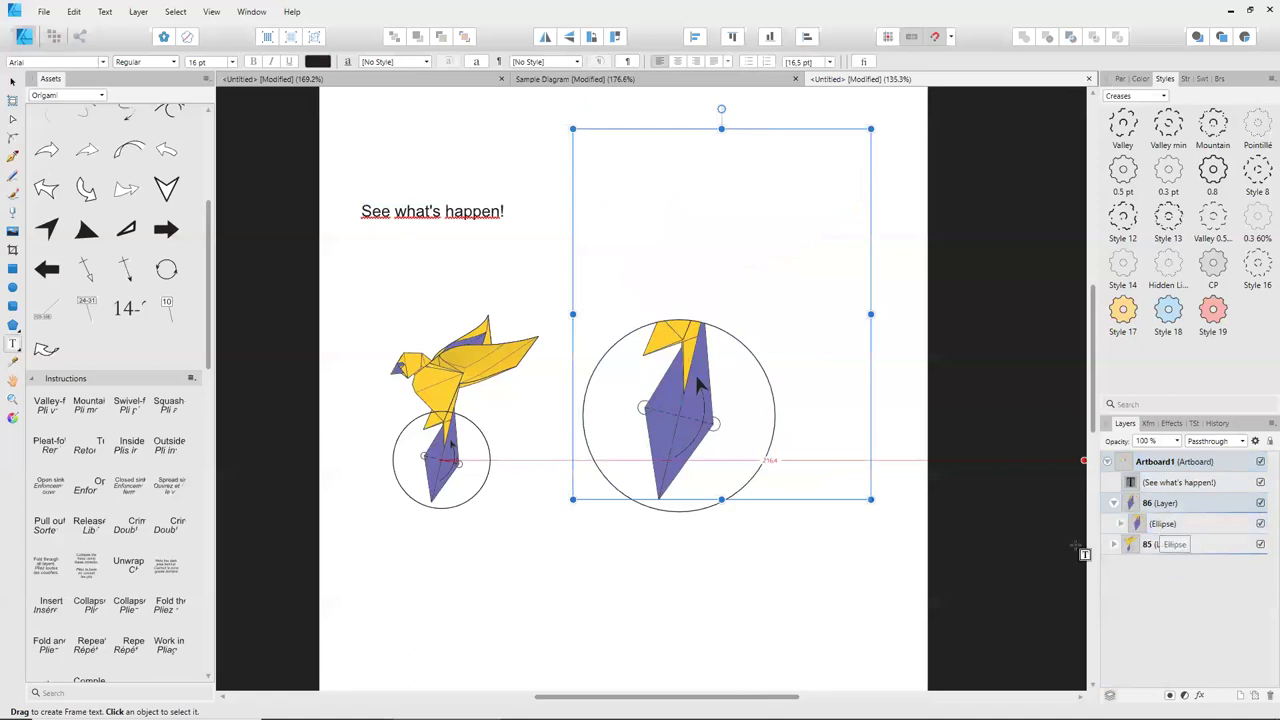
pyautogui.click(1024, 558)
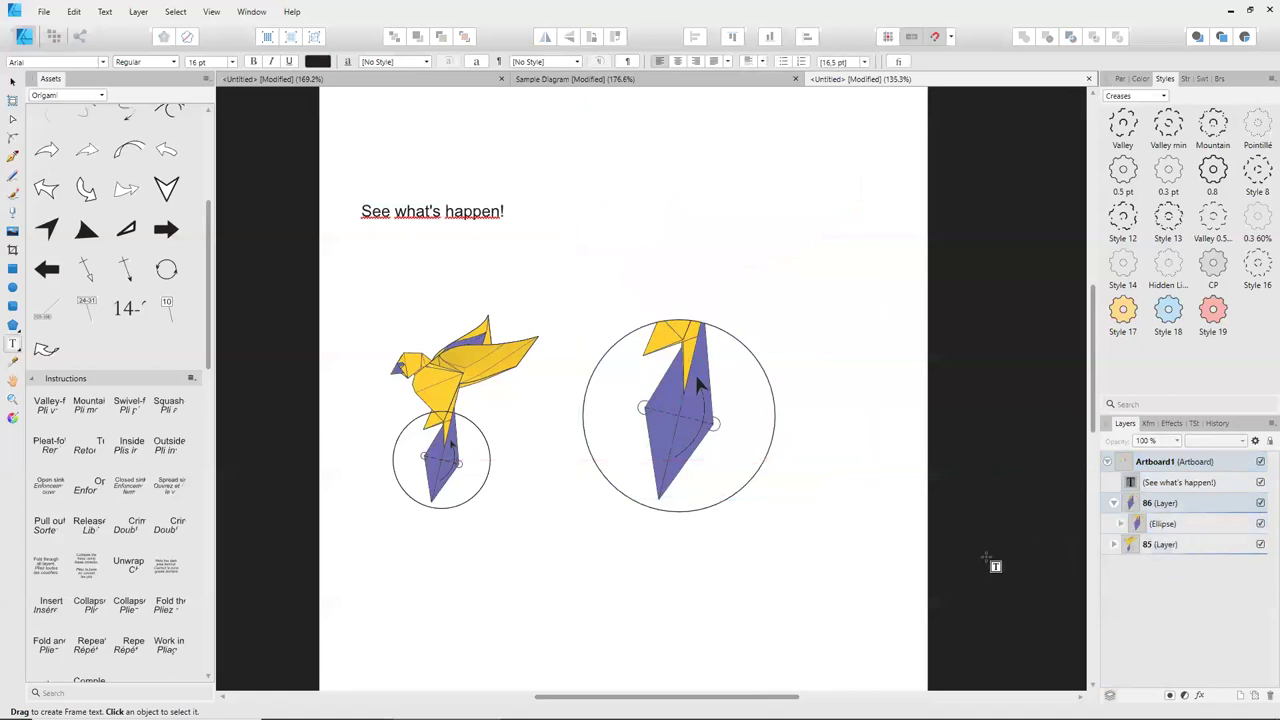
# Note that only what's inside the circle shows, then change the note to 'I reapeat again'.
pyautogui.click(401, 212)
pyautogui.hotkey('ctrl', 'a')
pyautogui.write('Wonderful ! ')
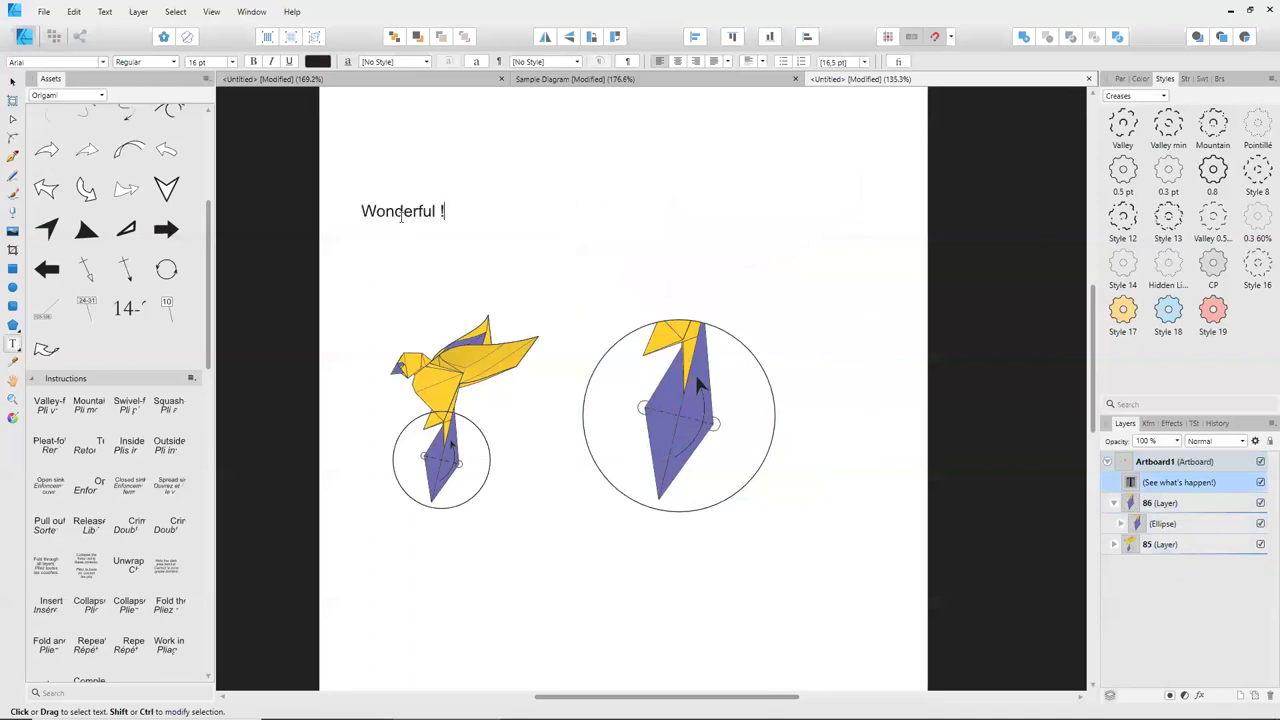
pyautogui.write('The b')
pyautogui.write('ird')
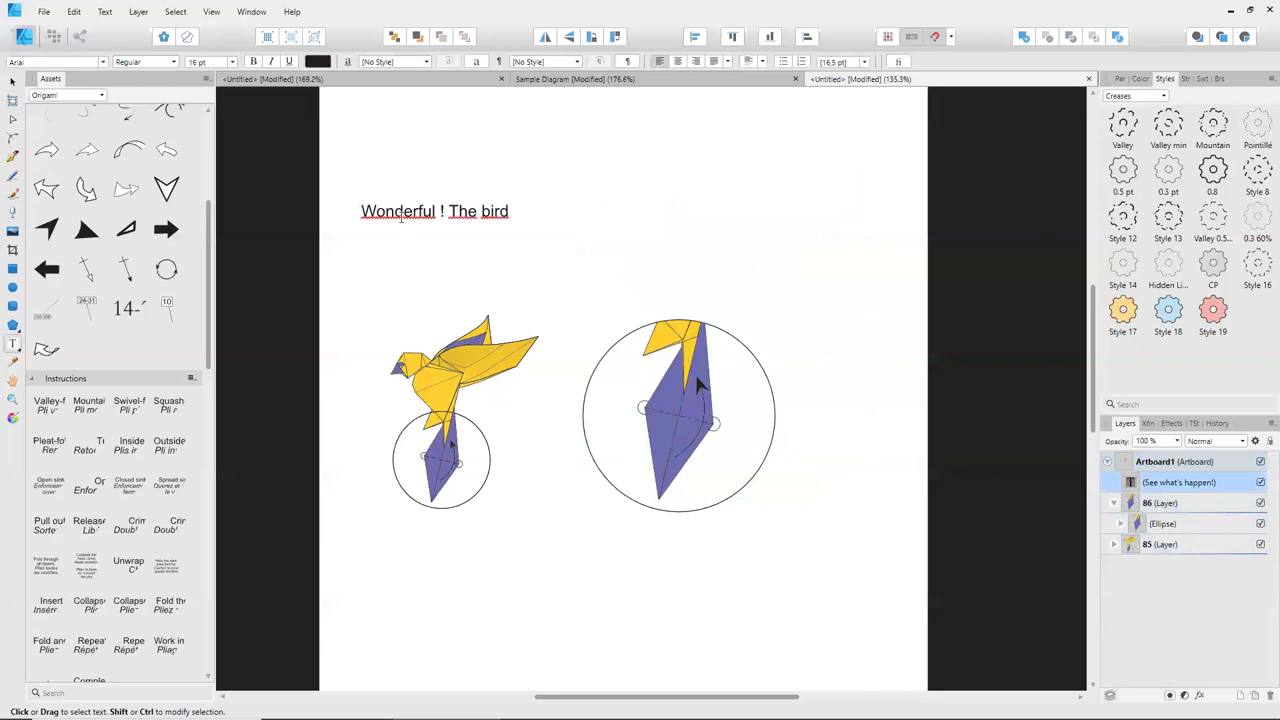
pyautogui.write(' disa')
pyautogui.write('ppear and w')
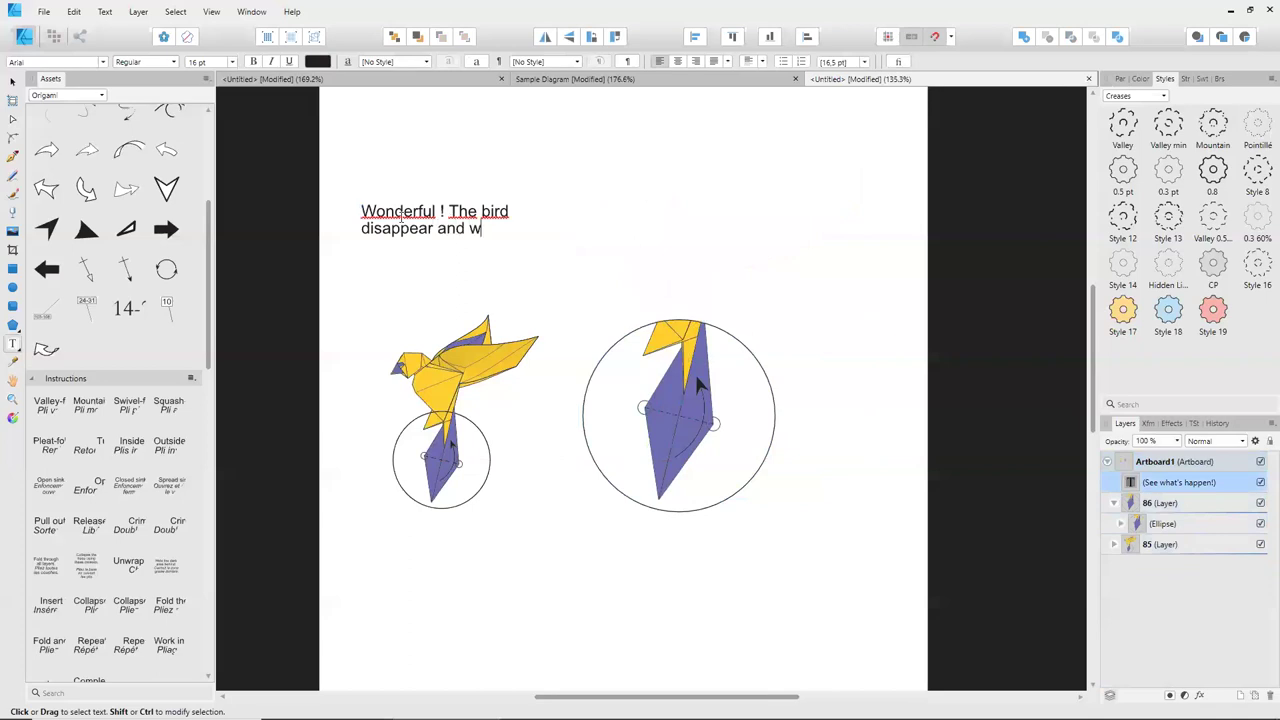
pyautogui.press('BackSpace')
pyautogui.press('BackSpace')
pyautogui.press('BackSpace')
pyautogui.write('nly ')
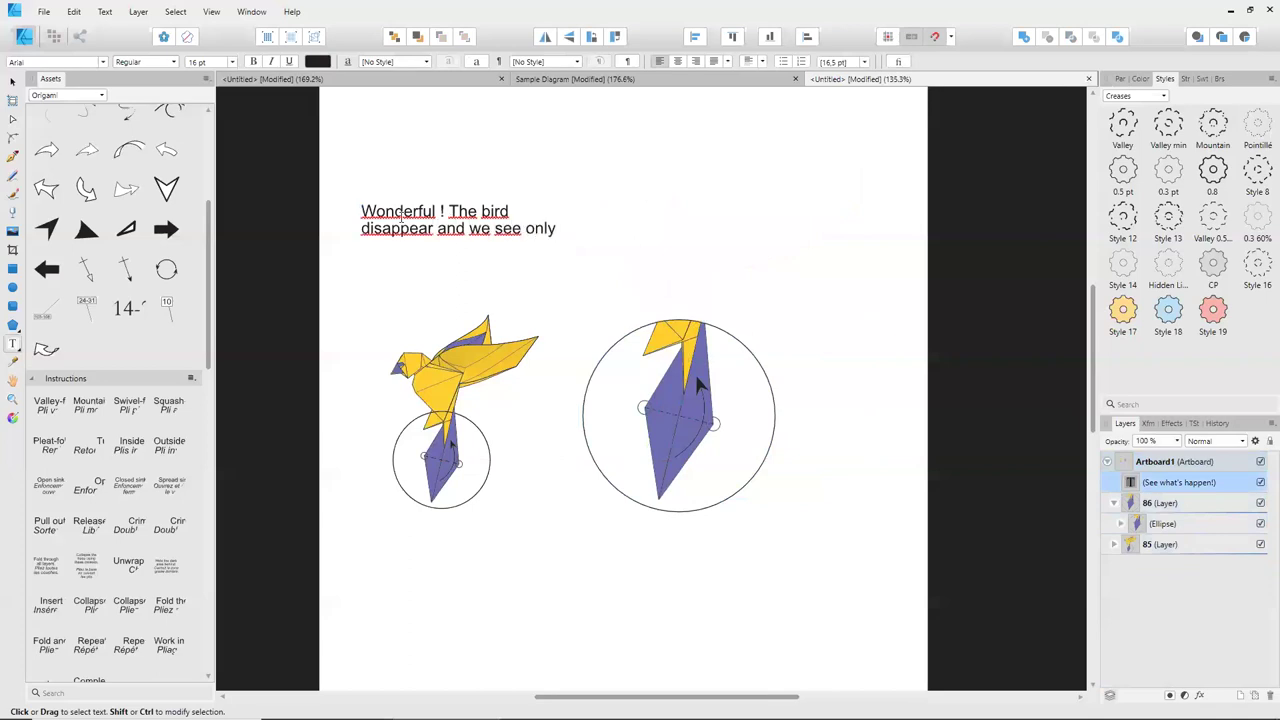
pyautogui.write('what i')
pyautogui.write('s inside the ')
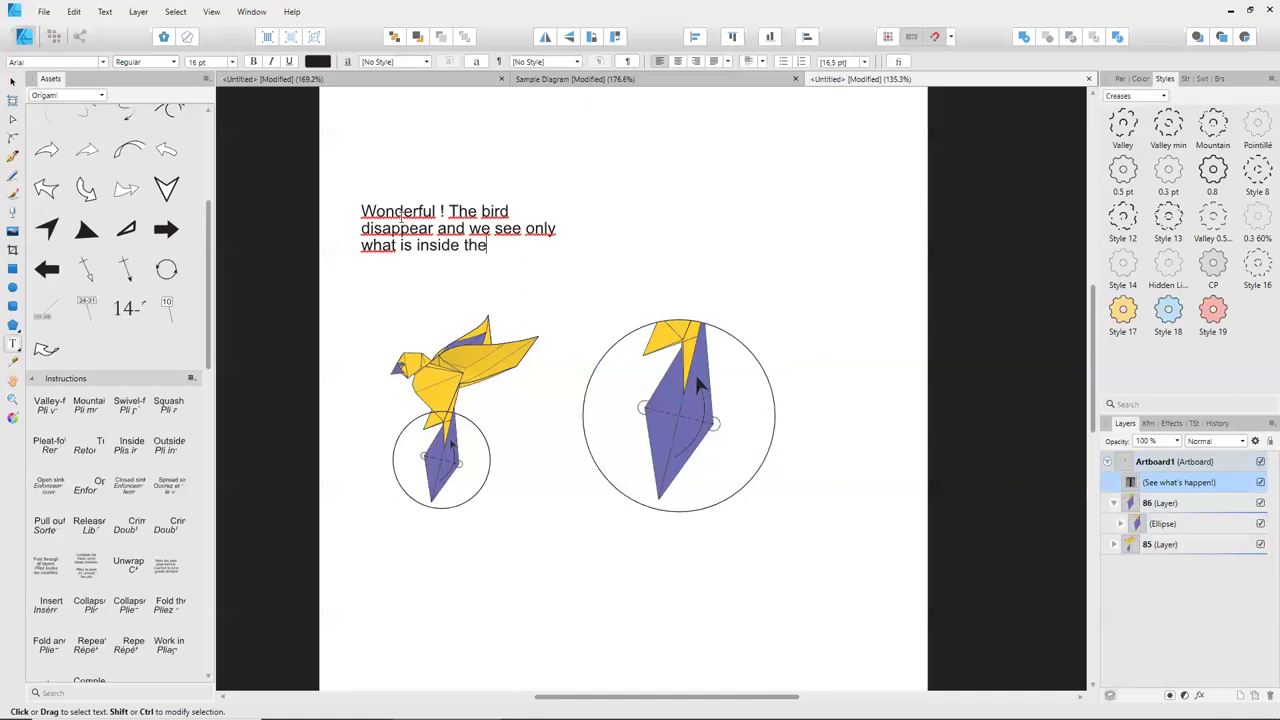
pyautogui.write('circle.')
pyautogui.hotkey('ctrl', 'a')
pyautogui.write('I reappeat again')
# Drag the Bird group back out of the Ellipse layer so the bird appears unclipped.
pyautogui.press('Escape')
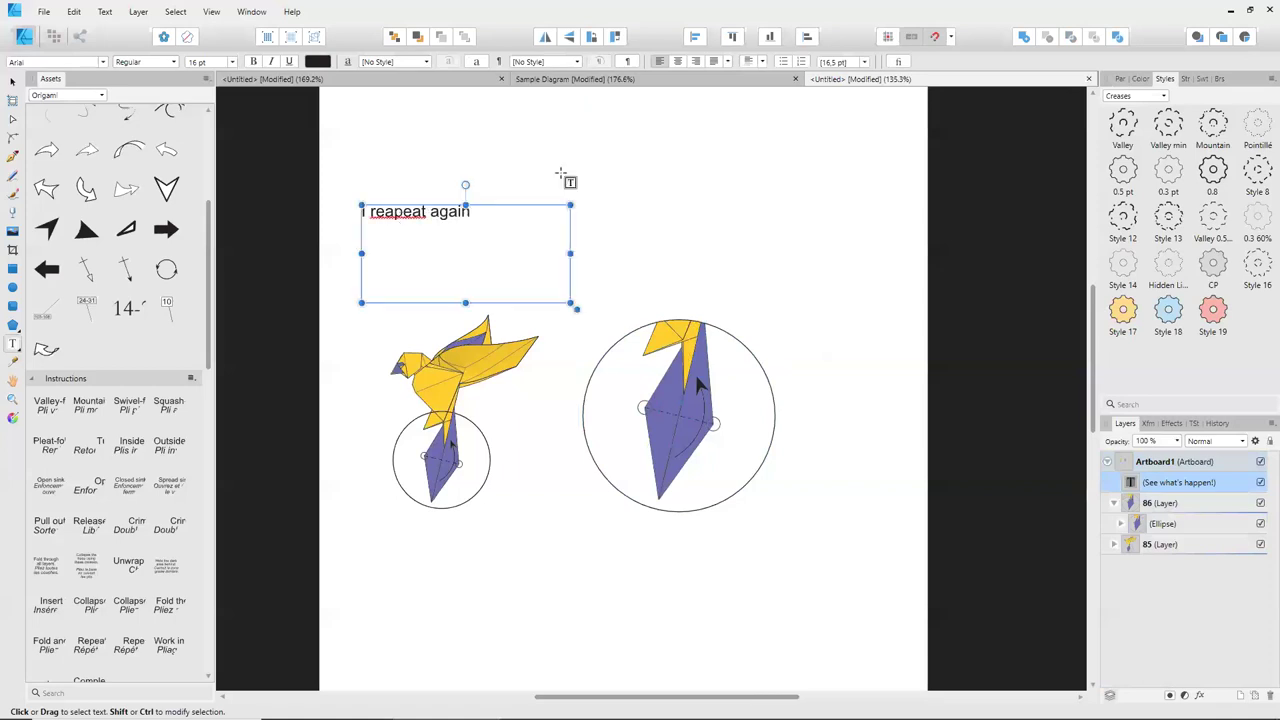
pyautogui.click(1121, 524)
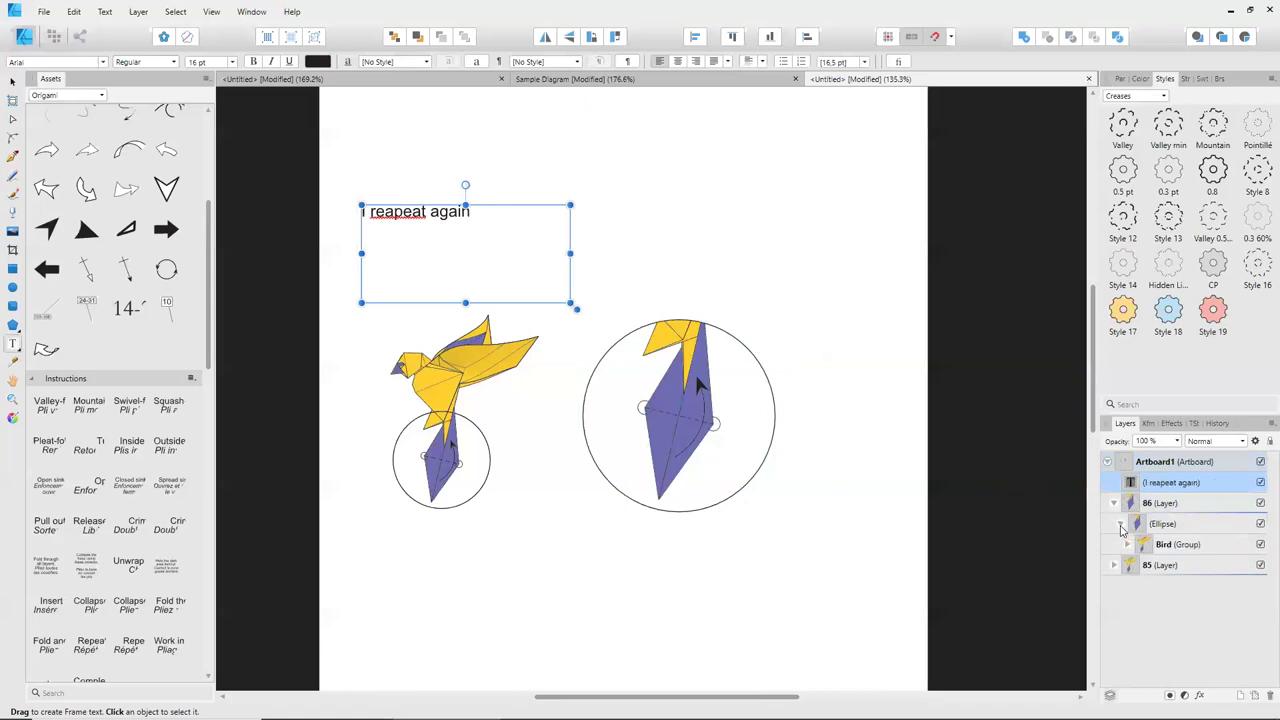
pyautogui.click(1128, 545)
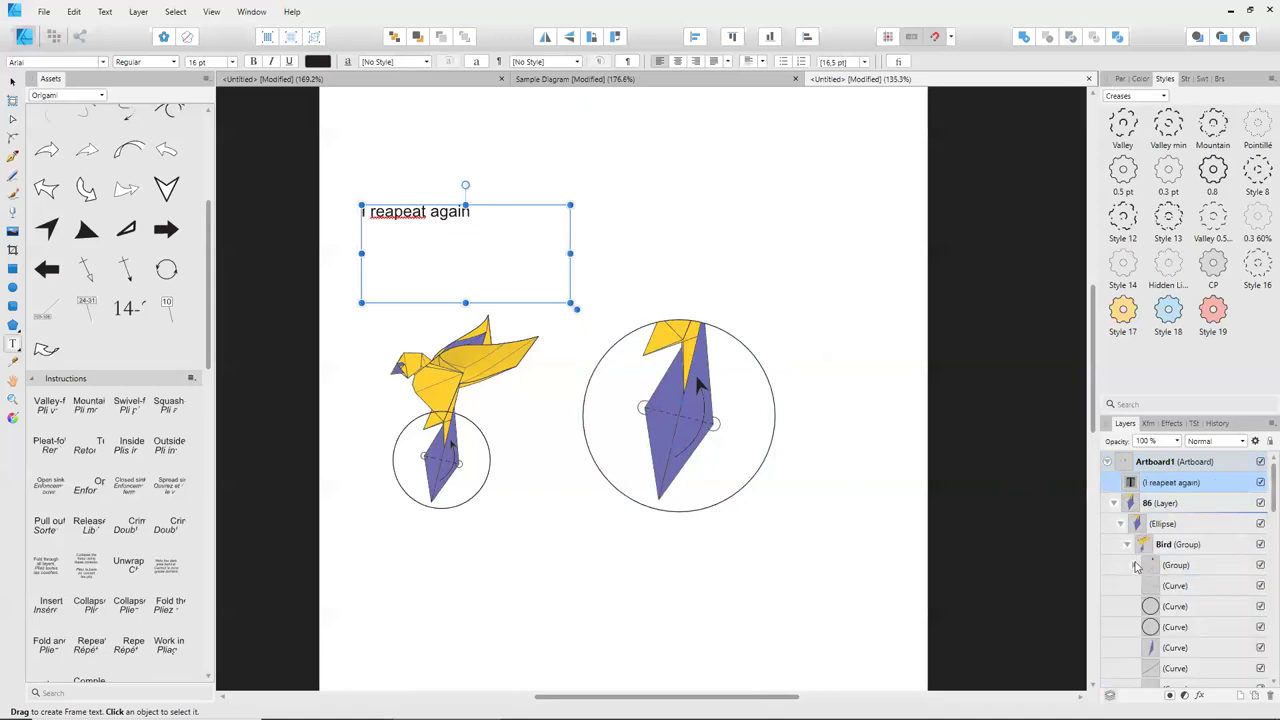
pyautogui.click(1128, 545)
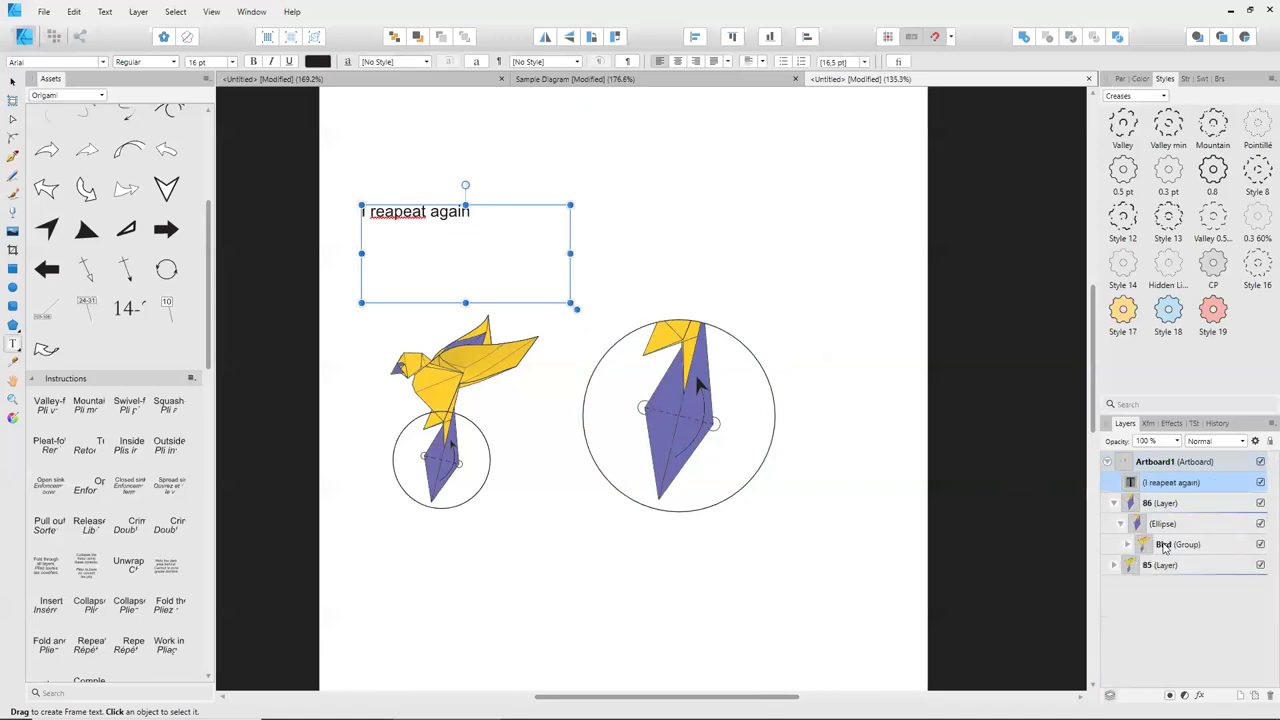
pyautogui.moveTo(1165, 548)
pyautogui.mouseDown()
pyautogui.moveTo(1153, 563)
pyautogui.moveTo(1113, 544)
pyautogui.moveTo(1120, 560)
pyautogui.mouseUp()
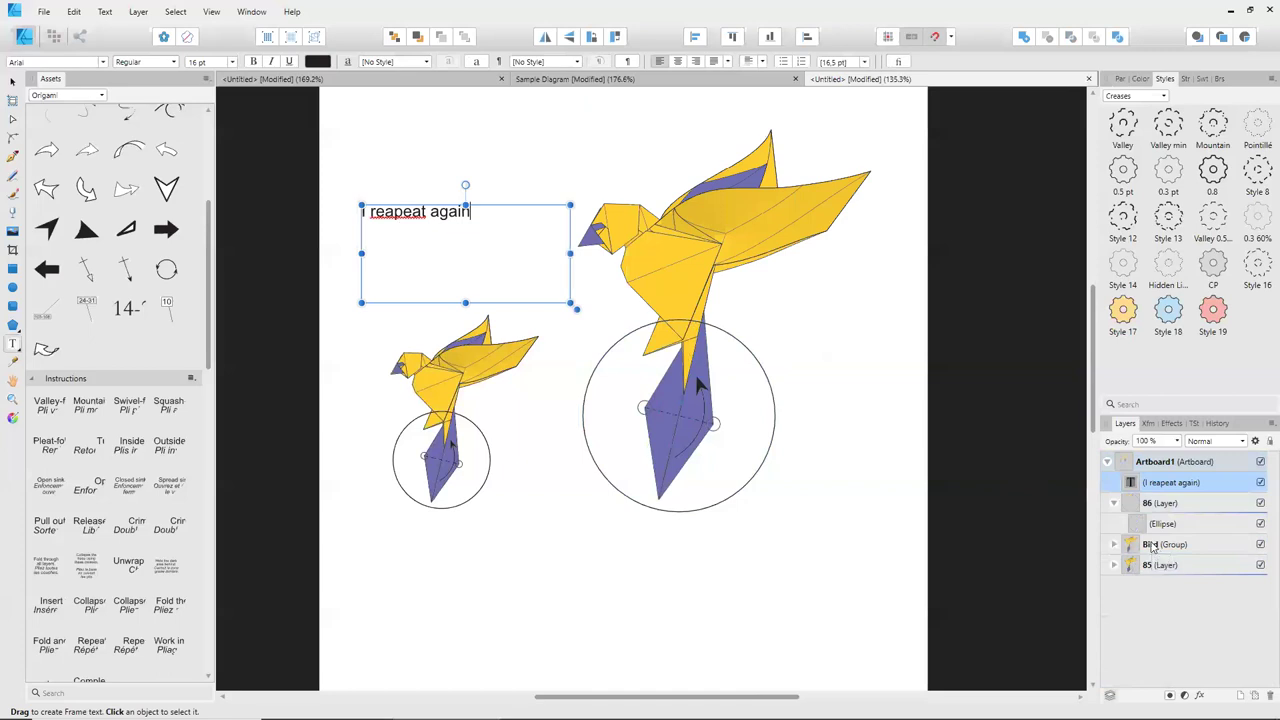
pyautogui.moveTo(1150, 546); pyautogui.dragTo(1157, 538)
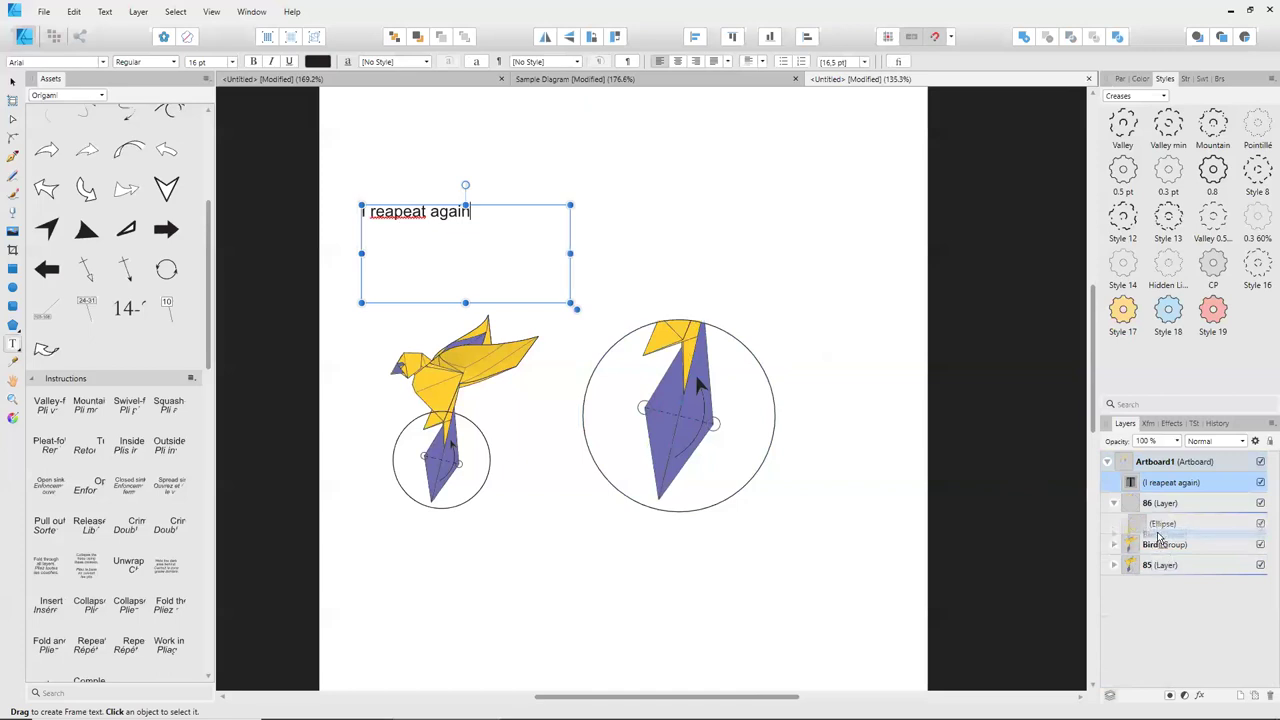
pyautogui.moveTo(1157, 538); pyautogui.dragTo(1160, 548)
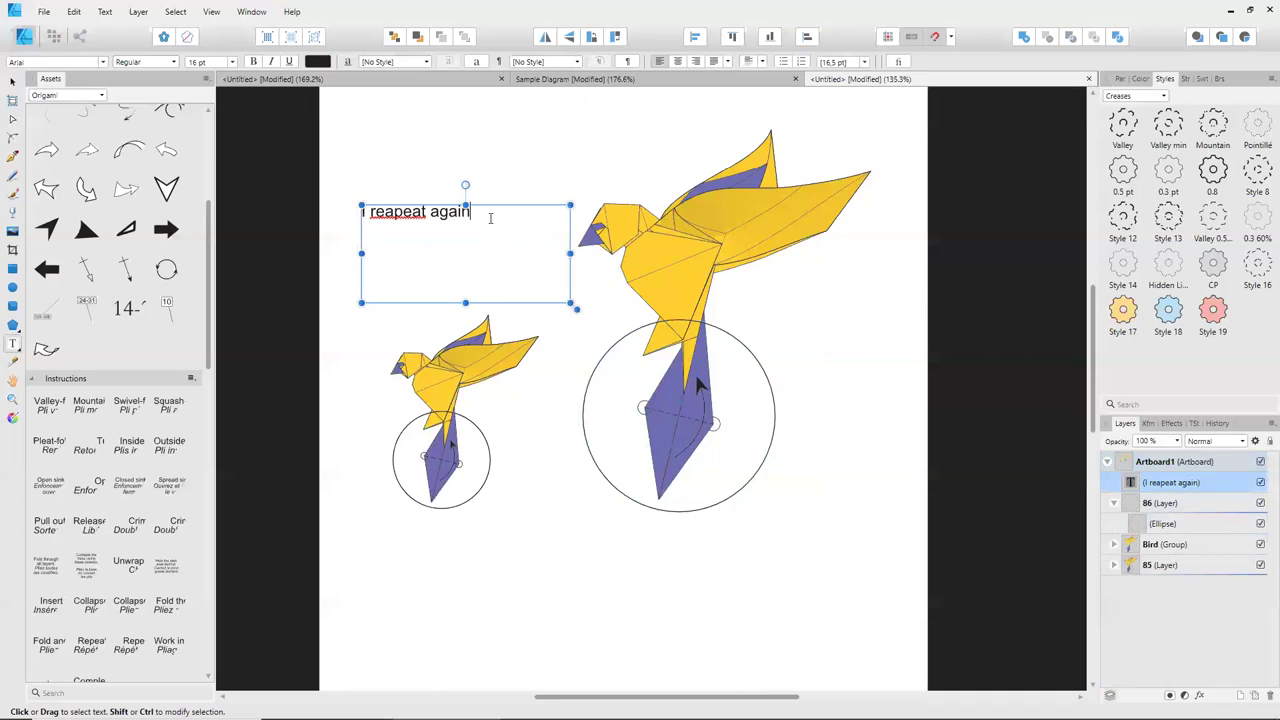
# Rewrite the note as 'I could do that with any shape' and select the large circle.
pyautogui.hotkey('ctrl', 'a')
pyautogui.write('I could do that wit')
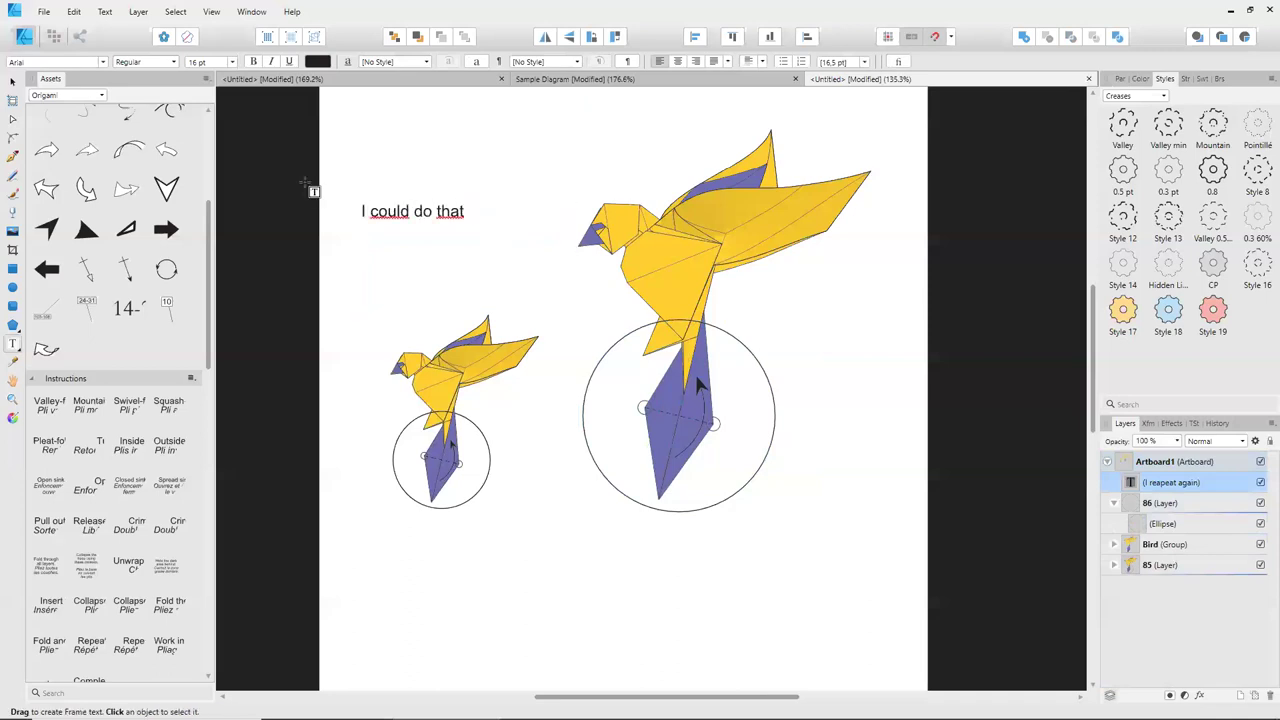
pyautogui.write('h any shape')
pyautogui.press('Escape')
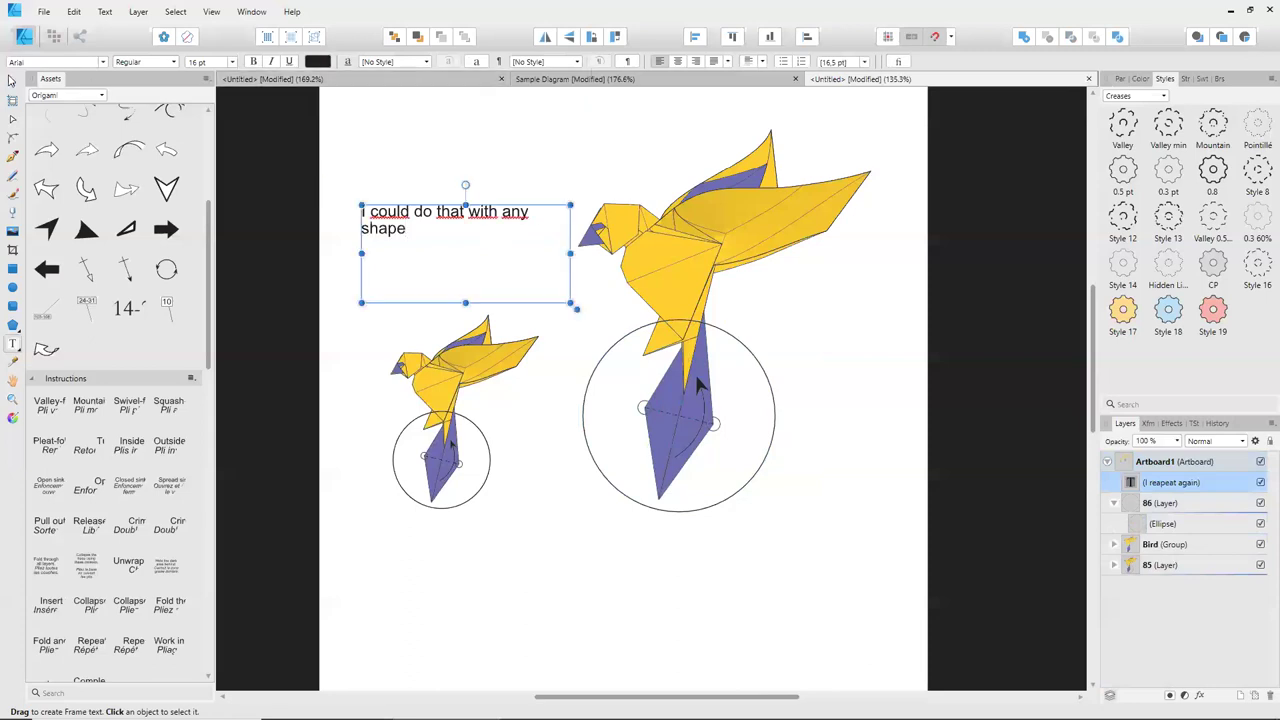
pyautogui.click(13, 81)
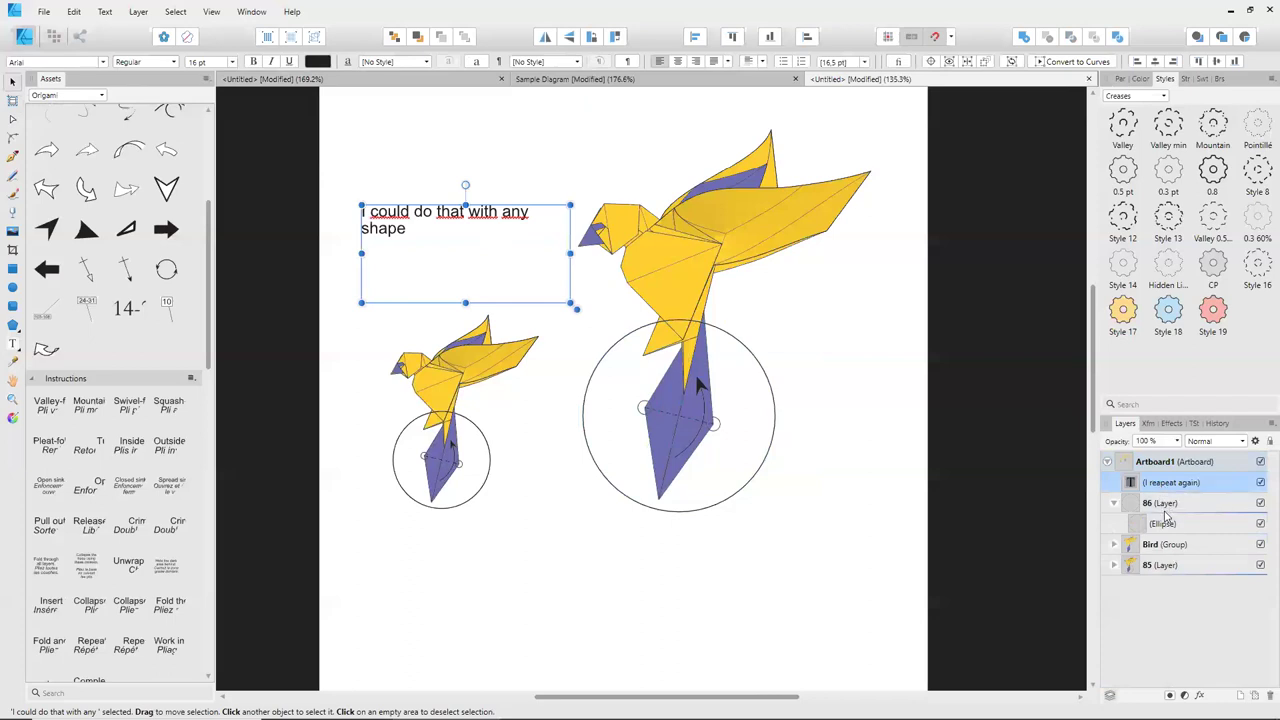
pyautogui.click(1163, 524)
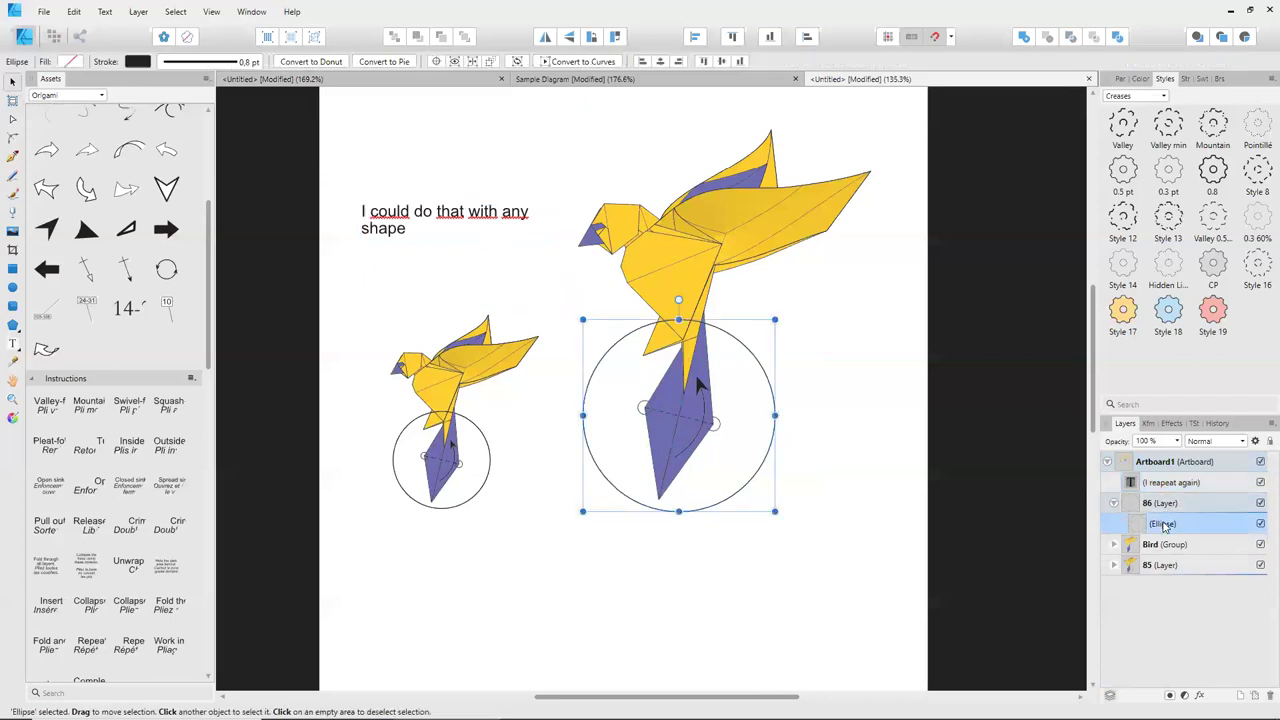
# Draw a five-point star below the small bird with the Star Tool.
pyautogui.click(12, 306)
pyautogui.click(14, 324)
pyautogui.click(16, 333)
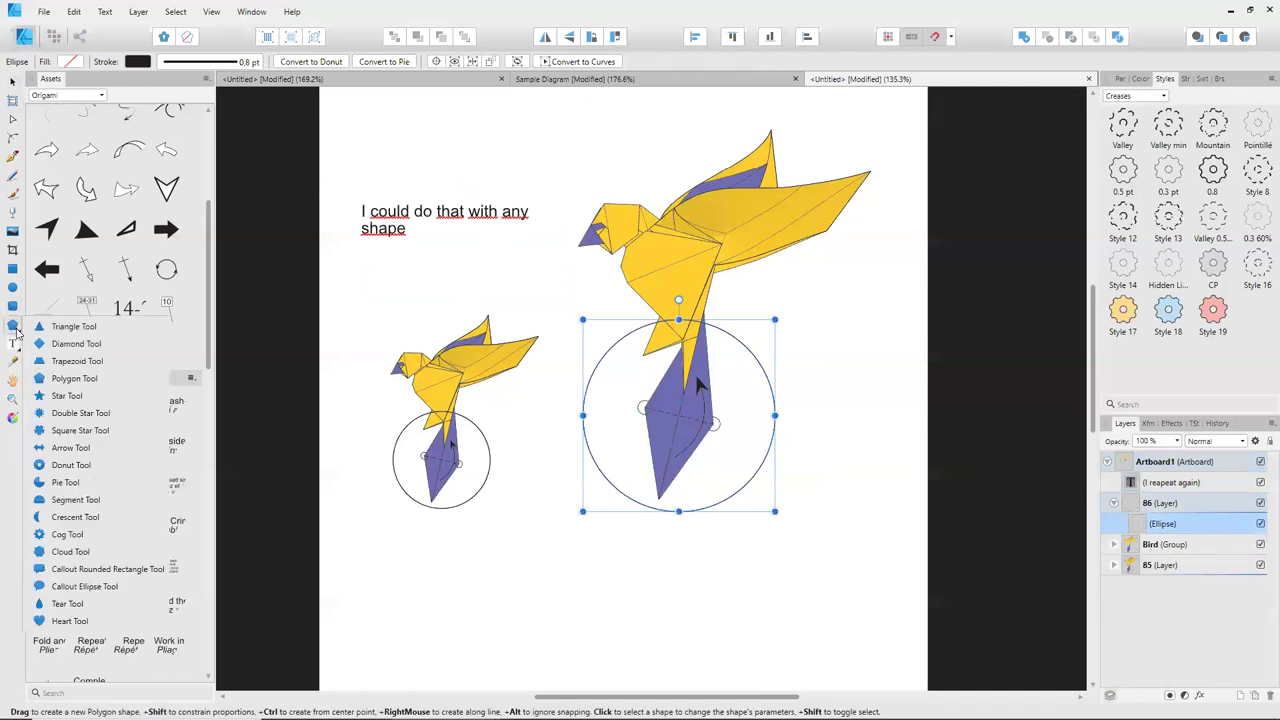
pyautogui.click(50, 369)
pyautogui.moveTo(444, 552)
pyautogui.mouseDown()
pyautogui.moveTo(560, 662)
pyautogui.moveTo(599, 660)
pyautogui.mouseUp()
pyautogui.scroll(-2, 566, 623)
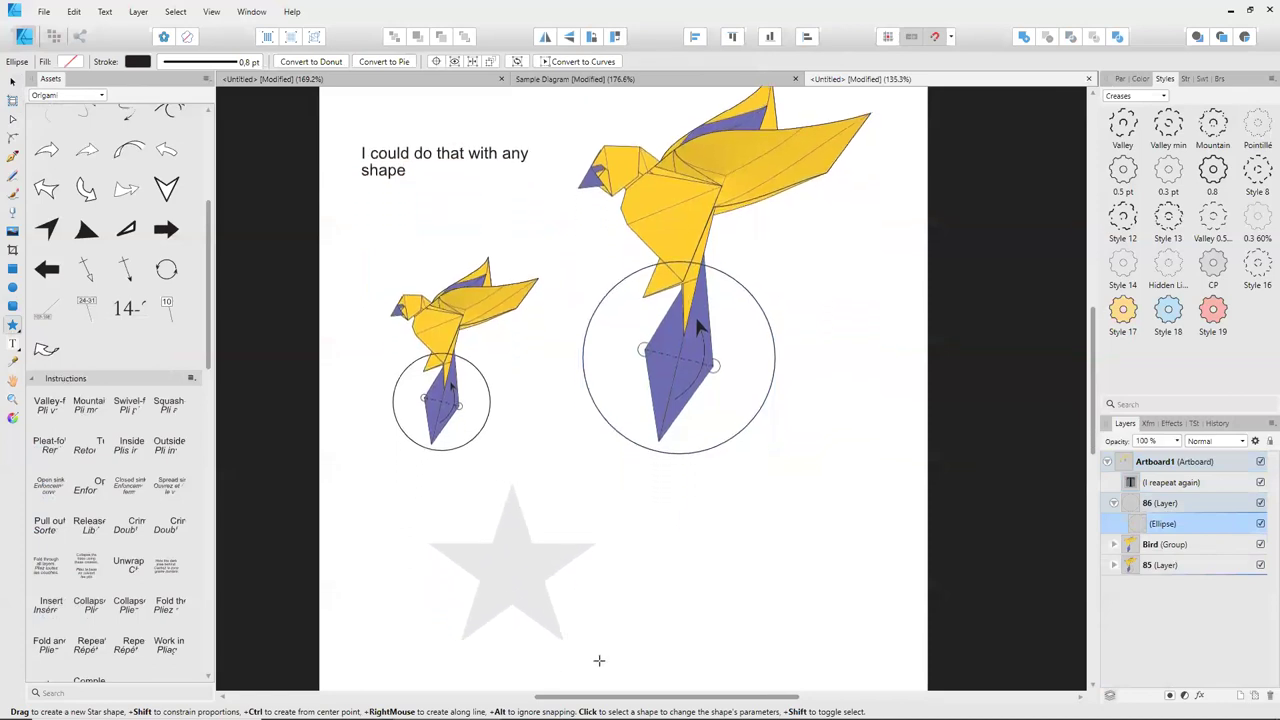
# Give the star no fill and a red 0.5 pt outline, then deselect it.
pyautogui.click(64, 62)
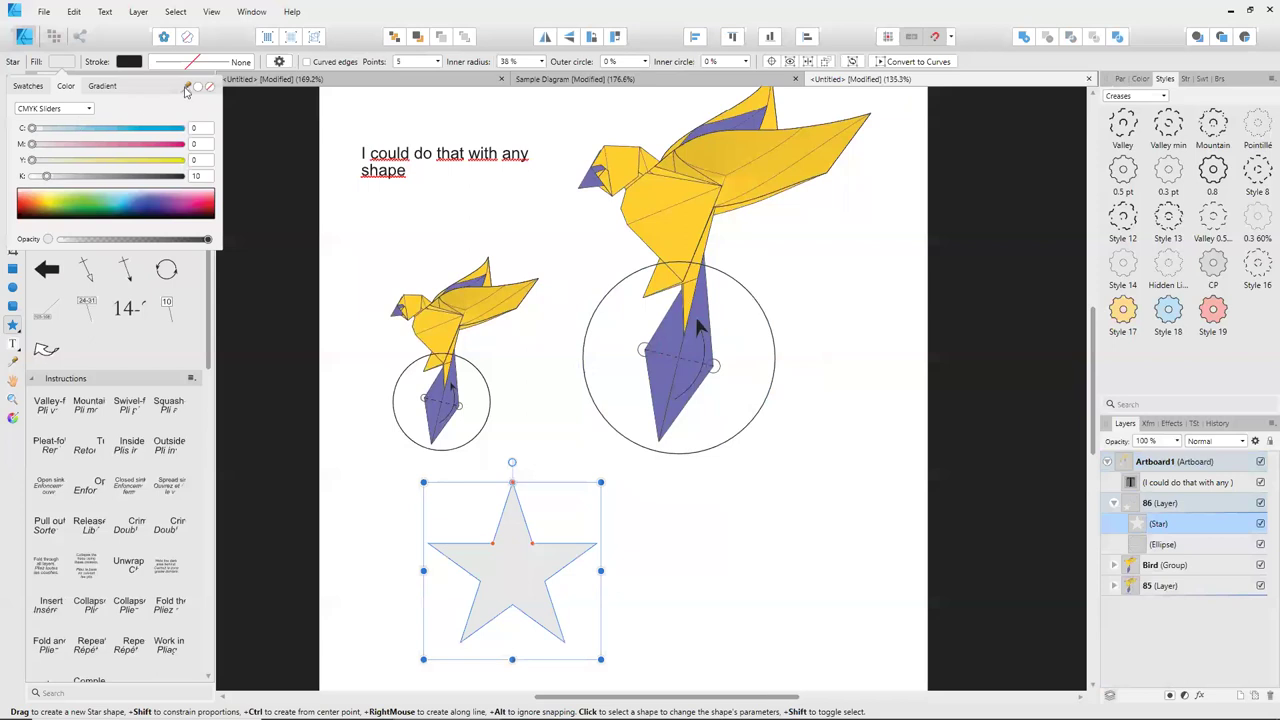
pyautogui.click(209, 86)
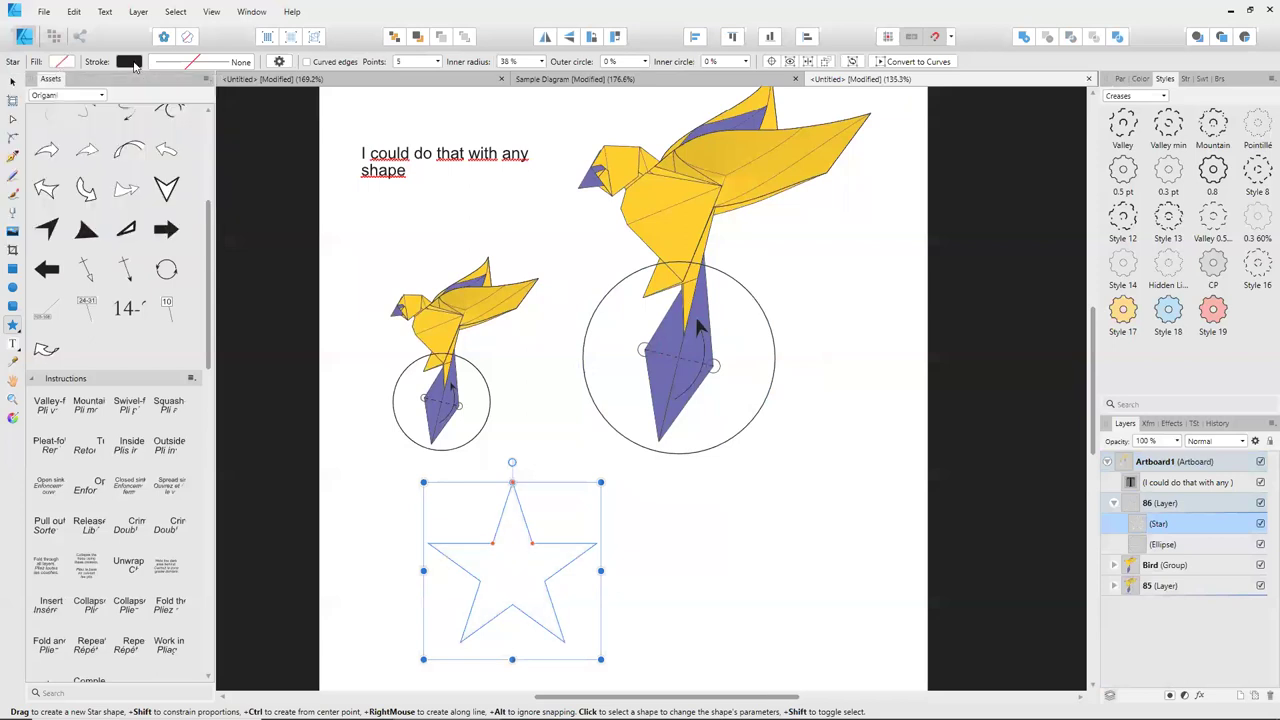
pyautogui.click(134, 64)
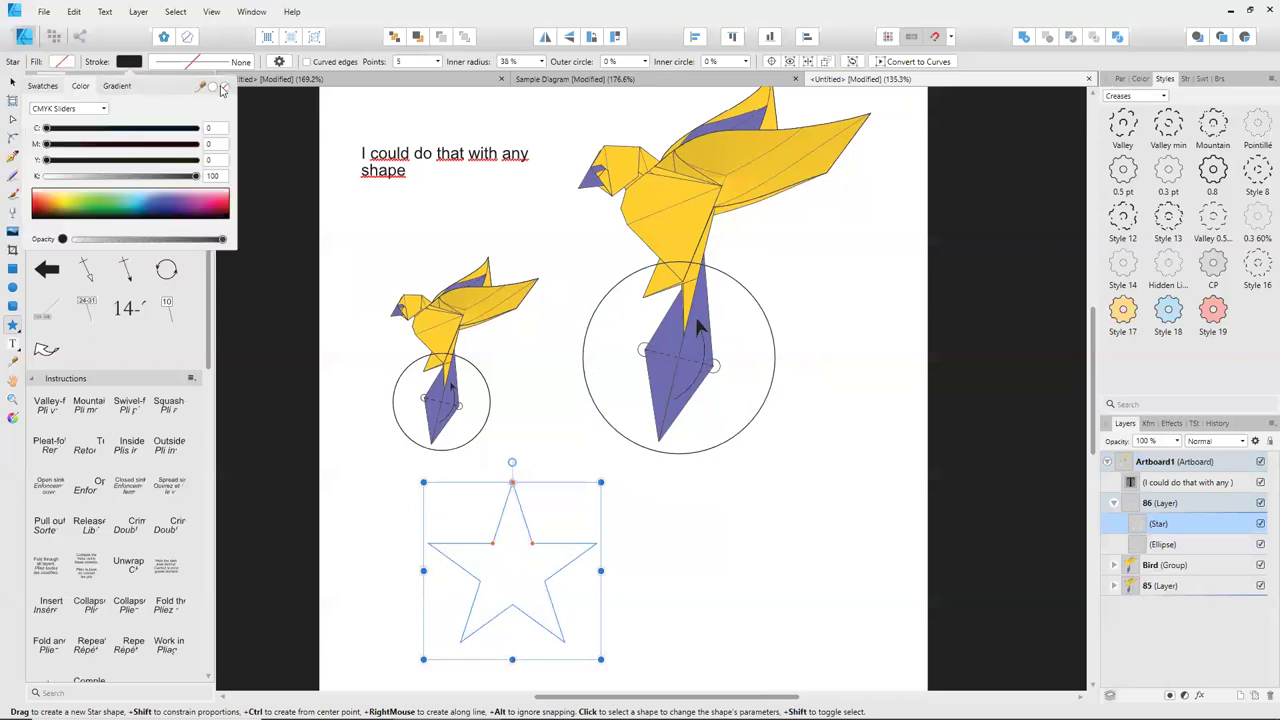
pyautogui.click(134, 64)
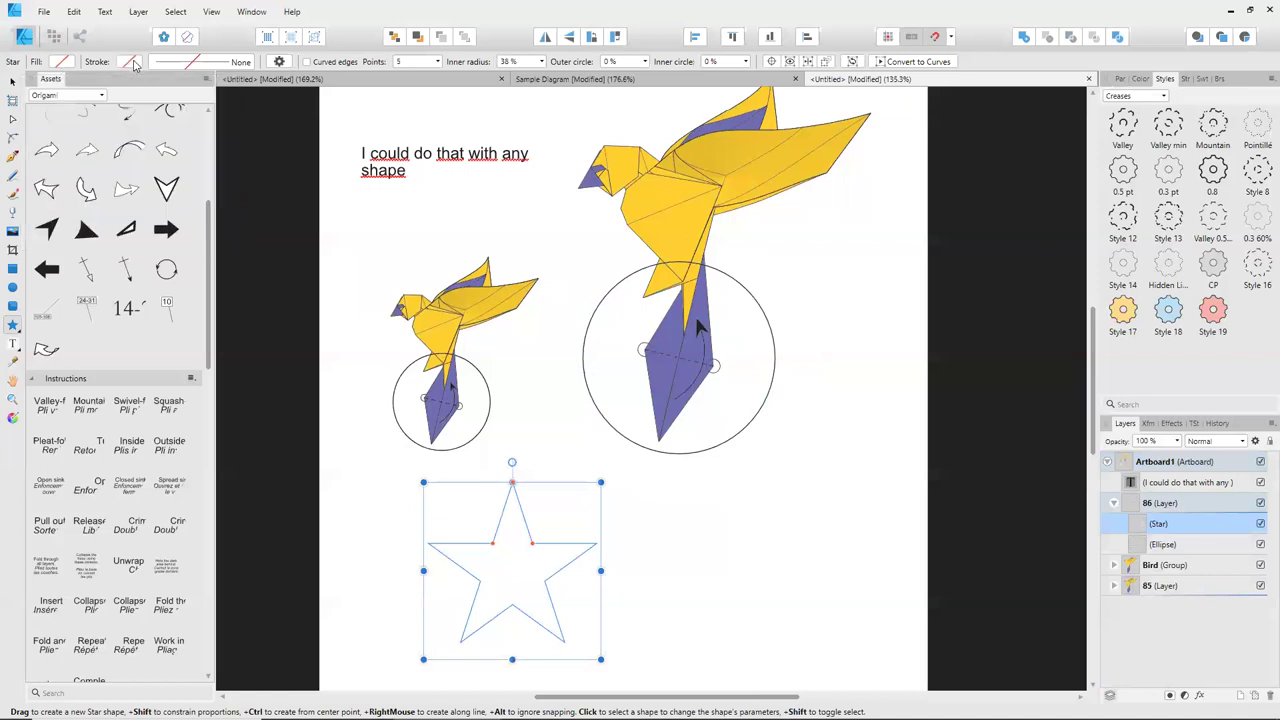
pyautogui.click(134, 64)
pyautogui.click(190, 148)
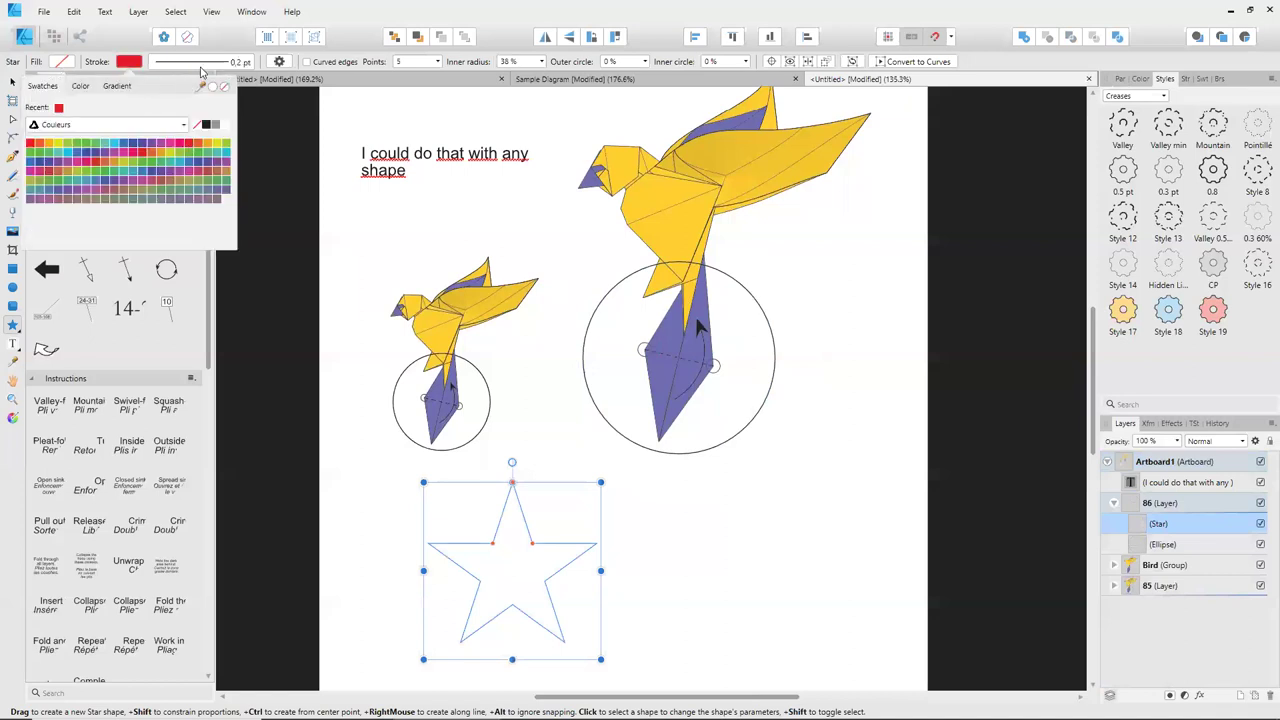
pyautogui.click(200, 62)
pyautogui.click(257, 111)
pyautogui.write('0.5')
pyautogui.press('Return')
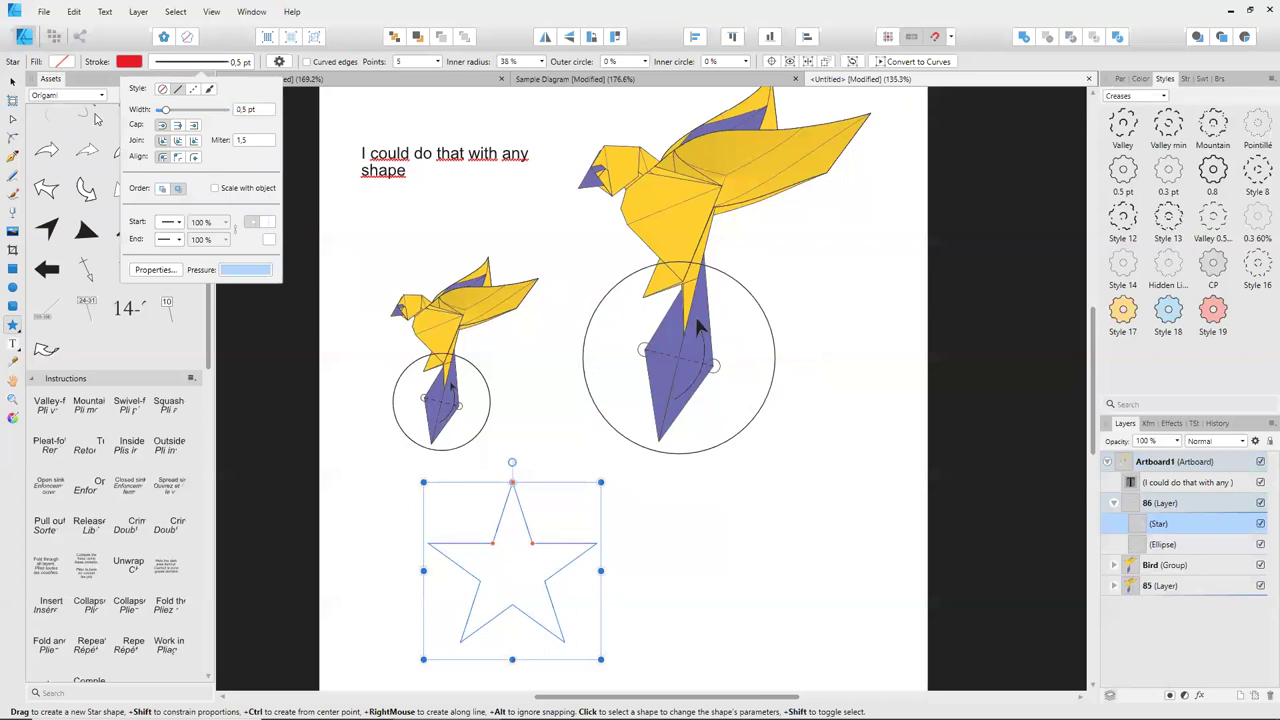
pyautogui.press('v')
pyautogui.click(628, 552)
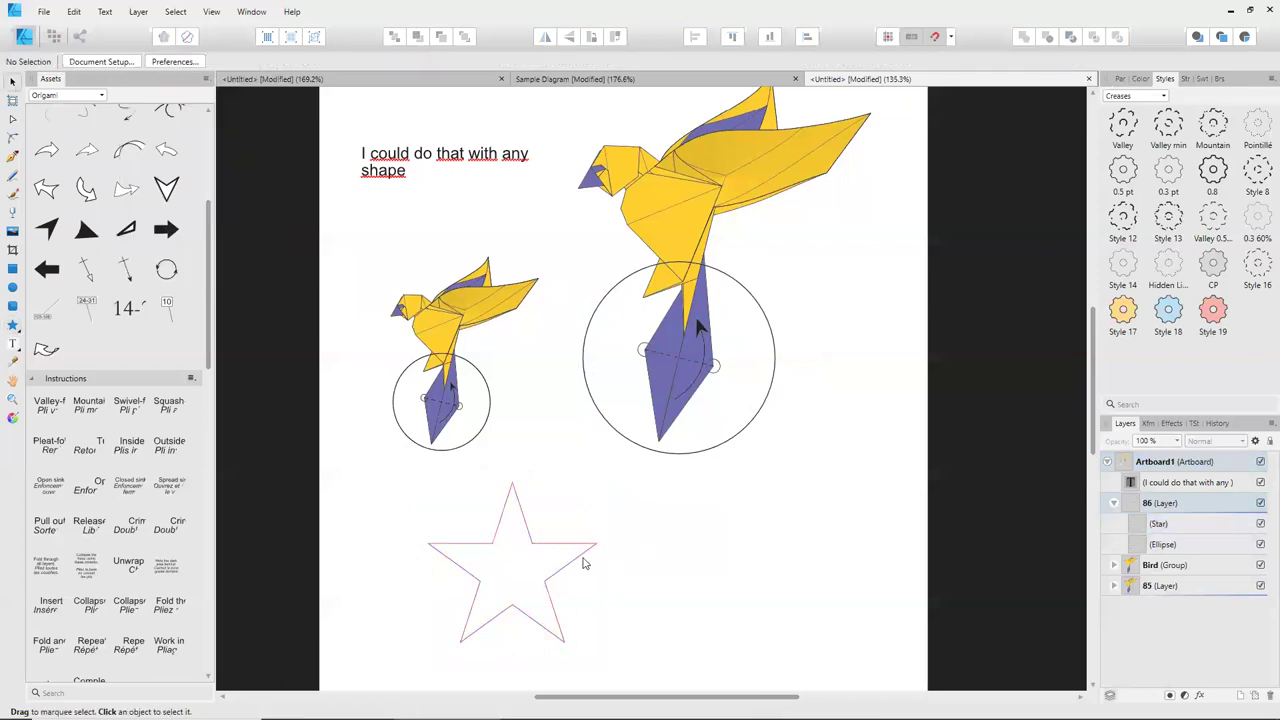
pyautogui.click(1155, 566)
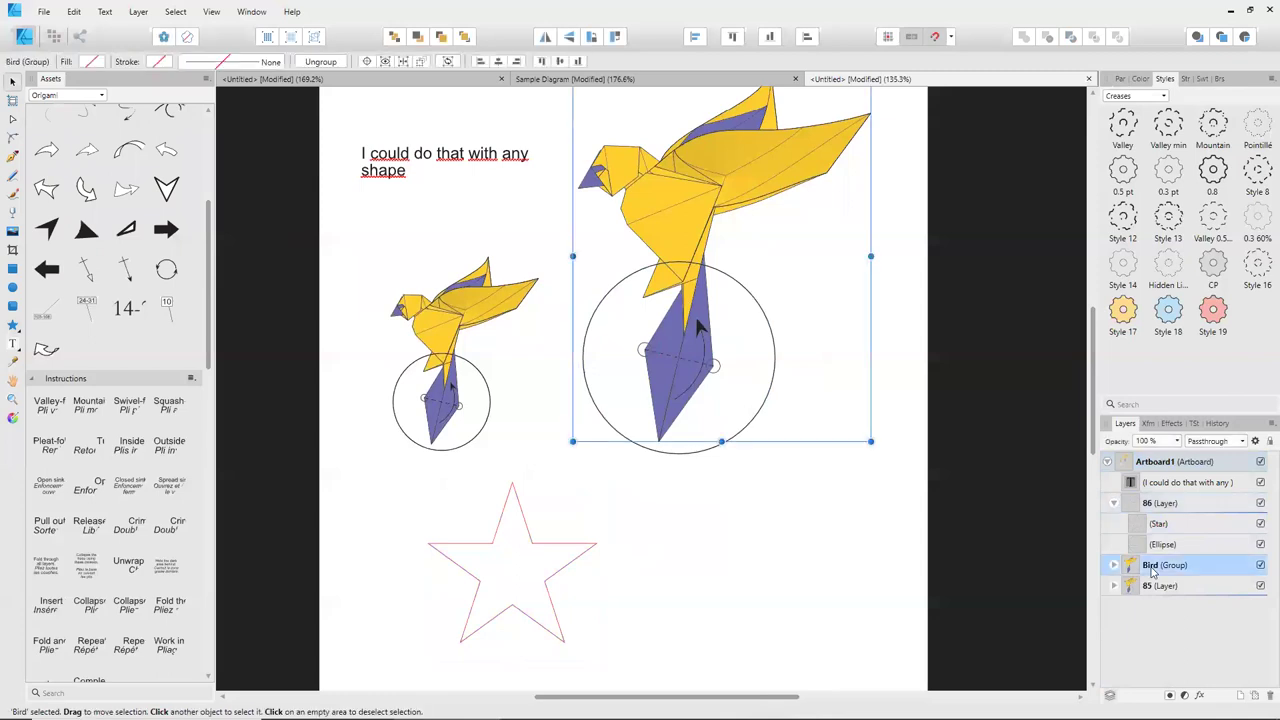
pyautogui.moveTo(647, 209)
pyautogui.mouseDown()
pyautogui.moveTo(489, 519)
pyautogui.moveTo(499, 529)
pyautogui.mouseUp()
pyautogui.scroll(-3, 535, 455)
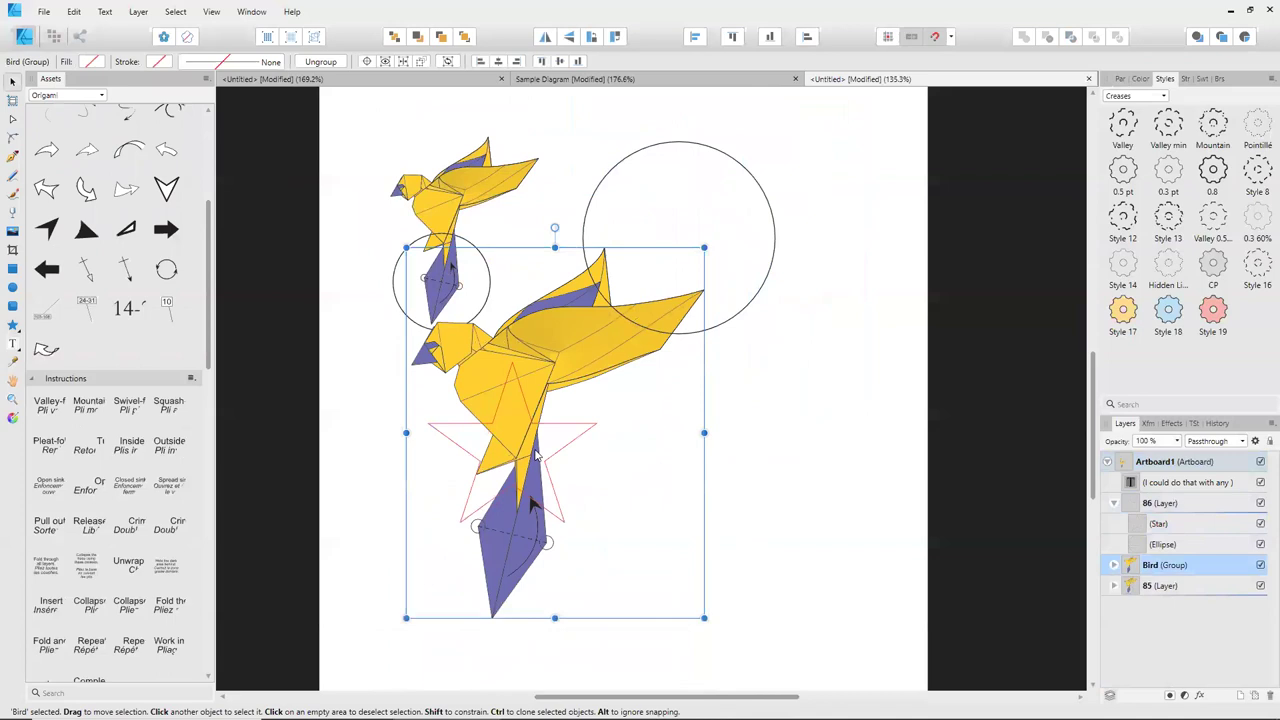
pyautogui.moveTo(704, 247)
pyautogui.mouseDown()
pyautogui.moveTo(553, 468)
pyautogui.moveTo(596, 392)
pyautogui.mouseUp()
pyautogui.moveTo(455, 487)
pyautogui.mouseDown()
pyautogui.moveTo(500, 447)
pyautogui.moveTo(490, 444)
pyautogui.mouseUp()
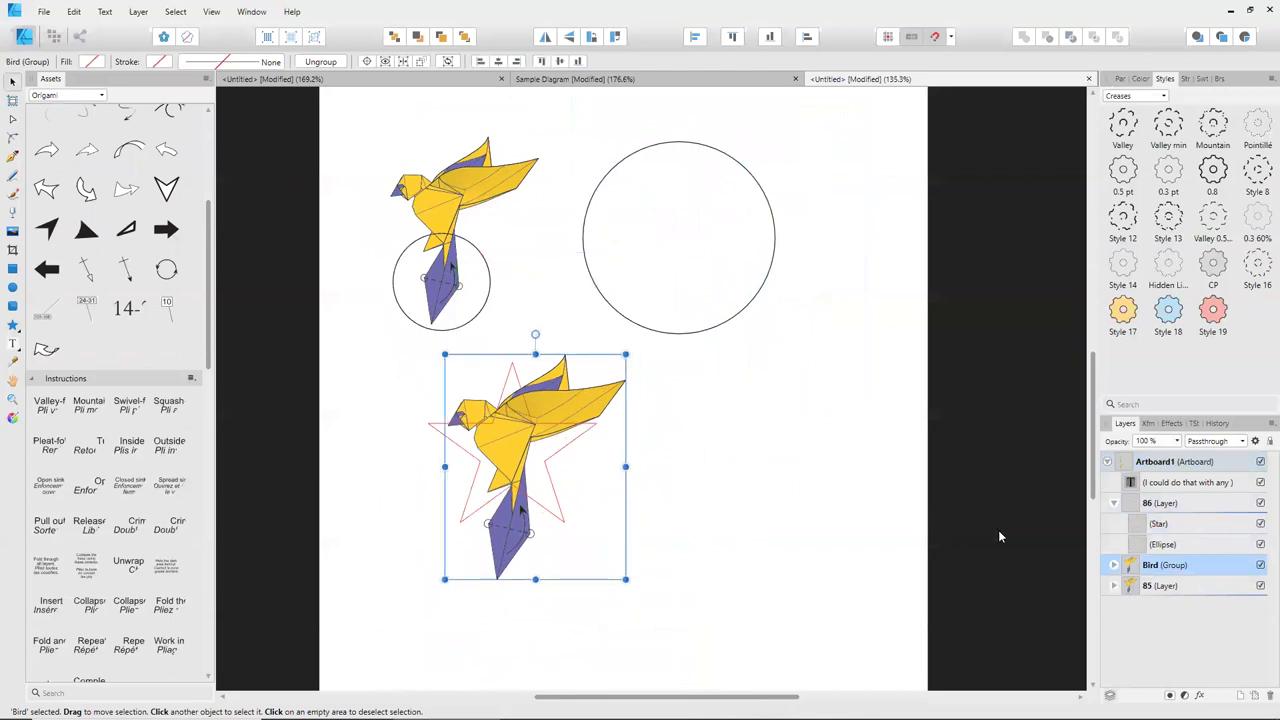
pyautogui.moveTo(1146, 566); pyautogui.dragTo(1160, 526)
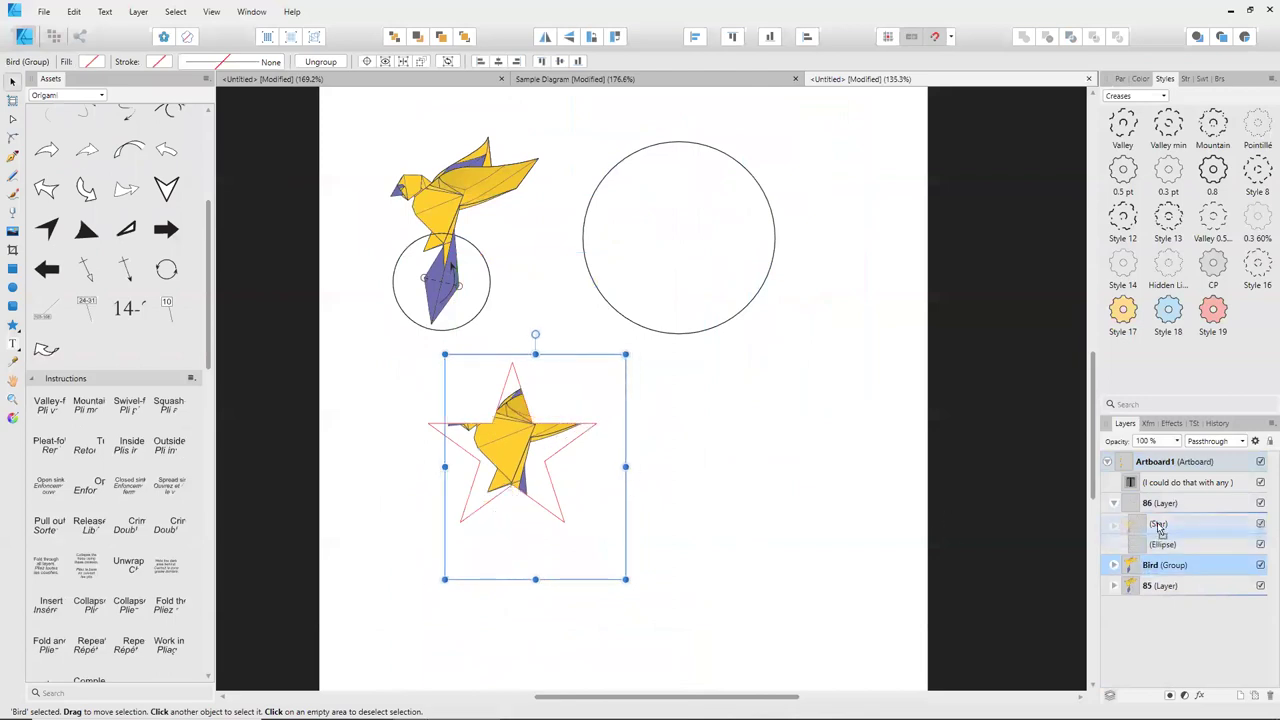
pyautogui.click(723, 603)
pyautogui.hotkey('ctrl', '0')
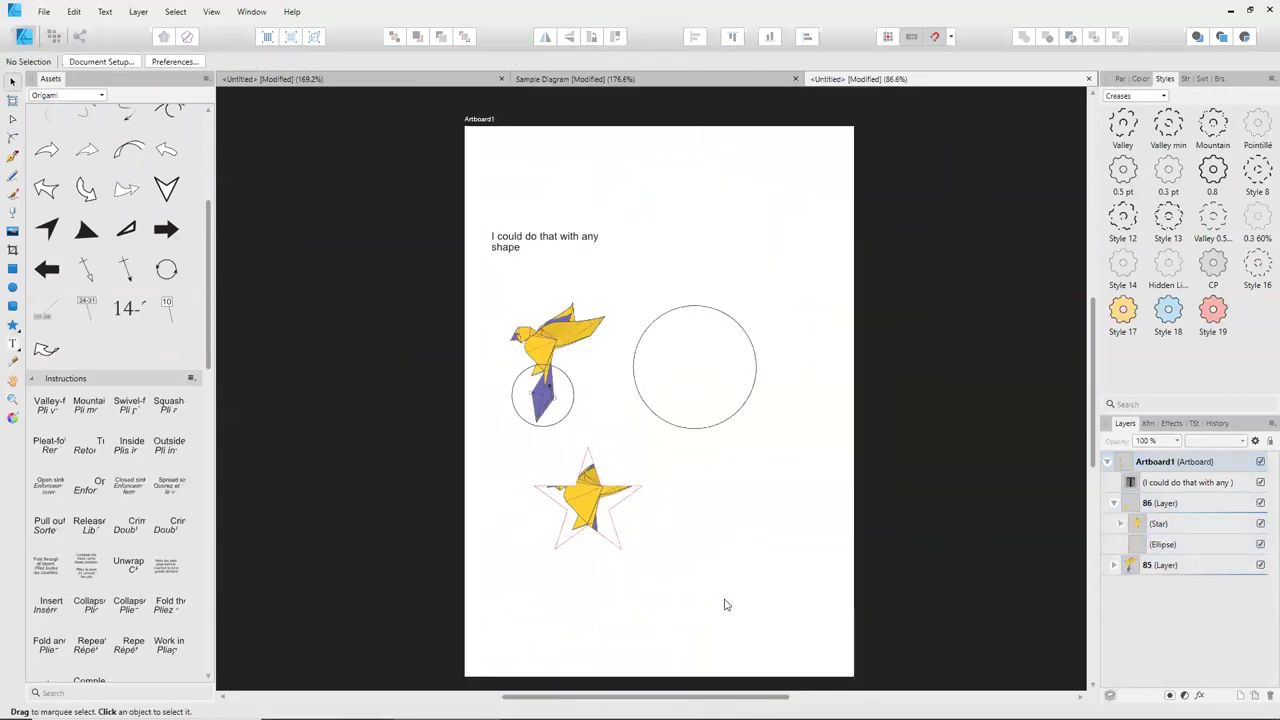
pyautogui.keyDown('ctrl'); pyautogui.scroll(3, 716, 599); pyautogui.keyUp('ctrl')
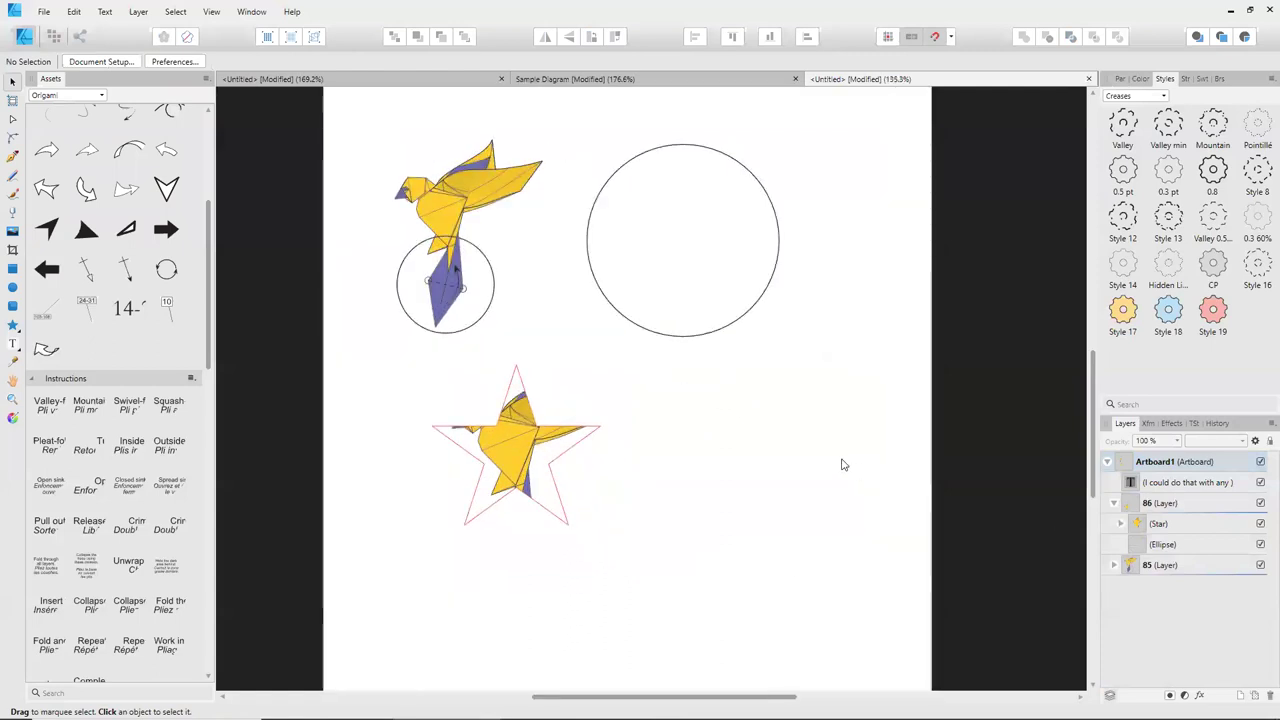
pyautogui.hotkey('ctrl', 'z')
pyautogui.hotkey('ctrl', 'z')
pyautogui.hotkey('ctrl', 'z')
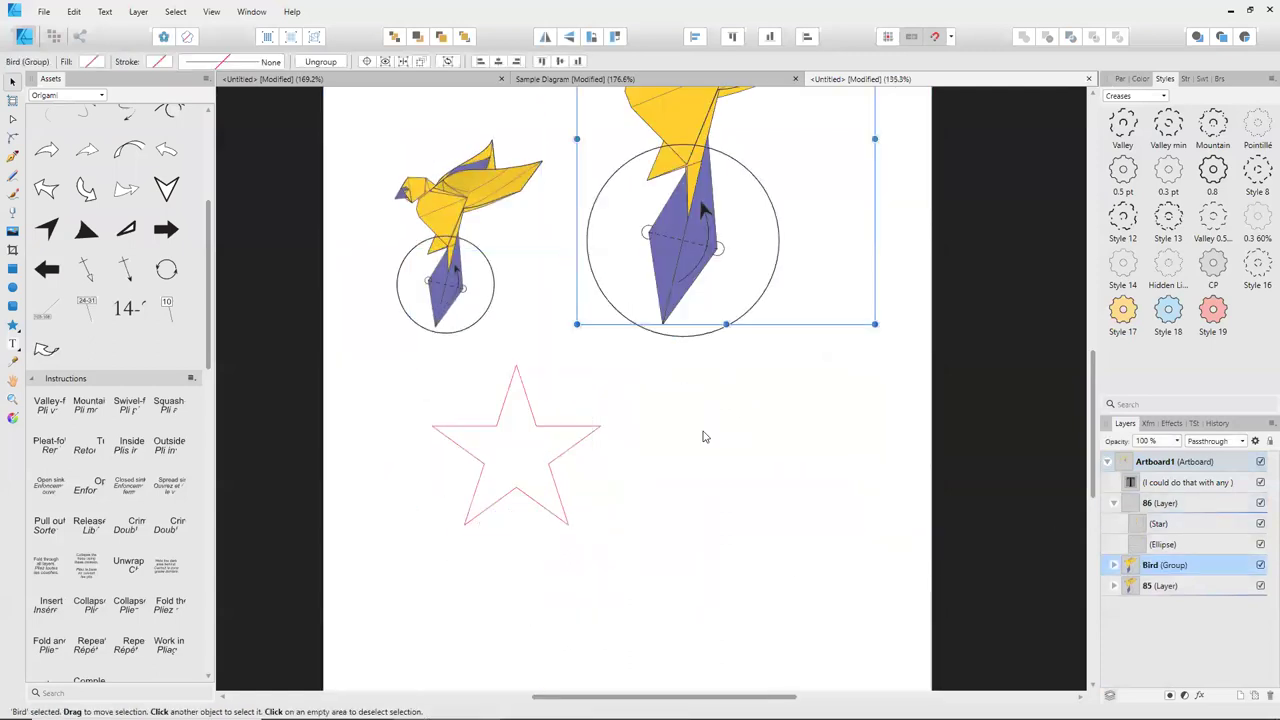
# Delete the empty red star.
pyautogui.click(543, 481)
pyautogui.click(558, 486)
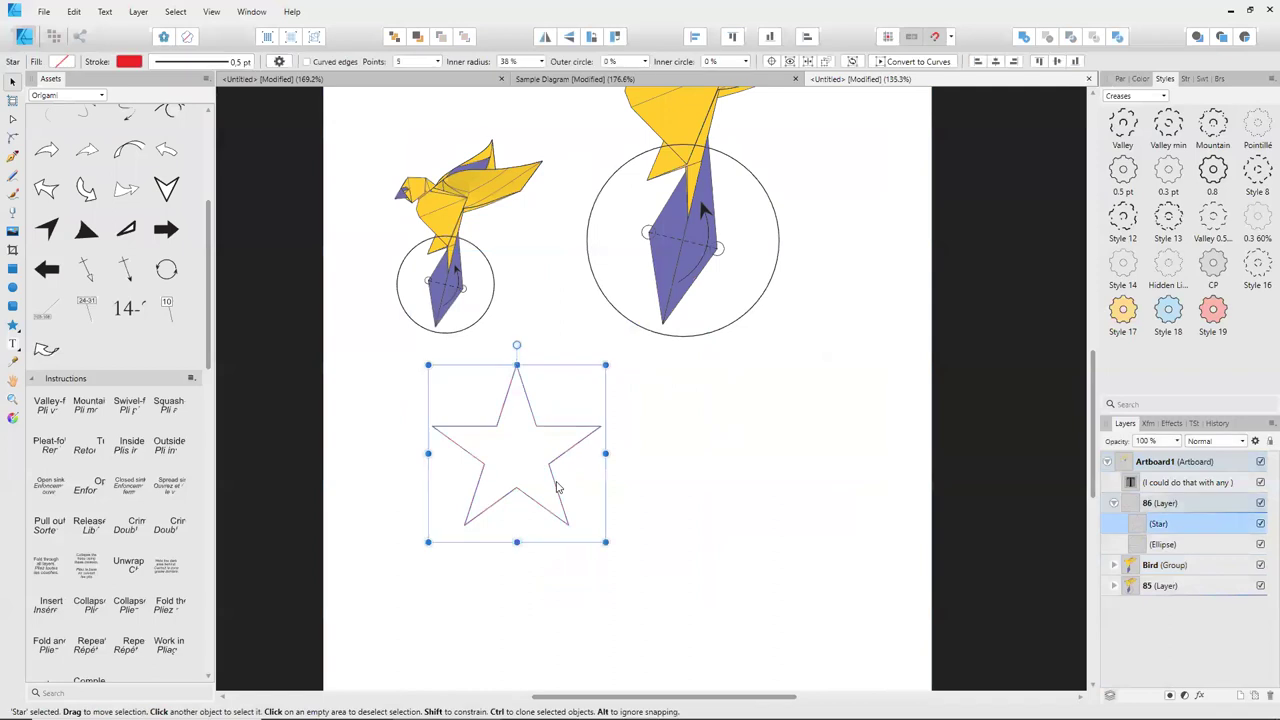
pyautogui.press('Delete')
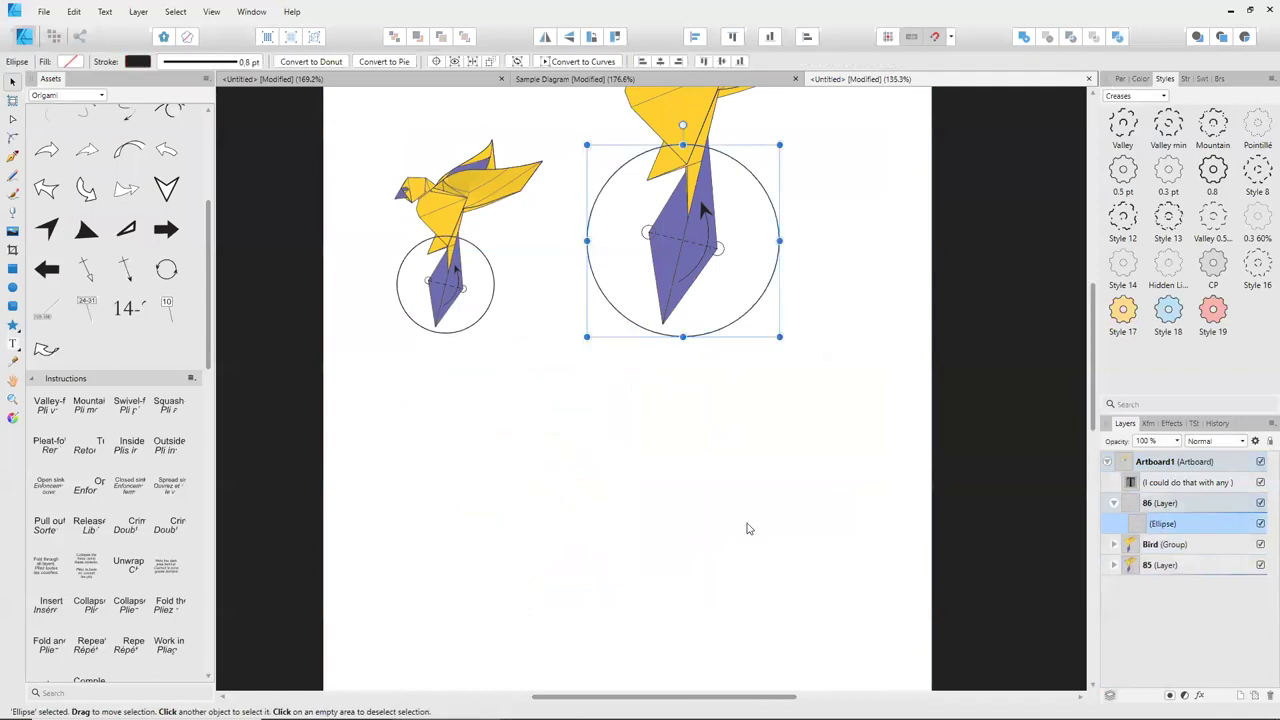
pyautogui.scroll(5, 720, 510)
# Change the note to 'the great idea is that you can move the bird' / 'inside the circle'.
pyautogui.click(386, 240)
pyautogui.doubleClick(386, 240)
pyautogui.hotkey('ctrl', 'a')
pyautogui.write('the great idea')
pyautogui.write(' os')
pyautogui.press('BackSpace')
pyautogui.press('BackSpace')
pyautogui.write('is that ')
pyautogui.write('you can ')
pyautogui.write('move ')
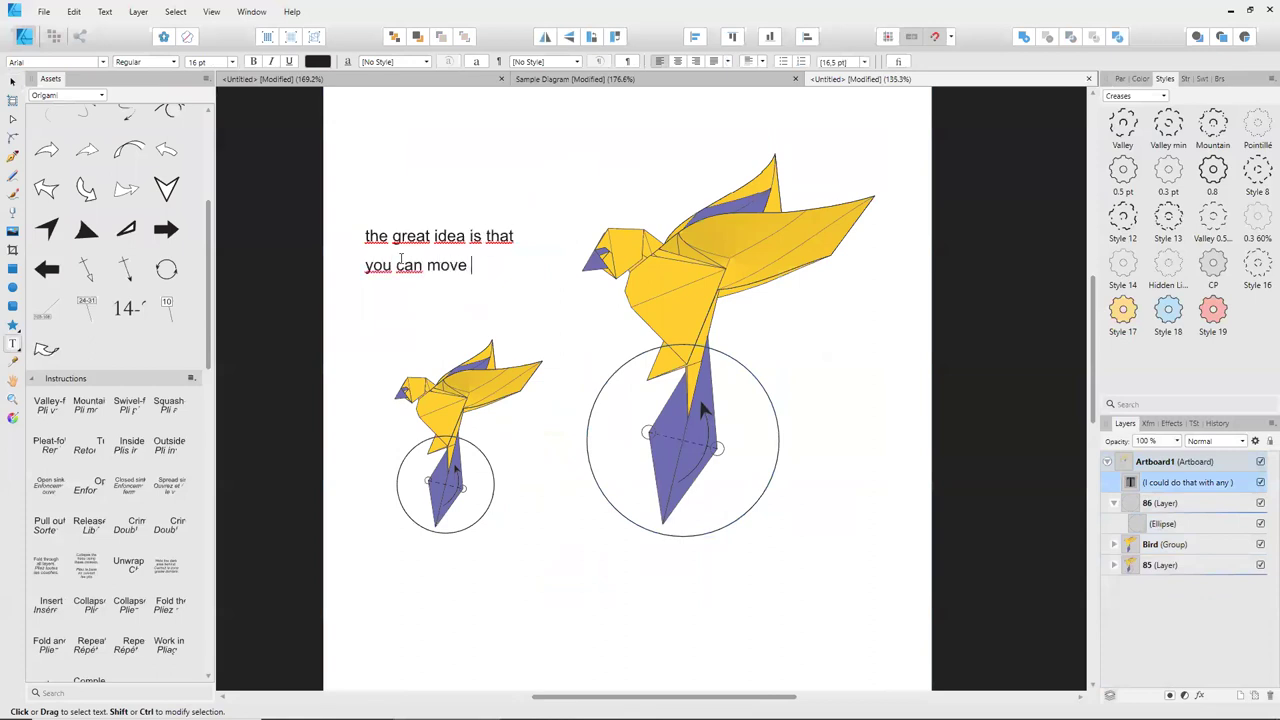
pyautogui.write('the bird')
pyautogui.press('Return')
pyautogui.write('inside ')
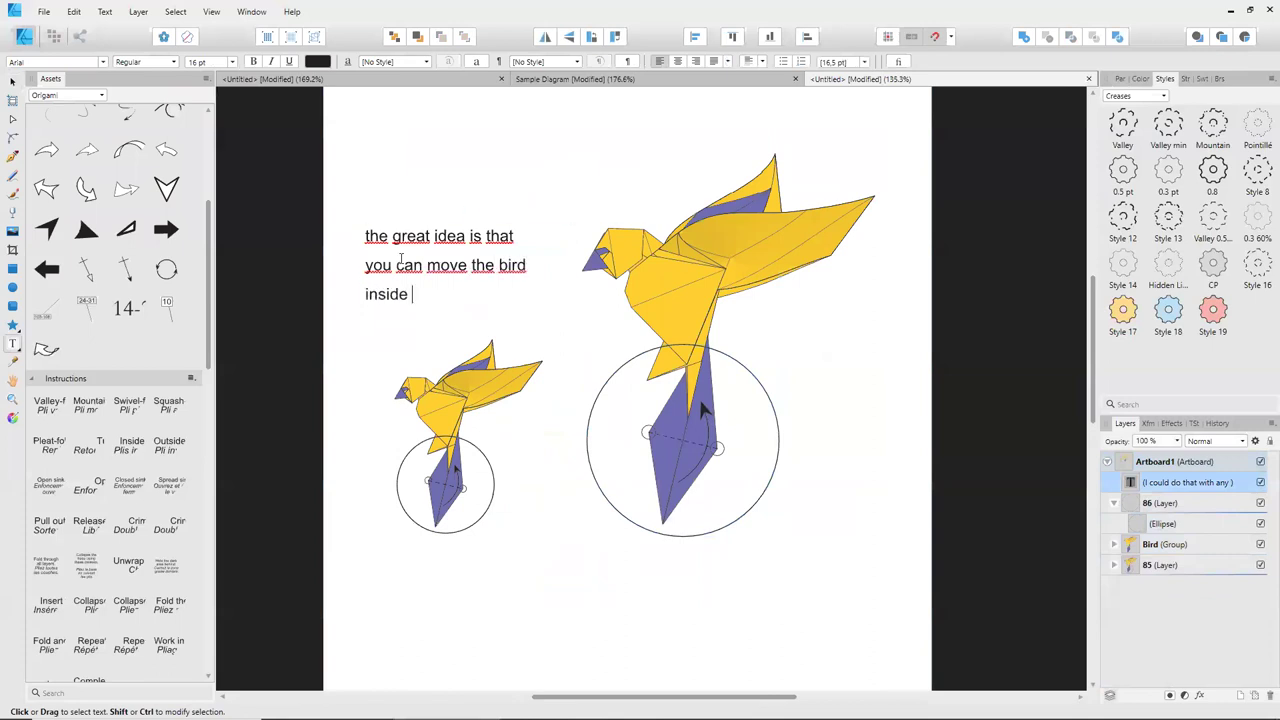
pyautogui.write('the circle')
pyautogui.press('Escape')
# Nest the bird group in the big ellipse and slide it down so its yellow body fills the circle.
pyautogui.click(1160, 550)
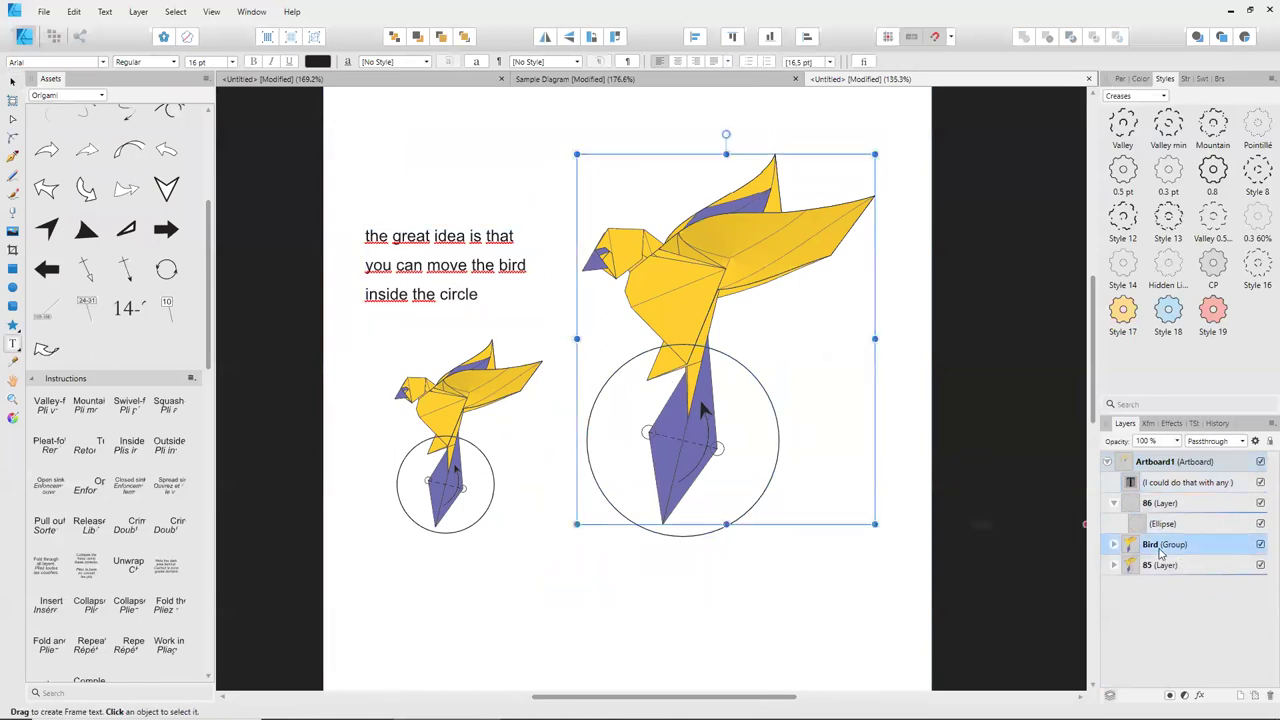
pyautogui.moveTo(1160, 553); pyautogui.dragTo(1170, 530)
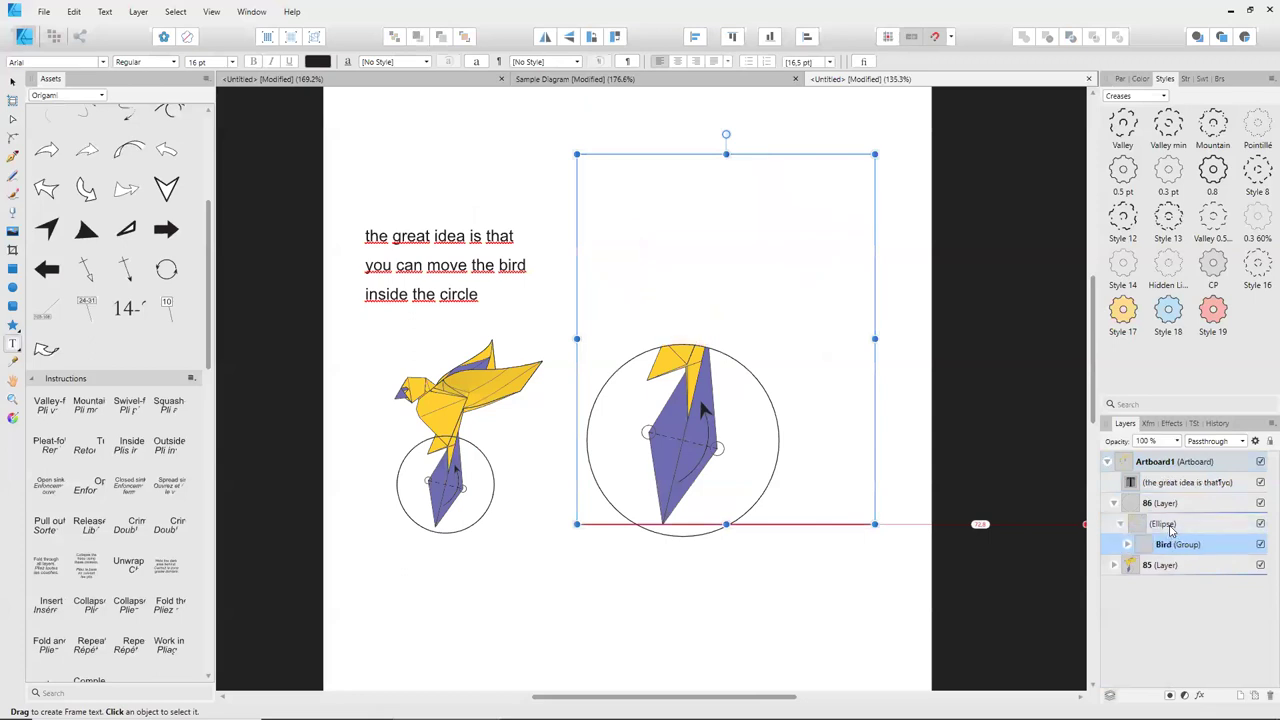
pyautogui.press('v')
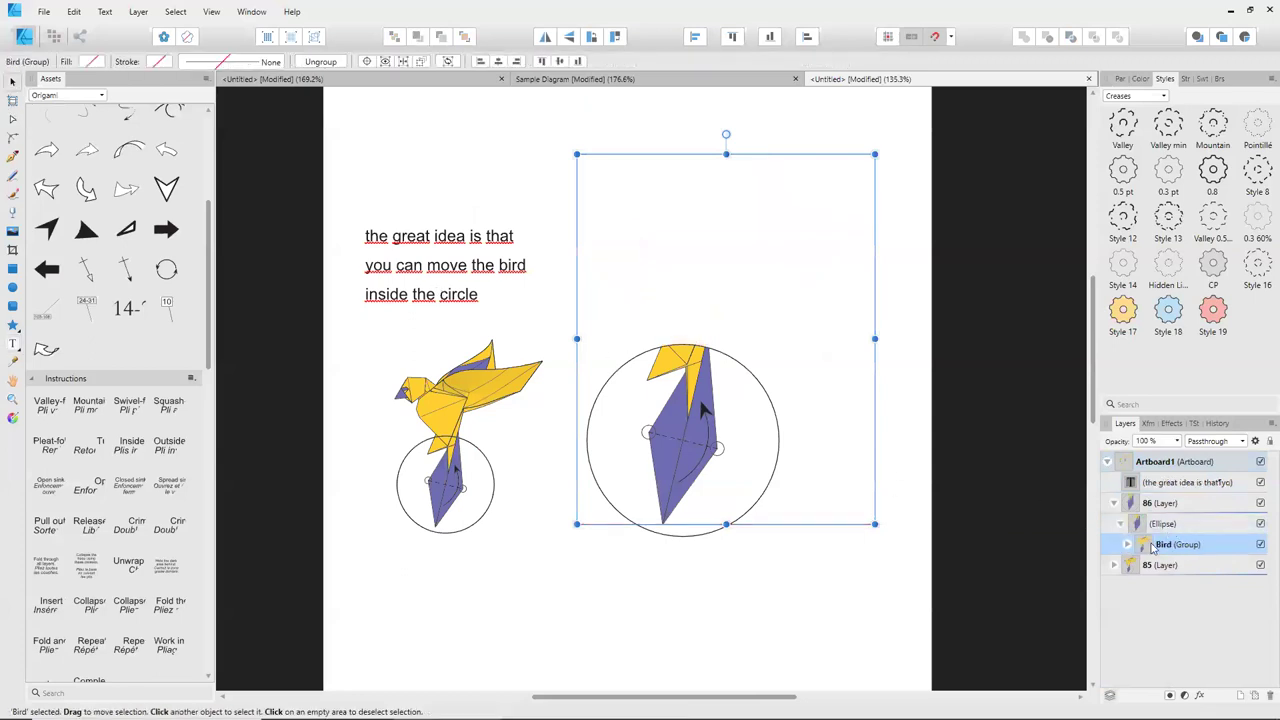
pyautogui.moveTo(703, 412)
pyautogui.mouseDown()
pyautogui.moveTo(705, 561)
pyautogui.moveTo(738, 604)
pyautogui.moveTo(738, 574)
pyautogui.moveTo(748, 597)
pyautogui.mouseUp()
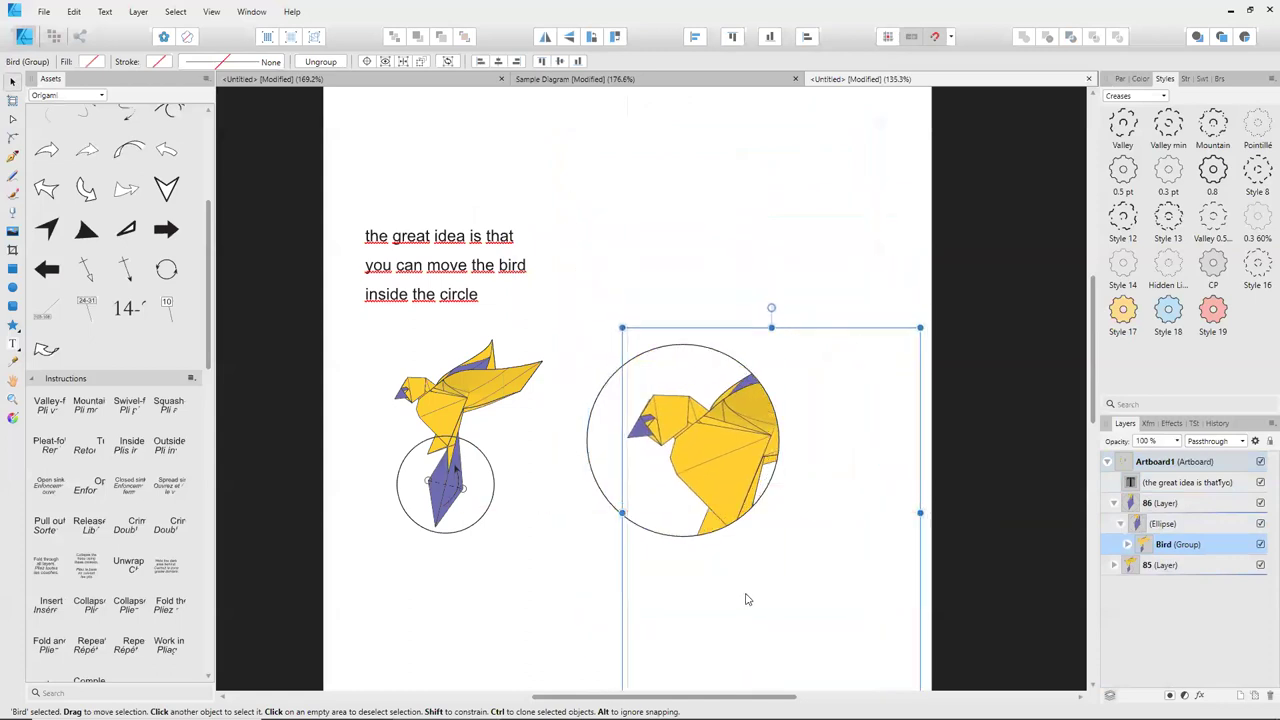
pyautogui.click(436, 300)
pyautogui.doubleClick(466, 304)
# Rewrite the note to say selecting only the circle handles it like a single object.
pyautogui.hotkey('ctrl', 'a')
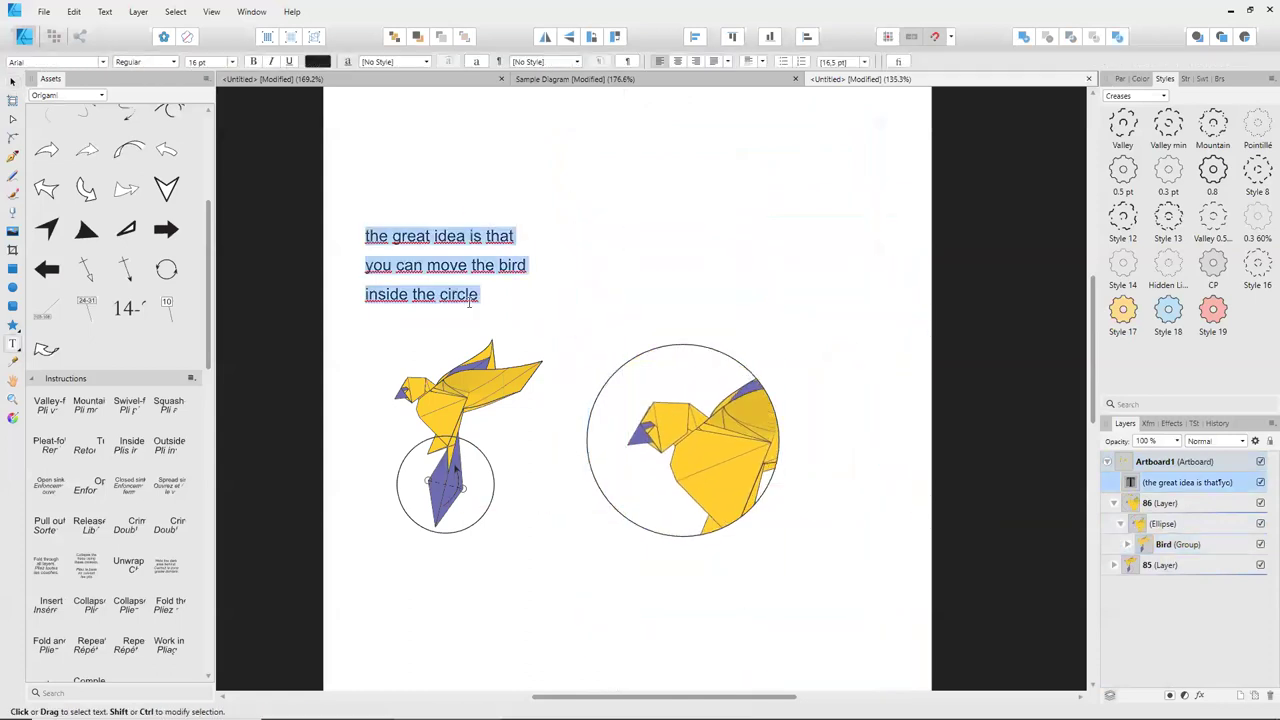
pyautogui.write('So I can move the bird. But if I ')
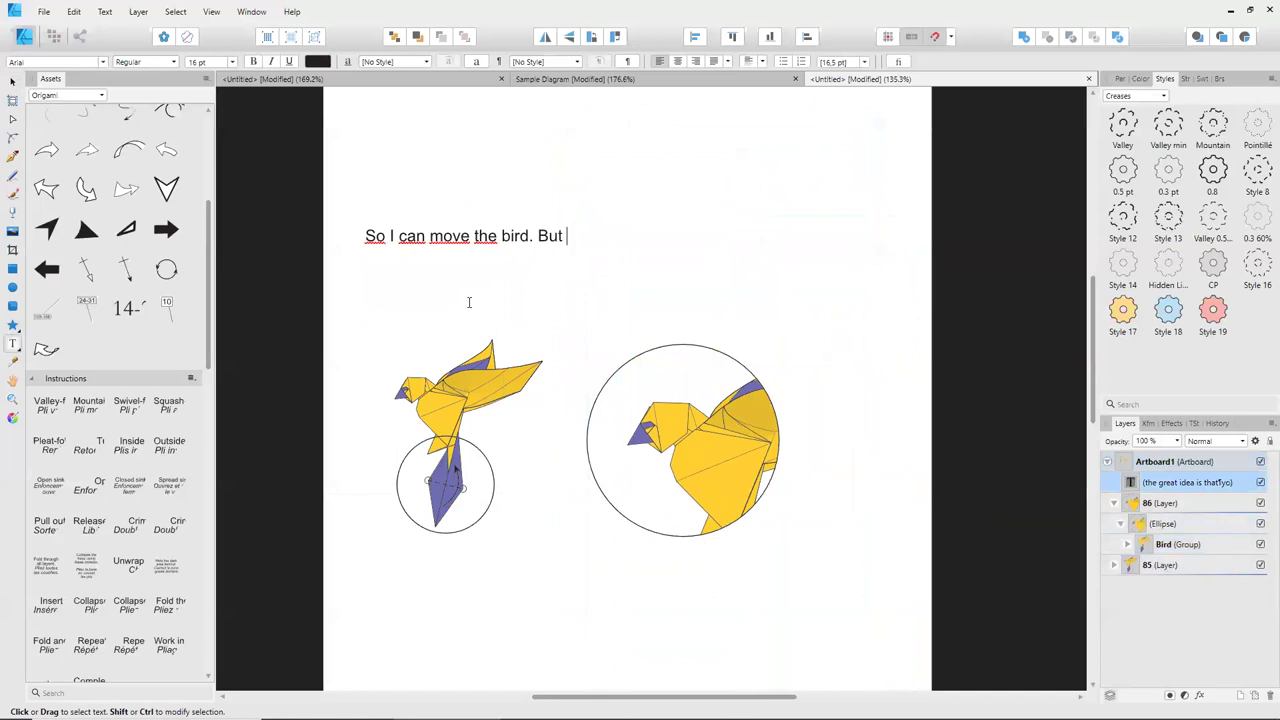
pyautogui.write('select the c')
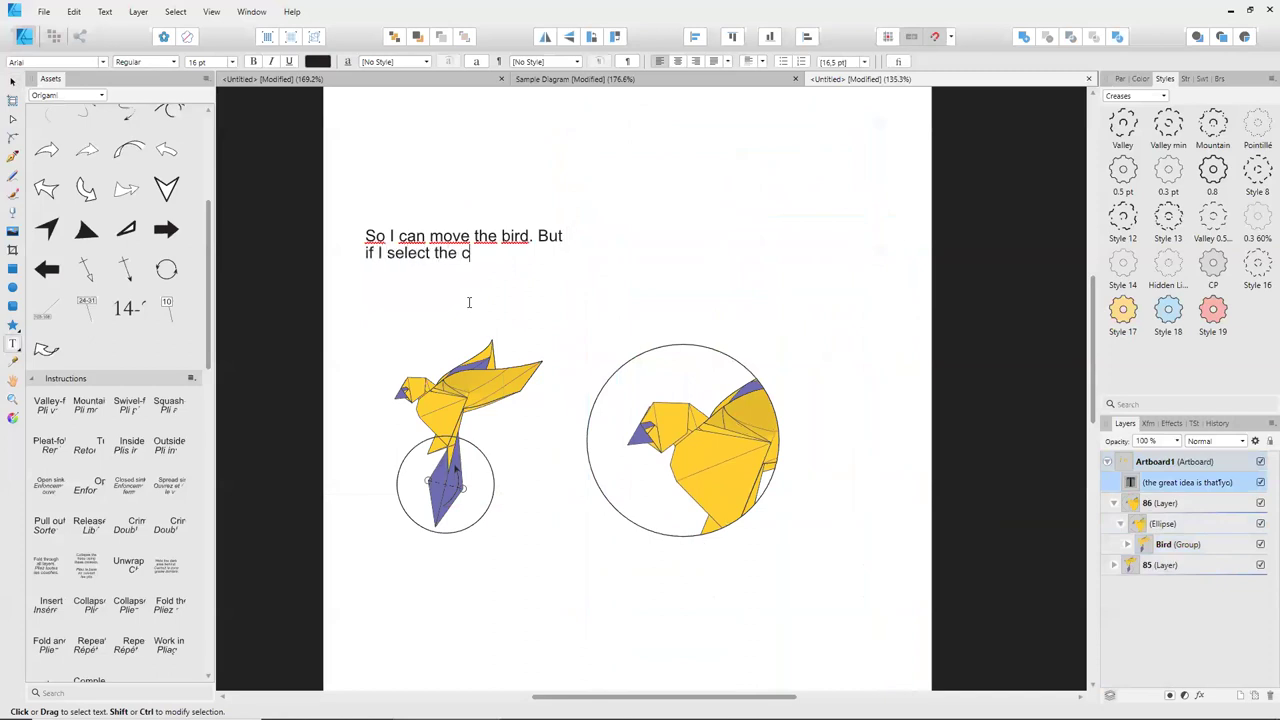
pyautogui.write('only,')
pyautogui.write(' I ')
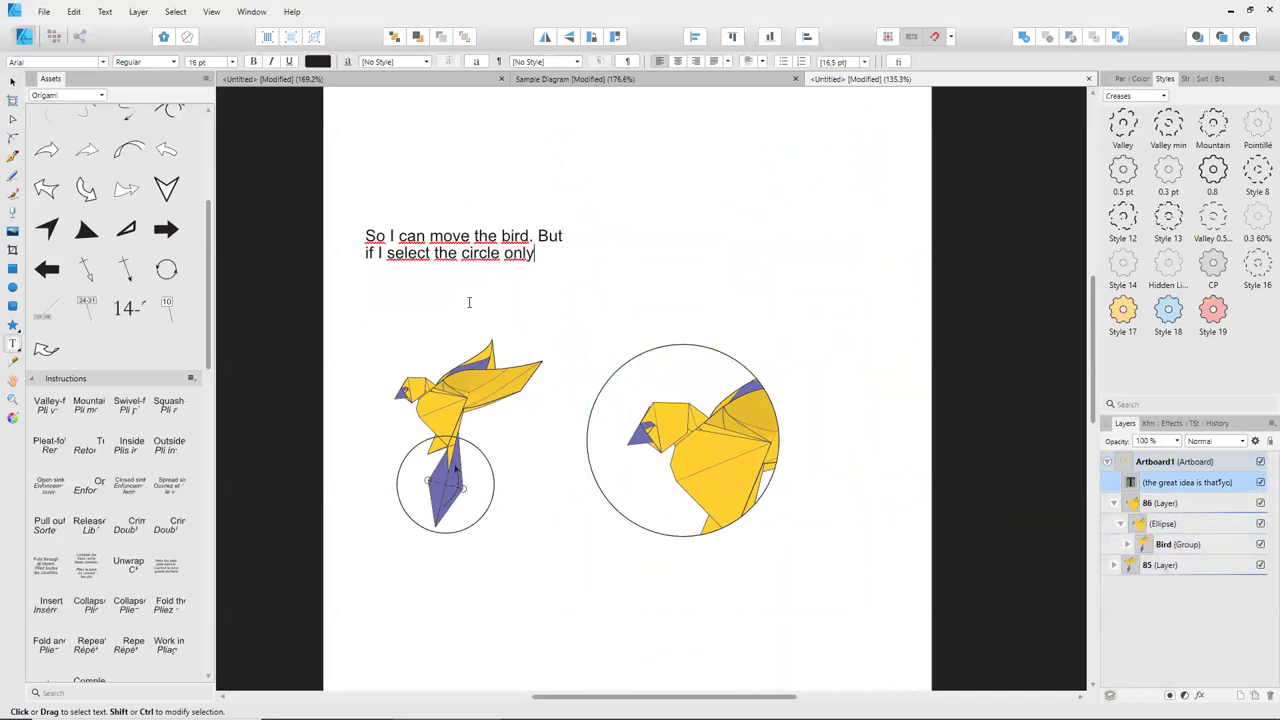
pyautogui.write('manage it li')
pyautogui.write("ke if it's a ")
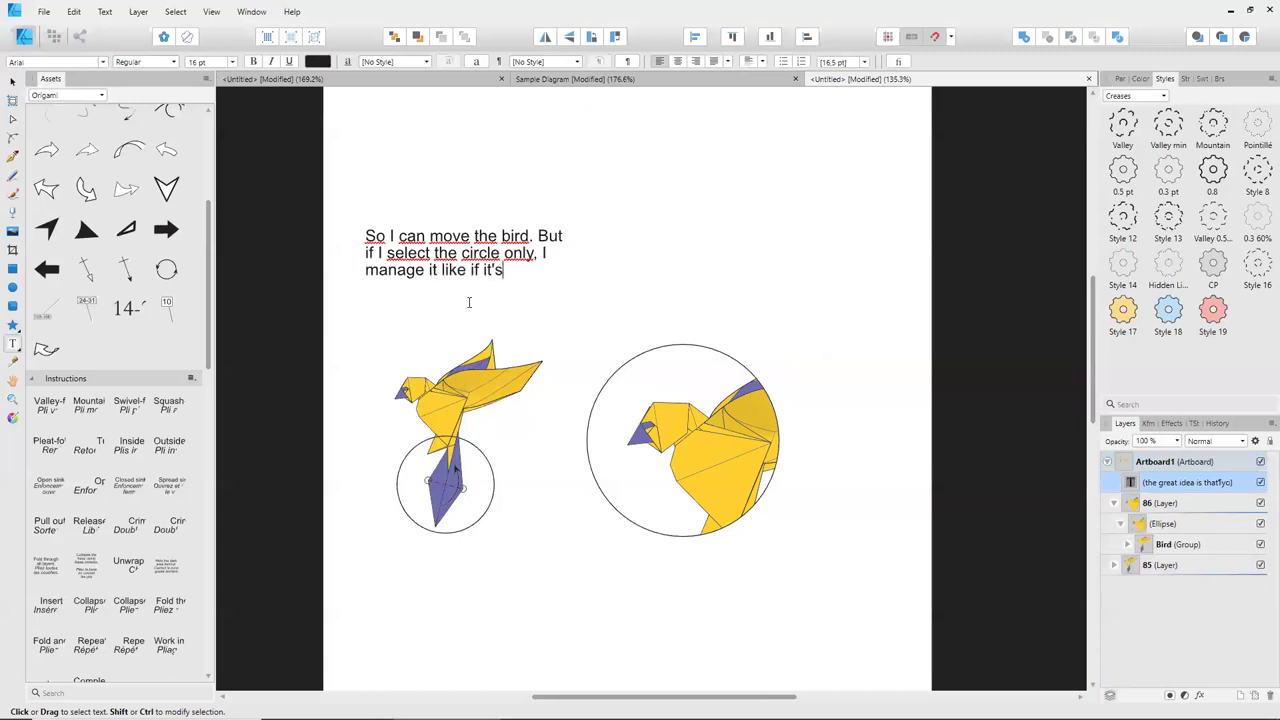
pyautogui.write('single o')
pyautogui.write('bject')
pyautogui.press('Escape')
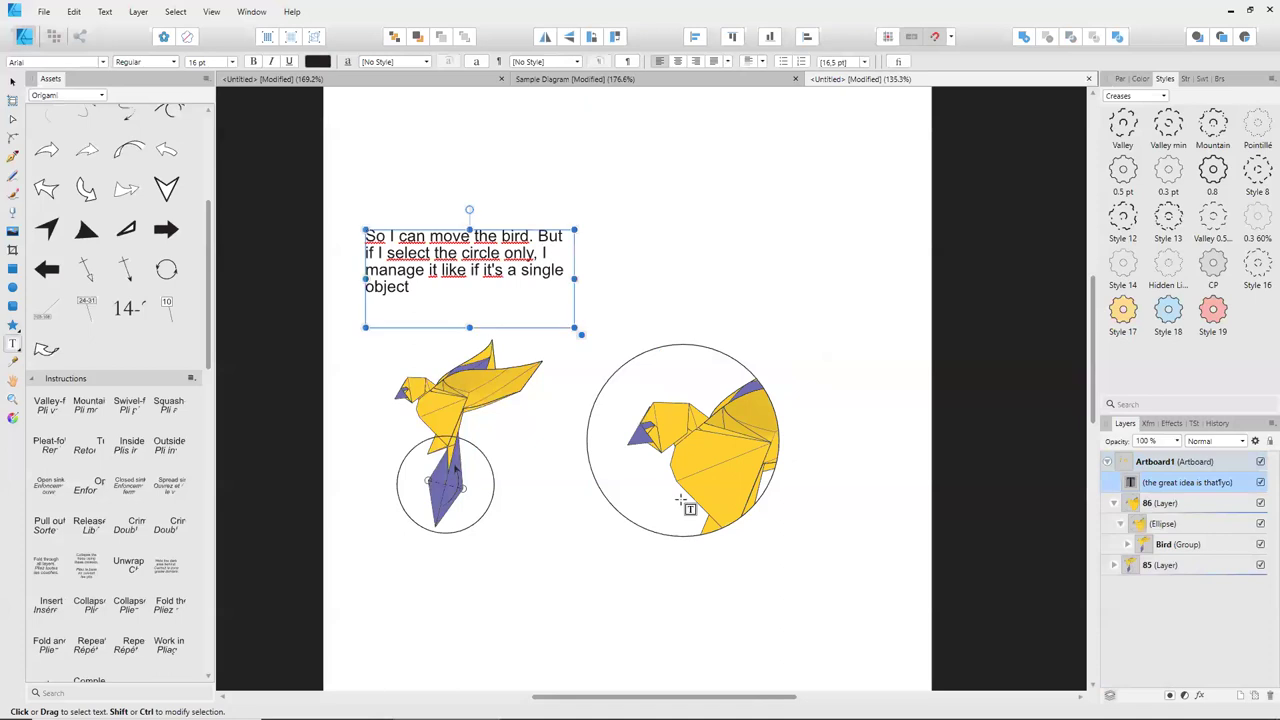
# Move the circle with its clipped bird to the right of the small bird.
pyautogui.click(1150, 525)
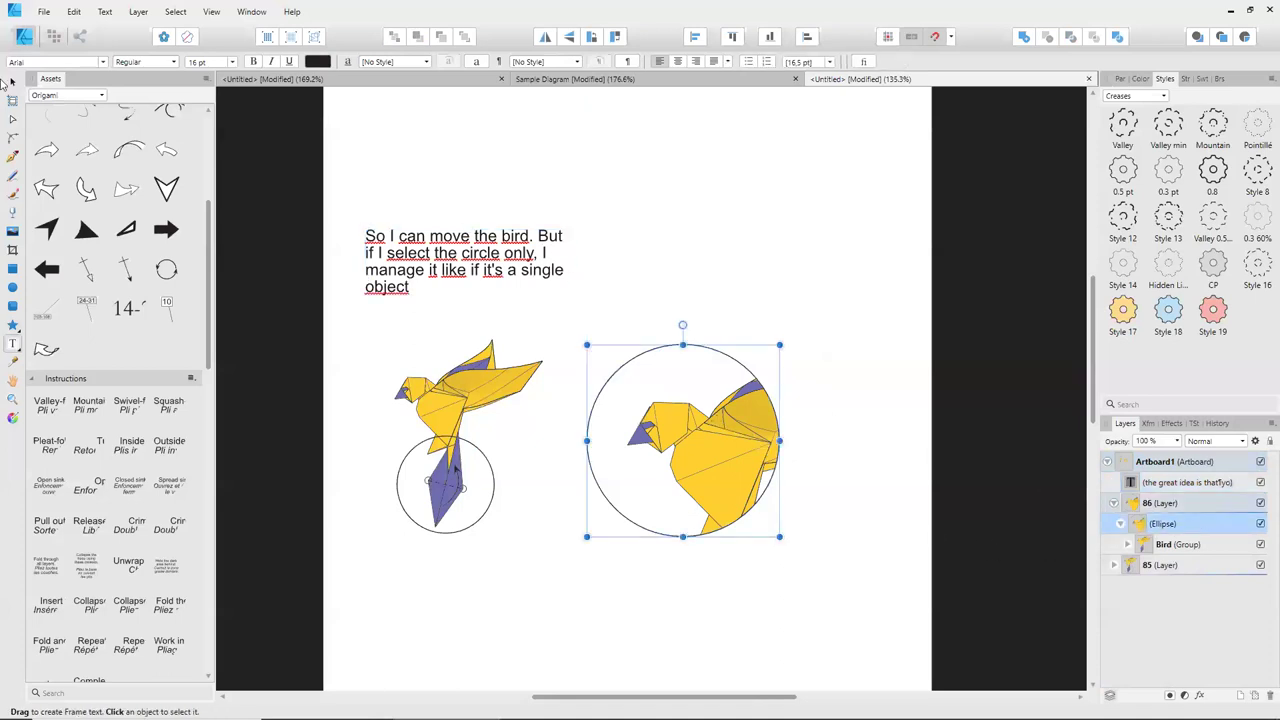
pyautogui.click(13, 83)
pyautogui.moveTo(623, 449); pyautogui.dragTo(524, 398)
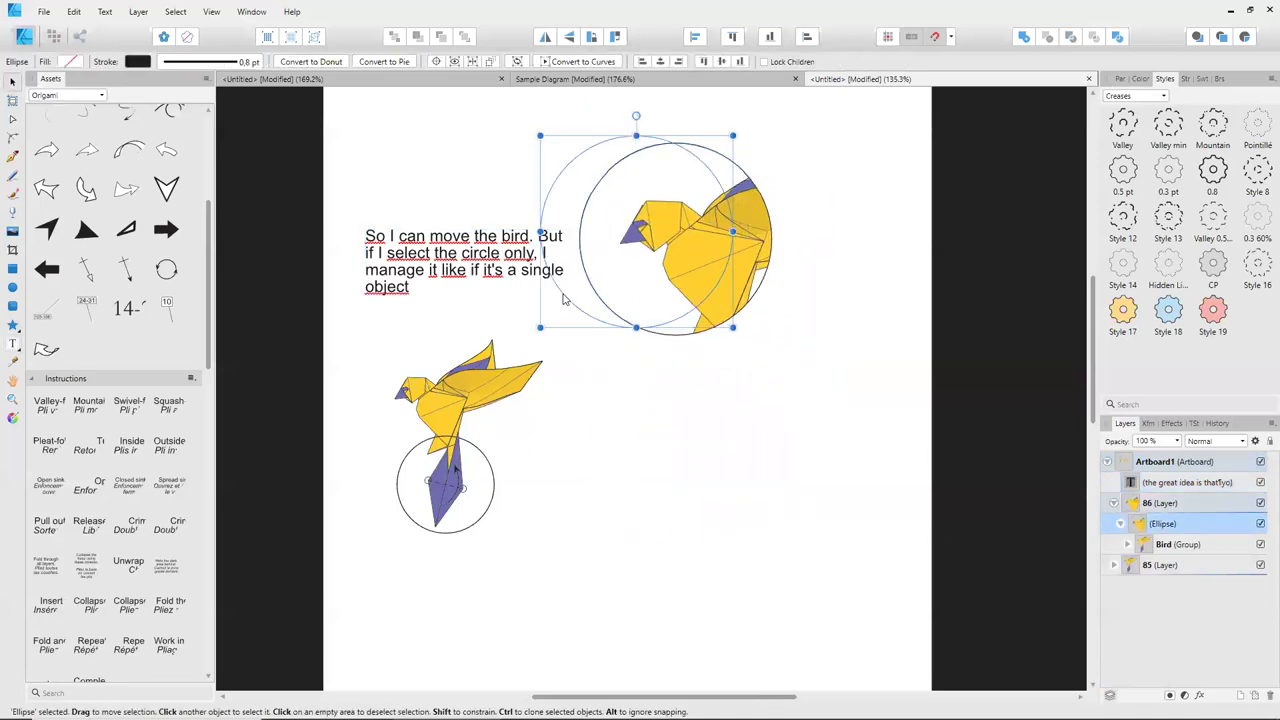
pyautogui.moveTo(567, 504); pyautogui.dragTo(640, 472)
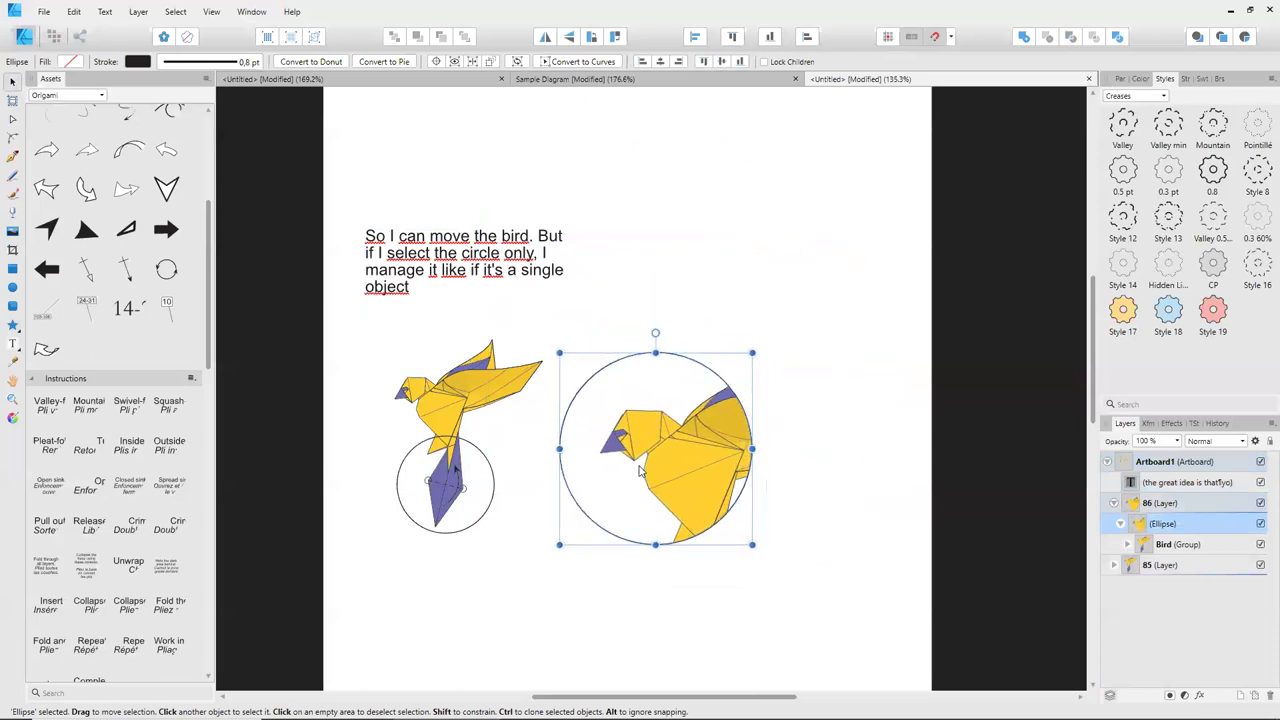
# Change the note to 'This nest idea is really powerful and useful when you draw diagram'.
pyautogui.click(494, 270)
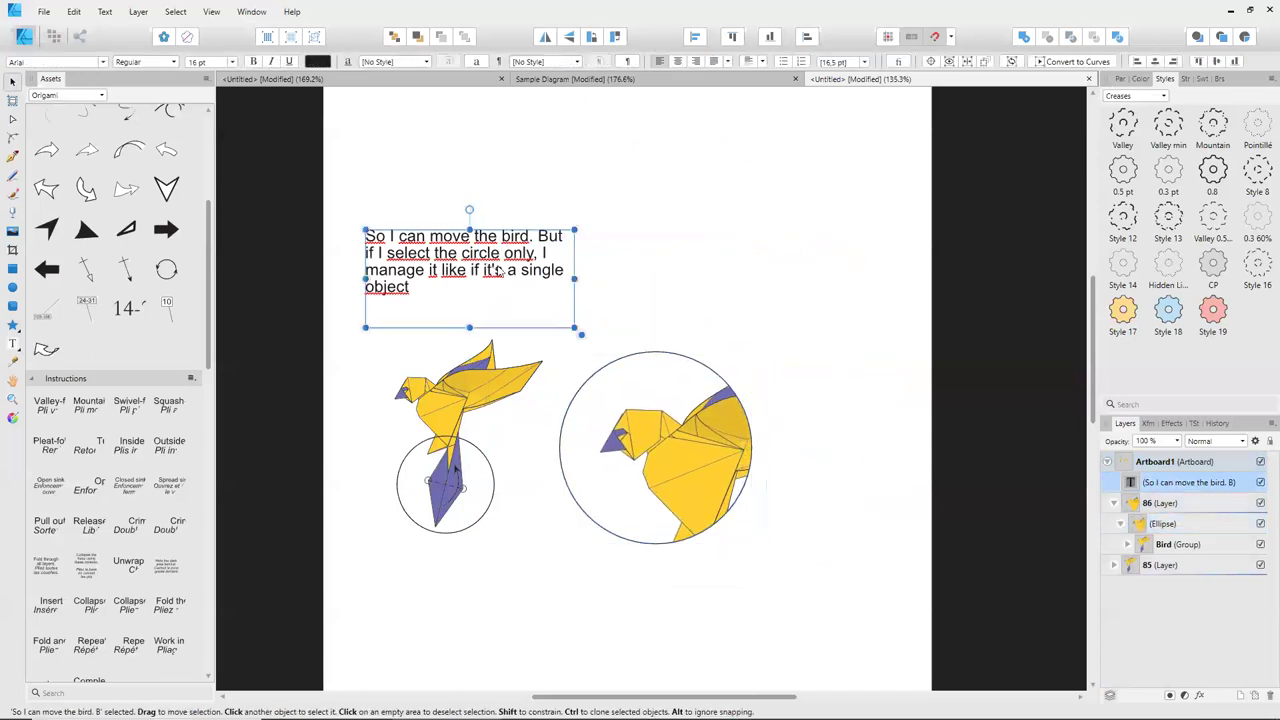
pyautogui.doubleClick(507, 272)
pyautogui.hotkey('ctrl', 'a')
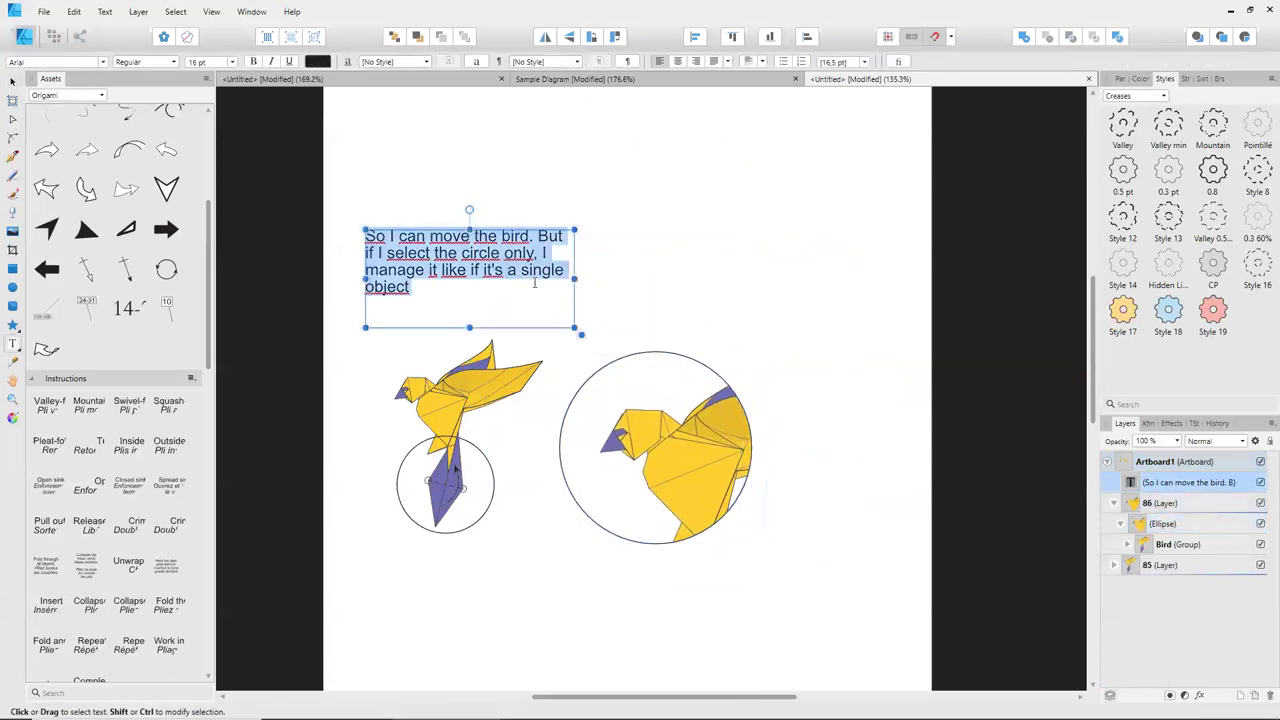
pyautogui.write('This nest idea is really po')
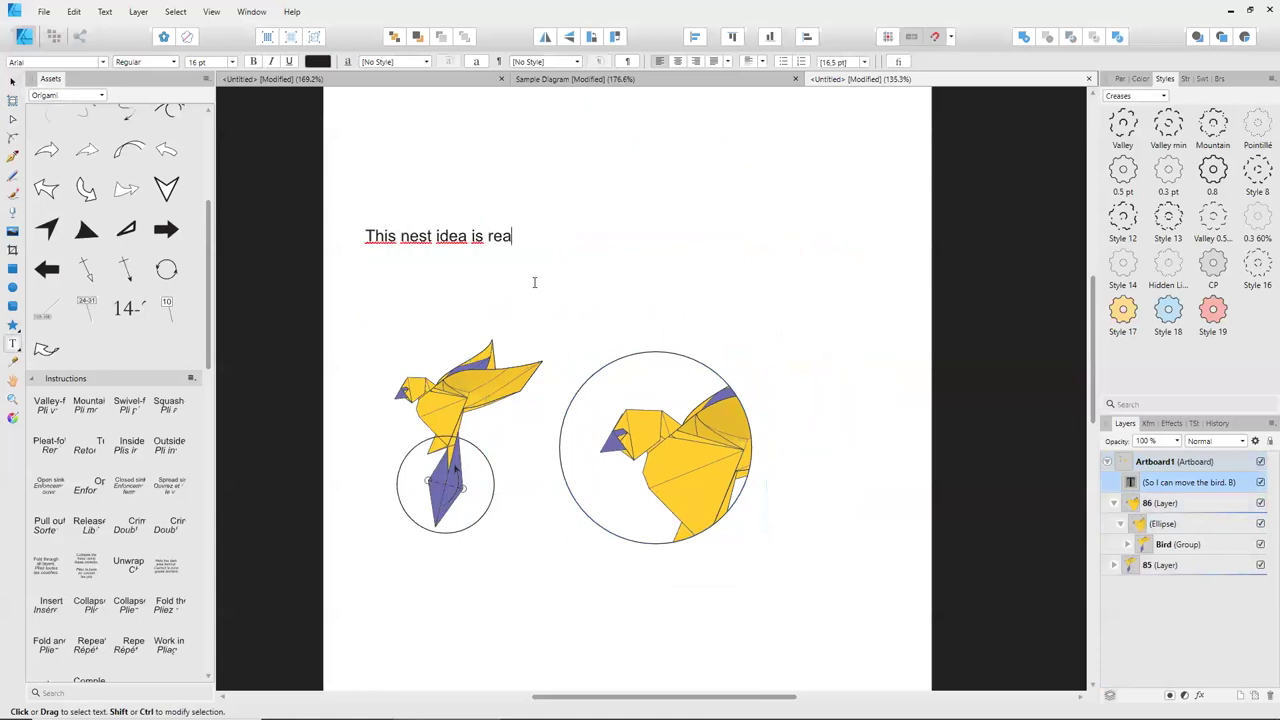
pyautogui.write('w')
pyautogui.write('erful and usefu')
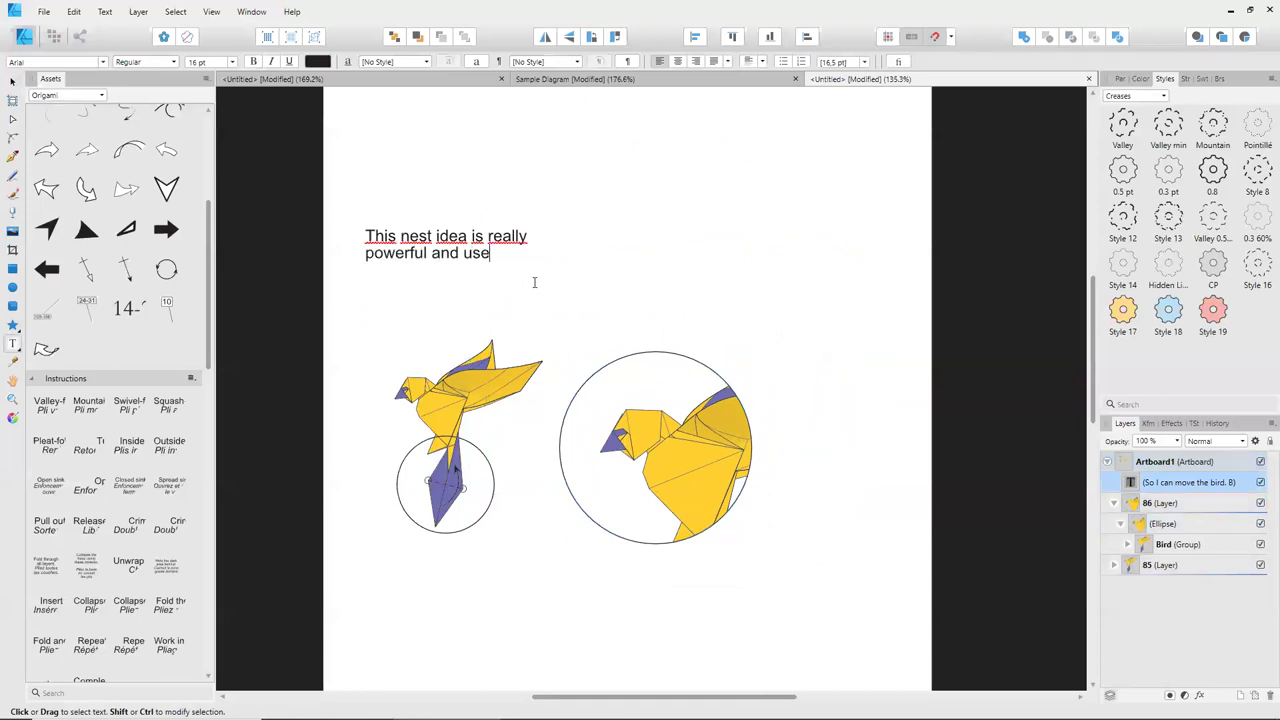
pyautogui.write('l when you draw diagram.')
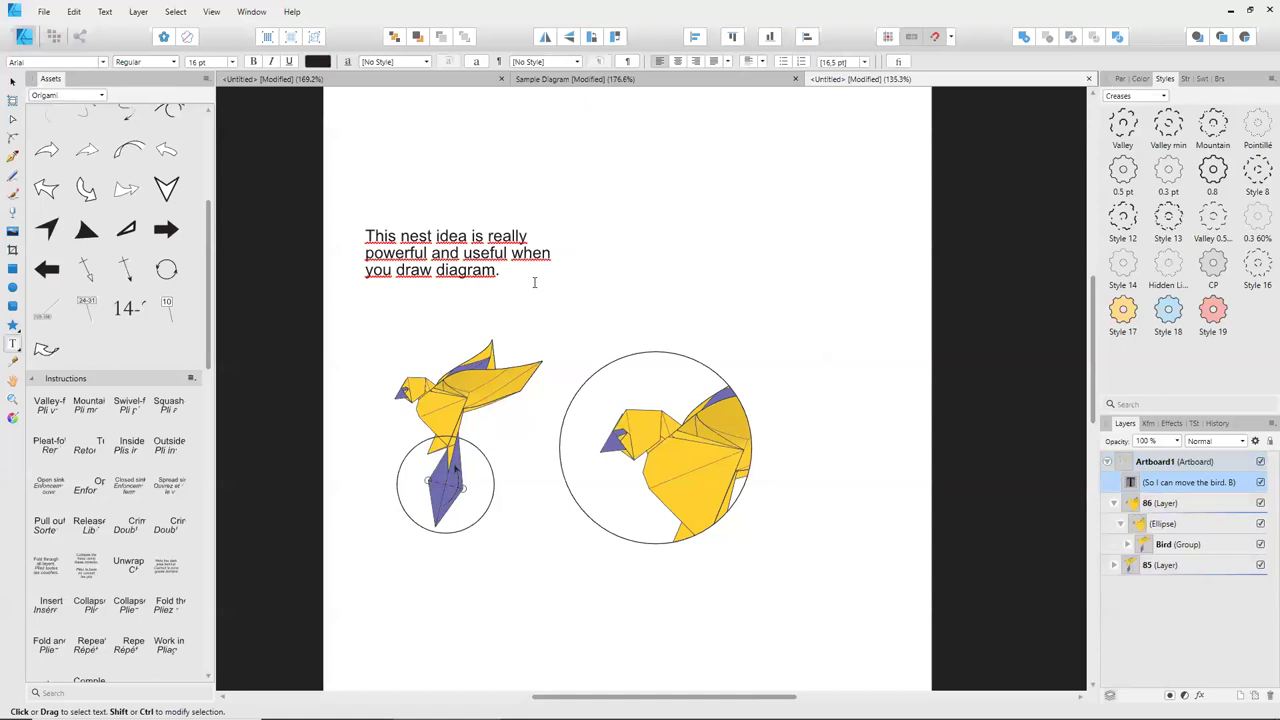
# Replace that sentence with 'This is an other example (even if I don't really use it often)'.
pyautogui.hotkey('ctrl', 'a')
pyautogui.write('This')
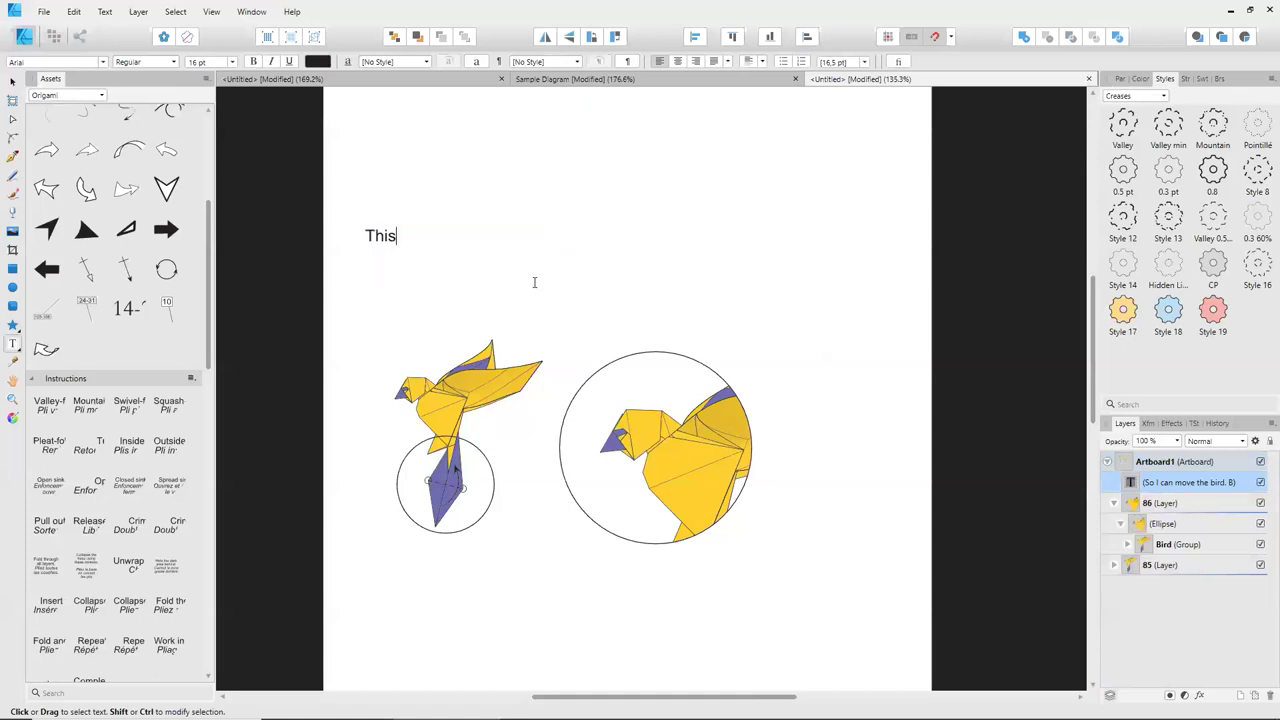
pyautogui.write(' is an other example (even if I di')
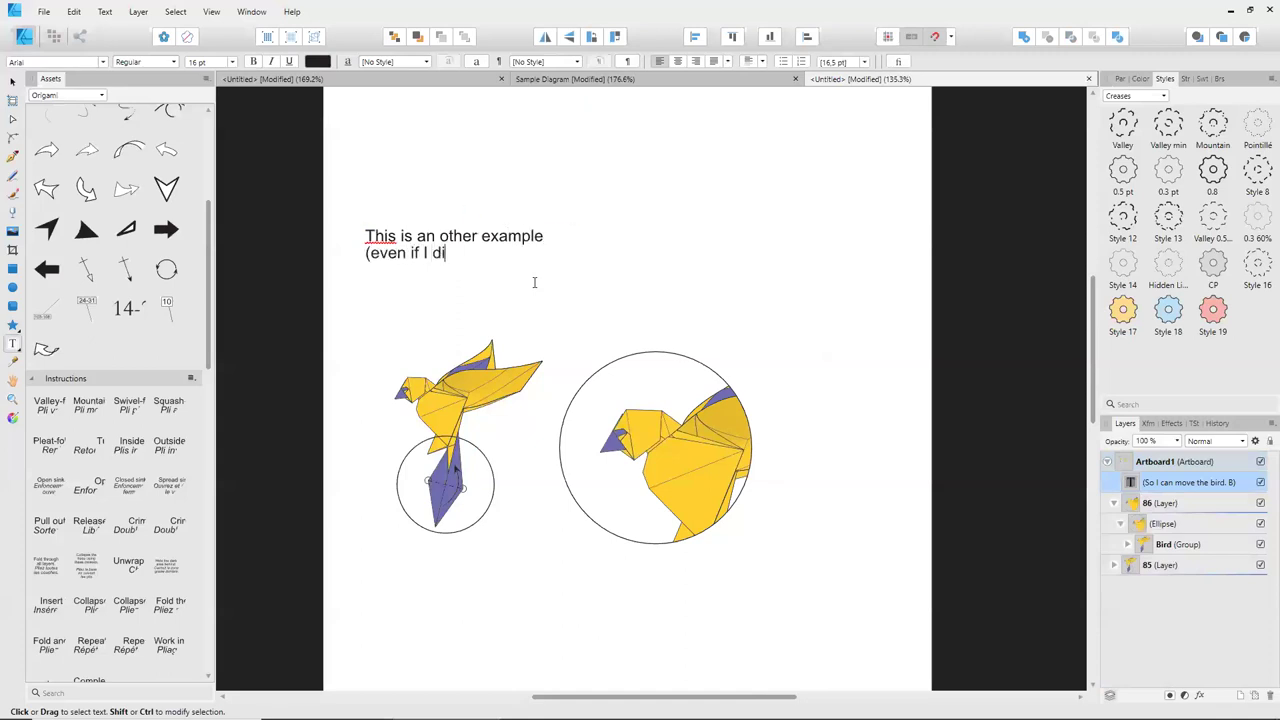
pyautogui.press('BackSpace')
pyautogui.write("on't really ")
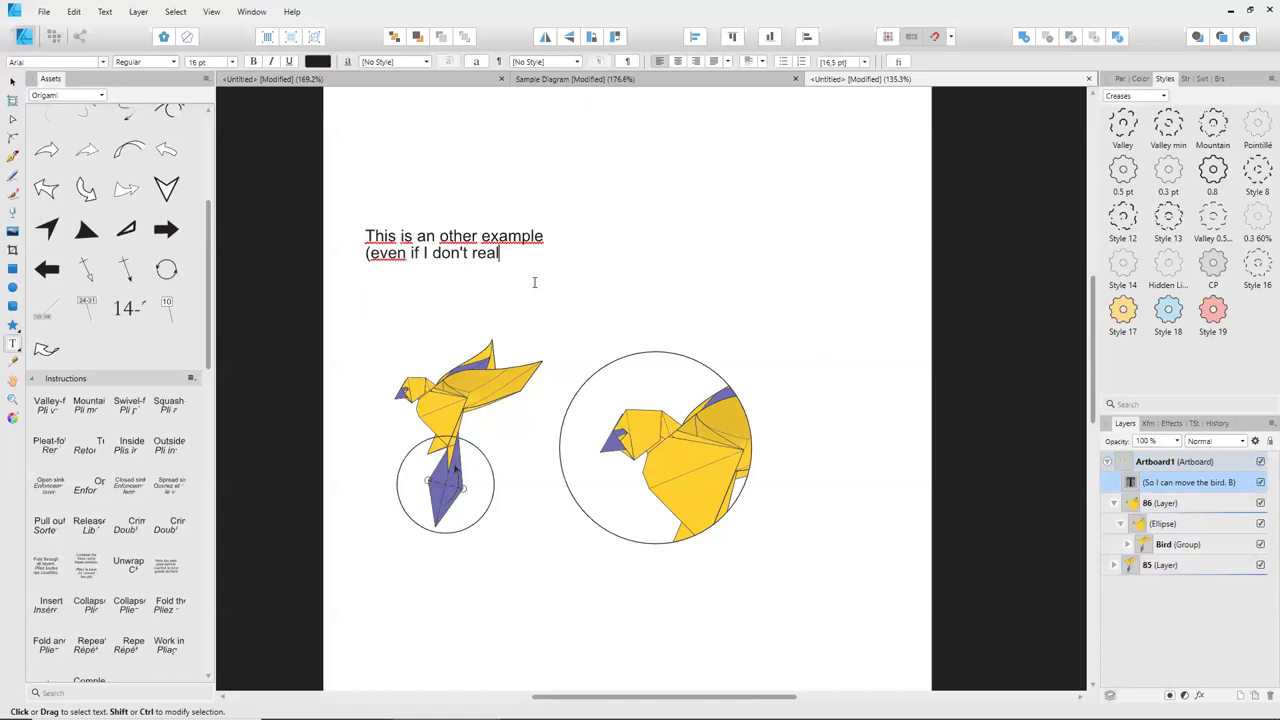
pyautogui.write('use it o')
pyautogui.write('ft')
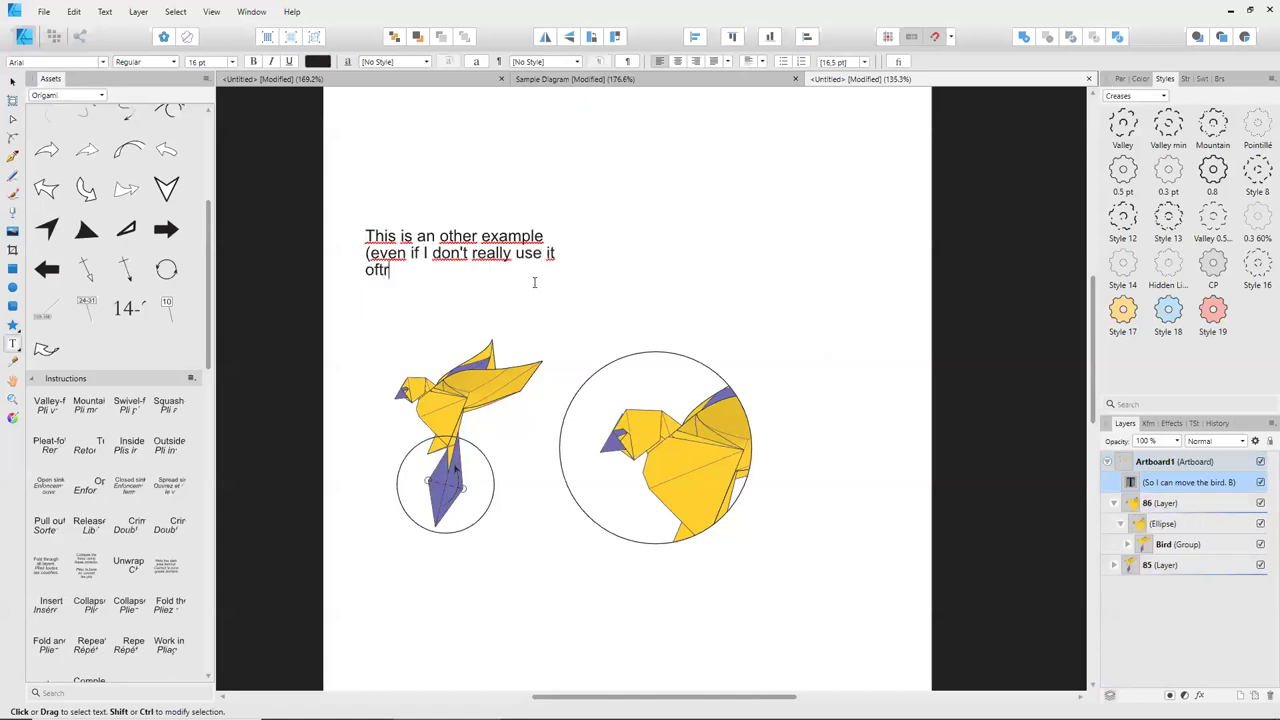
pyautogui.write('en)')
pyautogui.press('Escape')
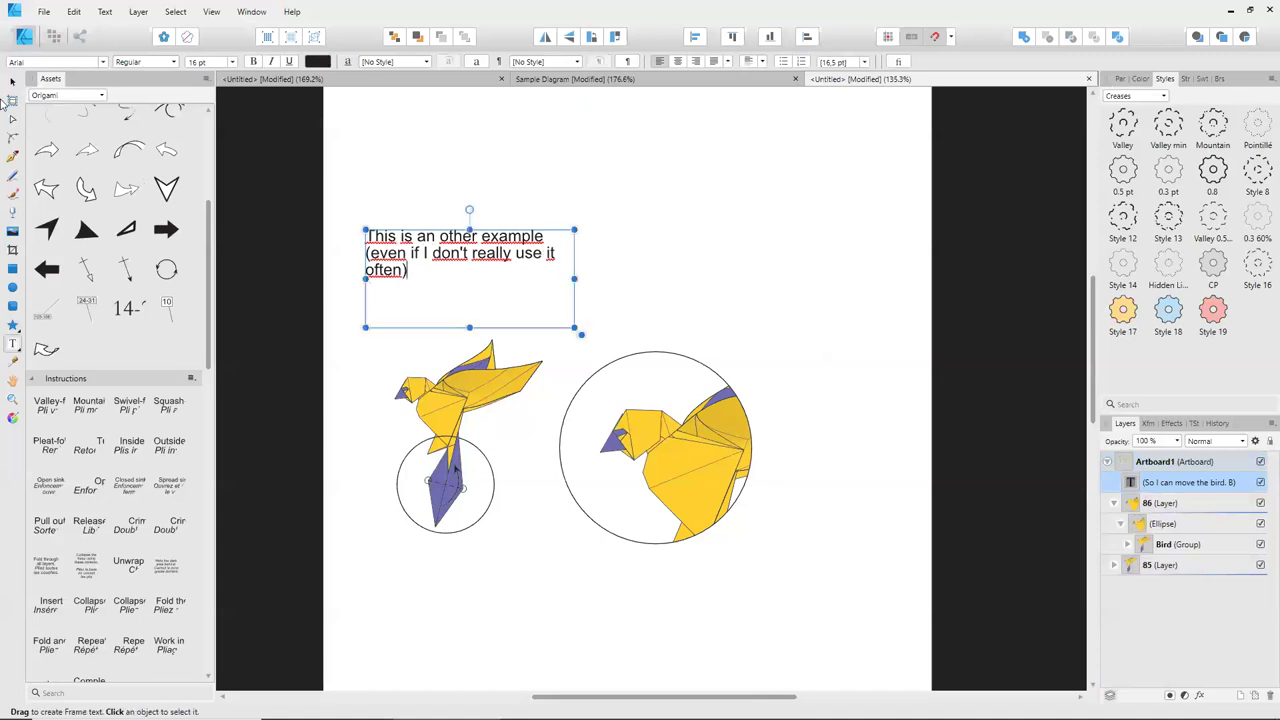
pyautogui.click(13, 81)
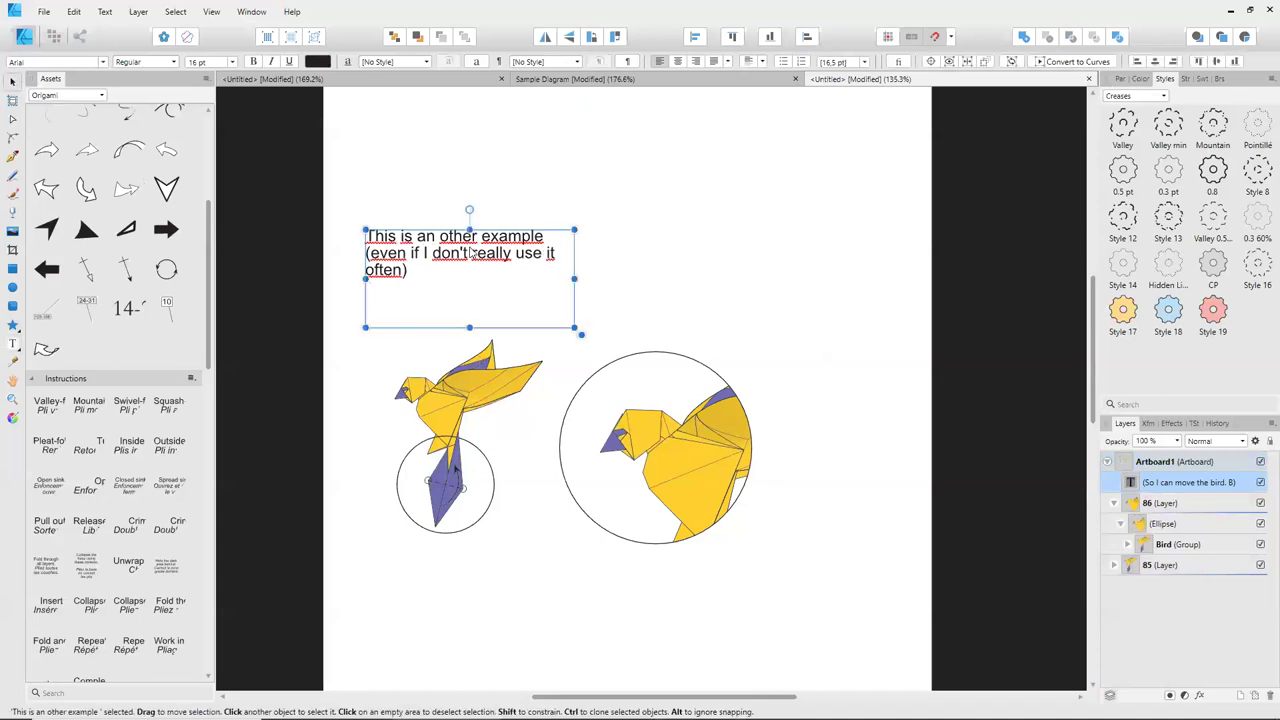
# Delete both birds and their circles, and draw a roughly 61 mm square below the note.
pyautogui.moveTo(834, 586); pyautogui.dragTo(351, 328)
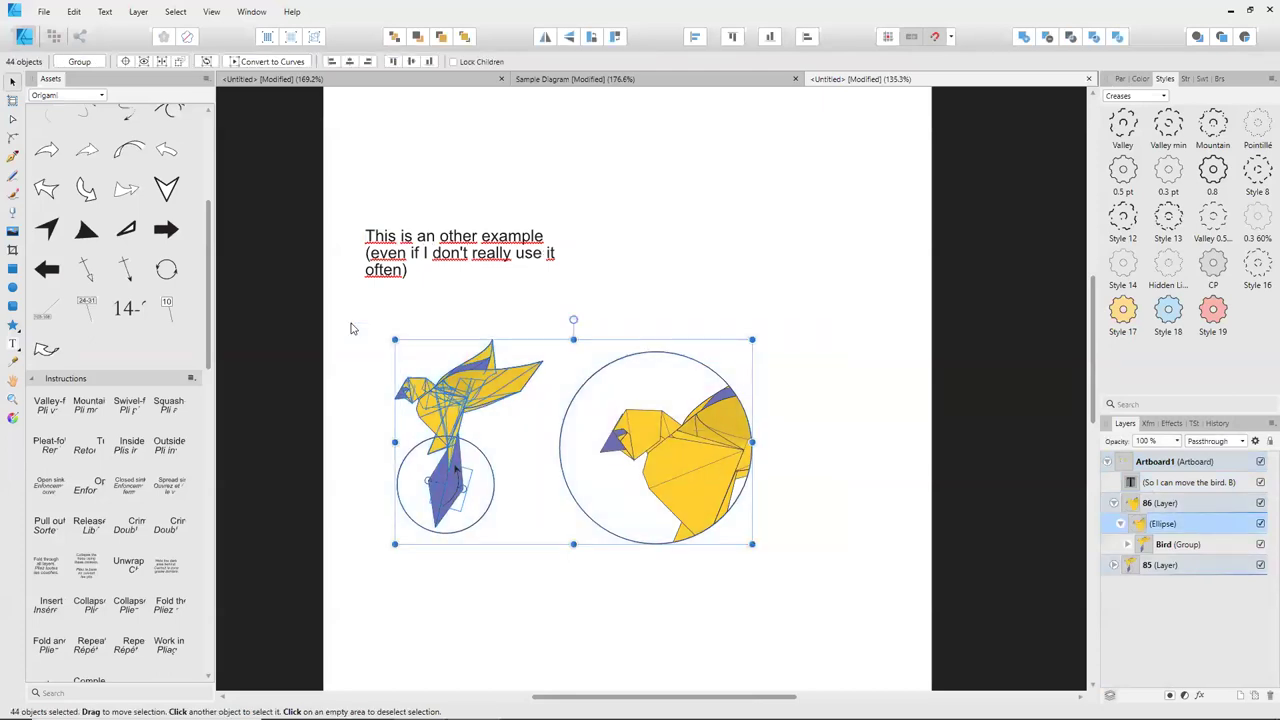
pyautogui.press('Delete')
pyautogui.click(12, 270)
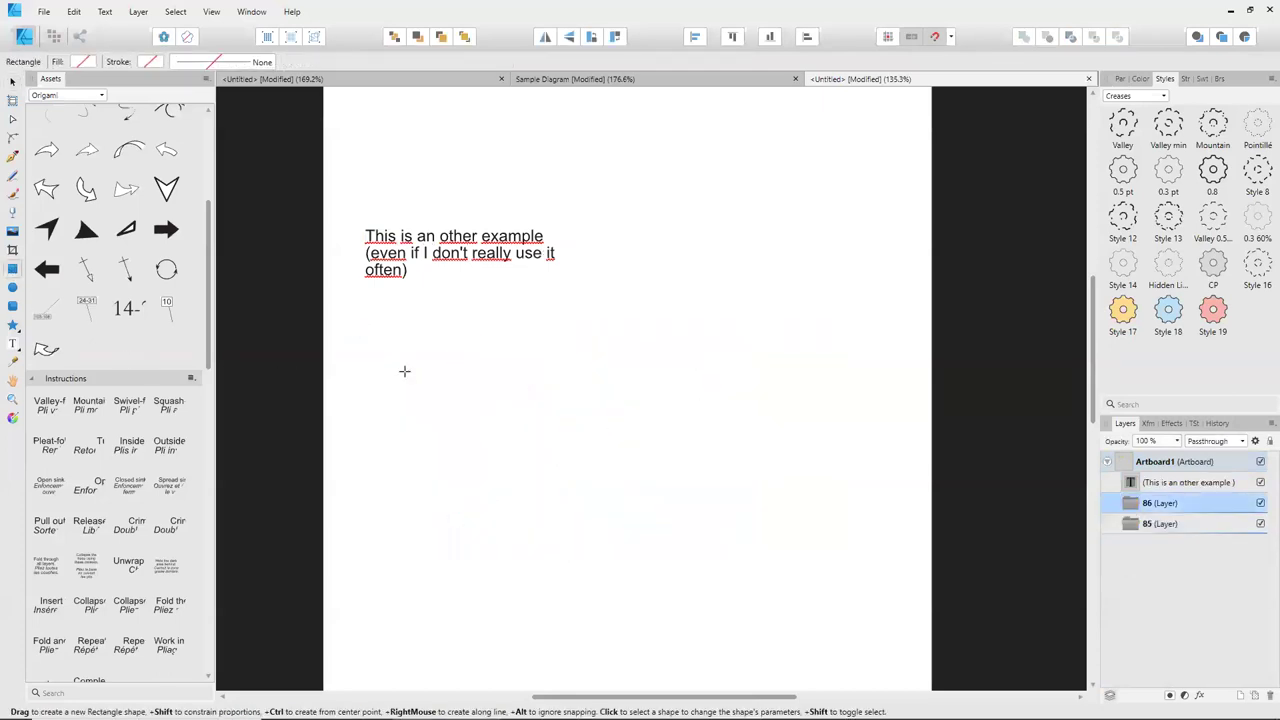
pyautogui.moveTo(443, 337); pyautogui.dragTo(604, 519)
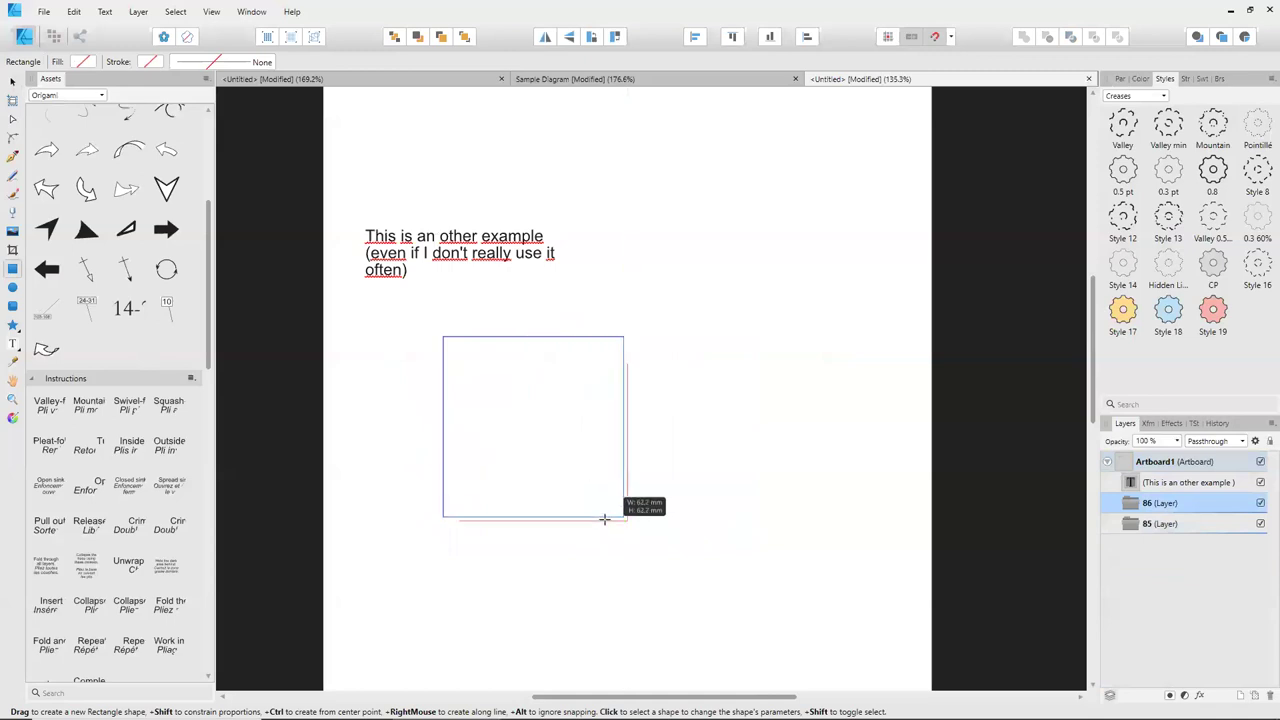
# Fill the square light blue with Style 18, rotate it 45° into a diamond, and convert it to curves.
pyautogui.click(1168, 310)
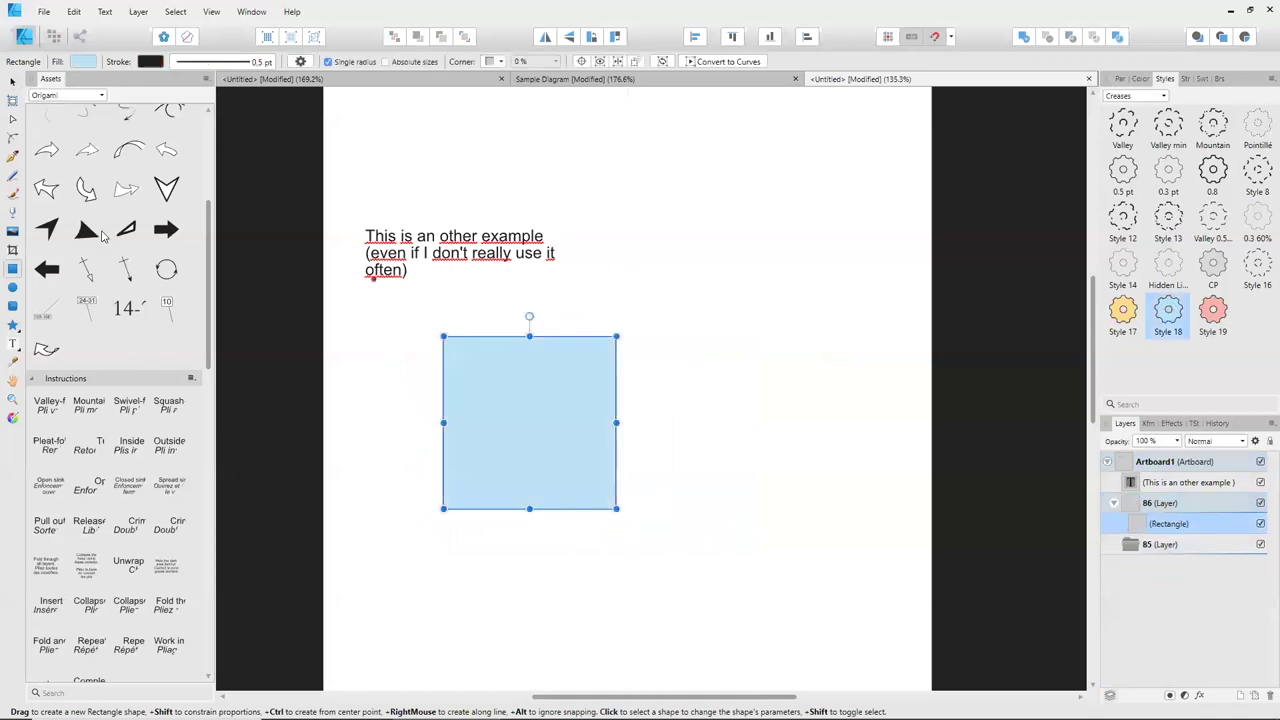
pyautogui.click(12, 80)
pyautogui.moveTo(529, 317)
pyautogui.mouseDown()
pyautogui.moveTo(598, 332)
pyautogui.moveTo(604, 347)
pyautogui.mouseUp()
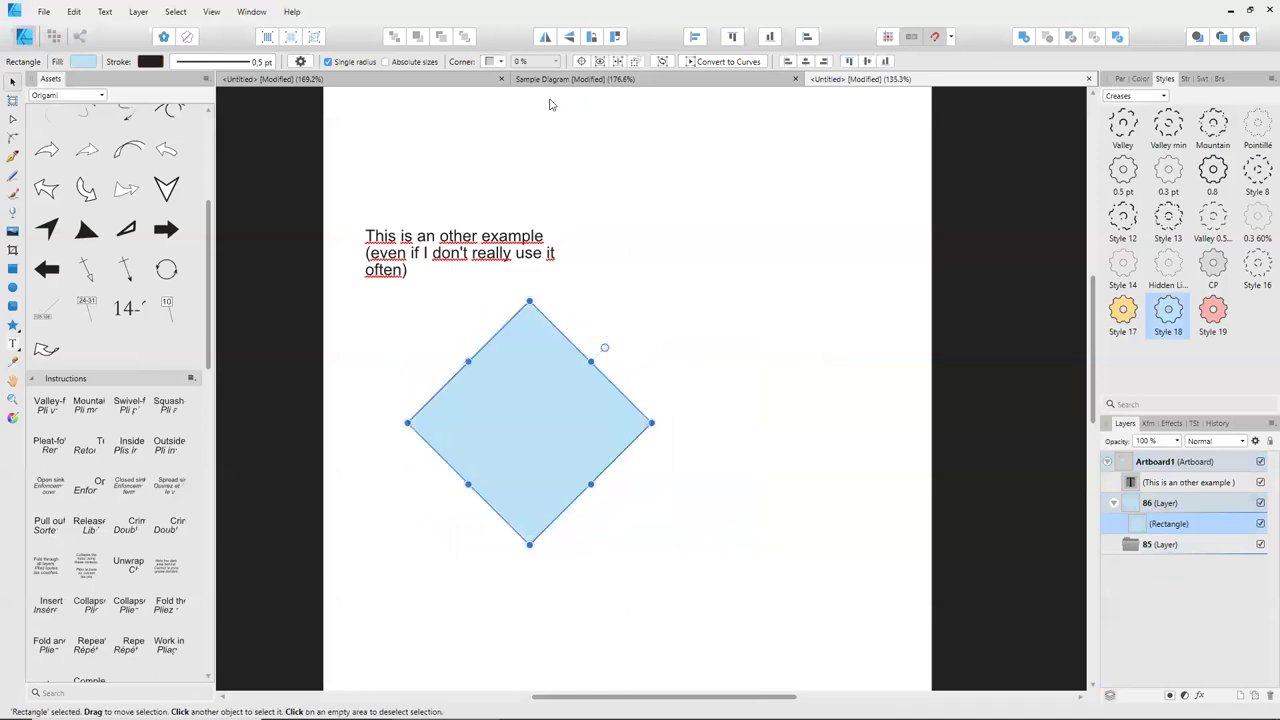
pyautogui.click(726, 63)
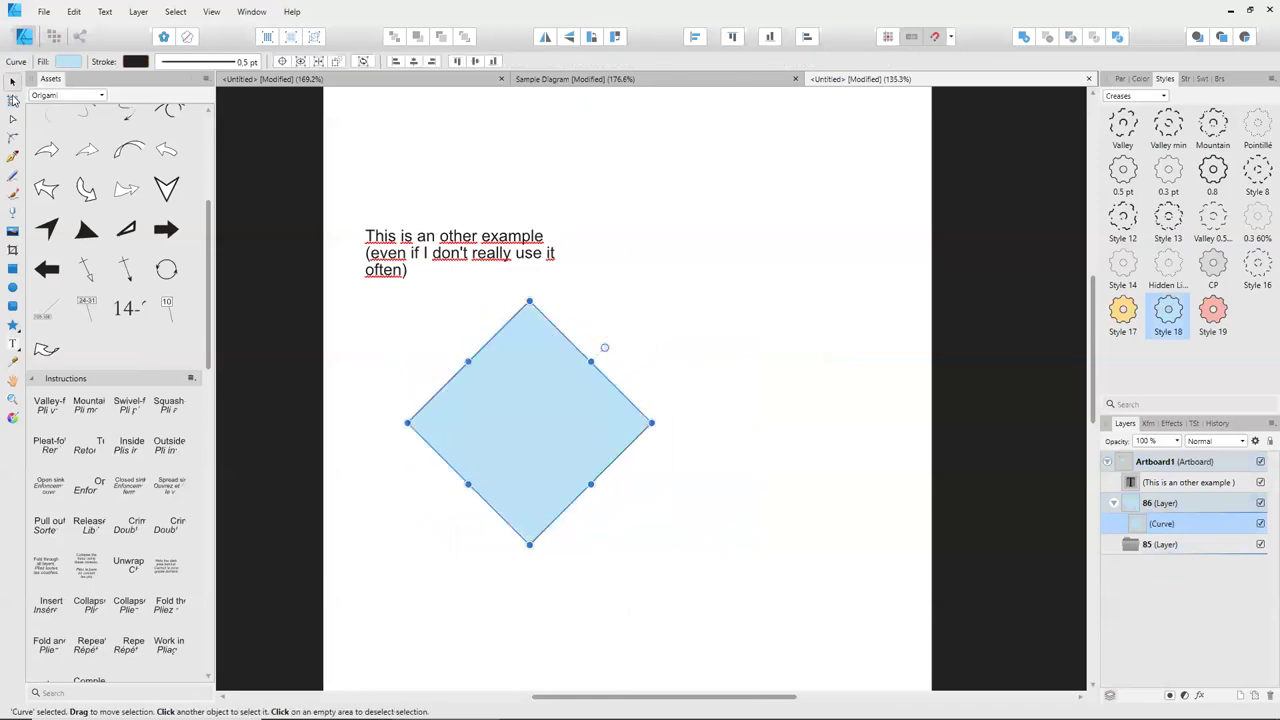
pyautogui.click(424, 501)
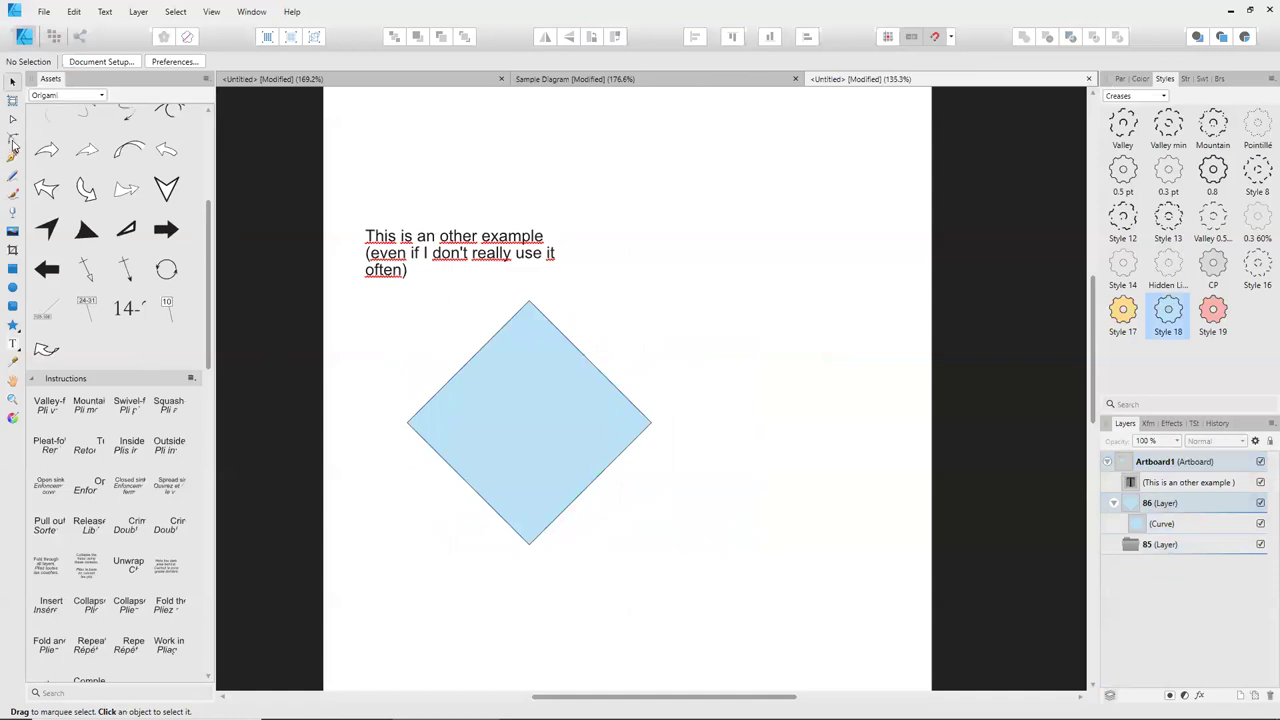
# Adjust the diamond's right corner node with the Node tool.
pyautogui.click(12, 119)
pyautogui.click(570, 444)
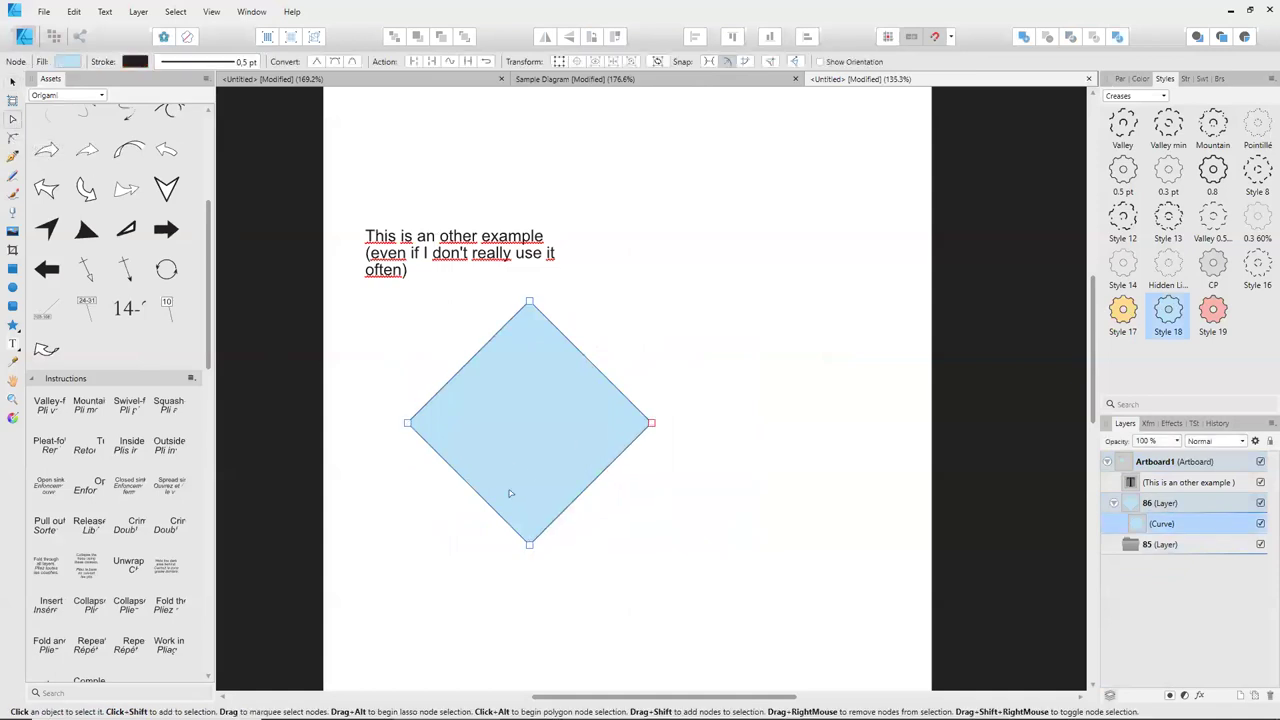
pyautogui.scroll(3, 515, 505)
pyautogui.moveTo(779, 342)
pyautogui.mouseDown()
pyautogui.moveTo(680, 243)
pyautogui.moveTo(779, 341)
pyautogui.mouseUp()
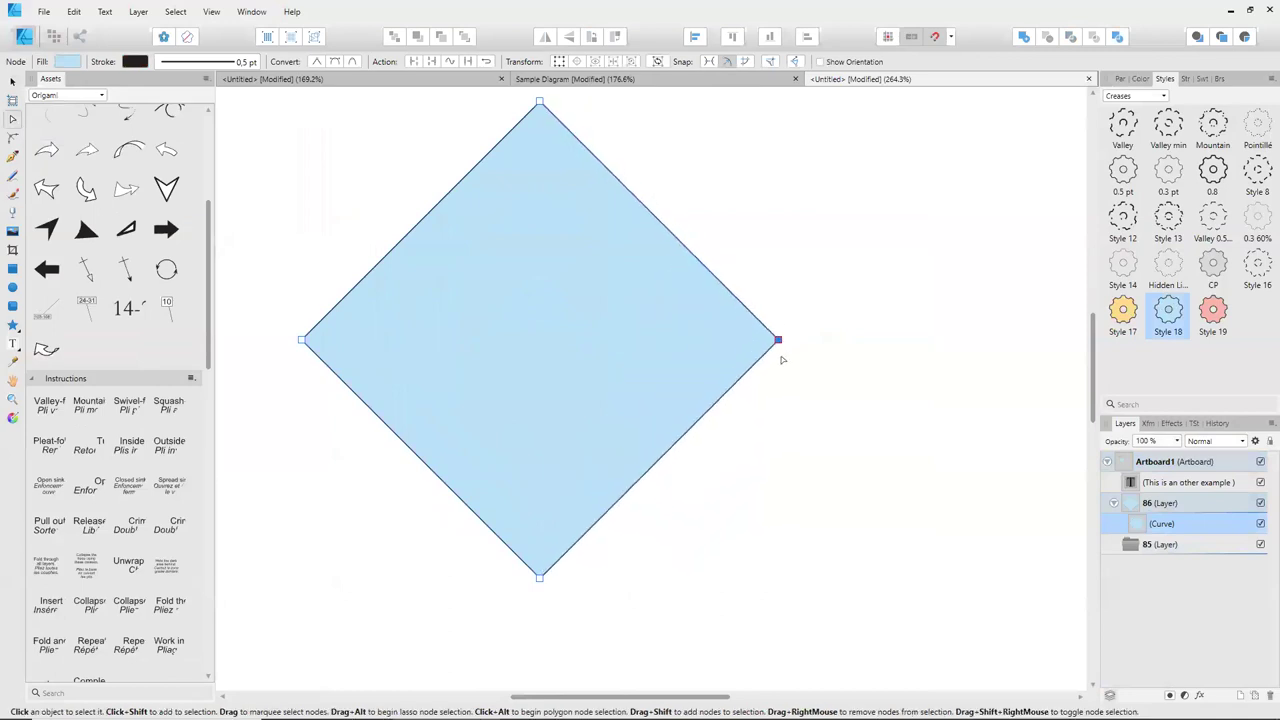
pyautogui.click(13, 158)
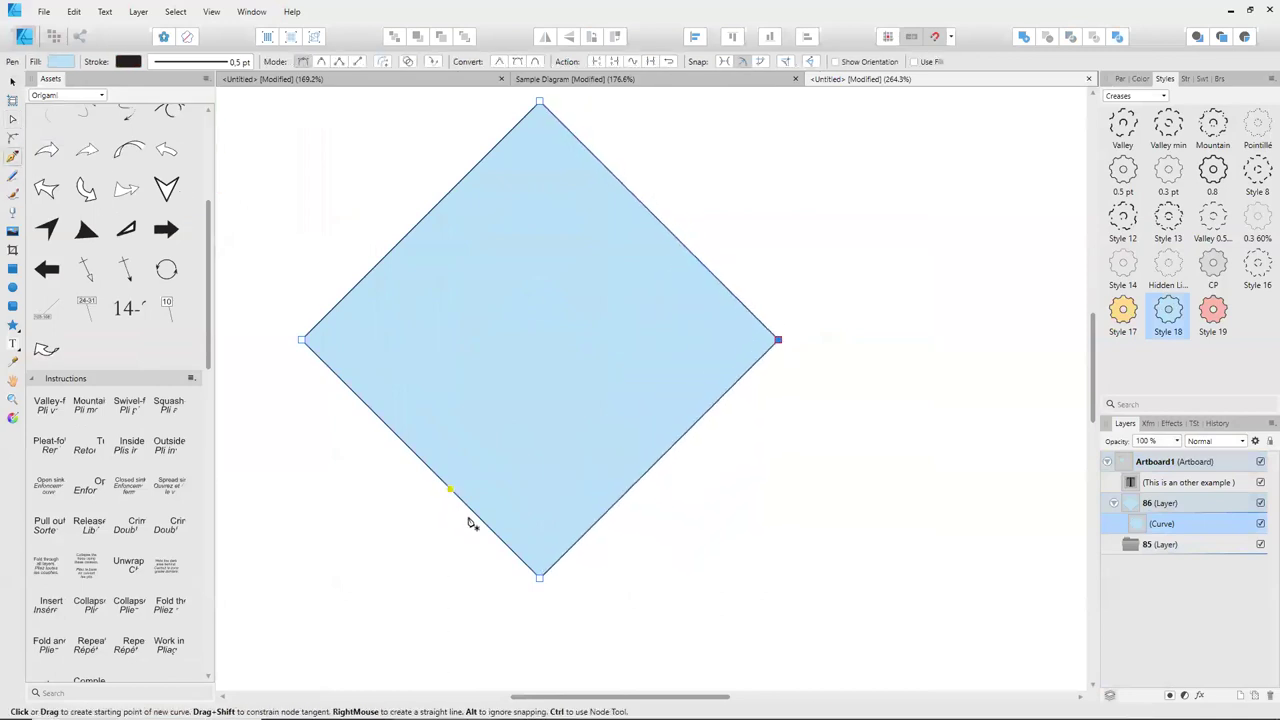
# Draw a straight crease from the diamond's bottom corner to beyond its upper-right edge.
pyautogui.press('Escape')
pyautogui.click(539, 577)
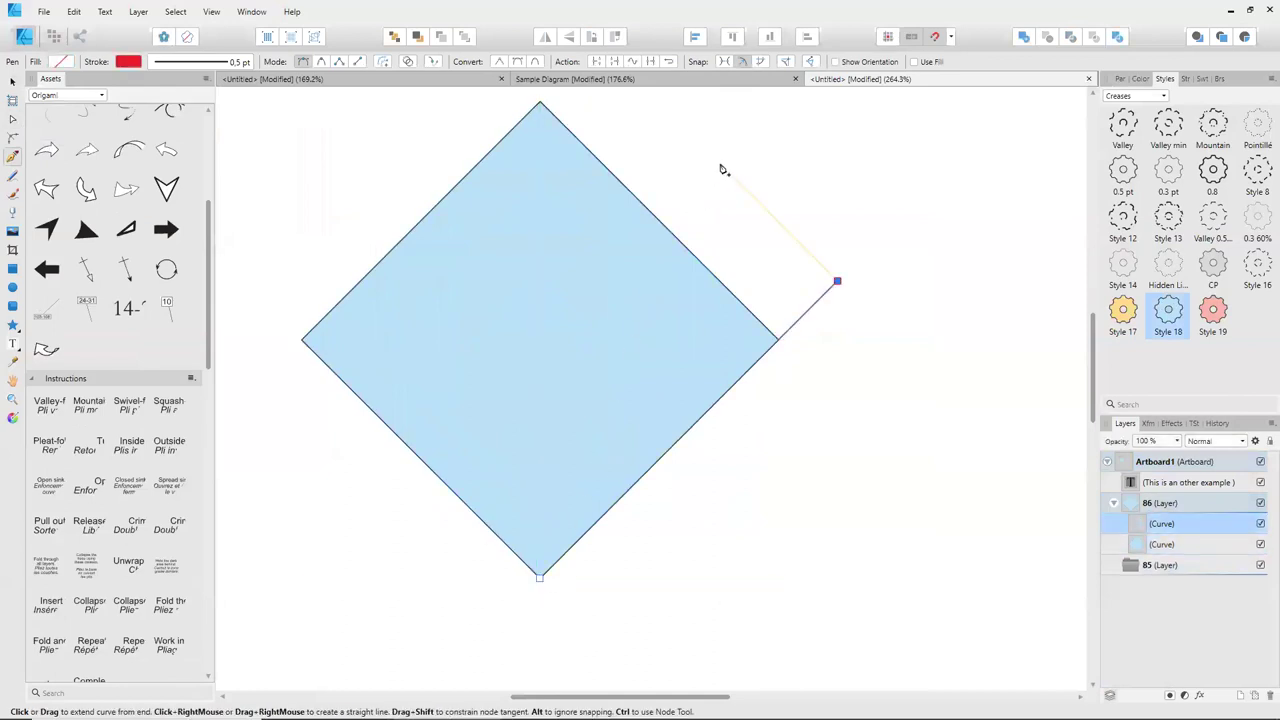
pyautogui.hotkey('ctrl', 'z')
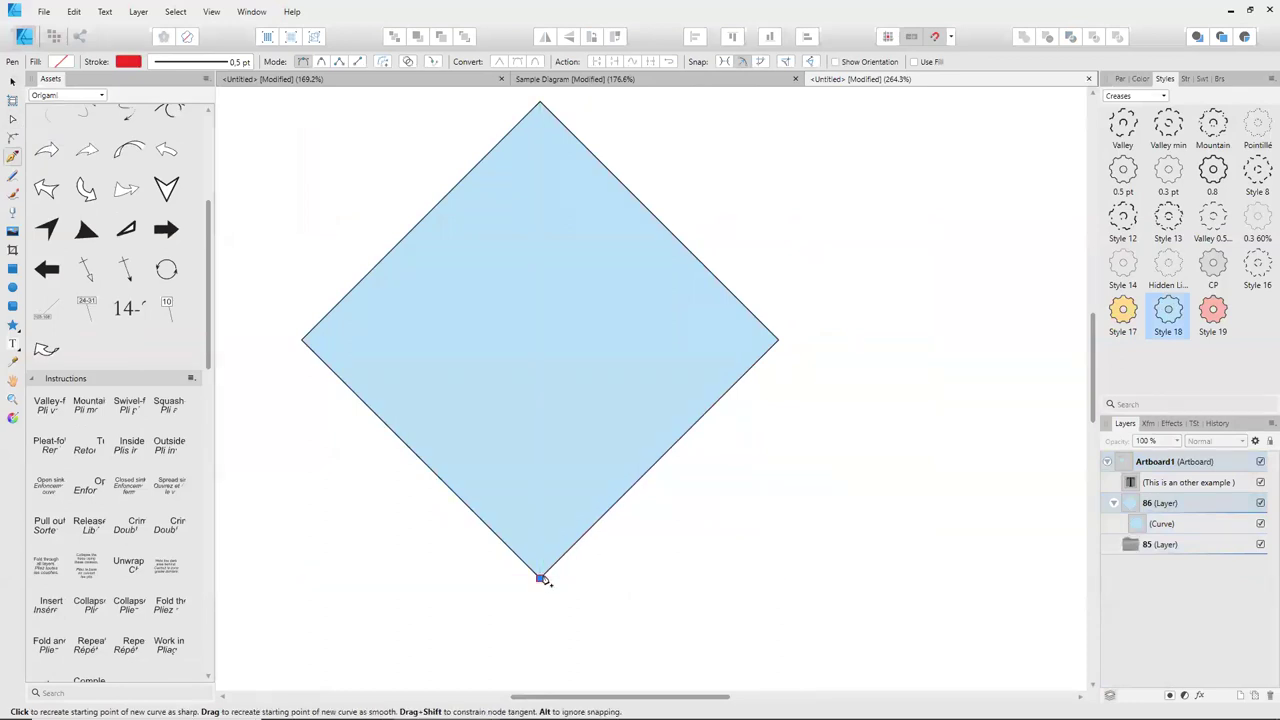
pyautogui.click(718, 143)
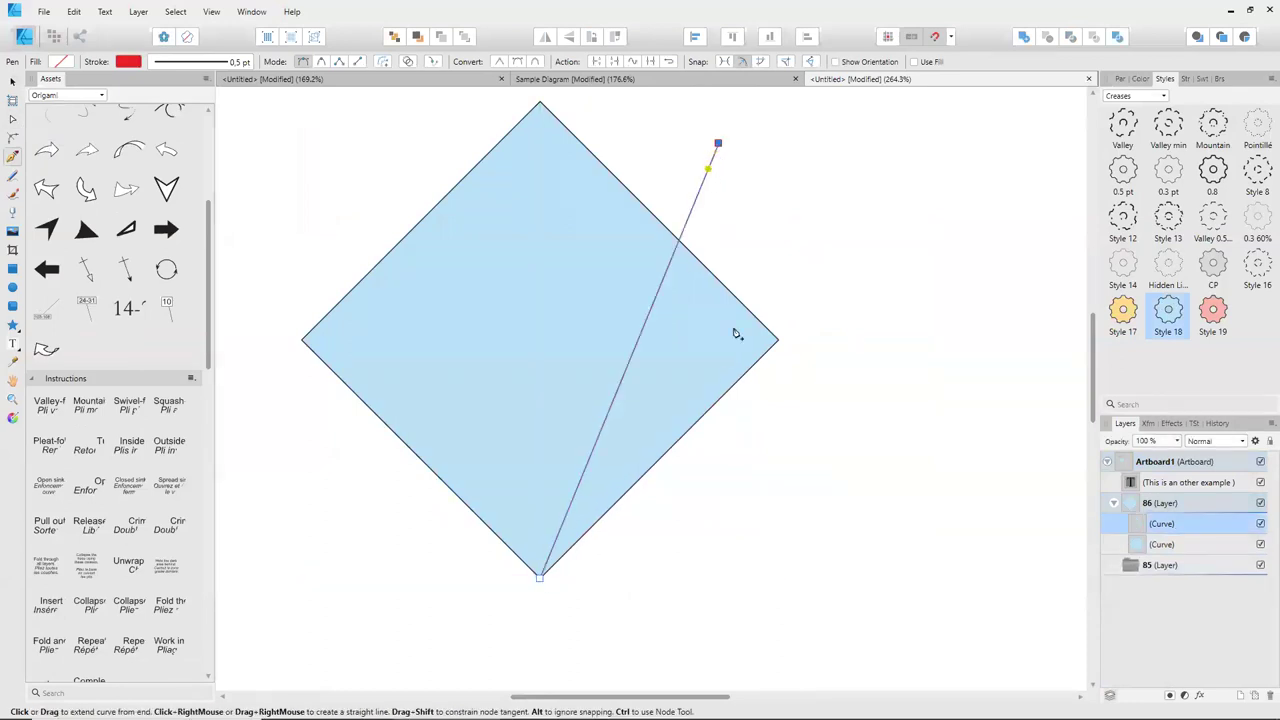
pyautogui.click(1122, 128)
pyautogui.scroll(-3, 817, 523)
pyautogui.scroll(1, 789, 591)
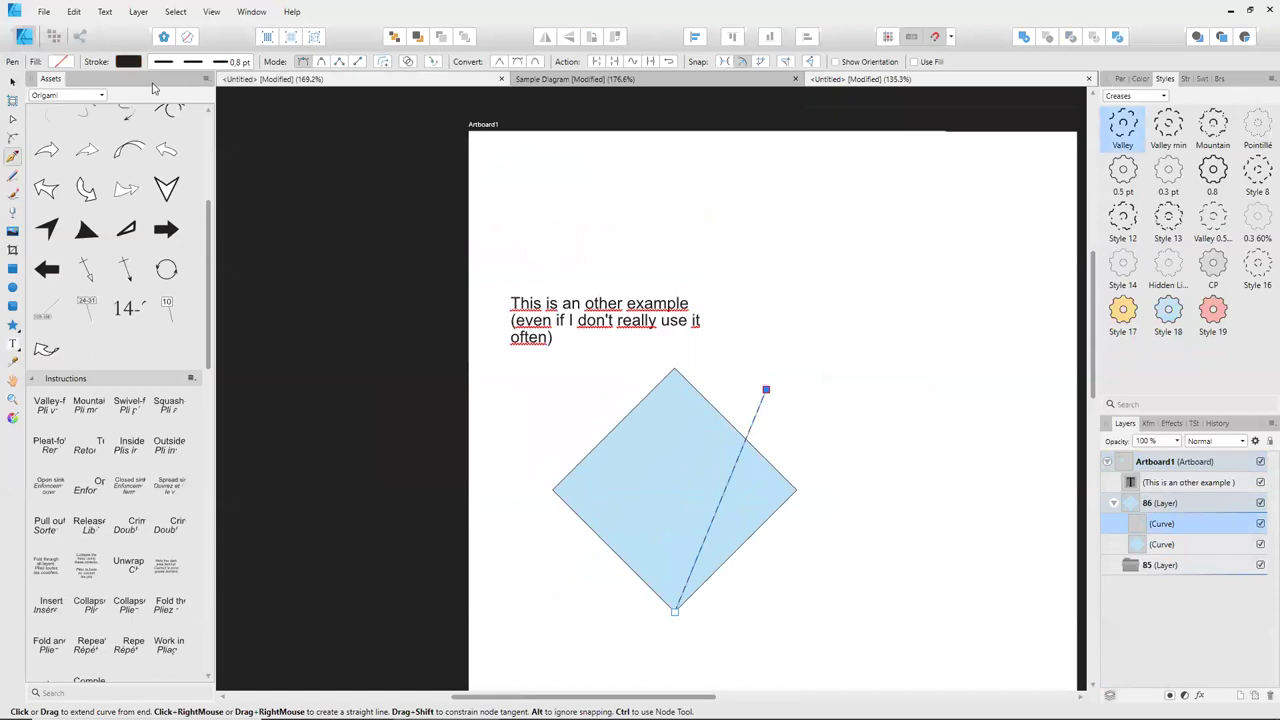
pyautogui.click(12, 83)
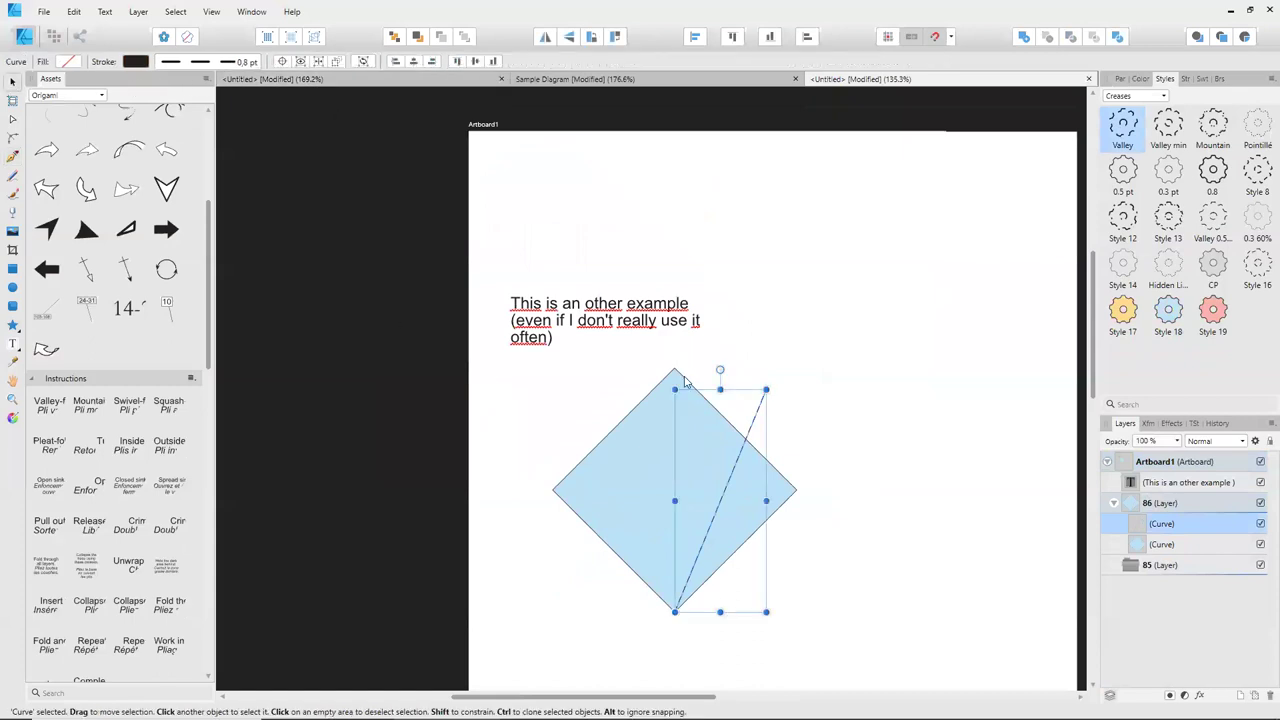
pyautogui.click(622, 316)
pyautogui.doubleClick(625, 316)
# Rewrite the note: the crease should be inside the square, so select it and update its size.
pyautogui.hotkey('ctrl', 'a')
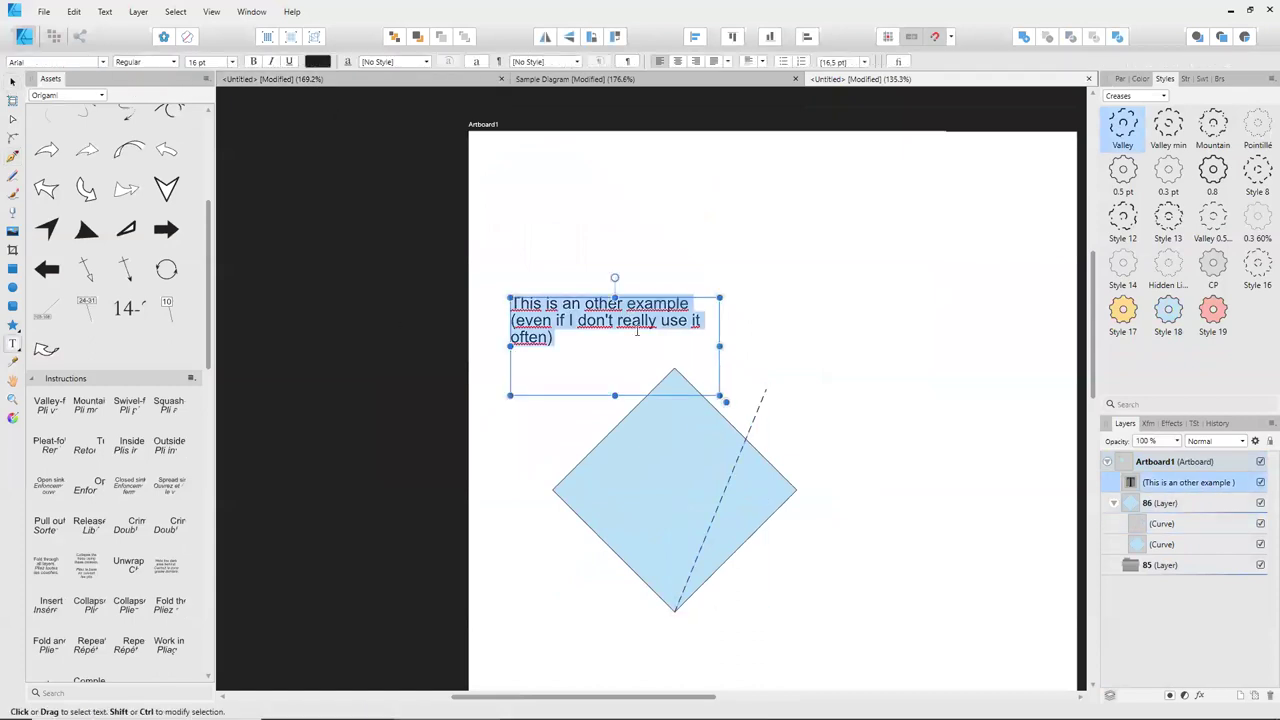
pyautogui.write('I want th')
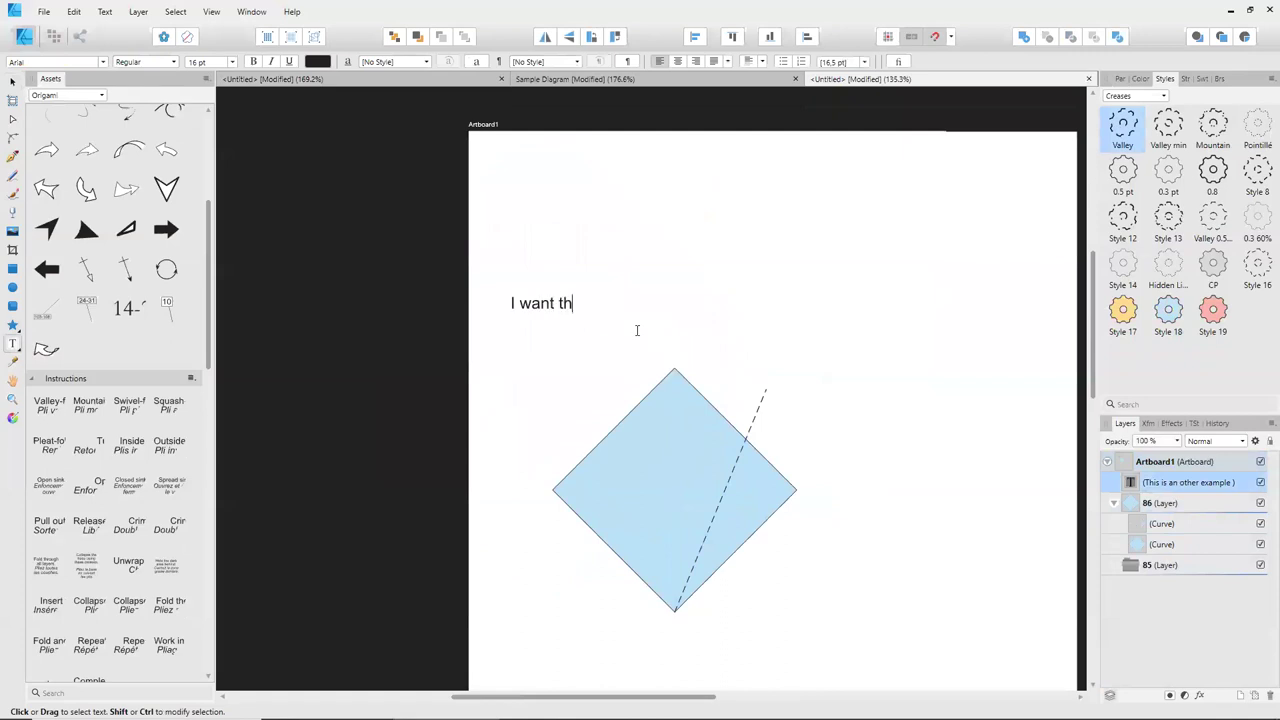
pyautogui.write('at the cera')
pyautogui.write('ease')
pyautogui.write('s include')
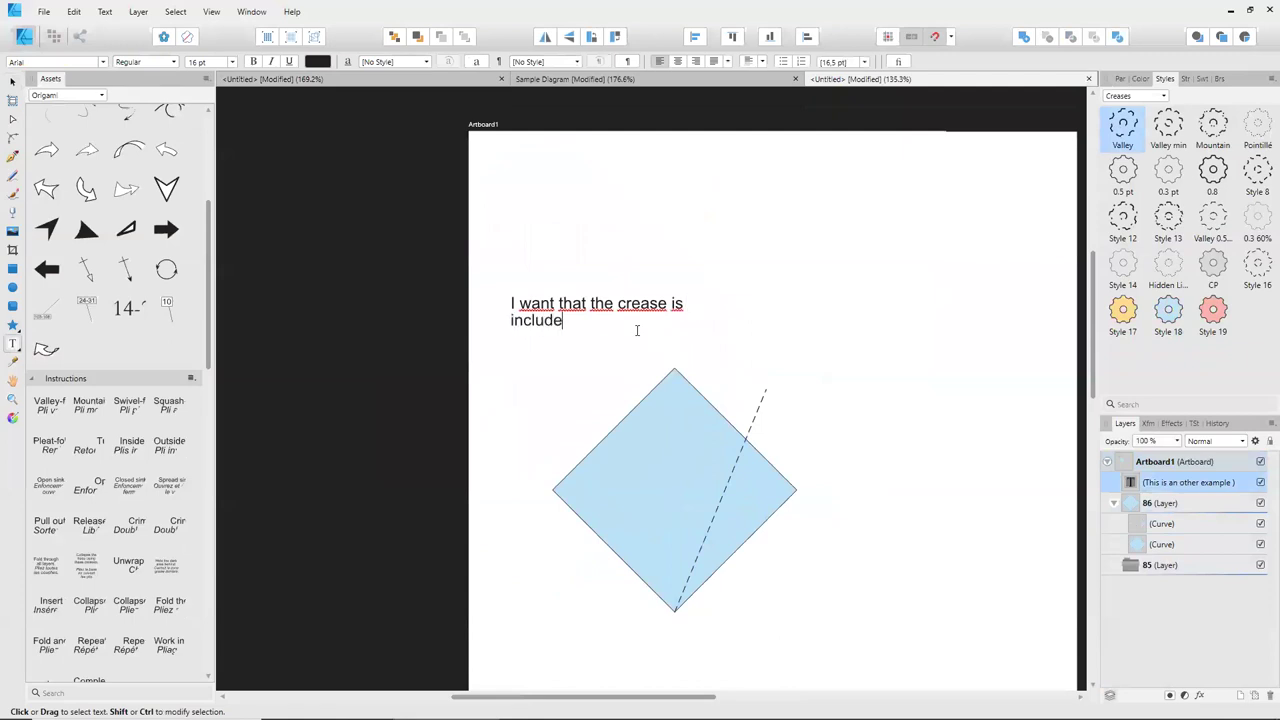
pyautogui.write('nside th')
pyautogui.write('qau')
pyautogui.press('BackSpace')
pyautogui.press('BackSpace')
pyautogui.write('aue')
pyautogui.press('BackSpace')
pyautogui.press('BackSpace')
pyautogui.press('BackSpace')
pyautogui.write('re.')
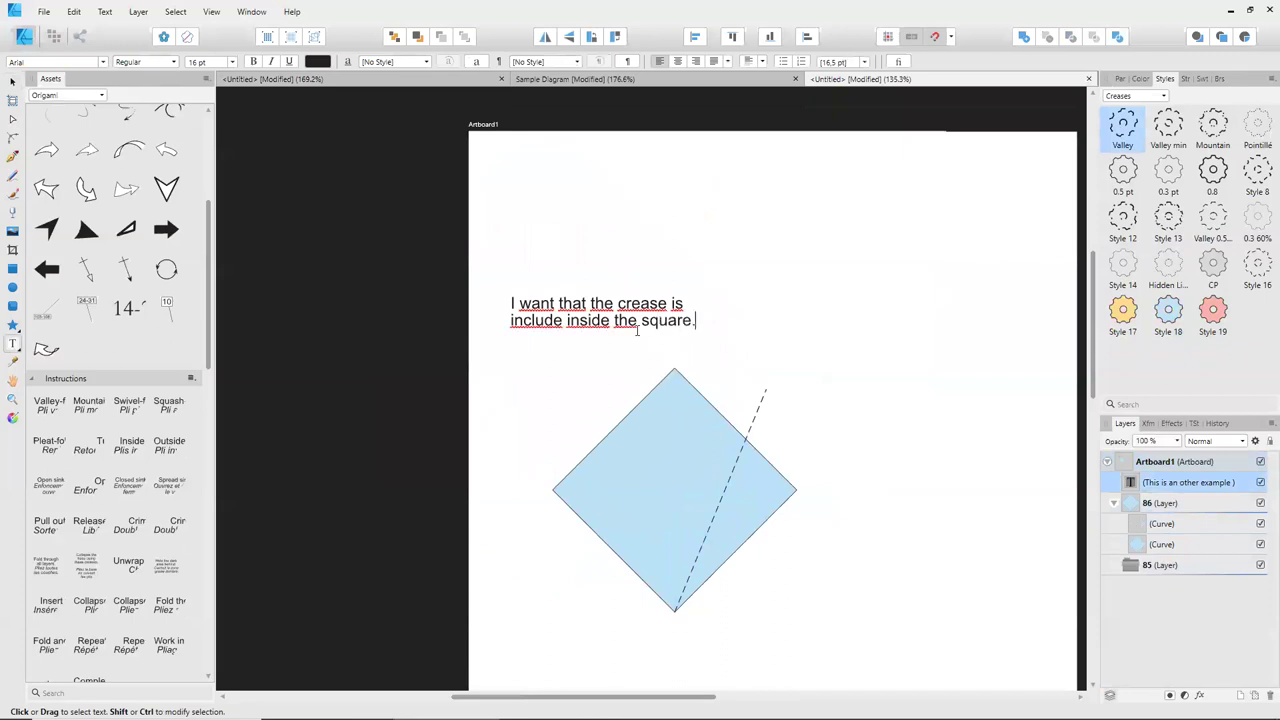
pyautogui.write(' I can select th')
pyautogui.press('BackSpace')
pyautogui.write('e crease and update the size')
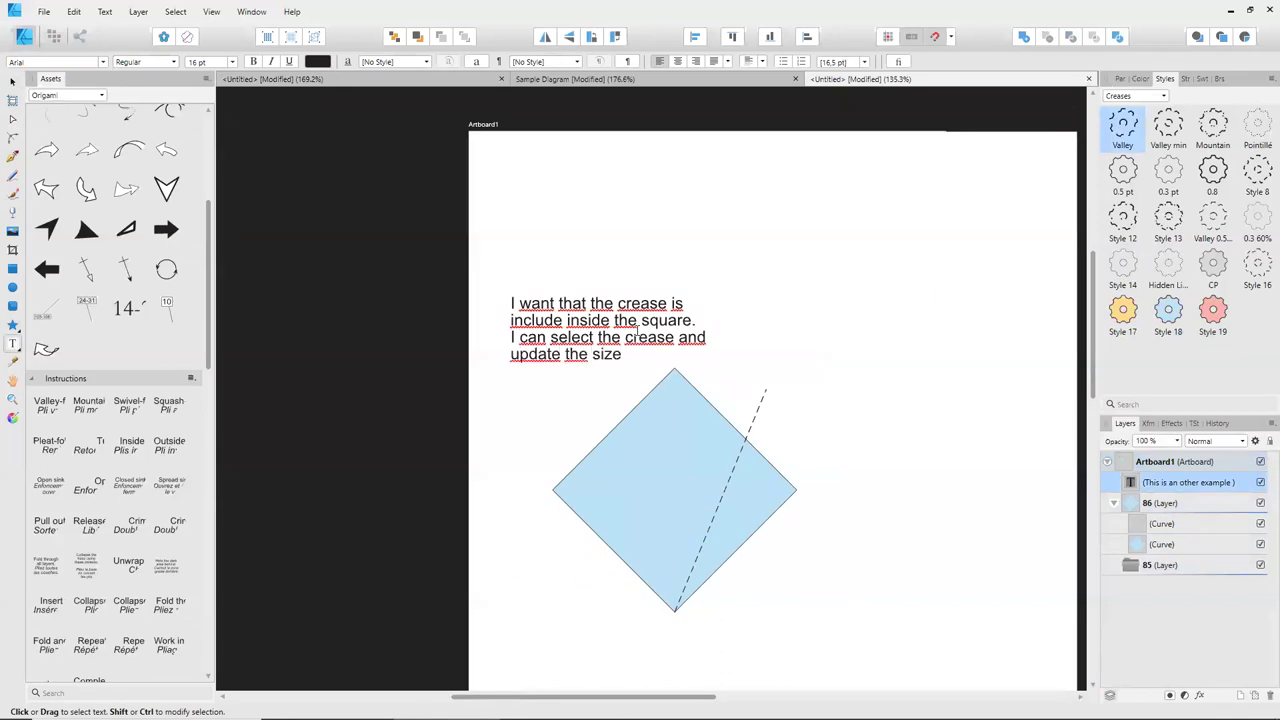
pyautogui.press('Escape')
# Try shortening the dashed crease to the square's edge, then undo the change.
pyautogui.click(14, 87)
pyautogui.scroll(3, 751, 535)
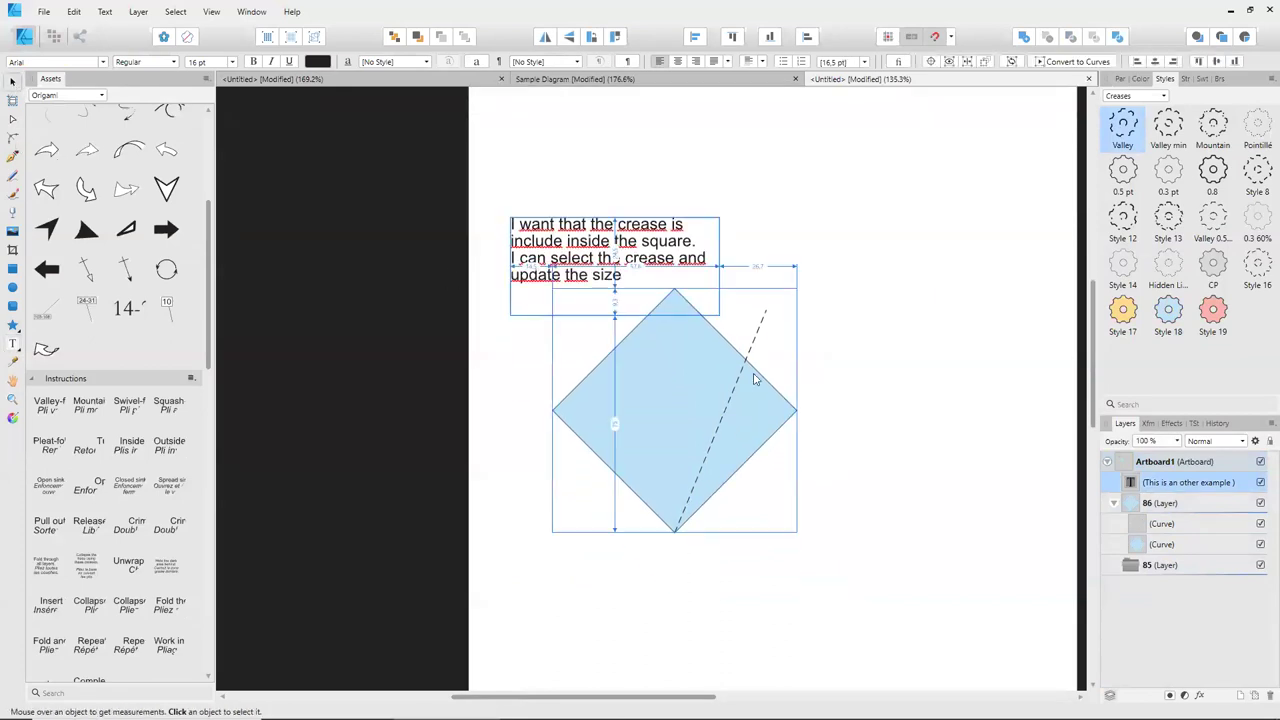
pyautogui.click(768, 281)
pyautogui.moveTo(777, 251); pyautogui.dragTo(735, 347)
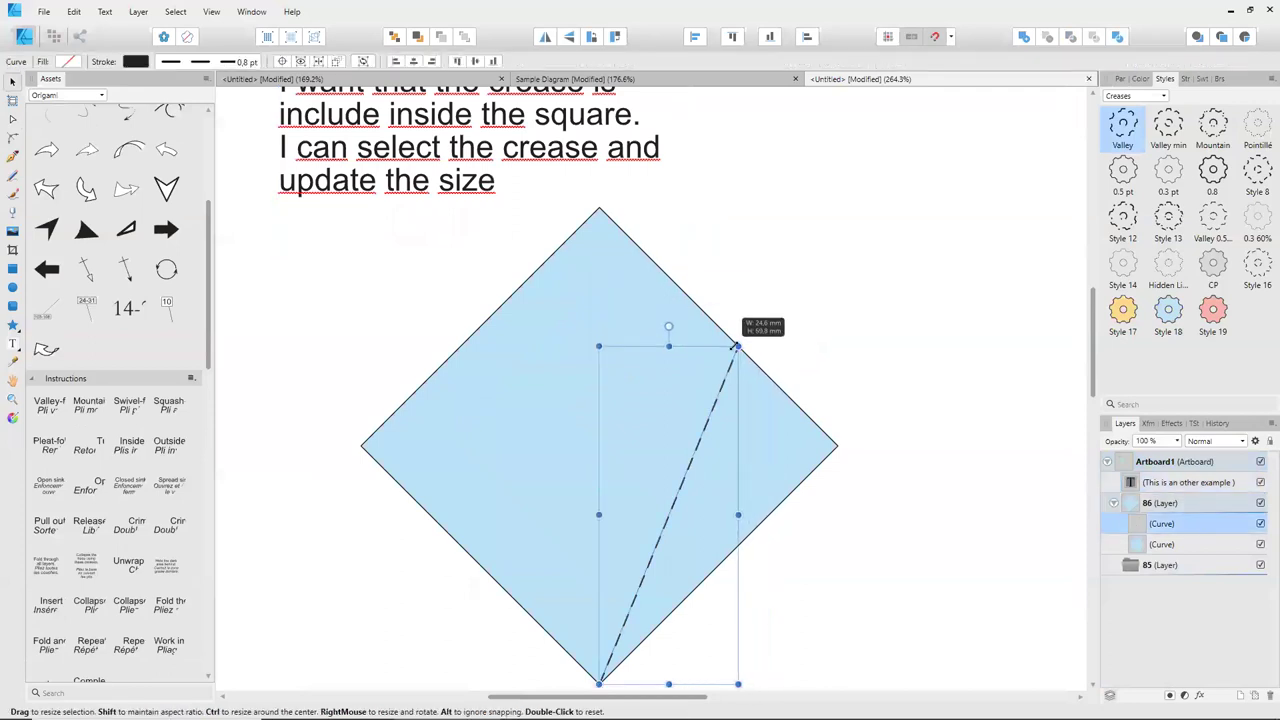
pyautogui.hotkey('ctrl', 'z')
pyautogui.scroll(-3, 737, 434)
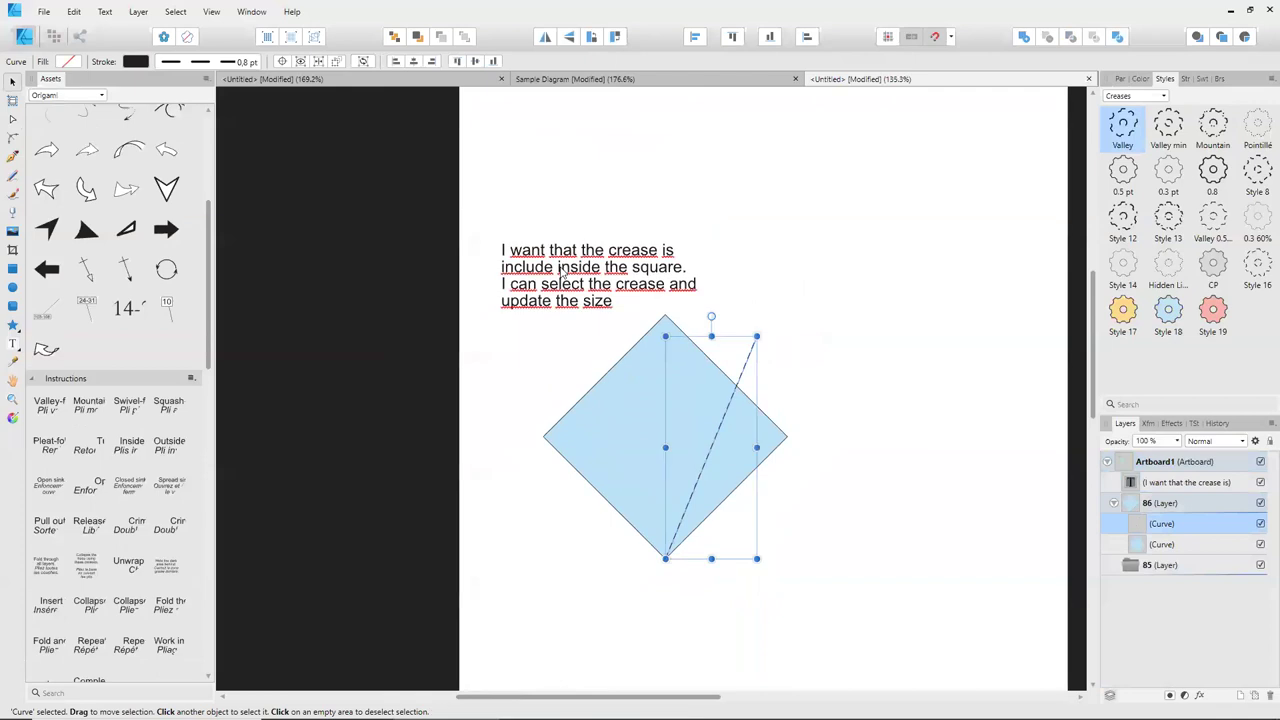
pyautogui.click(577, 288)
pyautogui.doubleClick(577, 288)
# Rewrite the note to say the nest feature works by moving the valley-fold into the square.
pyautogui.hotkey('ctrl', 'a')
pyautogui.write('B')
pyautogui.write('an eas')
pyautogui.write('ly')
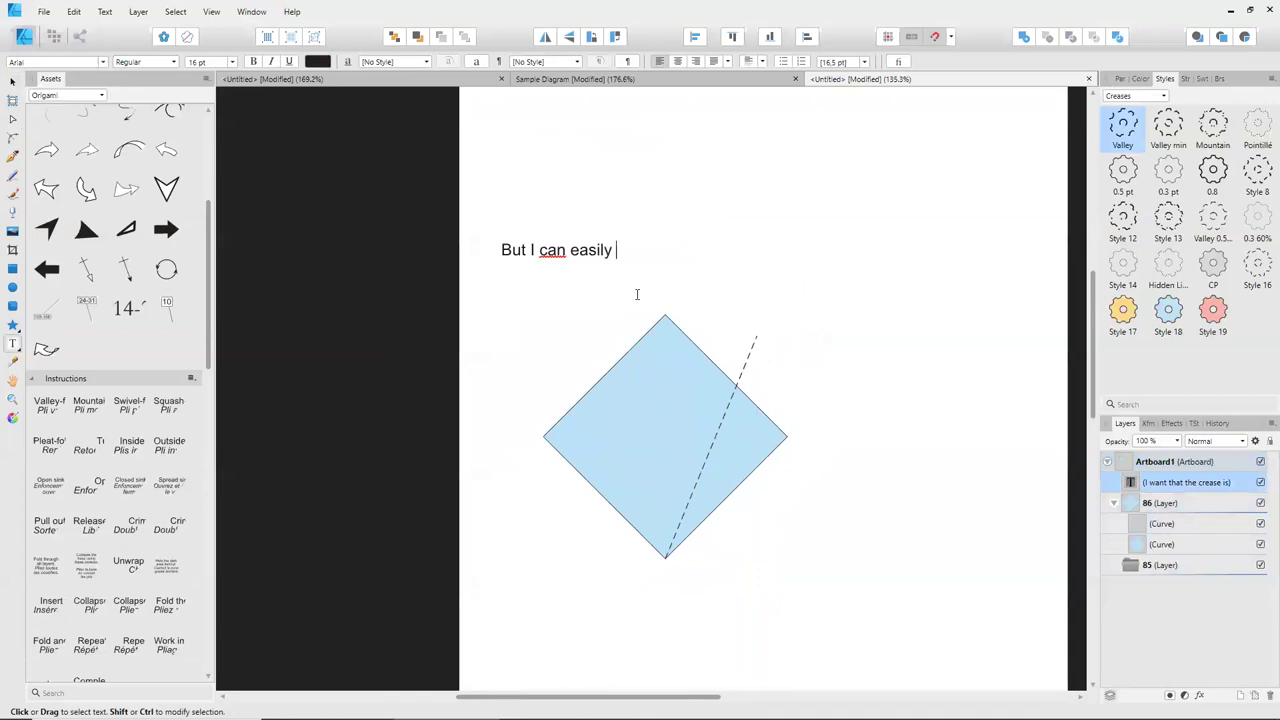
pyautogui.write(' do t')
pyautogui.write('th the nes')
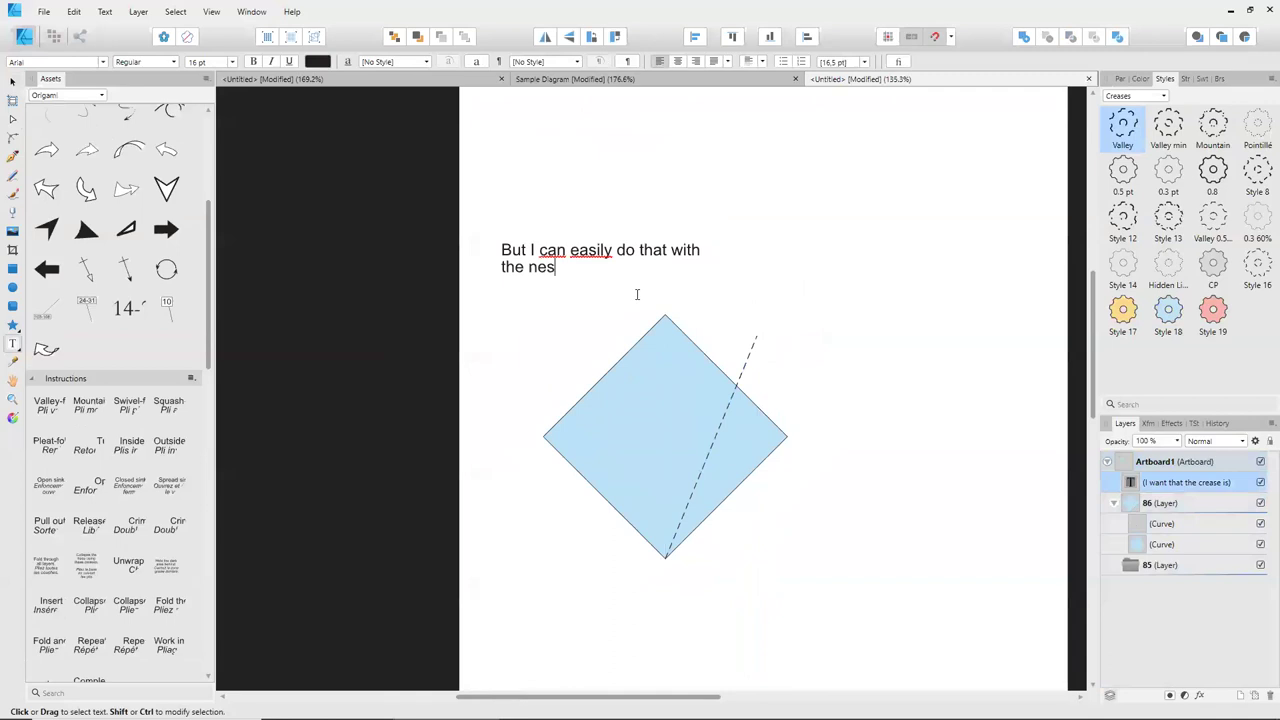
pyautogui.write(' feature')
pyautogui.write('. ')
pyautogui.write('I just move the valley-')
pyautogui.write('d in')
pyautogui.write(' th')
pyautogui.write('sqaure')
pyautogui.press('BackSpace')
pyautogui.press('BackSpace')
pyautogui.press('BackSpace')
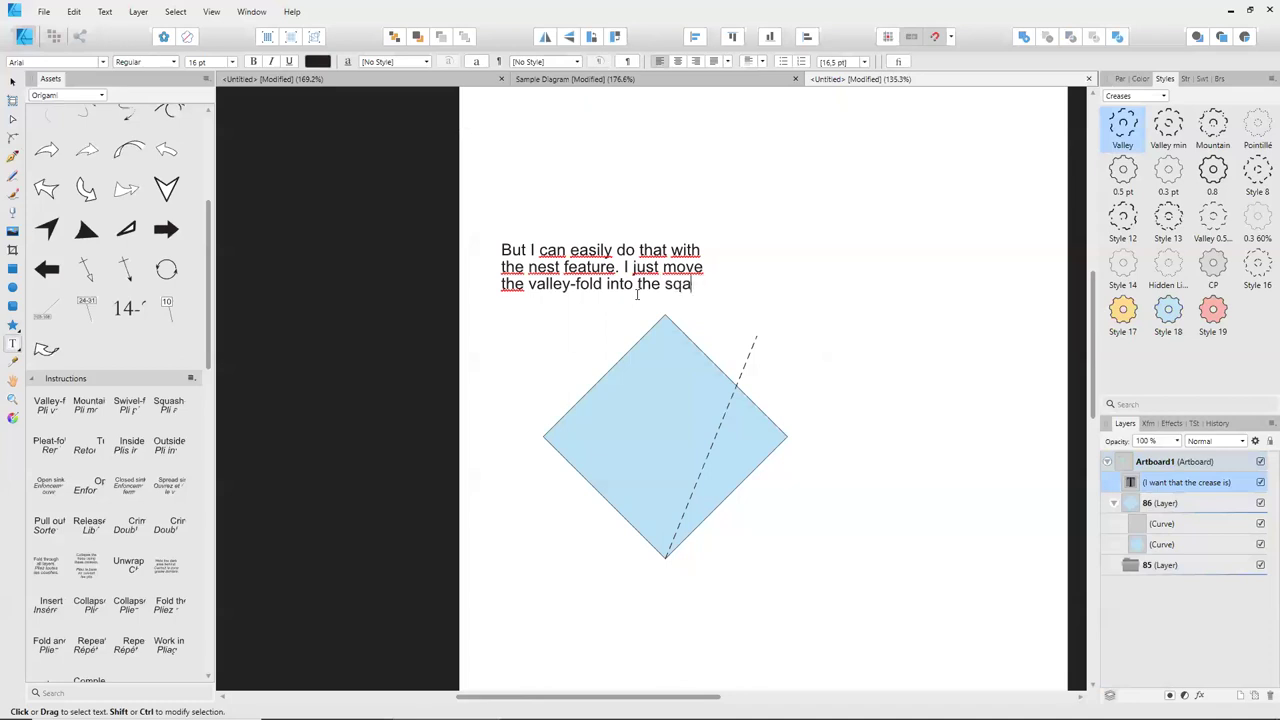
pyautogui.write('quare')
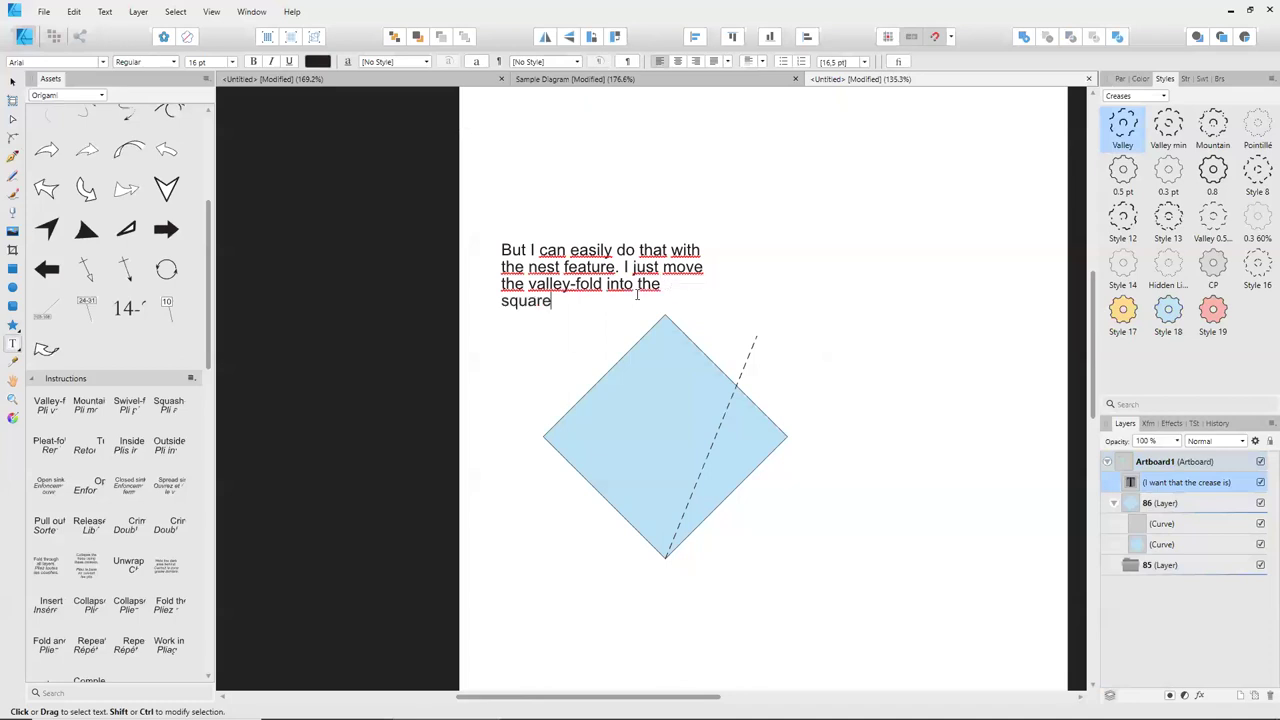
# Nest the valley-fold curve inside the square's curve in Layers so it is clipped.
pyautogui.click(1161, 526)
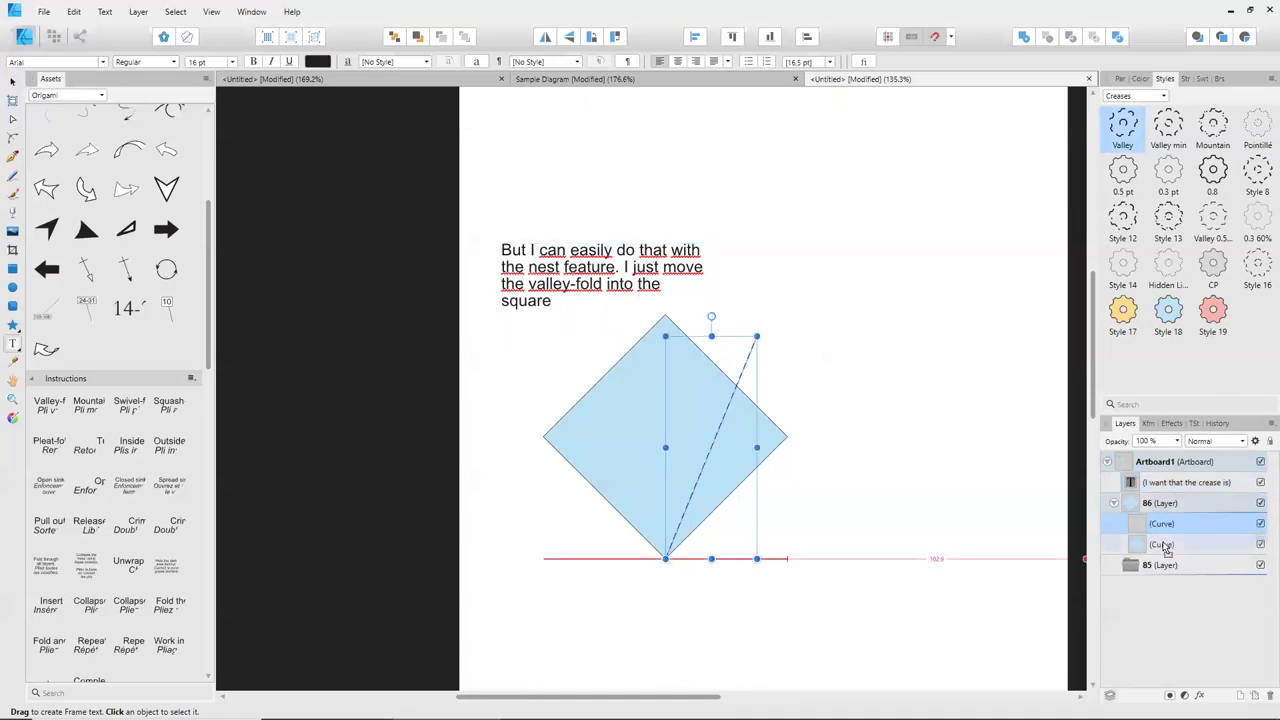
pyautogui.moveTo(1163, 550); pyautogui.dragTo(1163, 552)
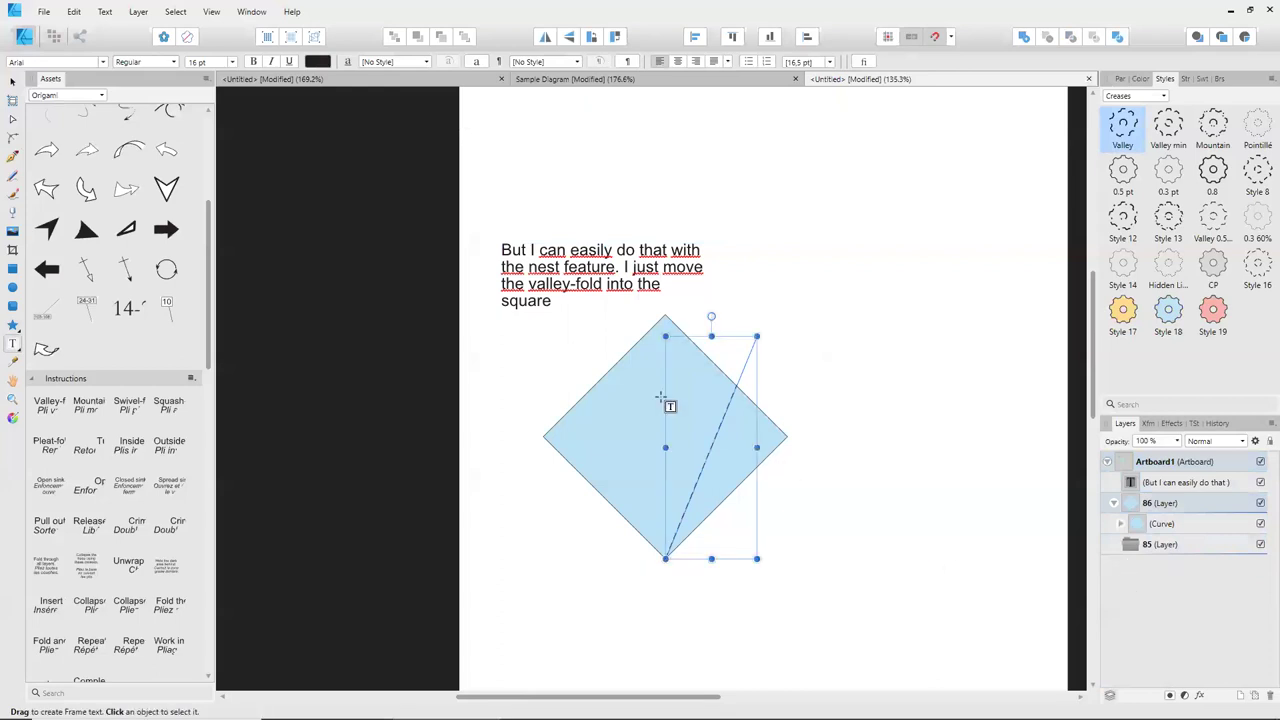
pyautogui.click(785, 472)
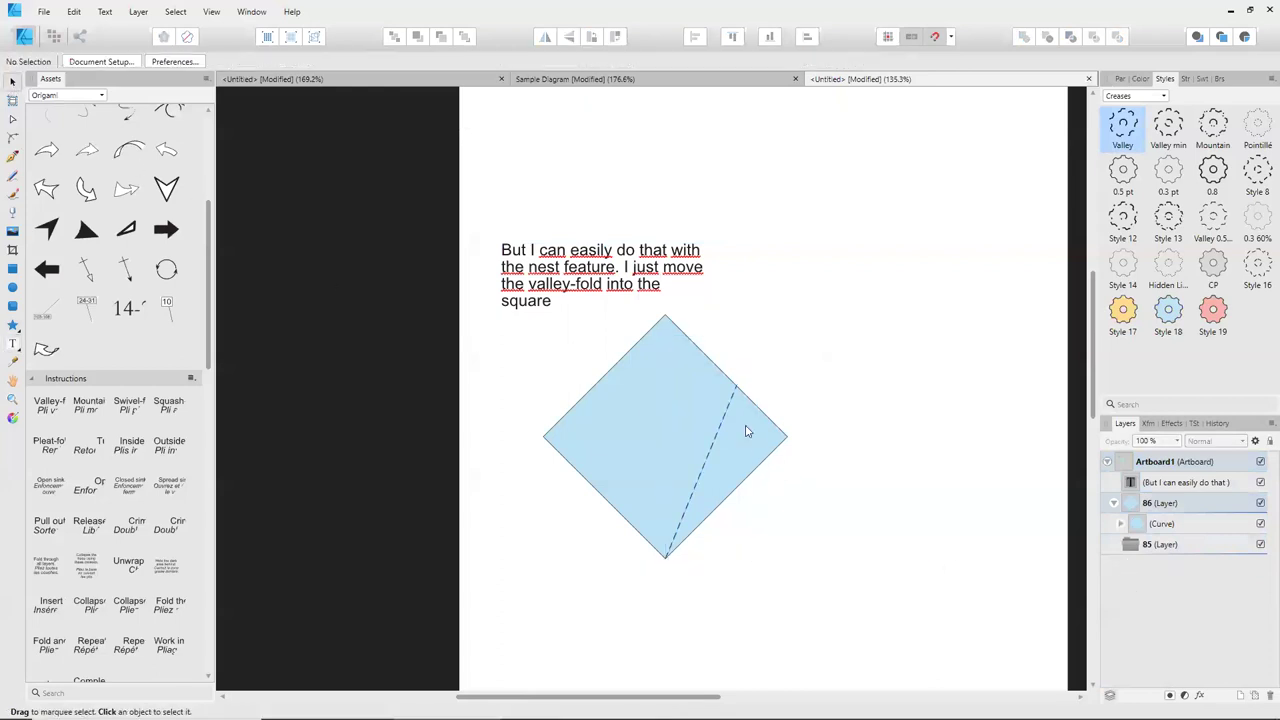
pyautogui.scroll(5, 746, 429)
pyautogui.scroll(-2, 733, 379)
pyautogui.scroll(-2, 730, 385)
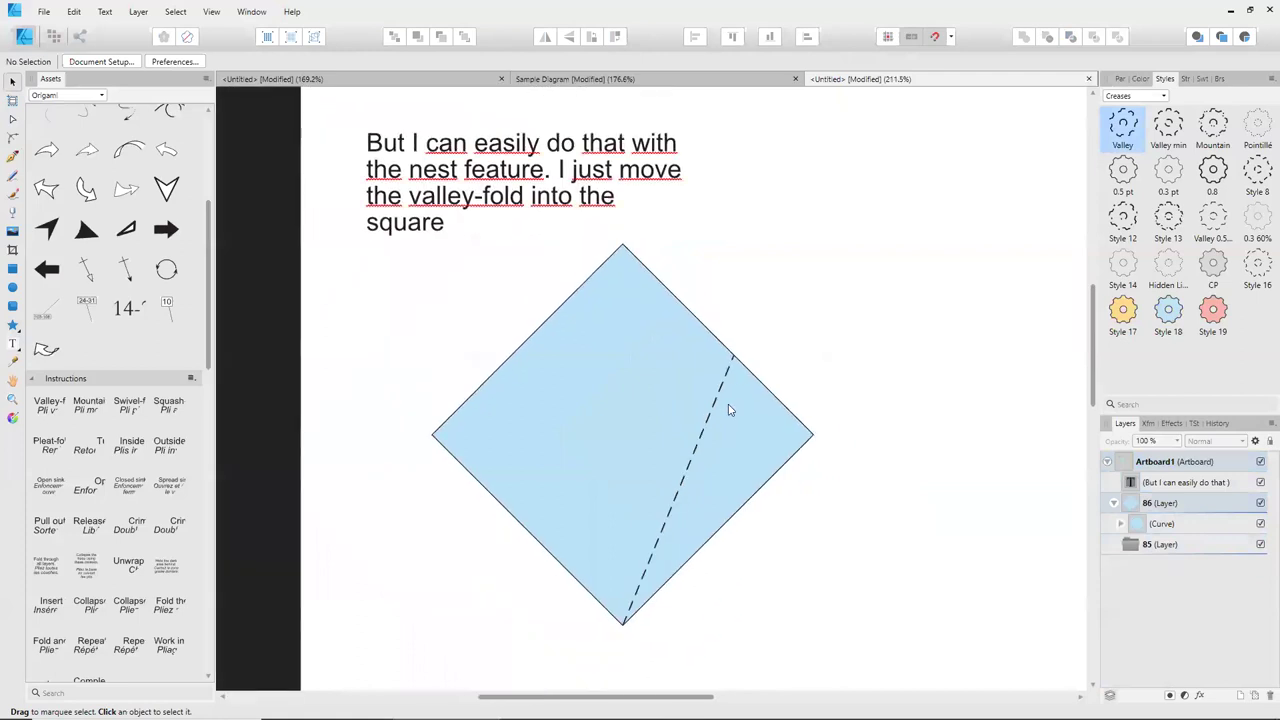
# Change the note to read 'If I update the crease, it stay in the square'.
pyautogui.click(723, 388)
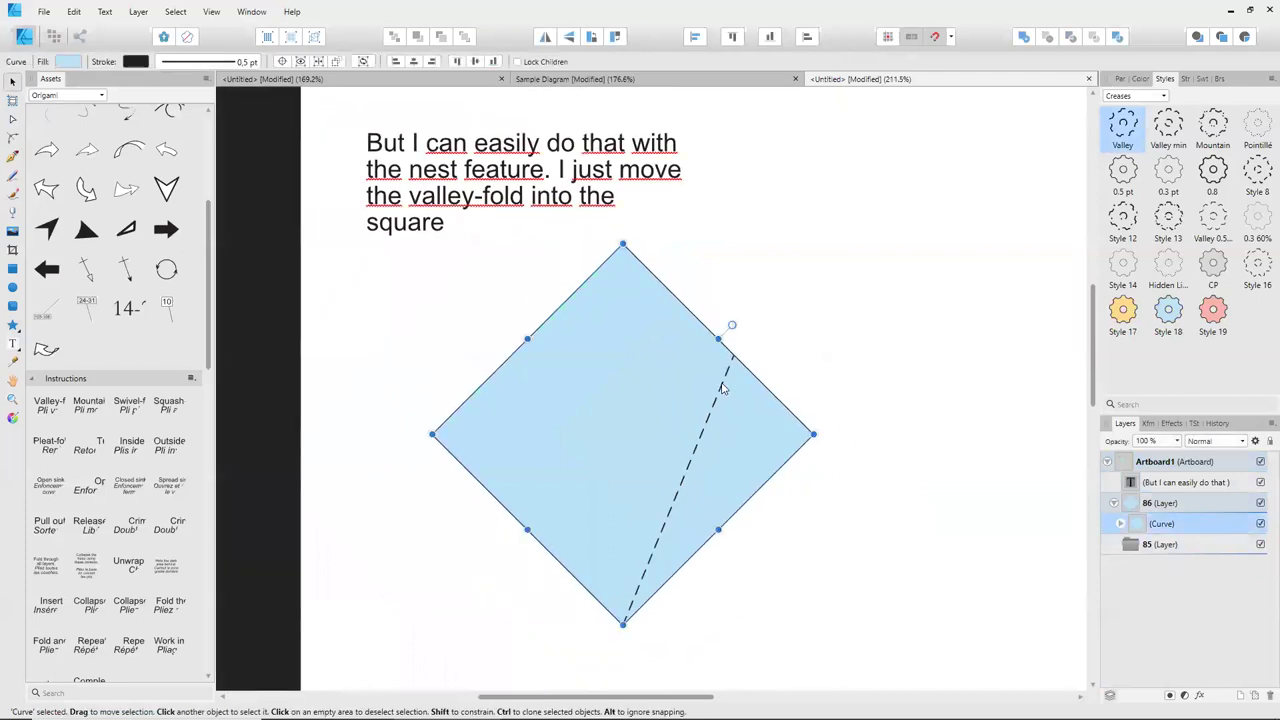
pyautogui.click(463, 181)
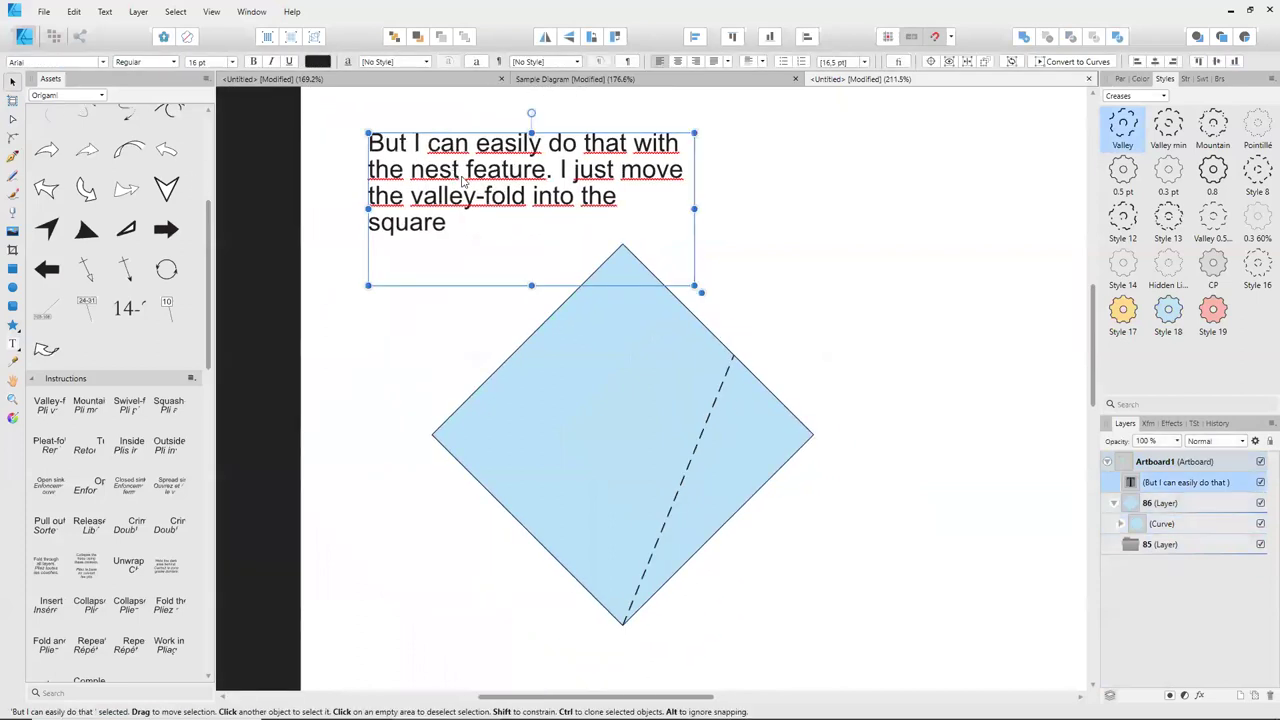
pyautogui.tripleClick(479, 176)
pyautogui.write('If I update the crease')
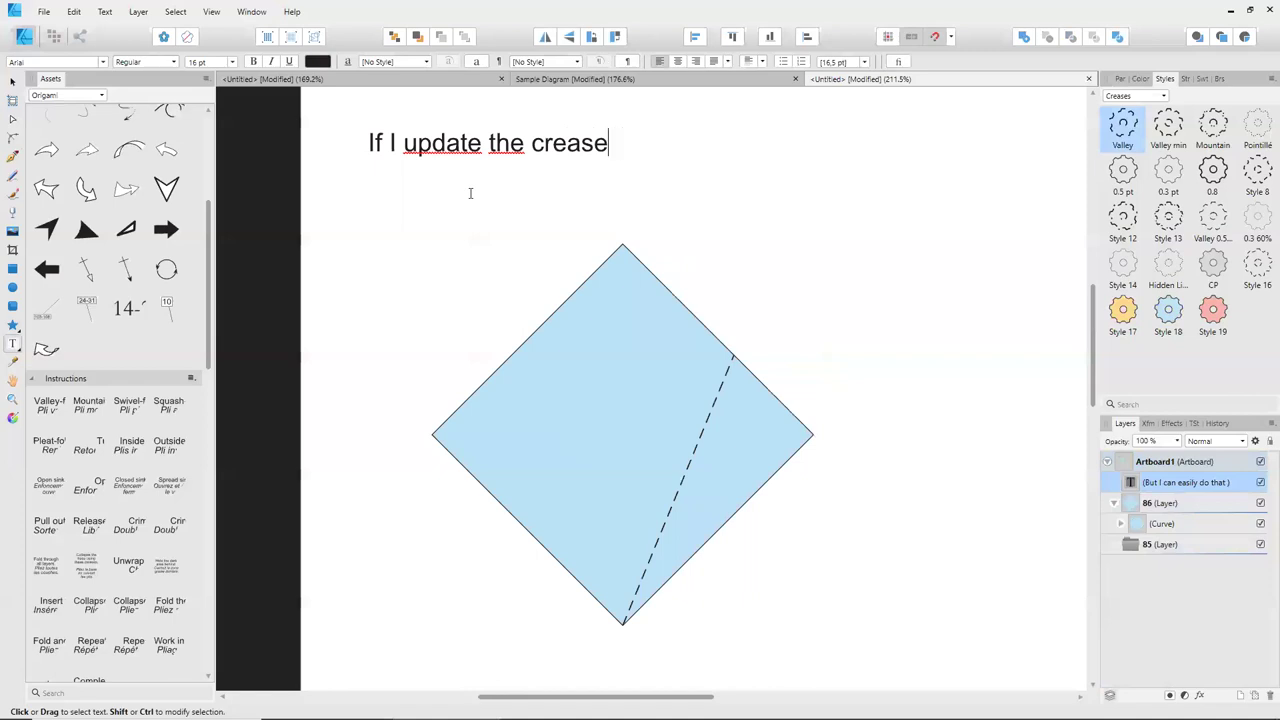
pyautogui.write(', it stay in the square')
pyautogui.press('Escape')
pyautogui.press('Escape')
# Drag the crease's top node outside the square, leaving it clipped by the diamond.
pyautogui.press('a')
pyautogui.click(722, 400)
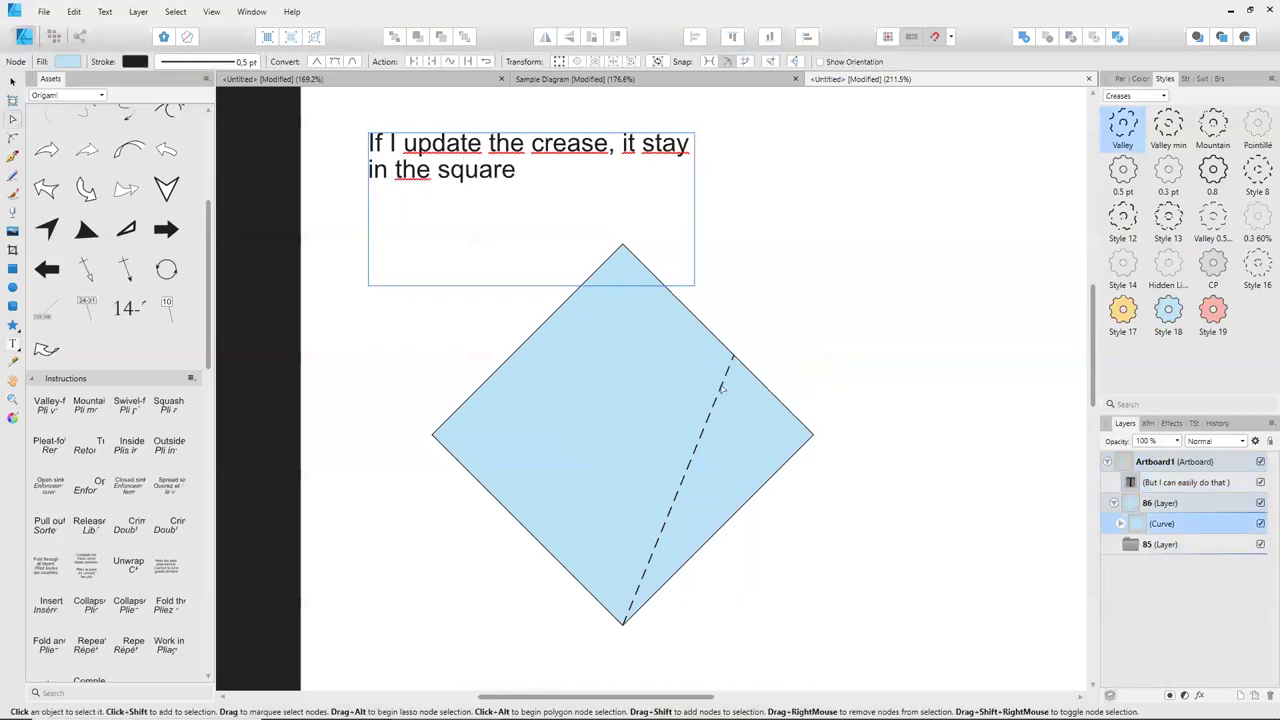
pyautogui.moveTo(733, 356)
pyautogui.mouseDown()
pyautogui.moveTo(769, 286)
pyautogui.moveTo(769, 322)
pyautogui.moveTo(711, 274)
pyautogui.mouseUp()
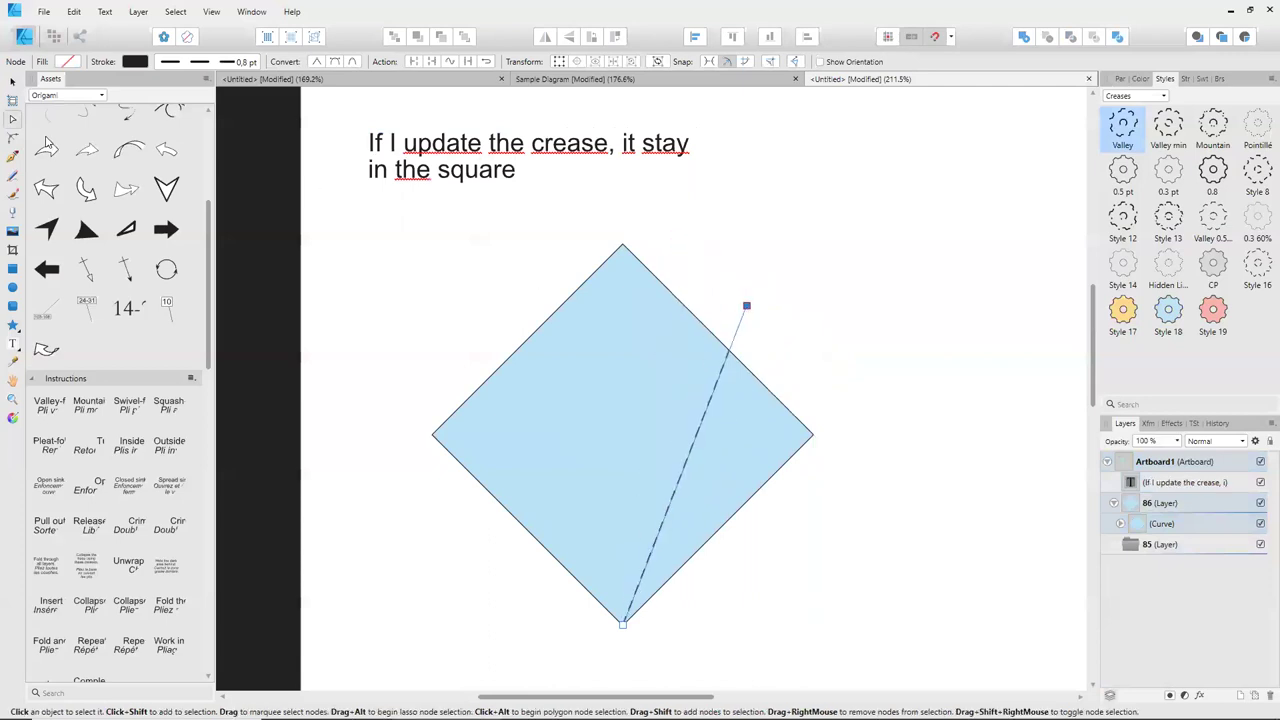
pyautogui.click(13, 80)
# Replace the note with 'We can also use this feature to bring light of shadow.'.
pyautogui.scroll(-3, 671, 351)
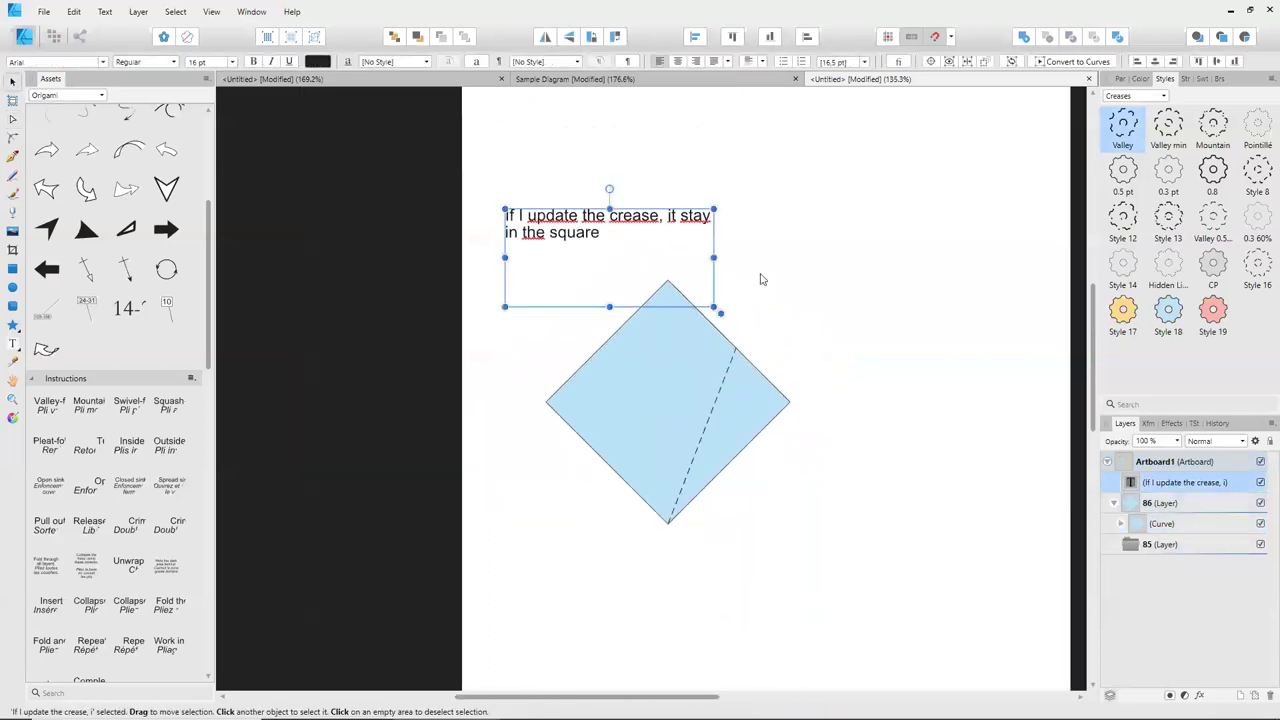
pyautogui.click(588, 229)
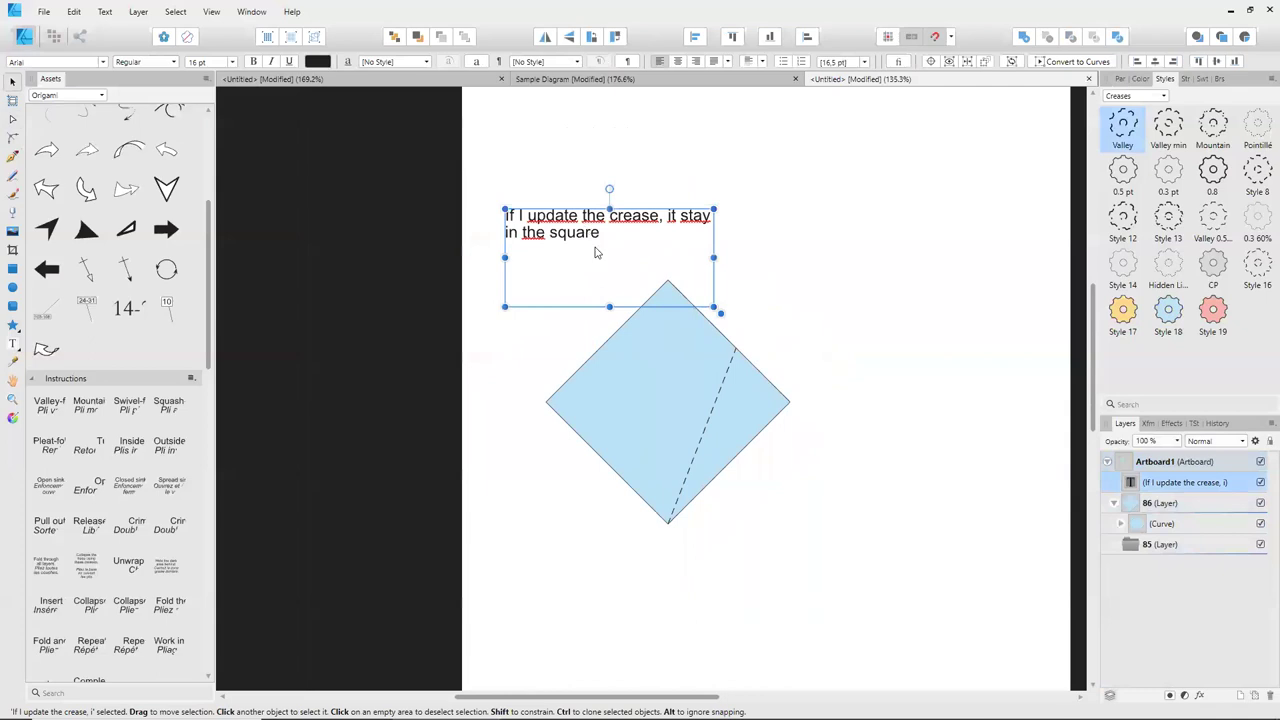
pyautogui.moveTo(599, 233); pyautogui.dragTo(506, 206)
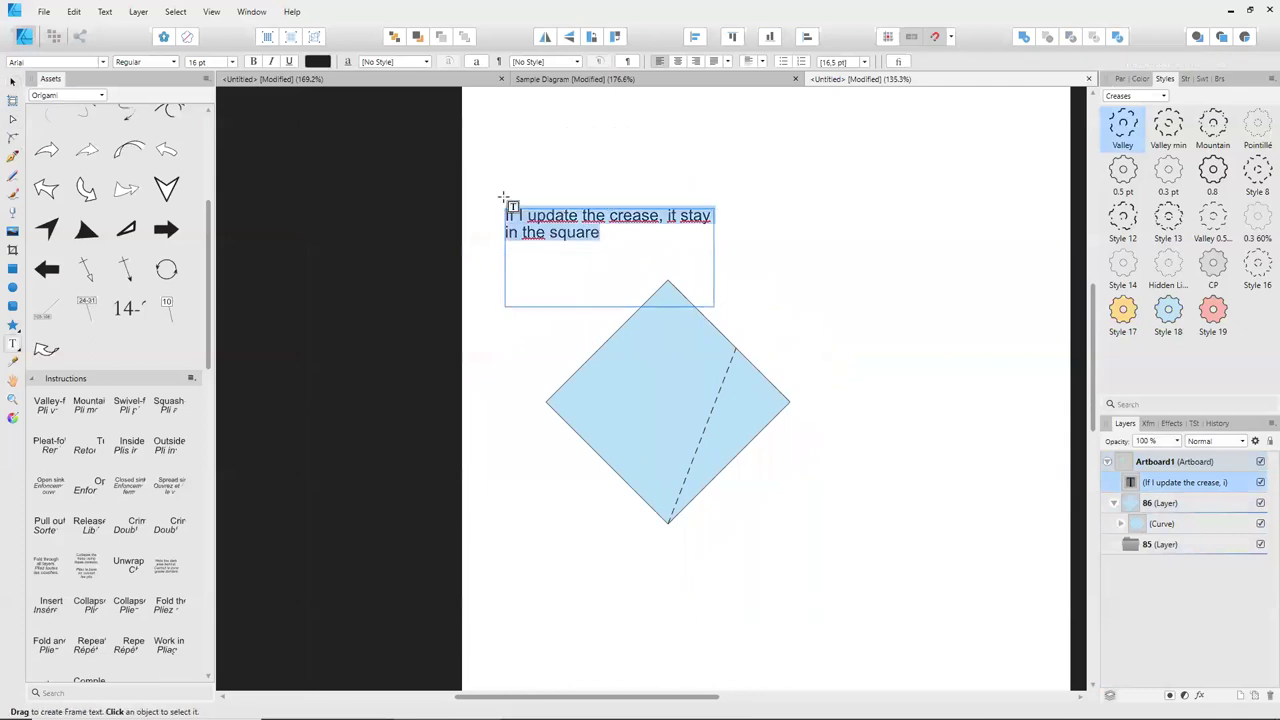
pyautogui.write('We can ca')
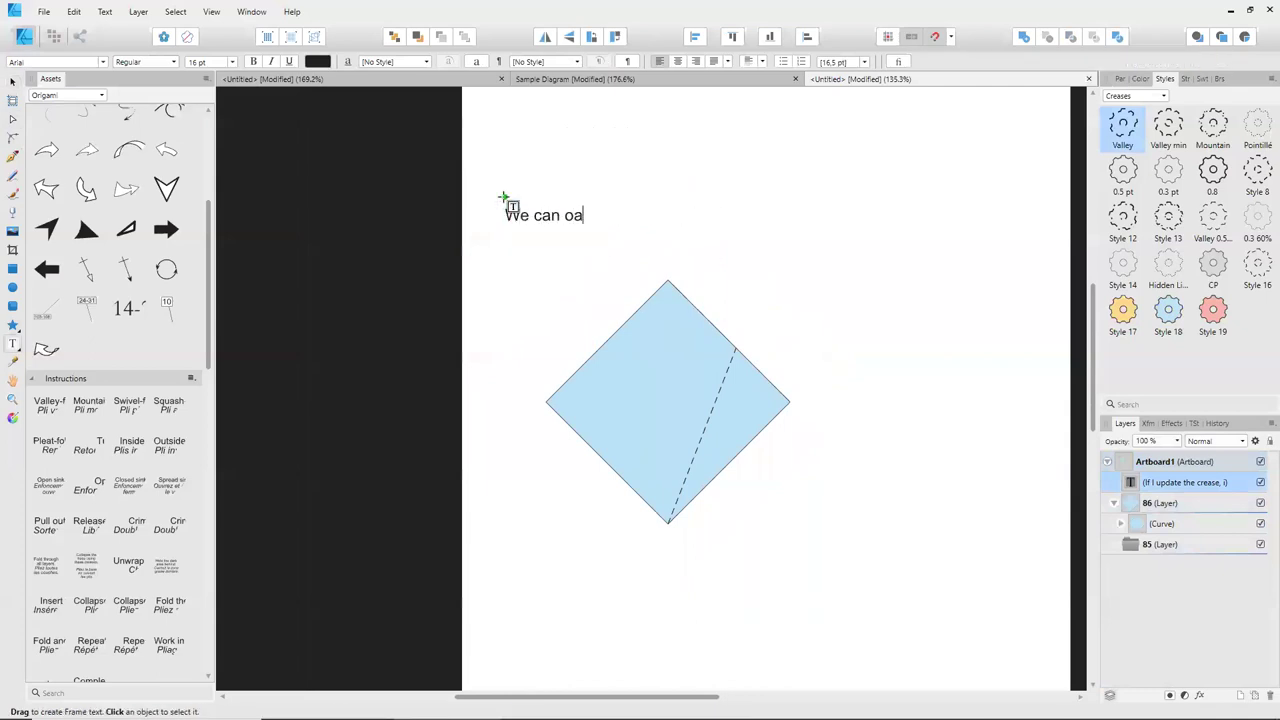
pyautogui.press('BackSpace')
pyautogui.press('BackSpace')
pyautogui.write('also use this feature')
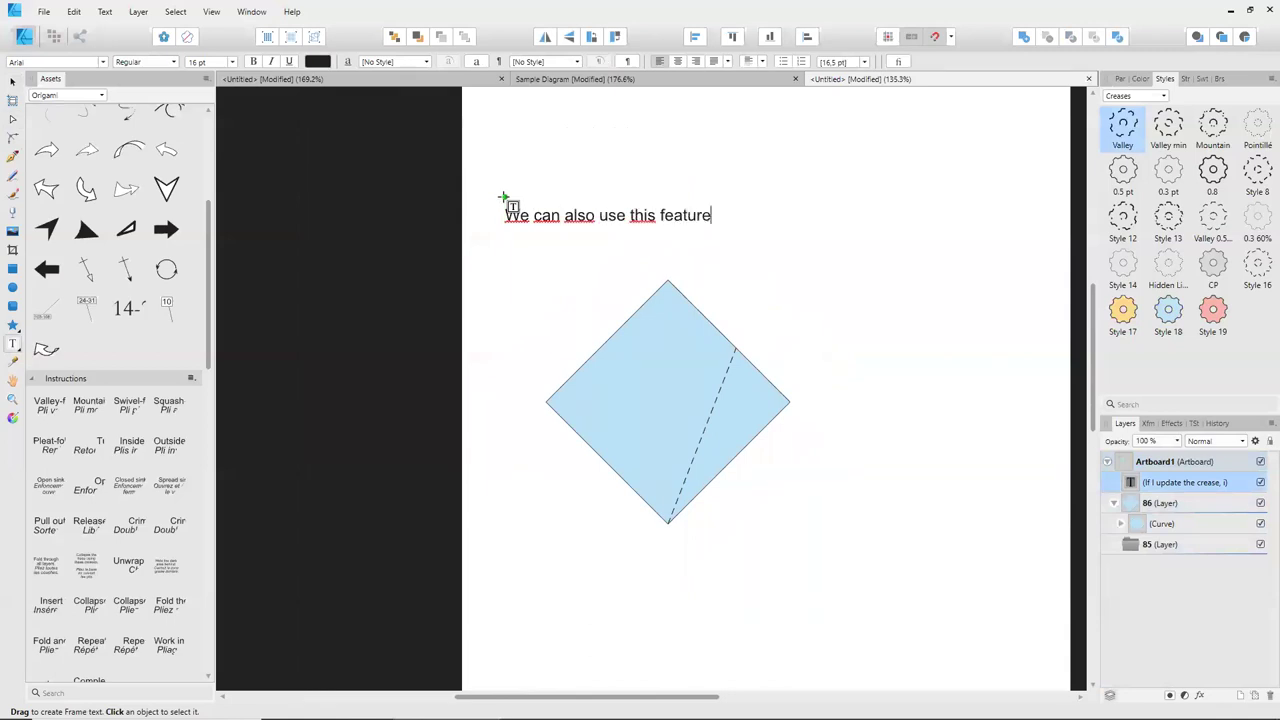
pyautogui.write(' to bring light of shadow.')
# Delete the diamond-shaped square demo along with its clipped valley-fold crease.
pyautogui.click(13, 82)
pyautogui.moveTo(955, 613); pyautogui.dragTo(517, 274)
pyautogui.press('Delete')
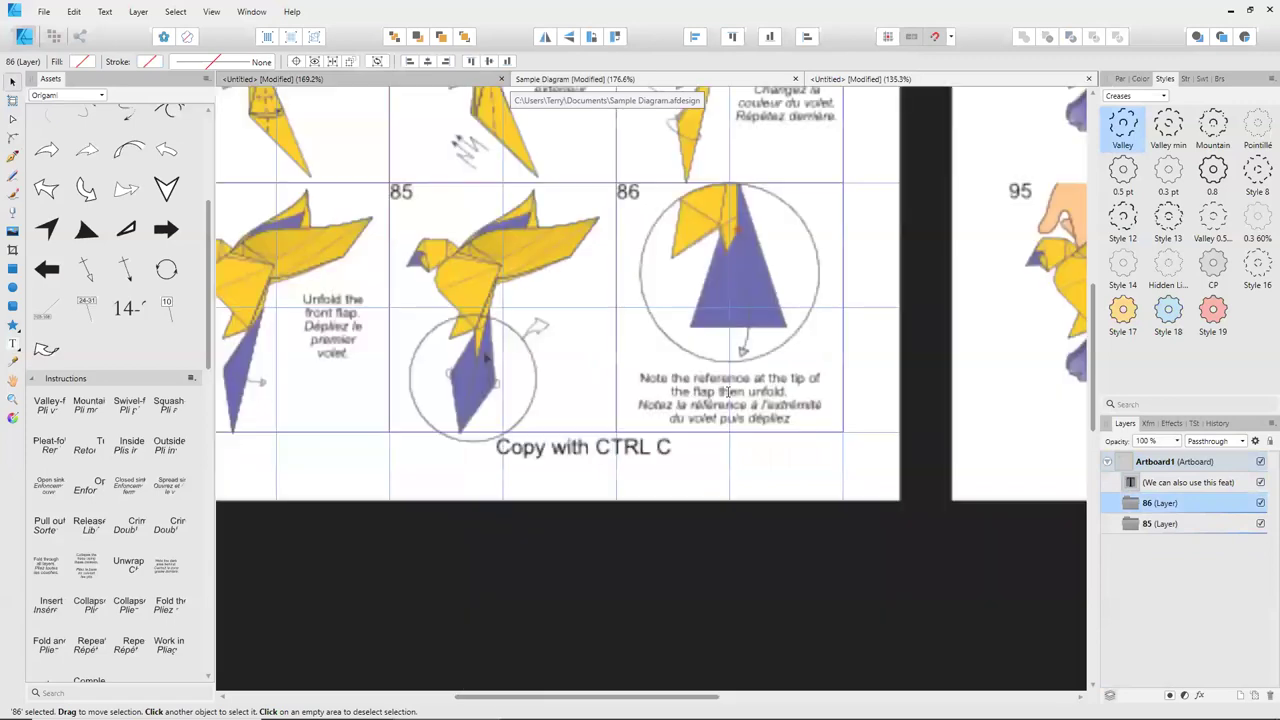
# Scroll the Sample Diagram to bring Page 8's origami bird steps 84–86 into view.
pyautogui.scroll(-5, 617, 440)
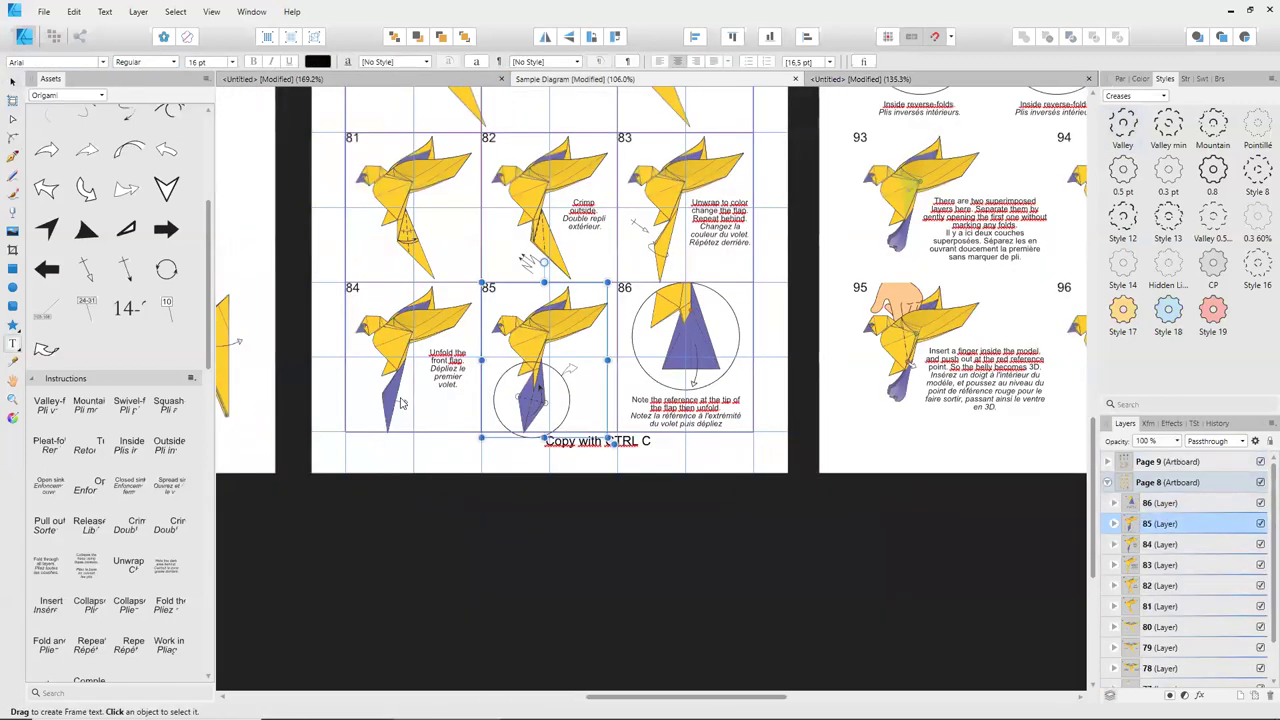
pyautogui.scroll(3, 566, 342)
pyautogui.scroll(3, 566, 342)
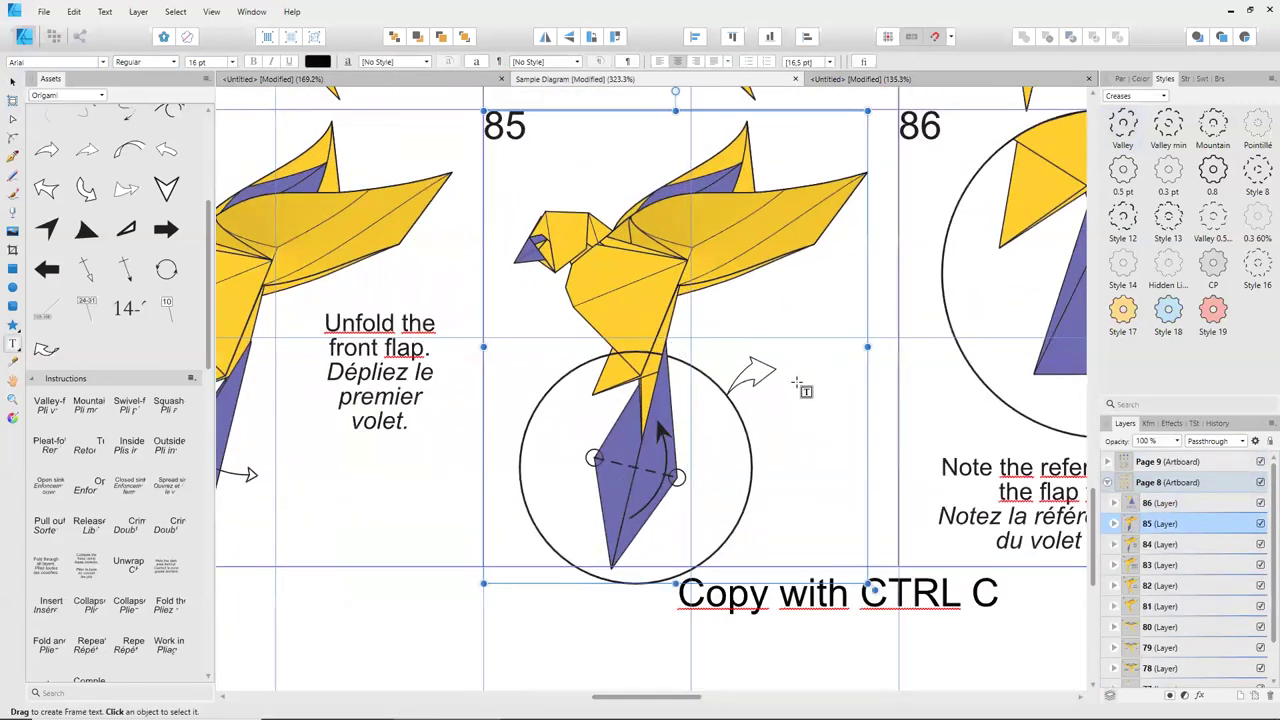
pyautogui.scroll(-3, 790, 390)
pyautogui.hscroll(8, 757, 447)
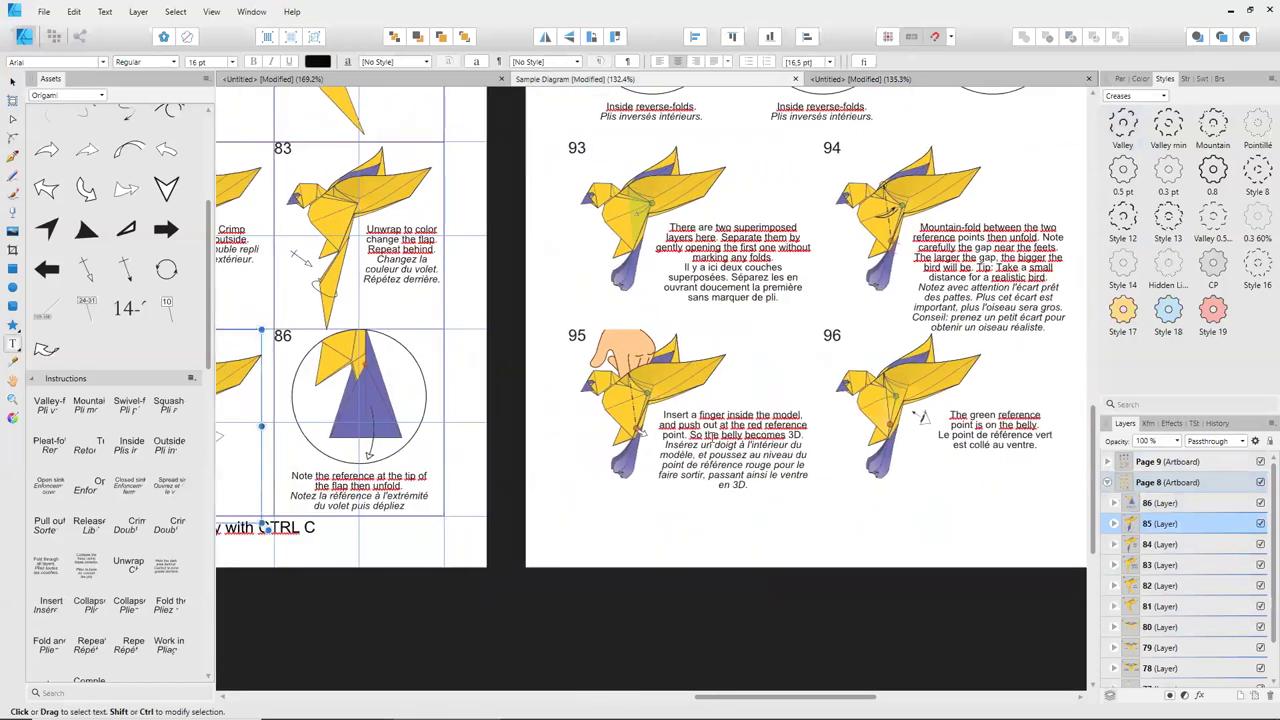
pyautogui.scroll(2, 677, 552)
pyautogui.hscroll(-8, 620, 470)
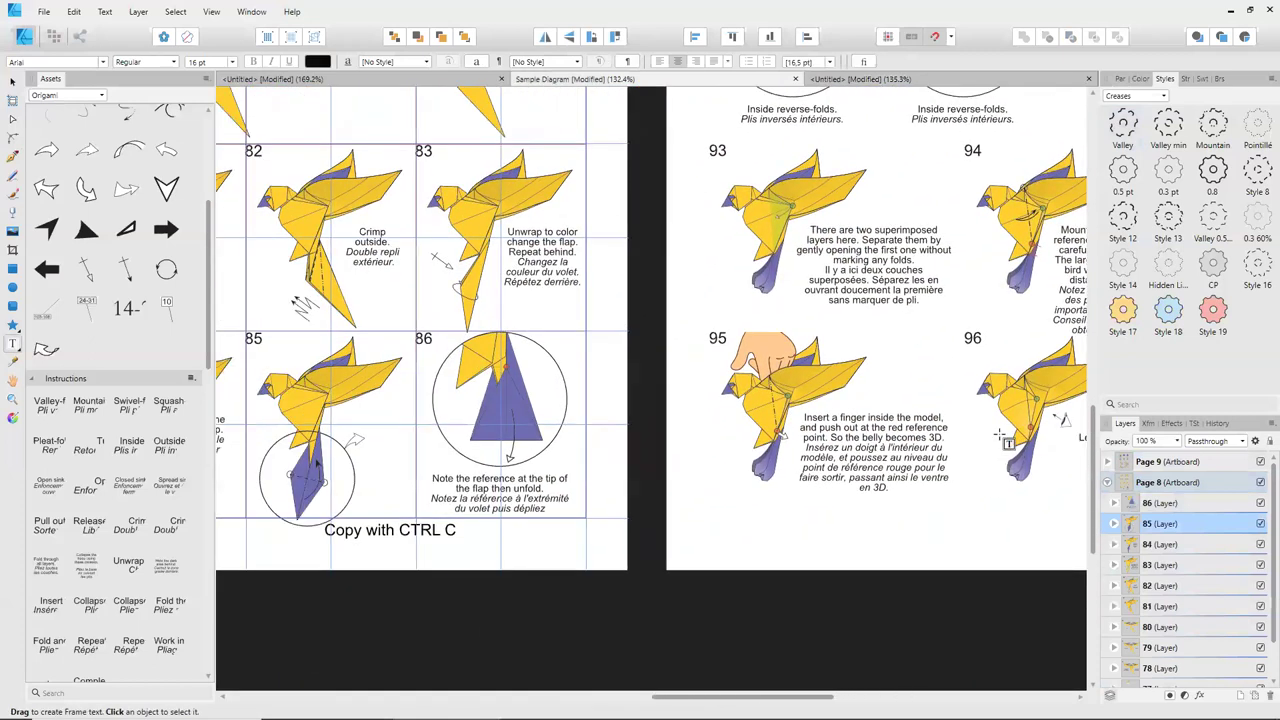
pyautogui.scroll(-2, 580, 400)
pyautogui.scroll(1, 552, 382)
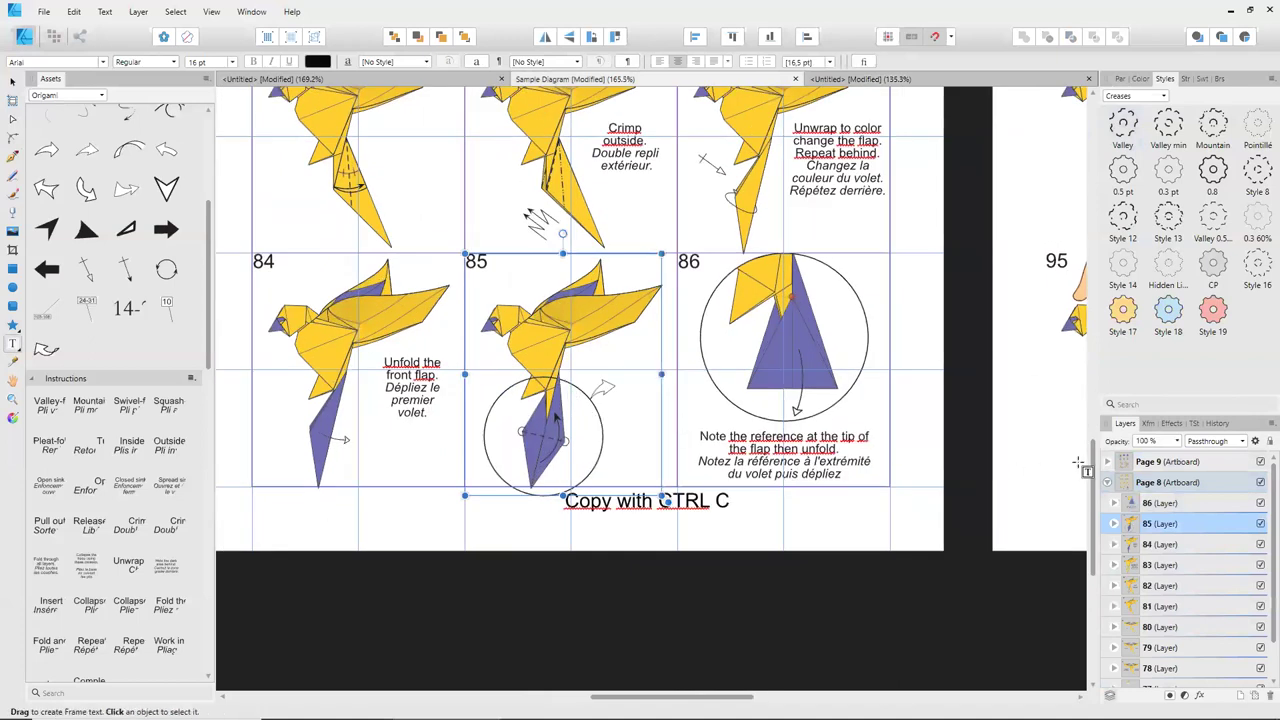
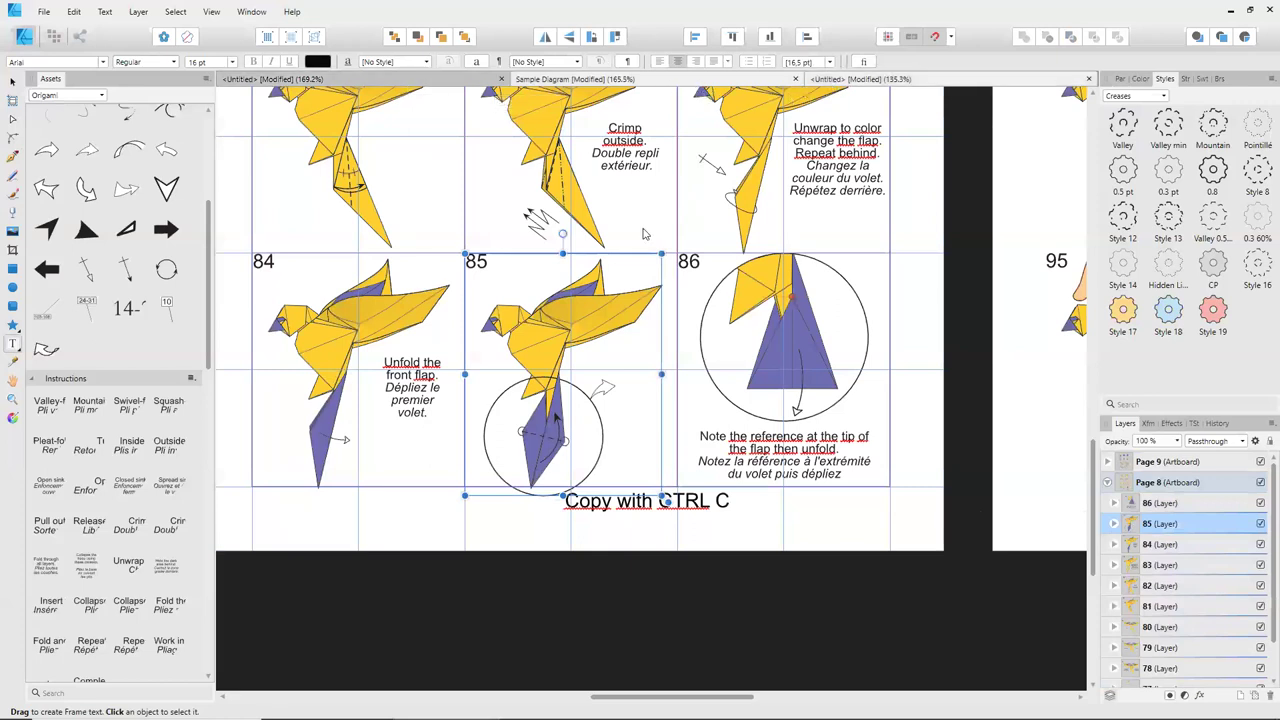
# Paste the copied step 85 bird into the third document and centre it on the page.
pyautogui.hotkey('ctrl', 'Tab')
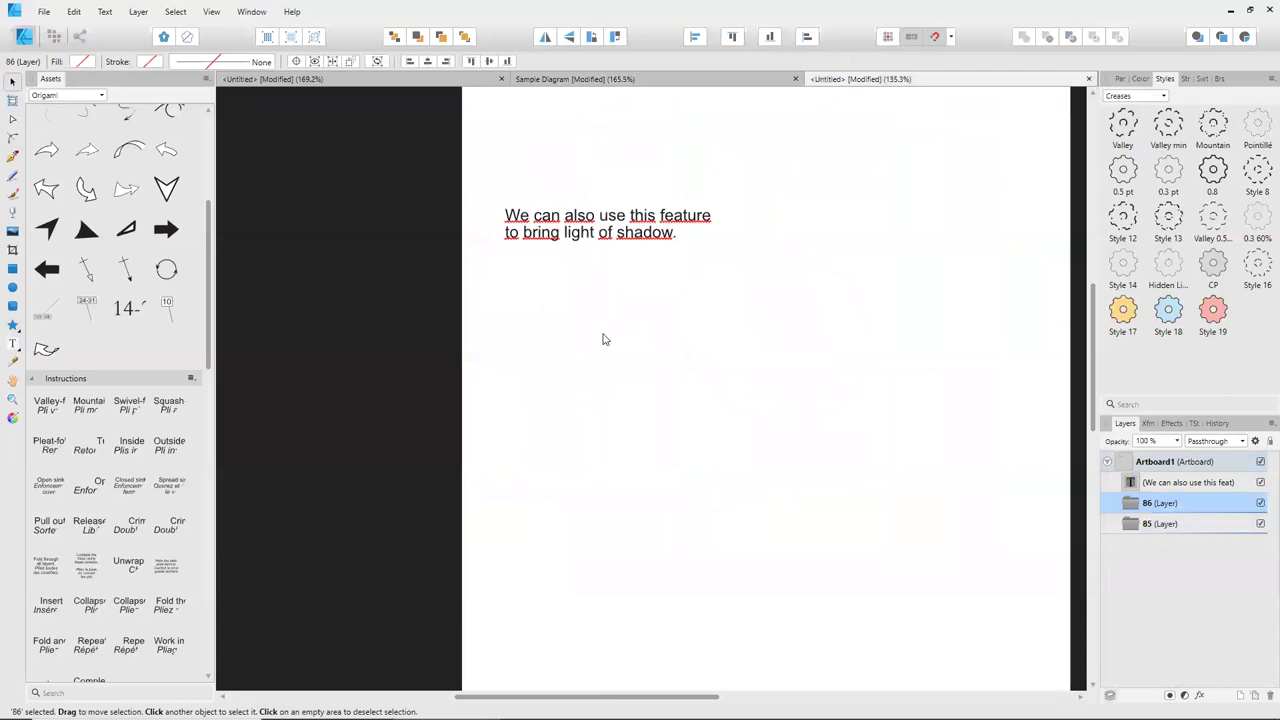
pyautogui.hotkey('ctrl', 'v')
pyautogui.moveTo(751, 380); pyautogui.dragTo(702, 341)
# Change the caption text to 'Copy paste the step 85'.
pyautogui.click(603, 243)
pyautogui.doubleClick(617, 243)
pyautogui.hotkey('ctrl', 'a')
pyautogui.write('C')
pyautogui.write('y paste the s ')
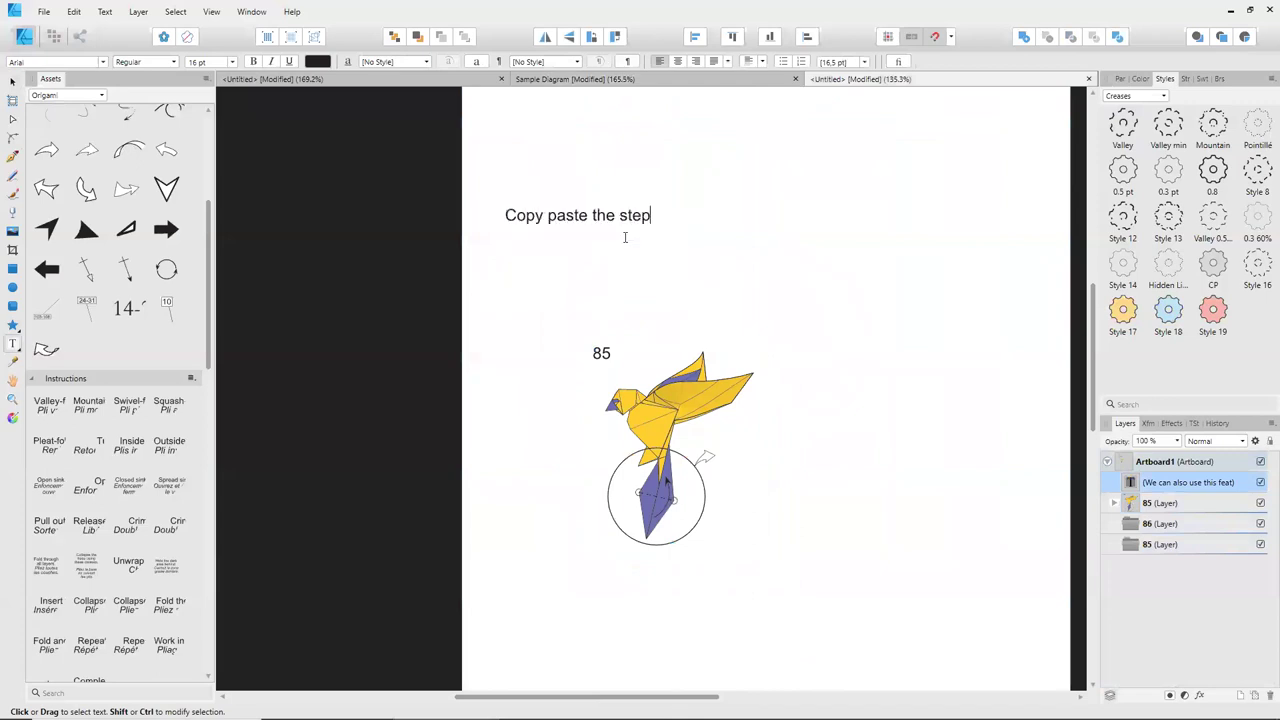
pyautogui.write(' 85')
pyautogui.press('Escape')
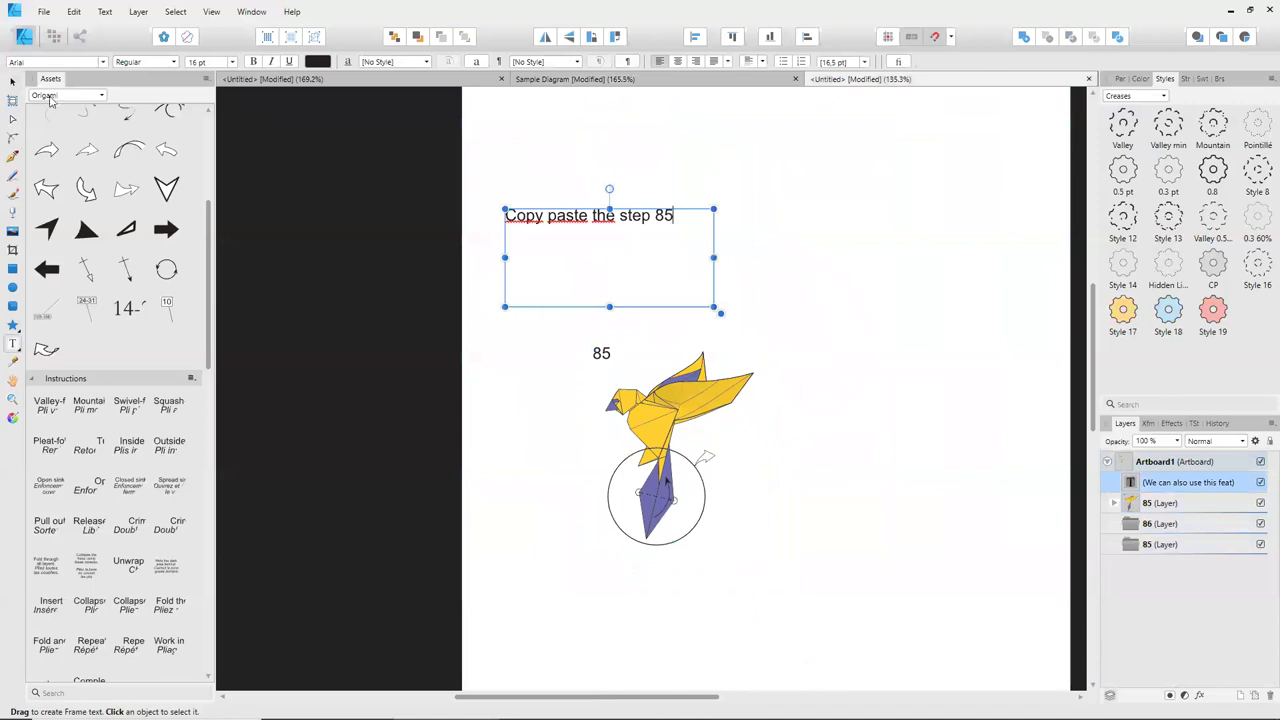
pyautogui.click(10, 82)
pyautogui.click(768, 542)
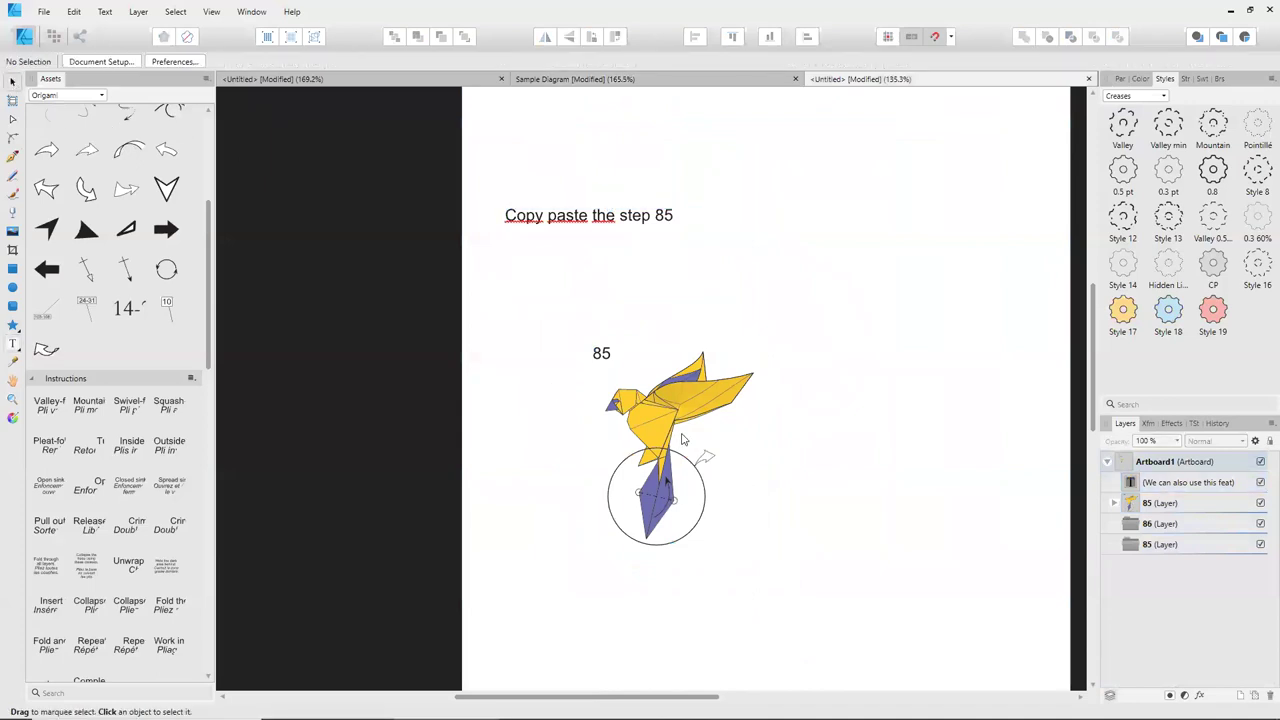
# Remove the step number 85, its circle, the arrow and the leg fold marks from the bird.
pyautogui.scroll(2, 676, 497)
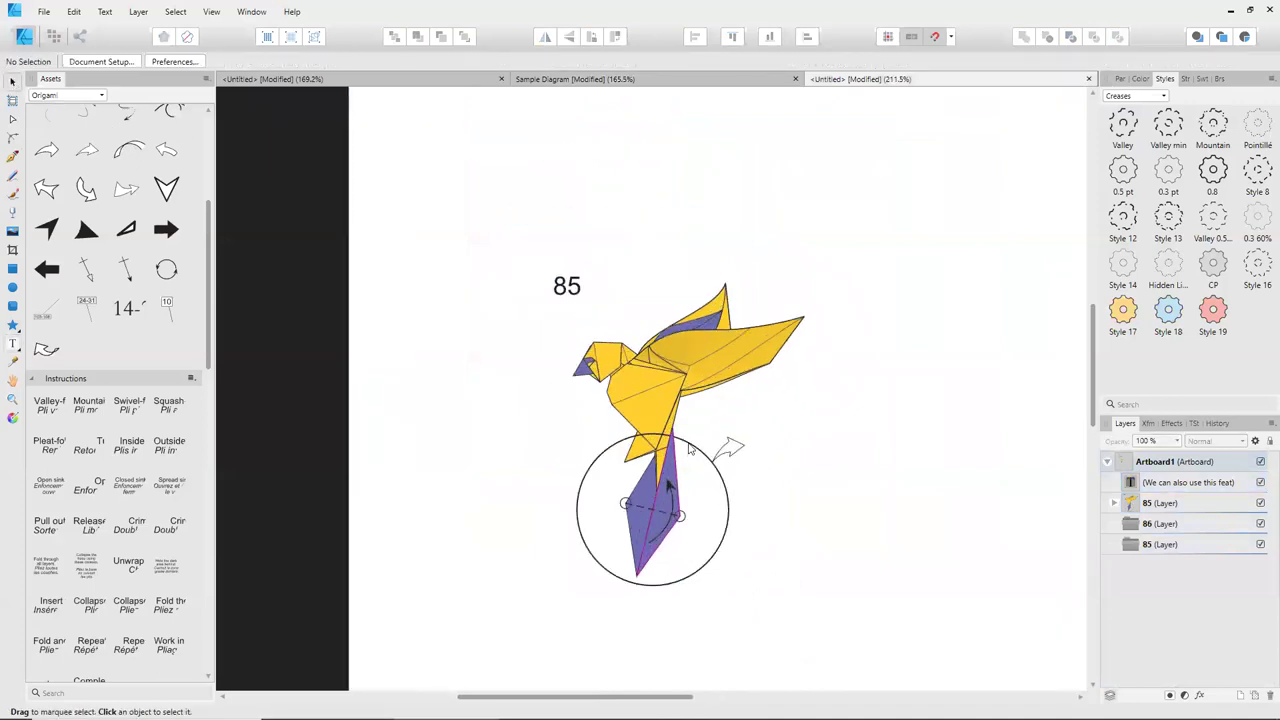
pyautogui.click(688, 450)
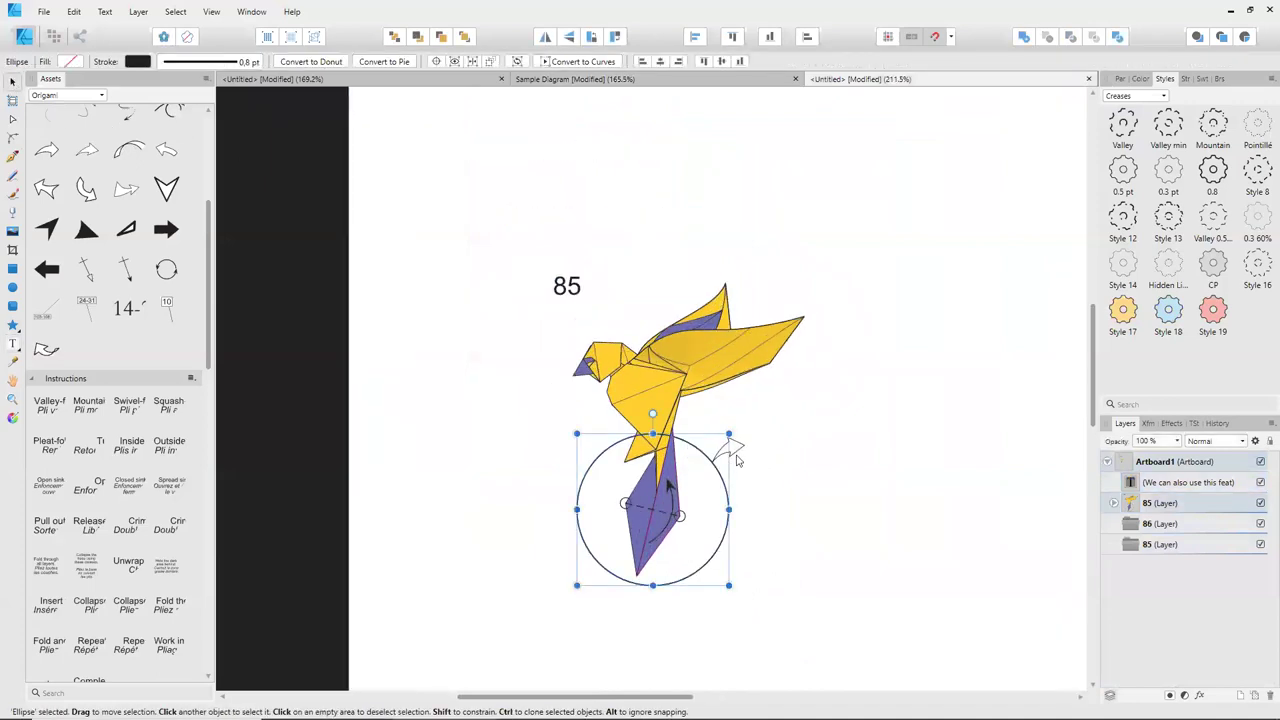
pyautogui.keyDown('shift'); pyautogui.click(570, 287); pyautogui.keyUp('shift')
pyautogui.hotkey('ctrl', 'x')
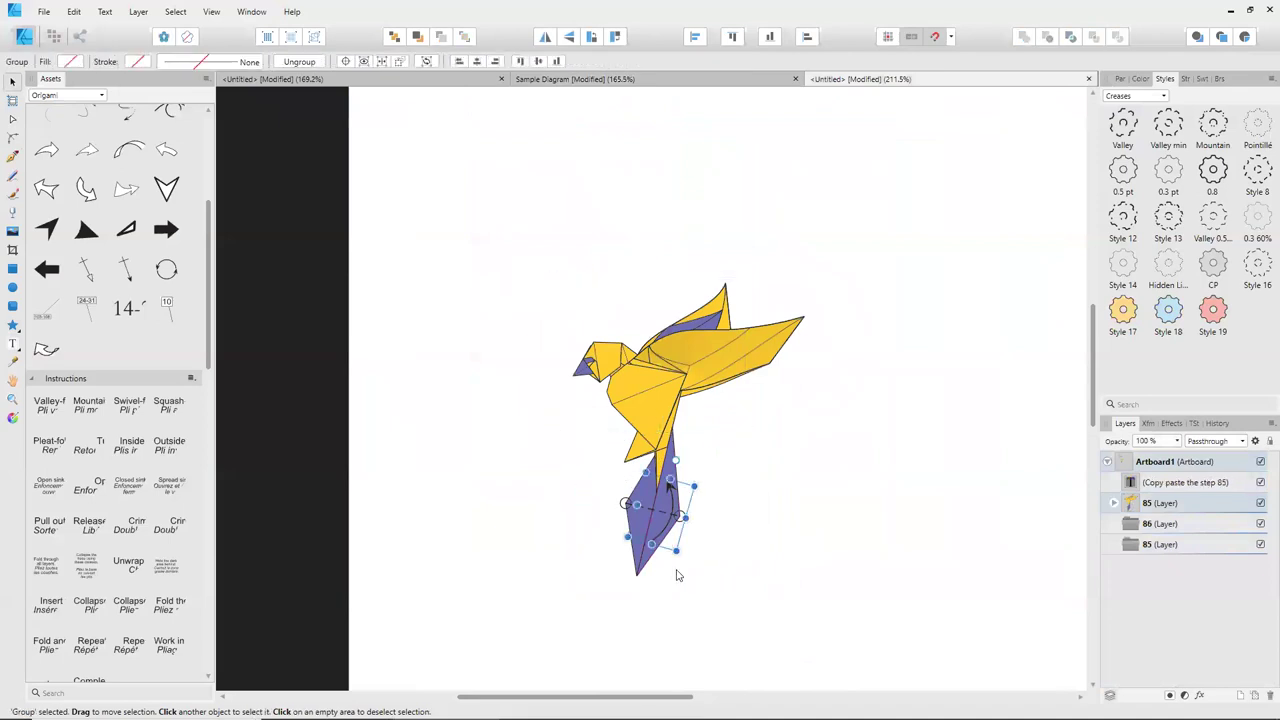
pyautogui.click(695, 589)
pyautogui.hotkey('ctrl', 'v')
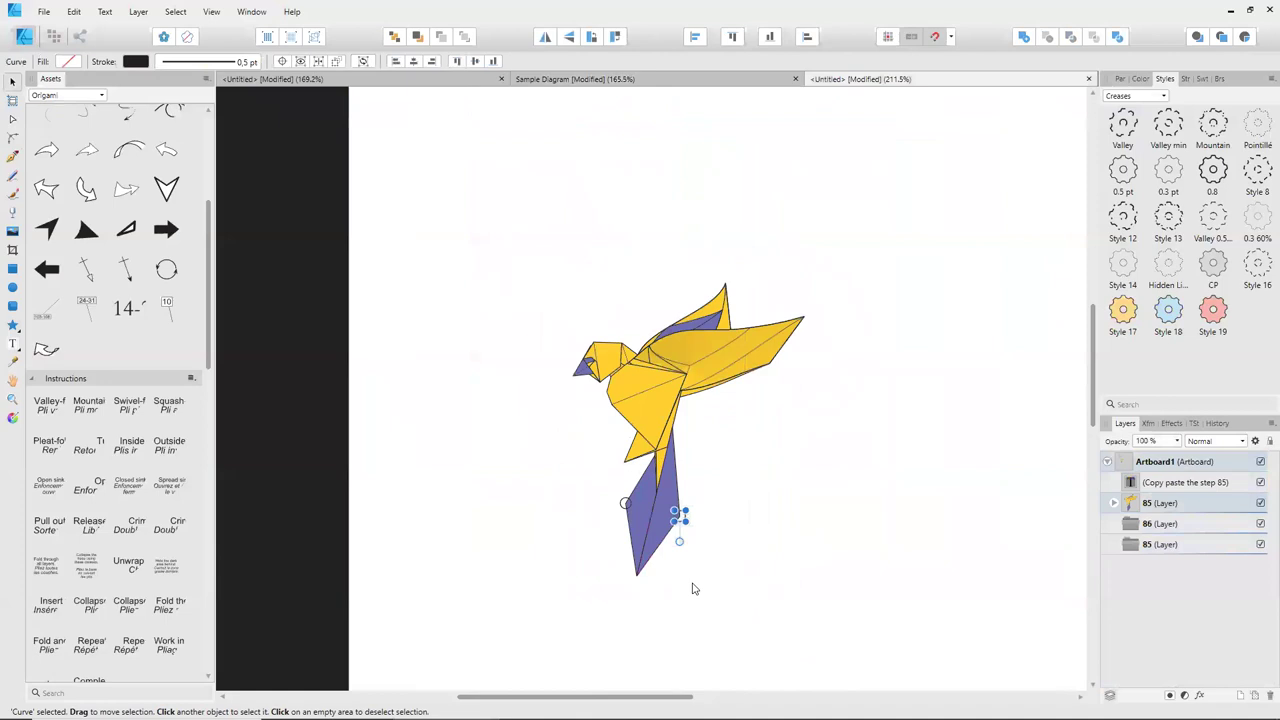
pyautogui.hotkey('ctrl', 'z')
pyautogui.hotkey('ctrl', 'z')
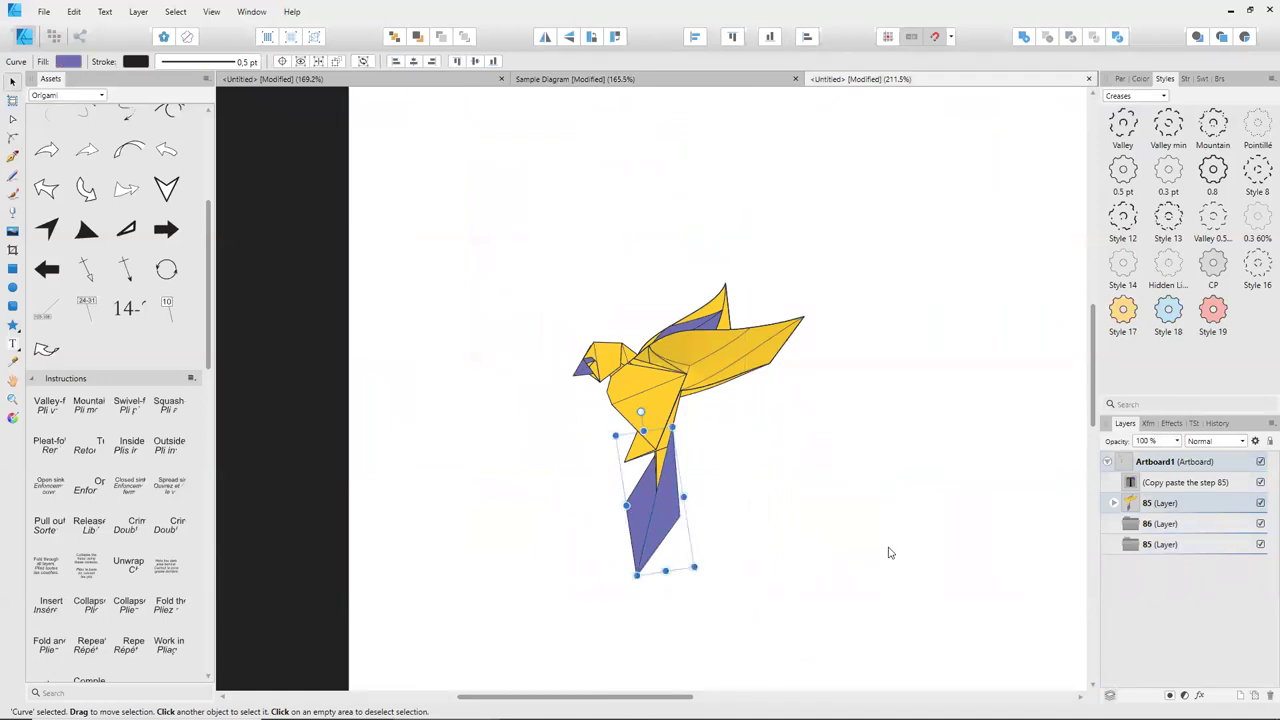
# Scale the whole bird up to about 86.4 × 109.4 mm.
pyautogui.scroll(-3, 888, 553)
pyautogui.moveTo(866, 584); pyautogui.dragTo(650, 362)
pyautogui.moveTo(826, 380)
pyautogui.mouseDown()
pyautogui.moveTo(954, 275)
pyautogui.moveTo(957, 290)
pyautogui.mouseUp()
pyautogui.click(914, 466)
pyautogui.scroll(1, 924, 450)
pyautogui.scroll(1, 924, 450)
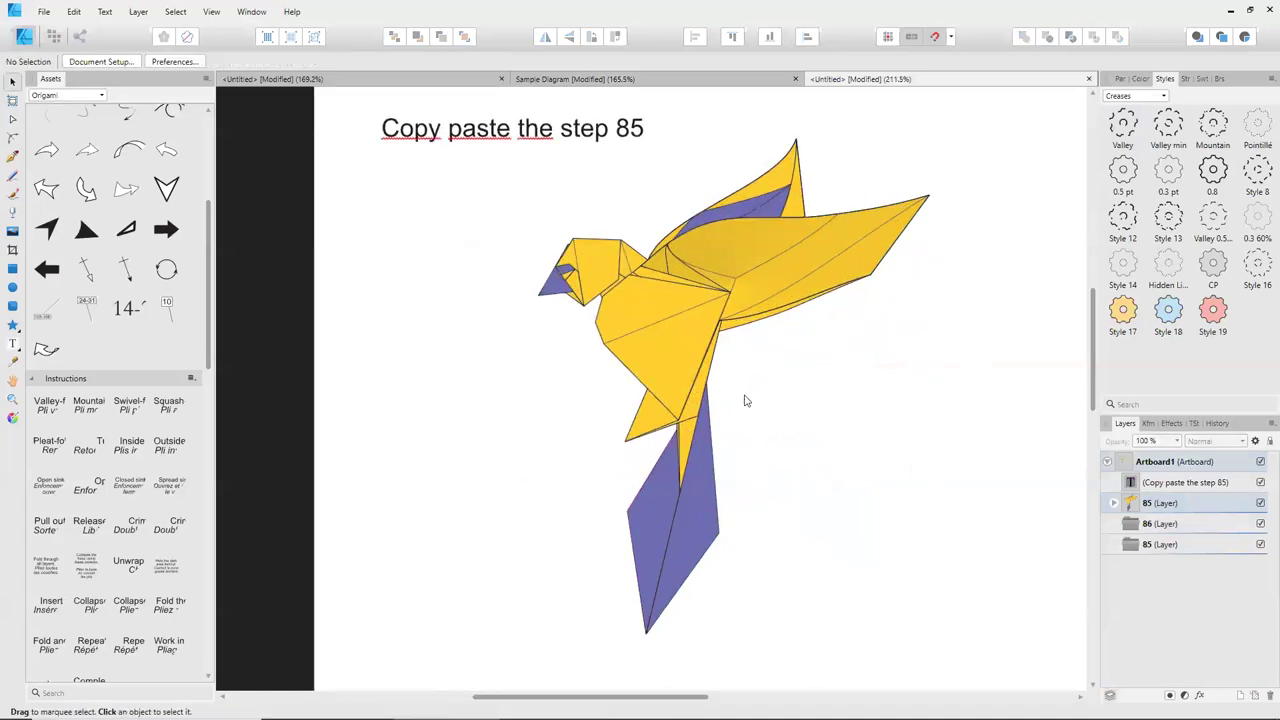
# Change the caption to 'Select the belly shape' and nudge the belly shape.
pyautogui.click(669, 360)
pyautogui.scroll(2, 669, 400)
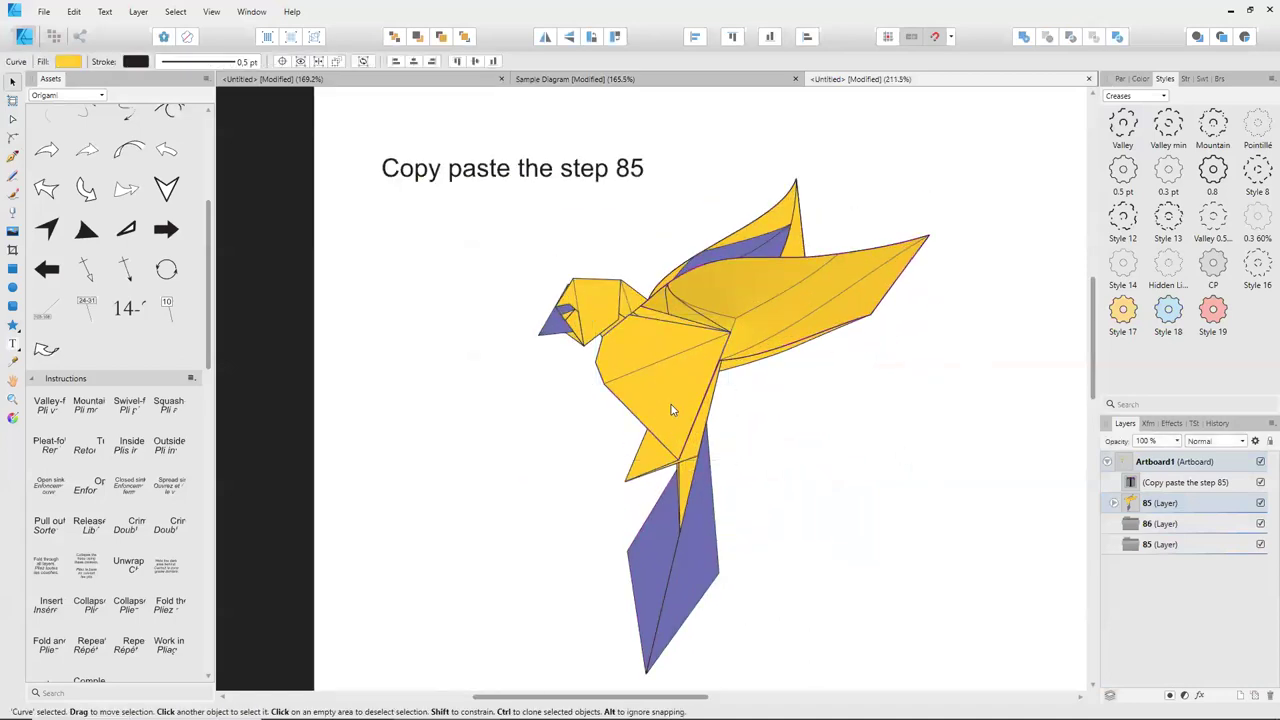
pyautogui.doubleClick(556, 207)
pyautogui.hotkey('ctrl', 'a')
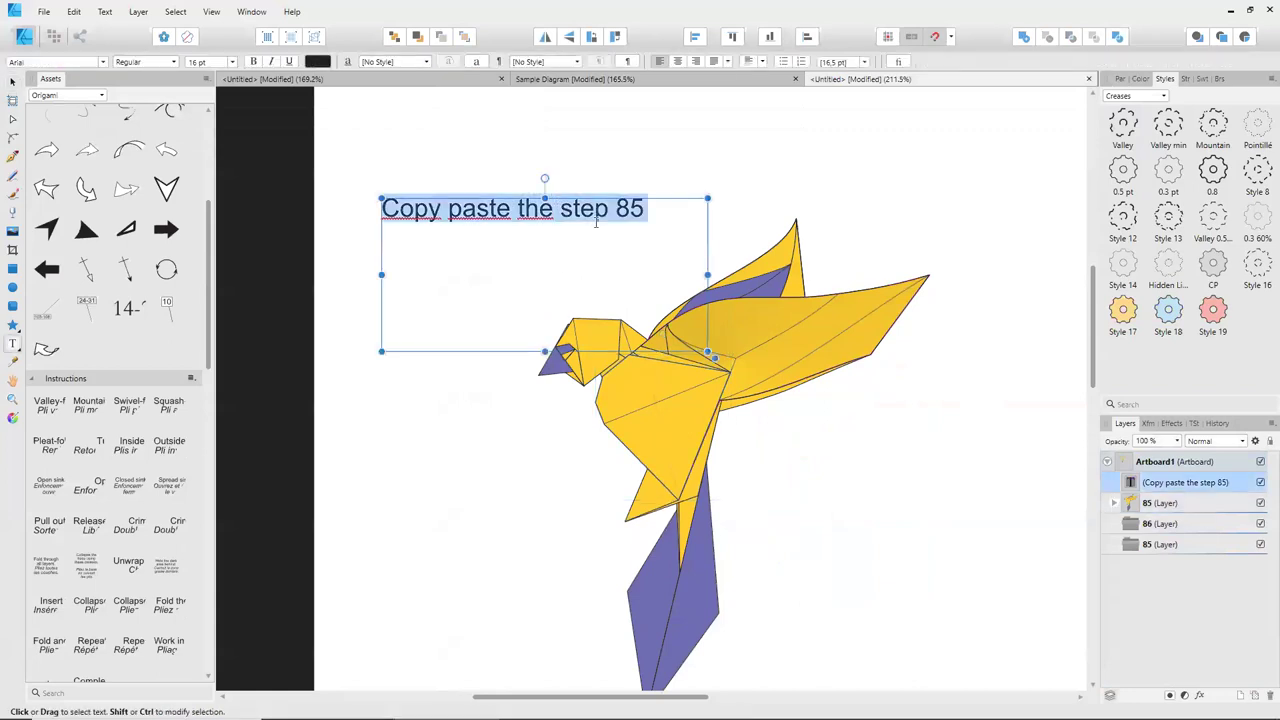
pyautogui.write('Select the belly')
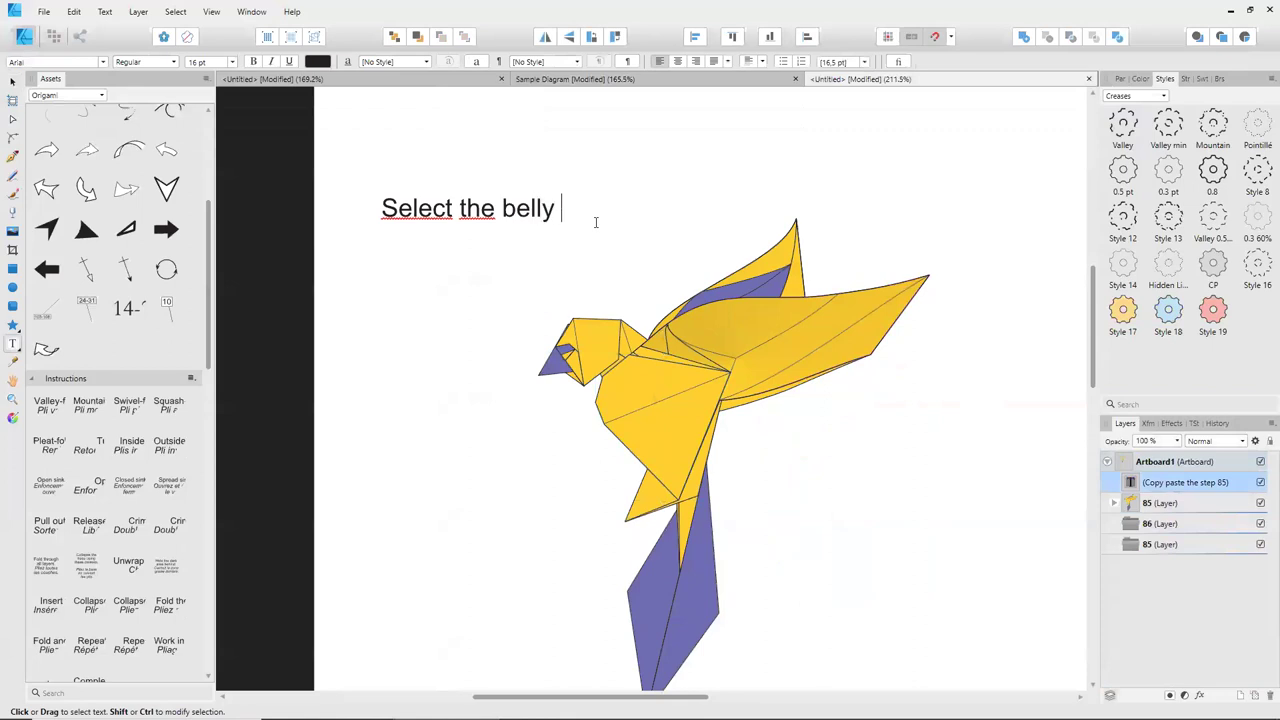
pyautogui.write(' shape')
pyautogui.press('Escape')
pyautogui.click(14, 86)
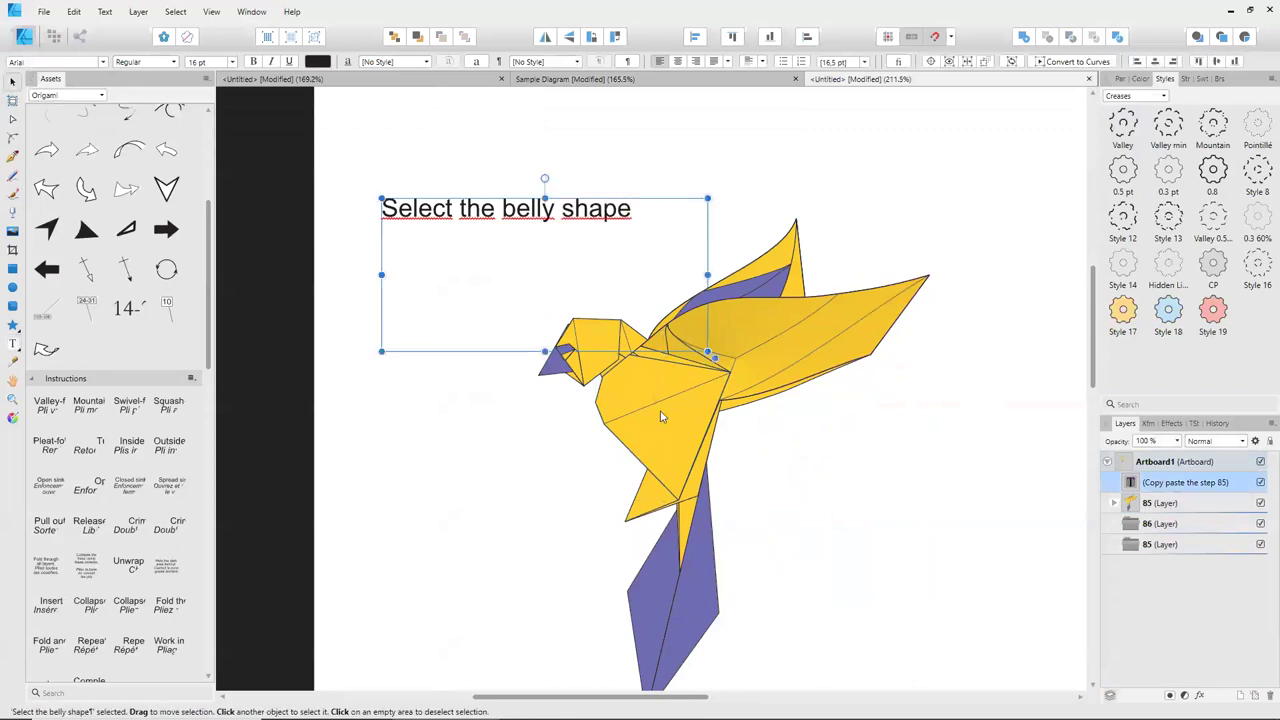
pyautogui.click(647, 383)
pyautogui.click(636, 478)
pyautogui.moveTo(636, 478); pyautogui.dragTo(663, 446)
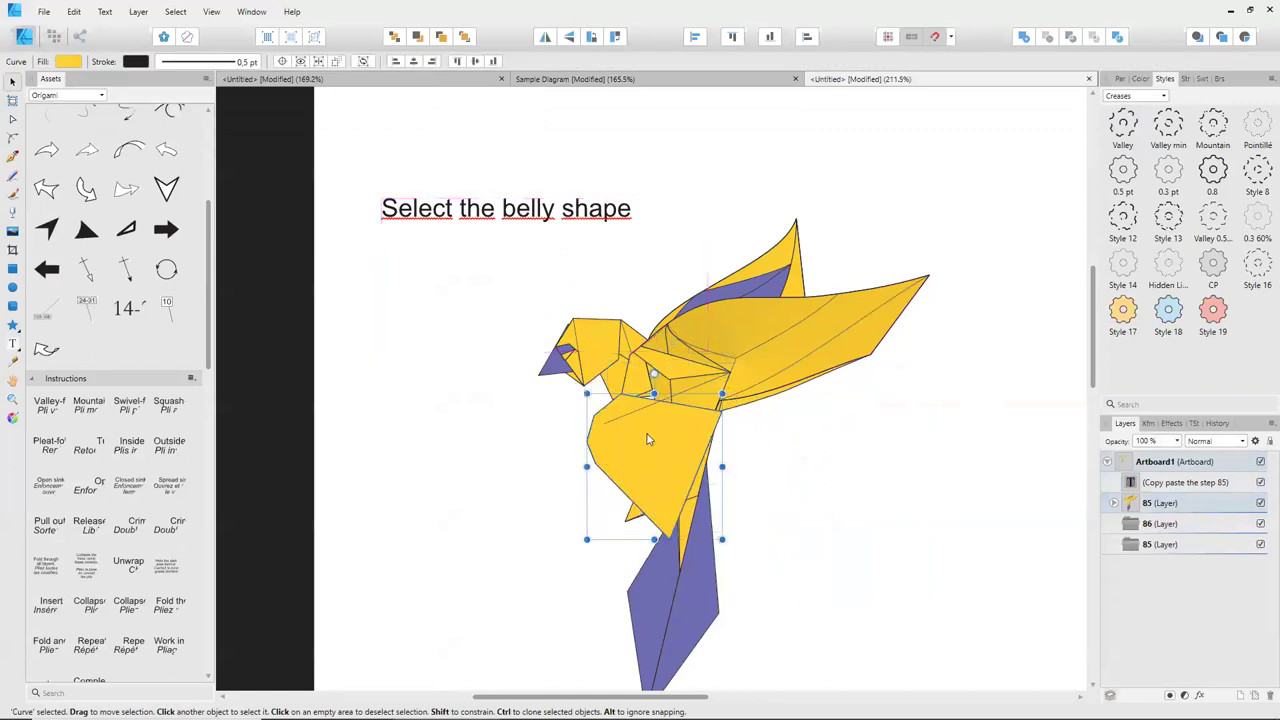
# Change the caption to 'Find it into the layers with CTRL K'.
pyautogui.click(526, 210)
pyautogui.doubleClick(523, 209)
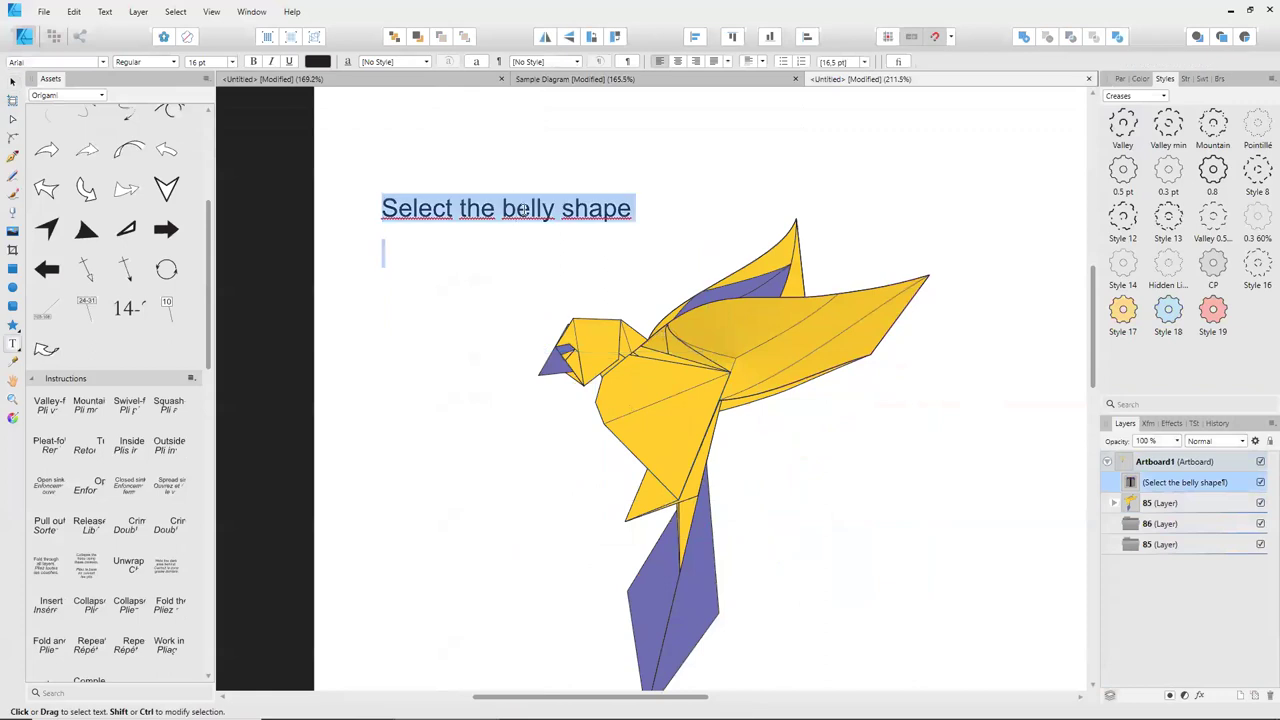
pyautogui.write('Find it into the layers ')
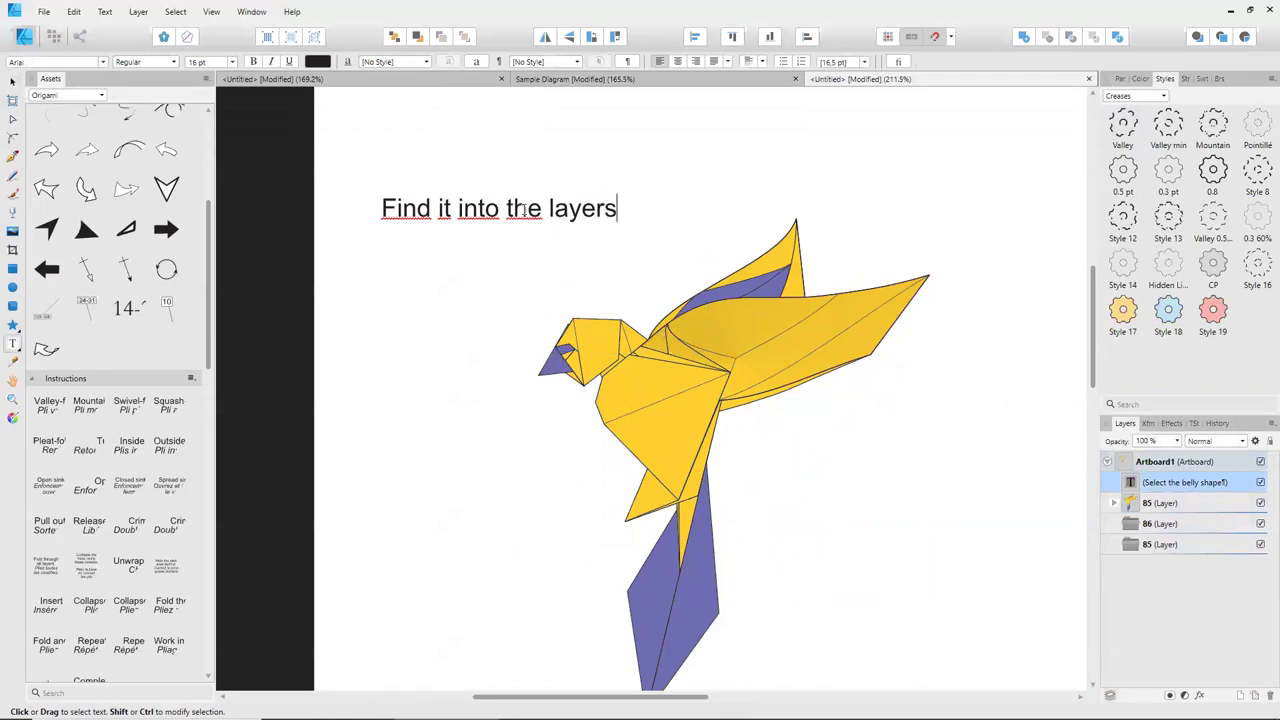
pyautogui.write('with CTRL K')
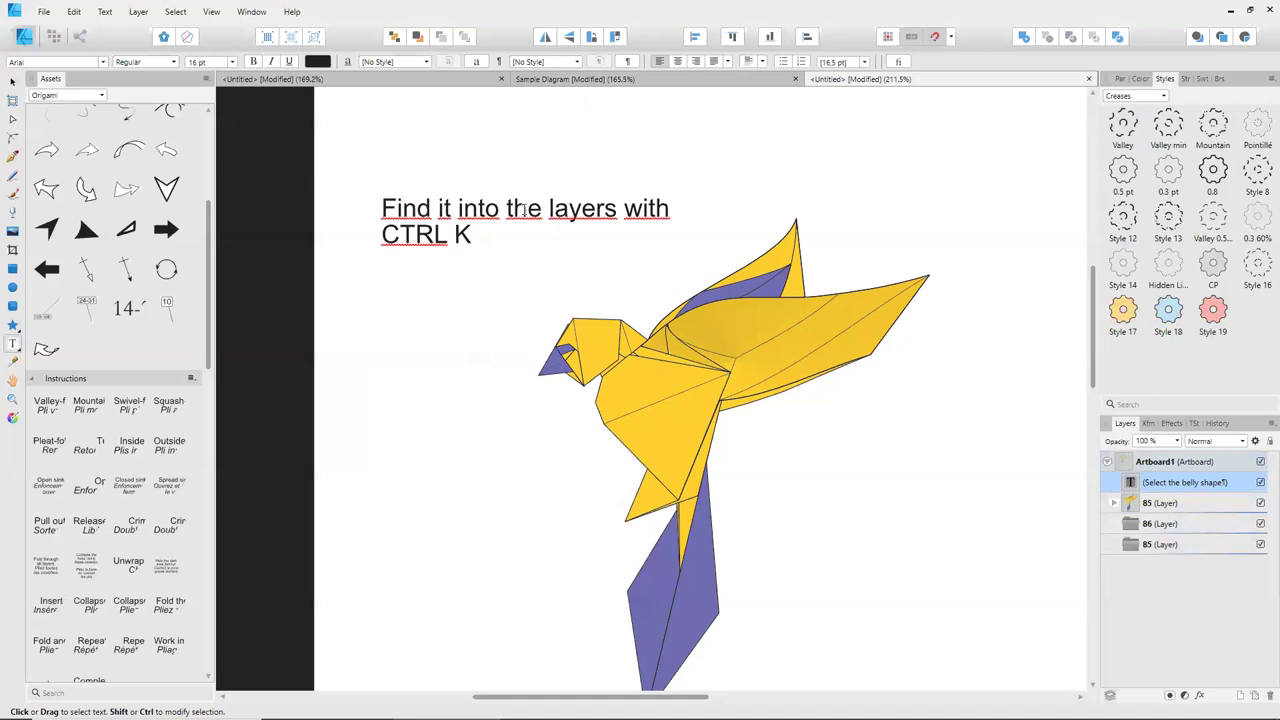
pyautogui.press('Escape')
pyautogui.click(13, 82)
# Locate the selected belly shape in the Layers panel with Ctrl+K.
pyautogui.click(617, 388)
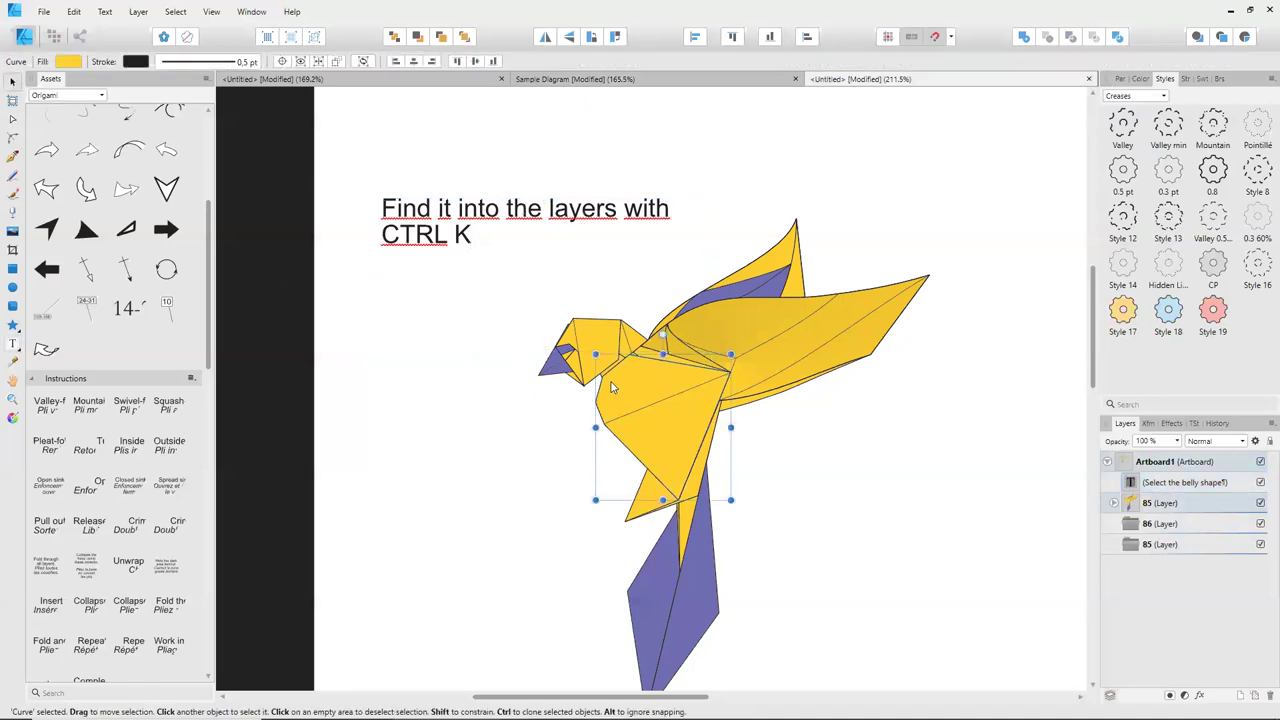
pyautogui.hotkey('ctrl', 'k')
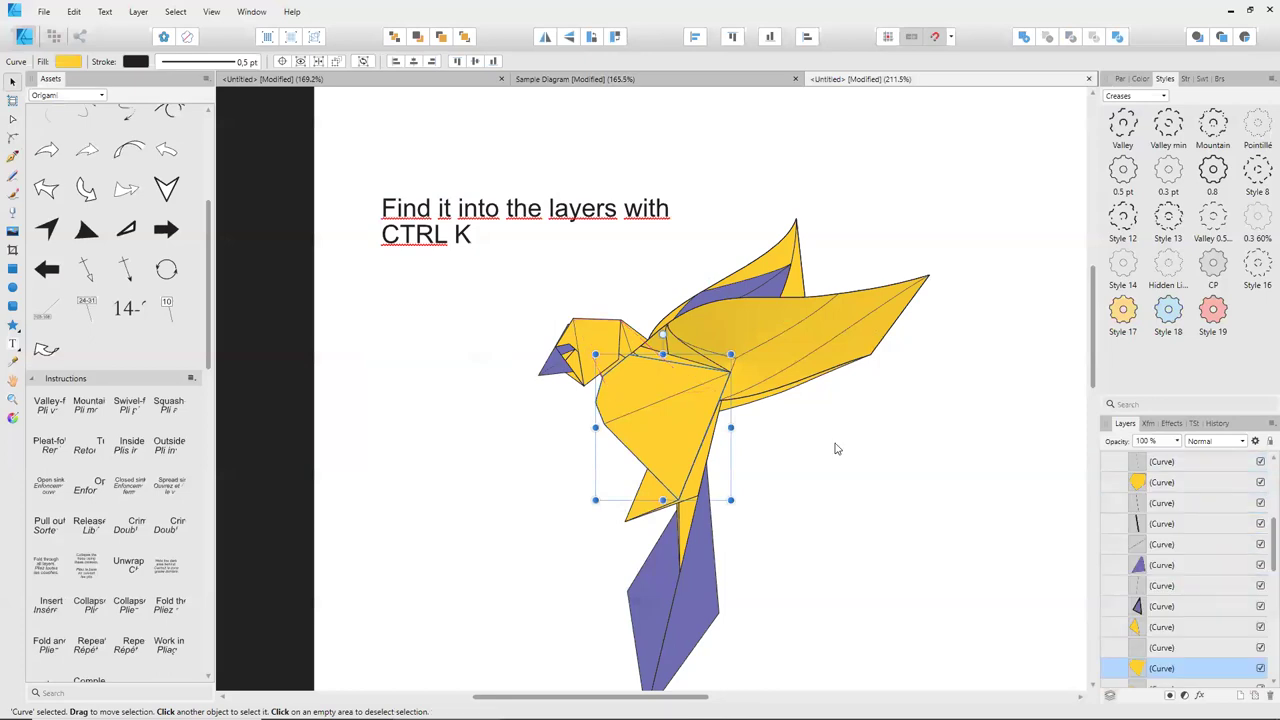
pyautogui.scroll(-2, 1163, 587)
pyautogui.scroll(-1, 1158, 500)
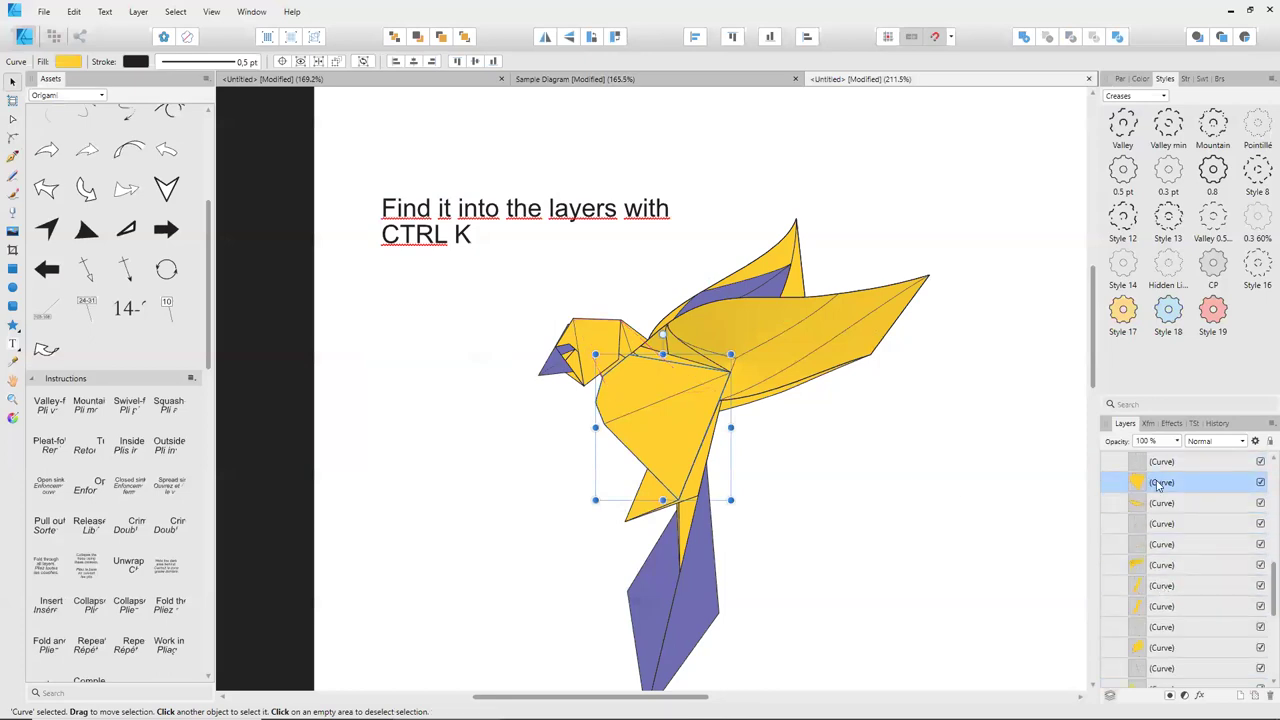
pyautogui.click(420, 232)
# Reword the caption to 'When you select a form the CTRL K, you find it. Look:'.
pyautogui.doubleClick(425, 230)
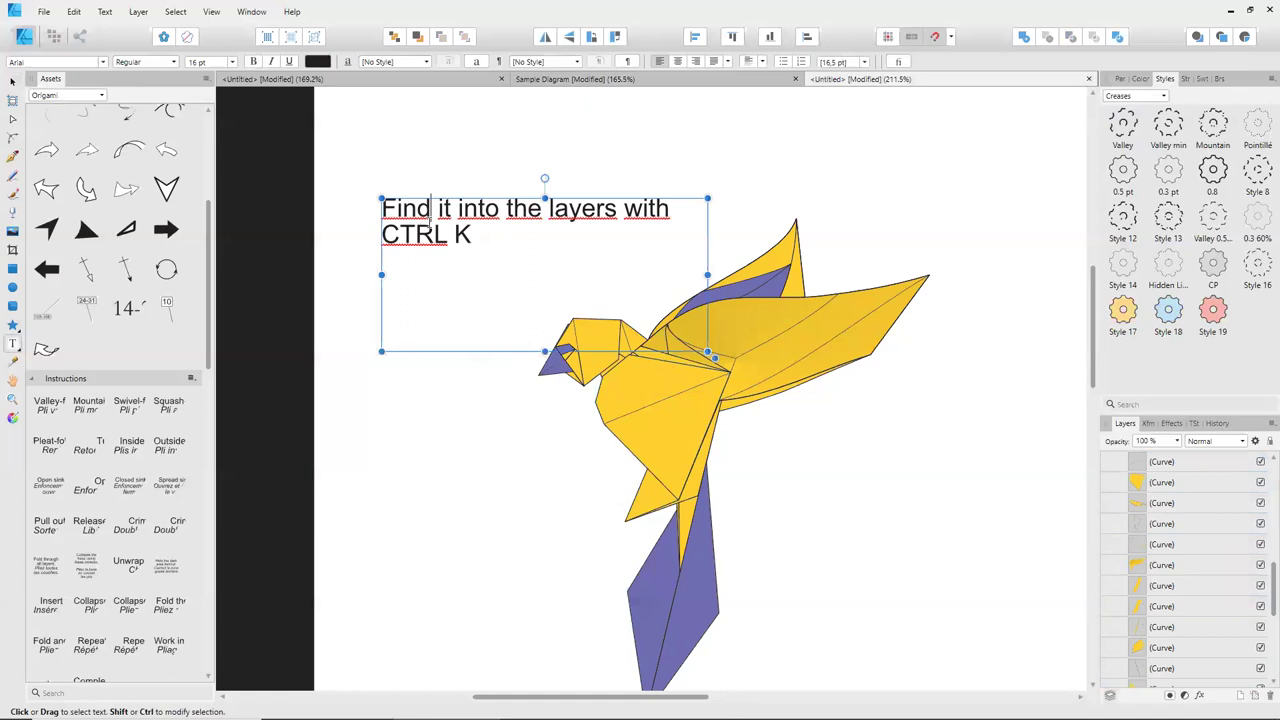
pyautogui.hotkey('ctrl', 'a')
pyautogui.write('When you')
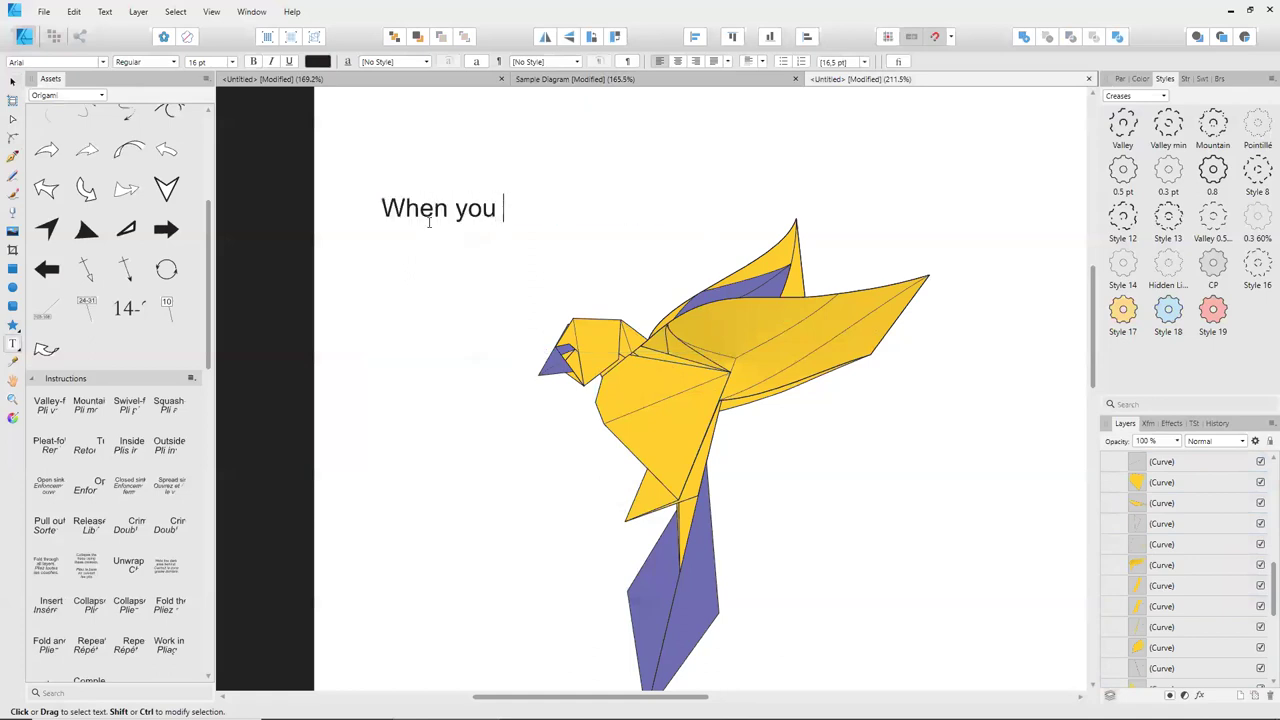
pyautogui.write(' seley')
pyautogui.press('BackSpace')
pyautogui.write('cyt')
pyautogui.press('BackSpace')
pyautogui.press('BackSpace')
pyautogui.write('t a form the CTRL K, ')
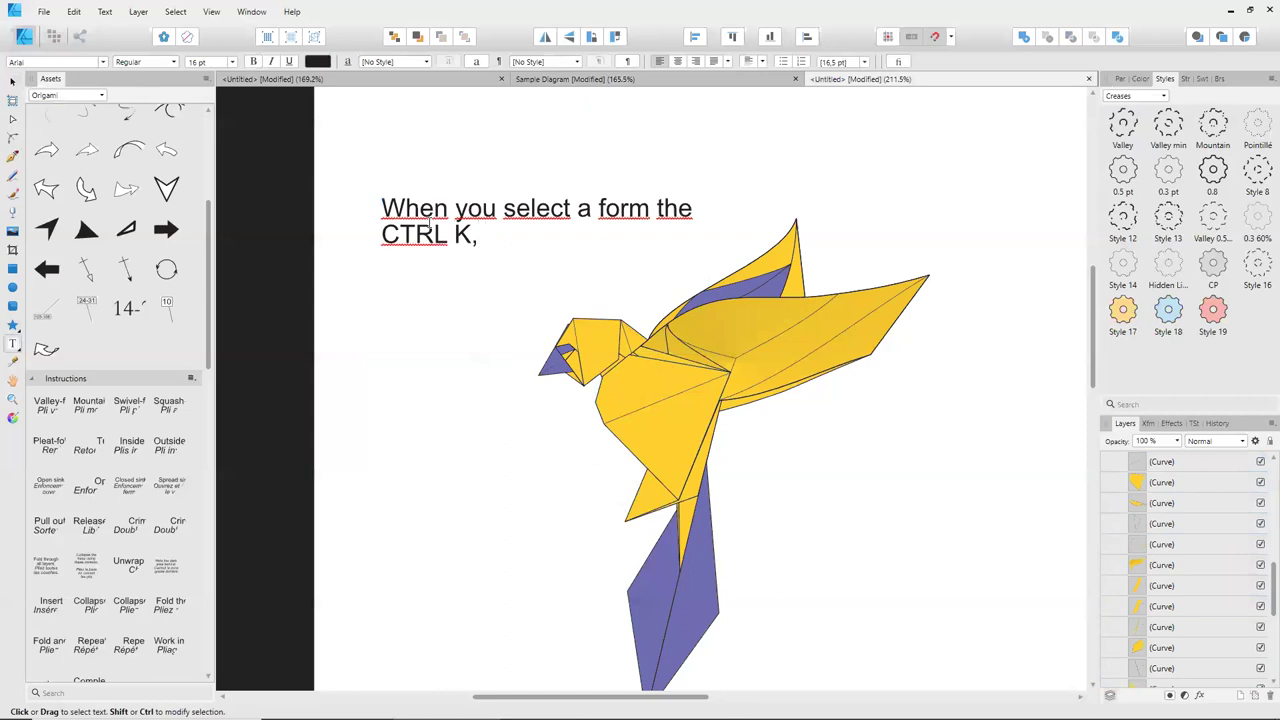
pyautogui.write('you find t')
pyautogui.press('BackSpace')
pyautogui.write('it.')
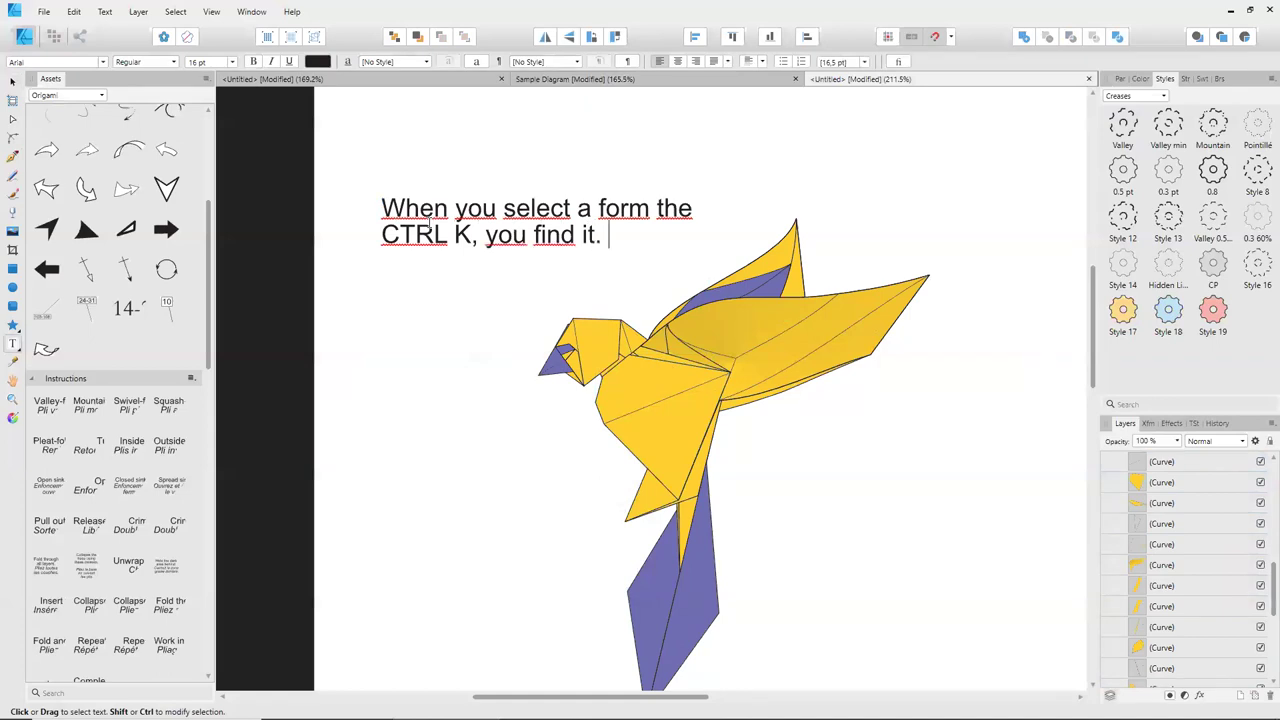
pyautogui.write(' Look')
pyautogui.write(':')
pyautogui.press('Escape')
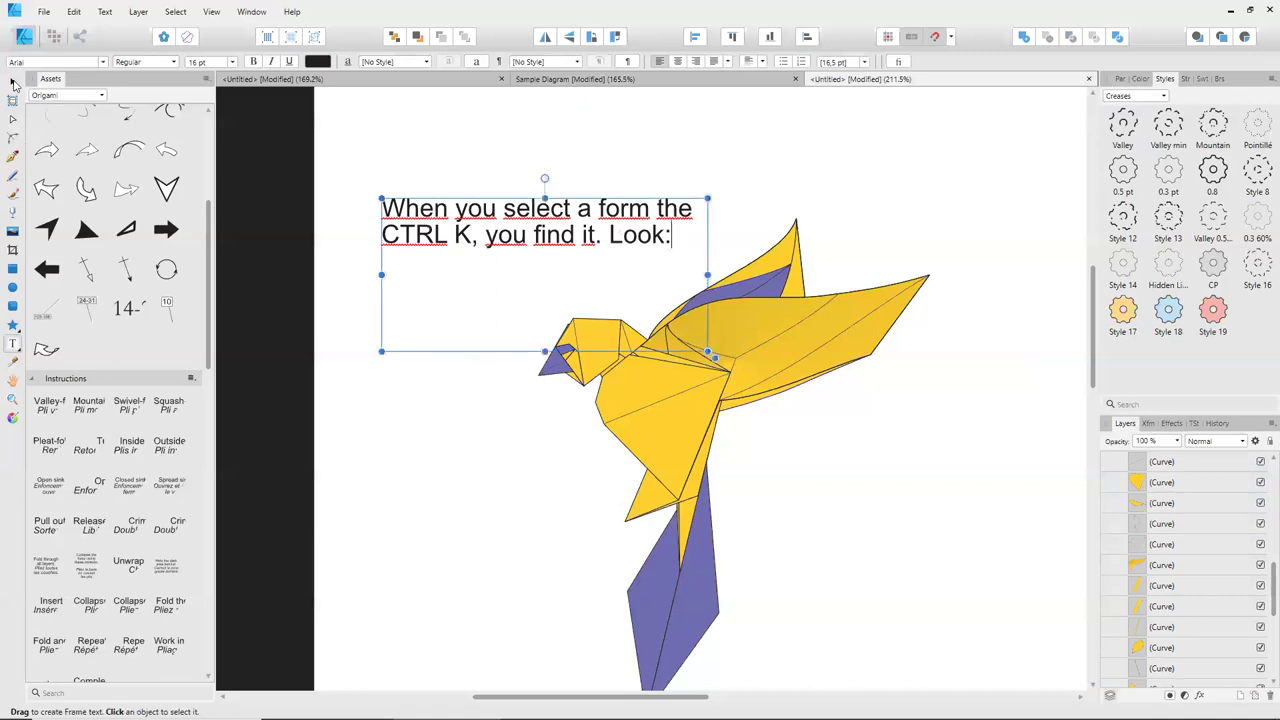
# Rename the belly shape's layer to BELLY.
pyautogui.click(660, 430)
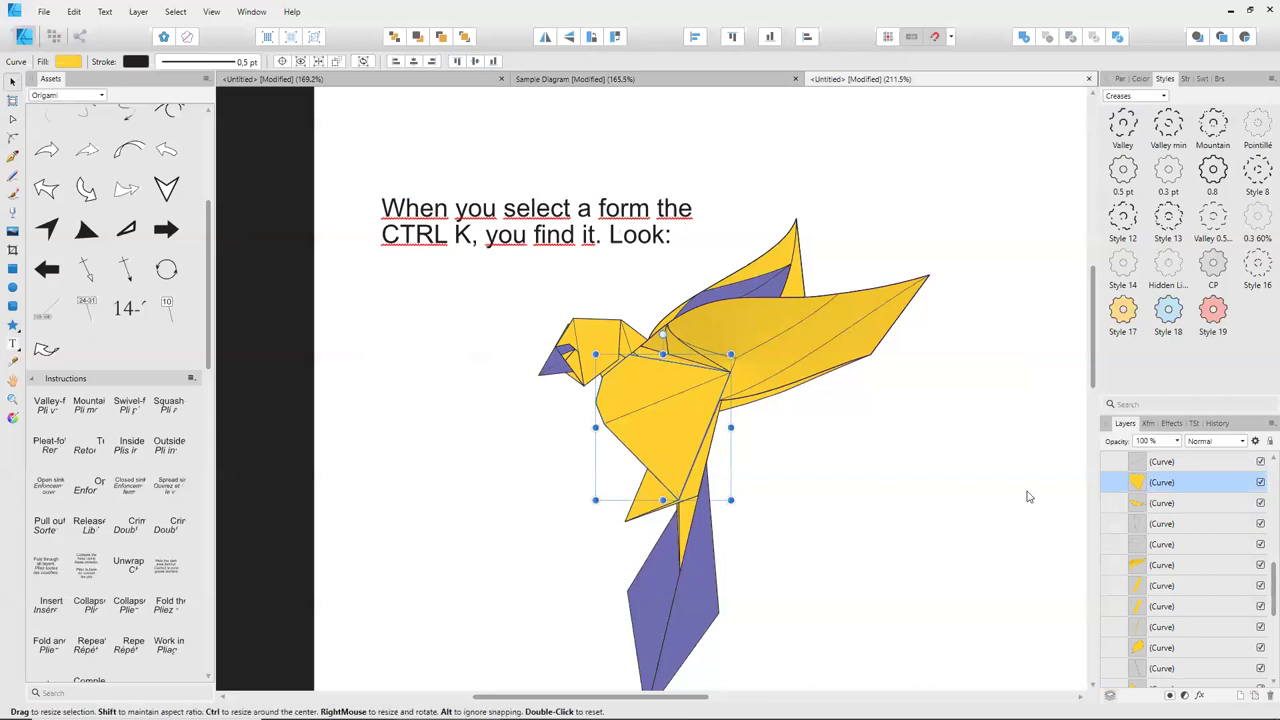
pyautogui.doubleClick(1176, 482)
pyautogui.write('BELLY')
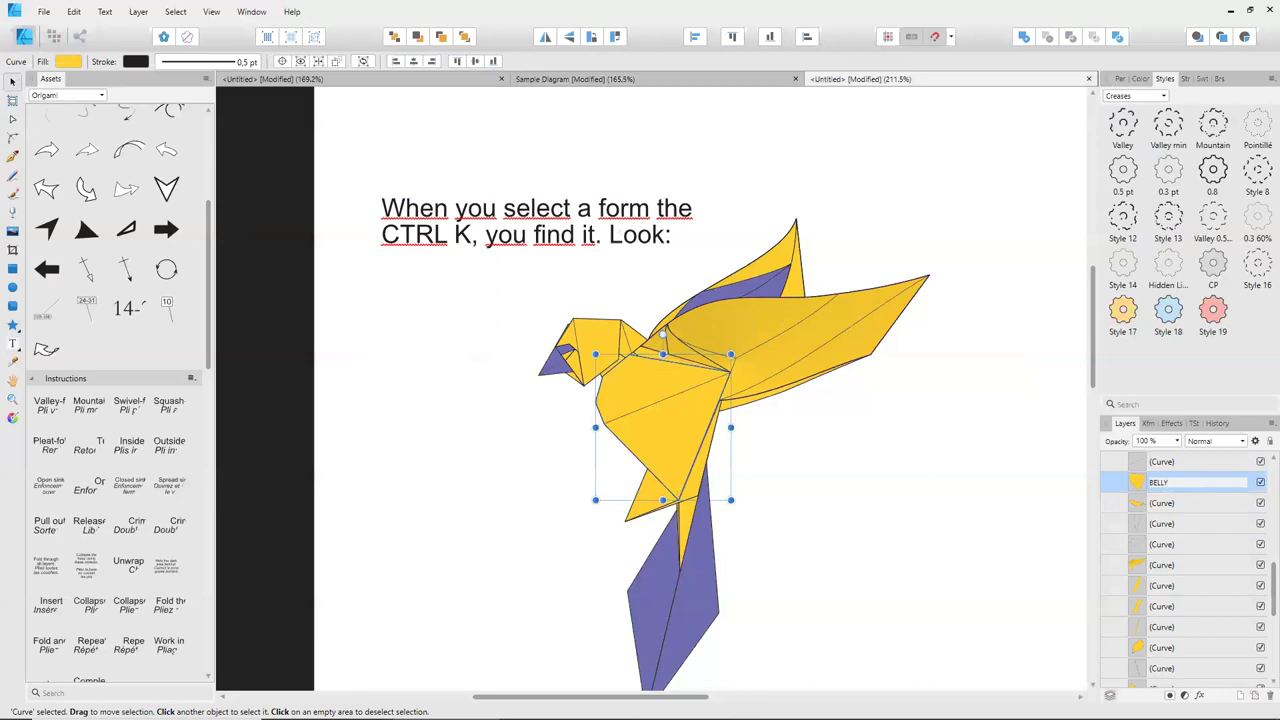
pyautogui.press('Return')
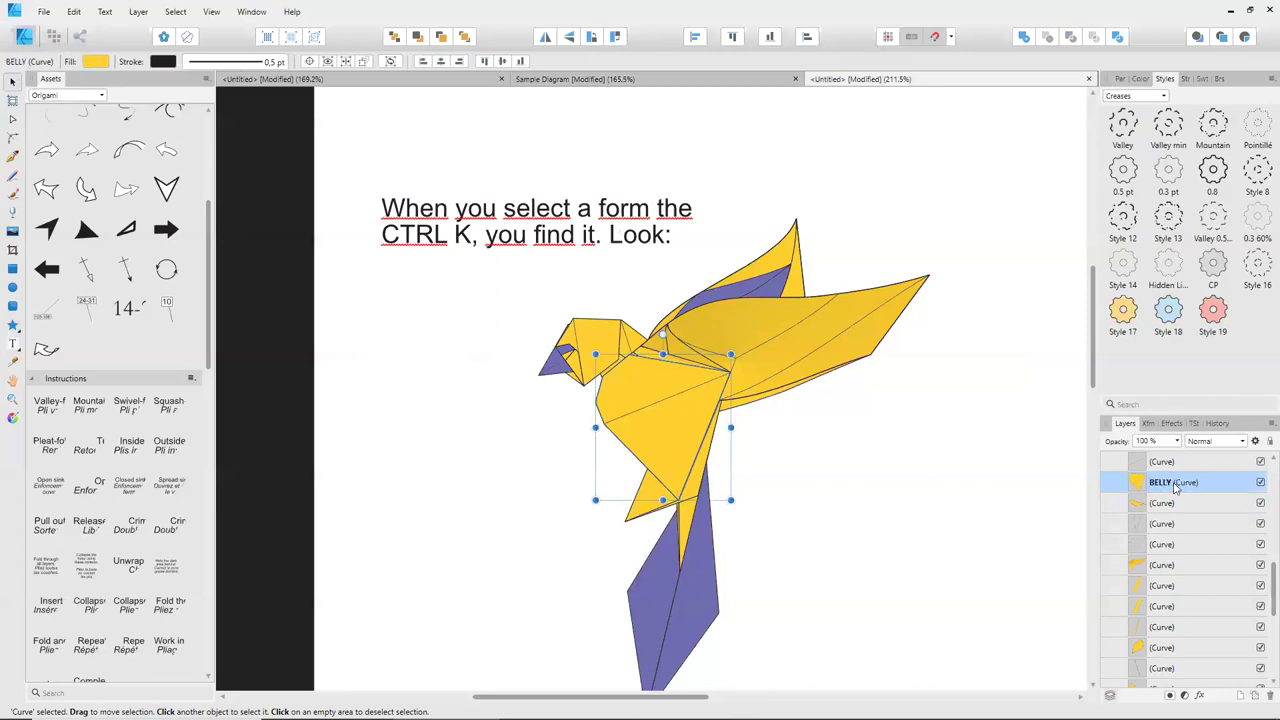
# Replace the caption text with 'I want to bring a light on the belly'.
pyautogui.click(893, 518)
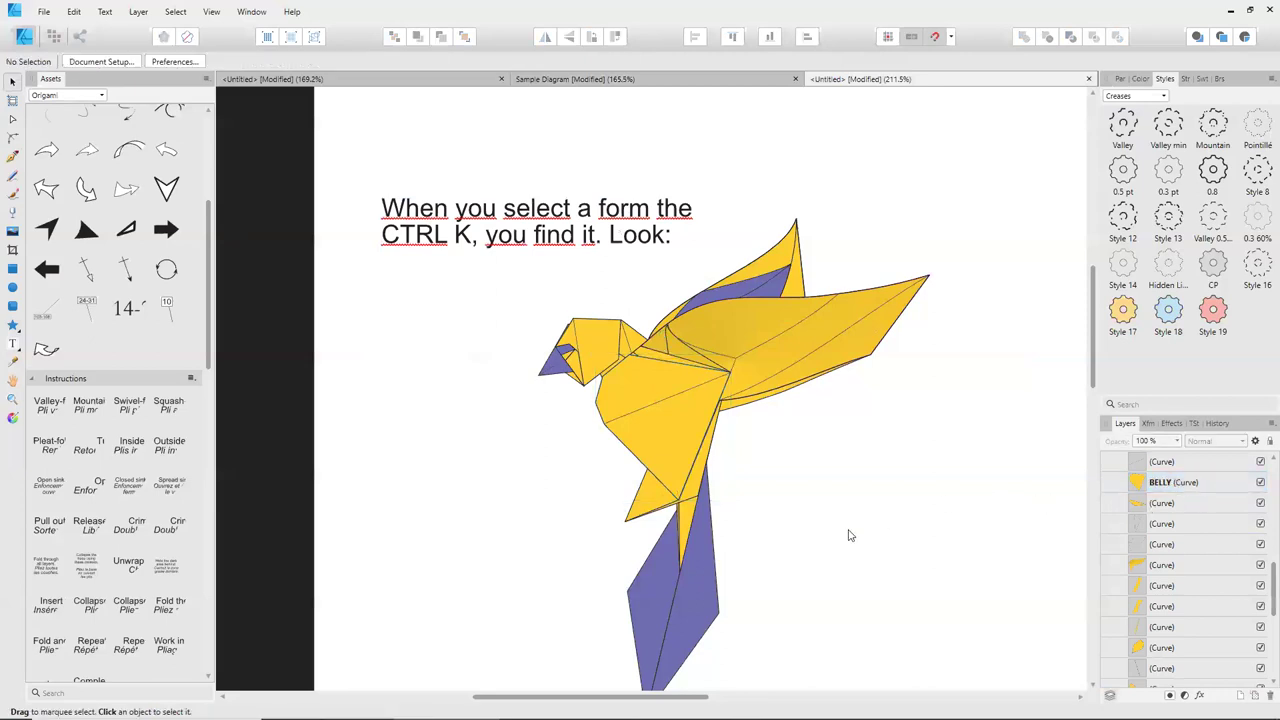
pyautogui.click(590, 244)
pyautogui.click(590, 244)
pyautogui.hotkey('ctrl', 'a')
pyautogui.press('BackSpace')
pyautogui.write('wantt')
pyautogui.press('BackSpace')
pyautogui.write('to bring a')
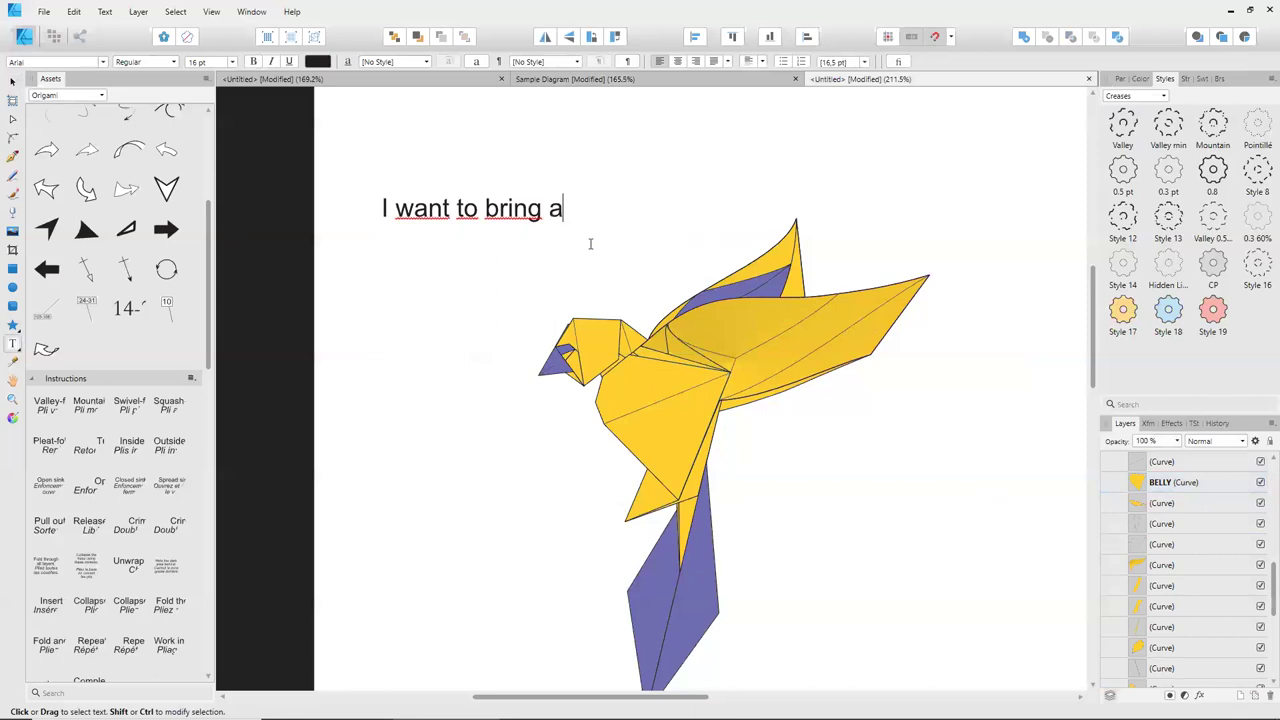
pyautogui.write(' light ')
pyautogui.write('on the belly')
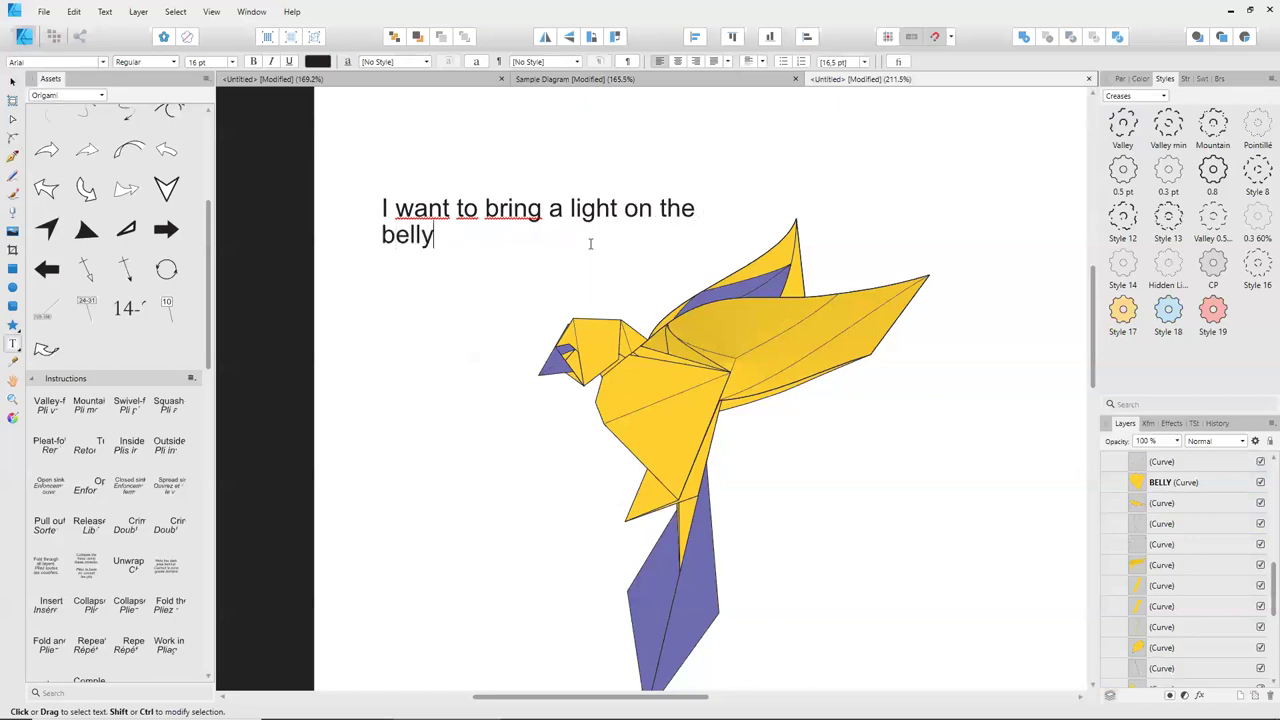
pyautogui.press('Escape')
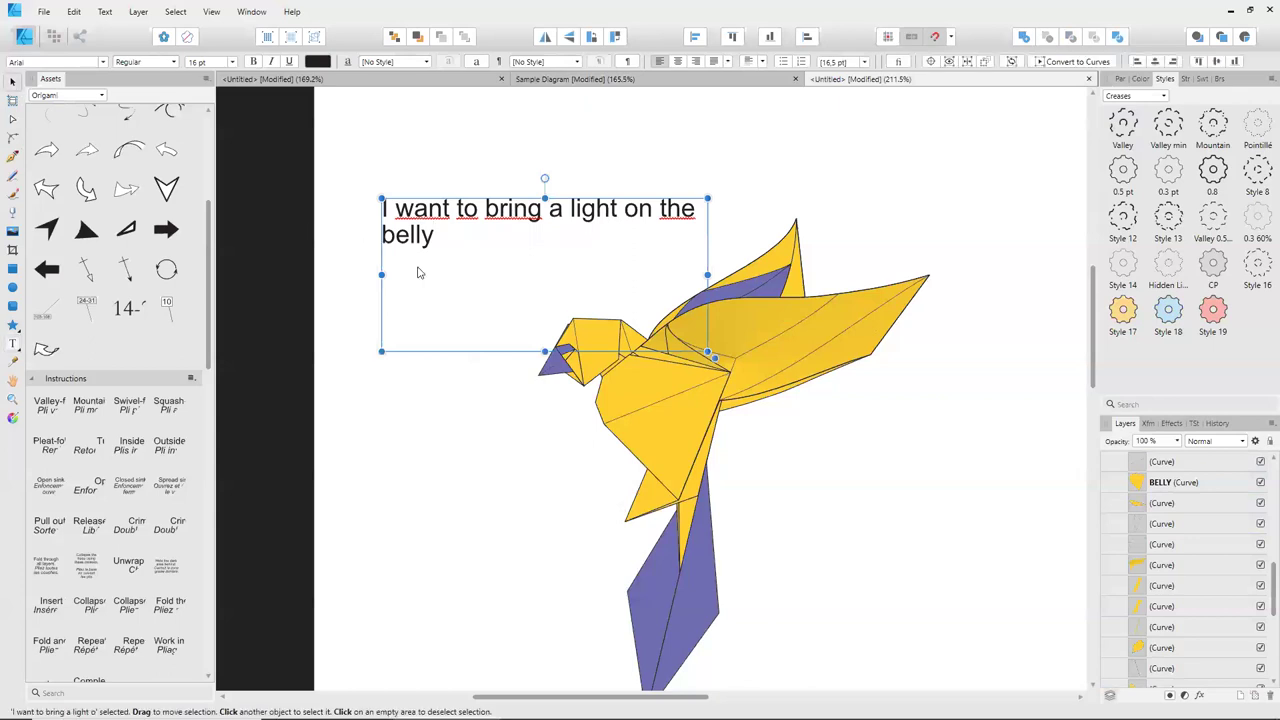
pyautogui.click(465, 420)
# Draw a closed four-point pen shape along the bird's belly and set its stroke to none.
pyautogui.click(14, 157)
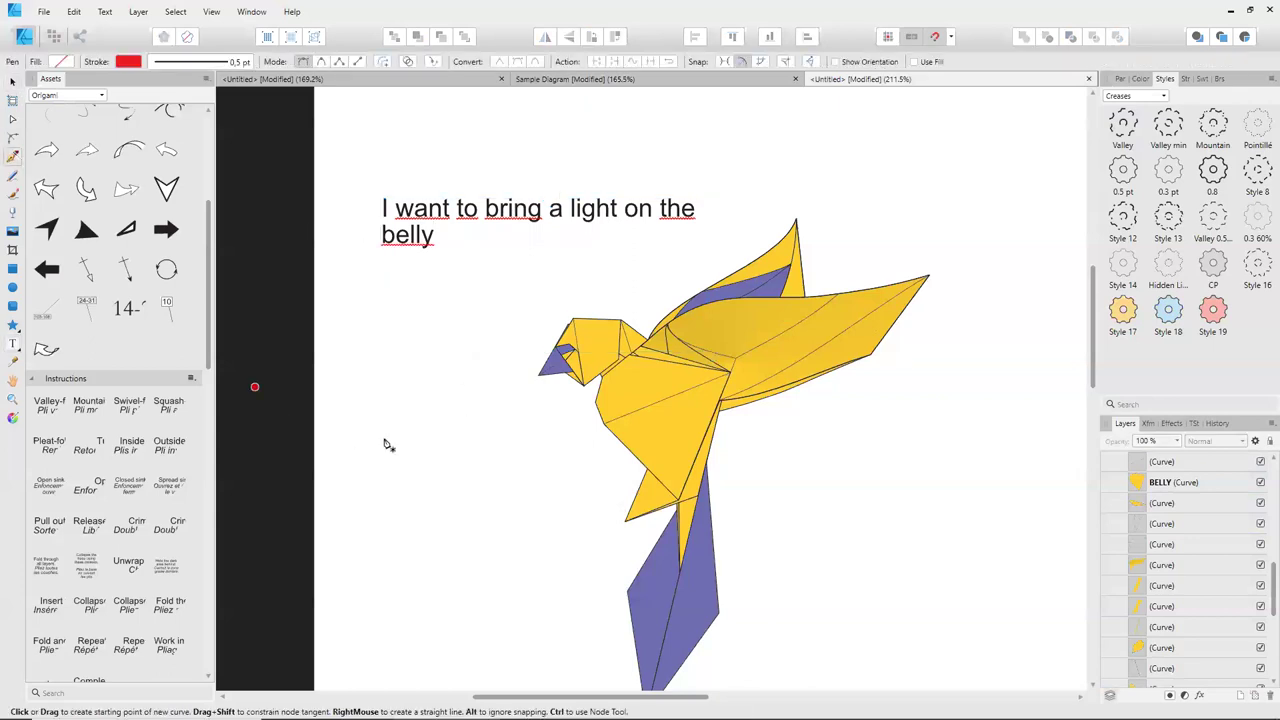
pyautogui.moveTo(596, 382); pyautogui.dragTo(574, 407)
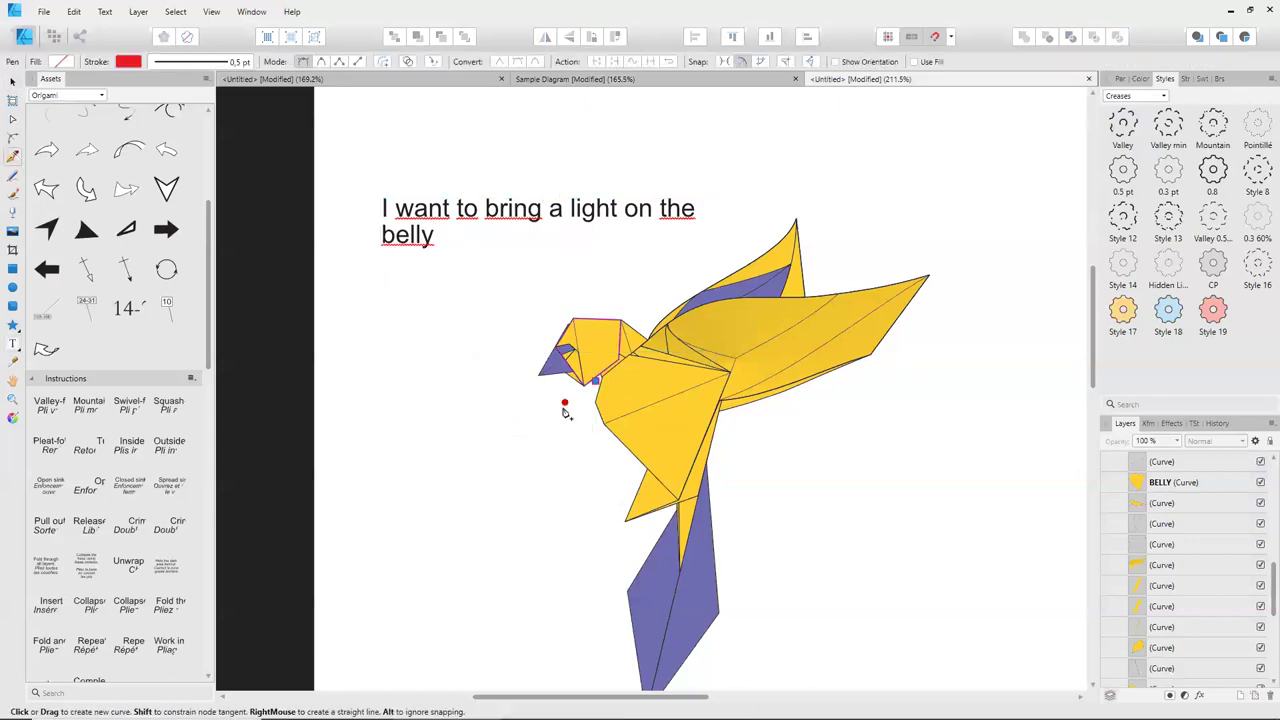
pyautogui.click(628, 471)
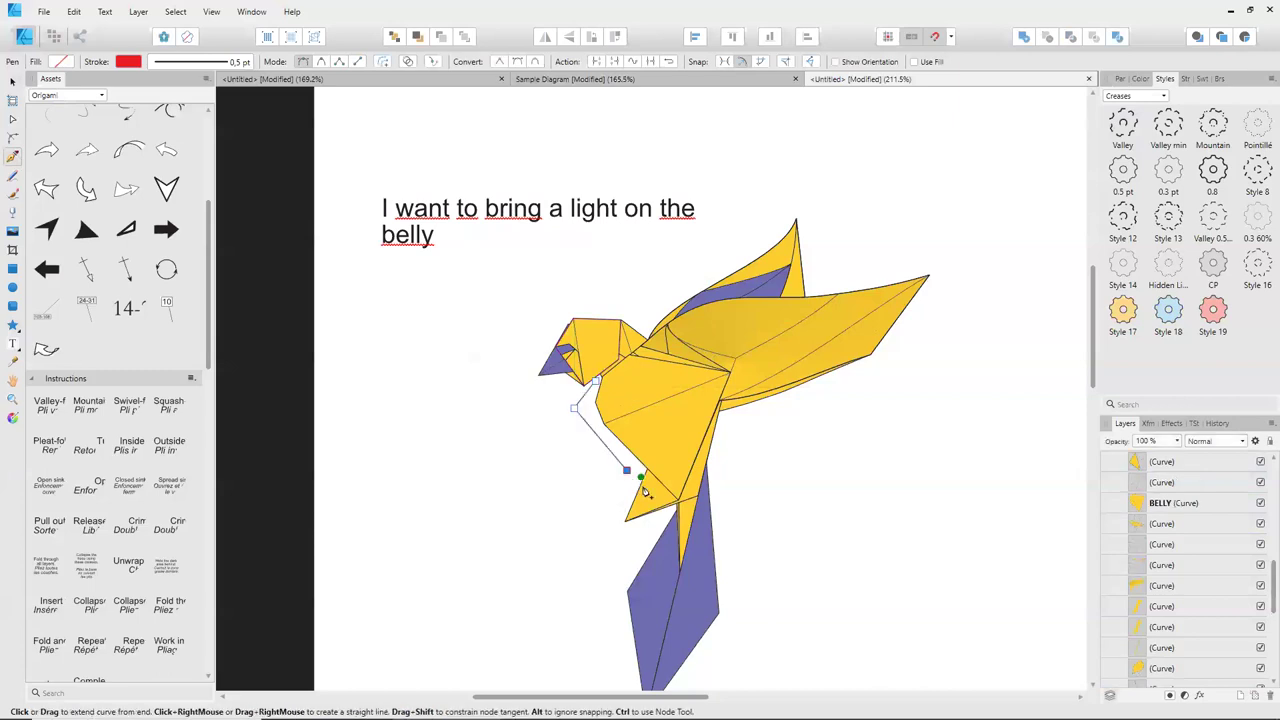
pyautogui.click(677, 498)
pyautogui.click(596, 381)
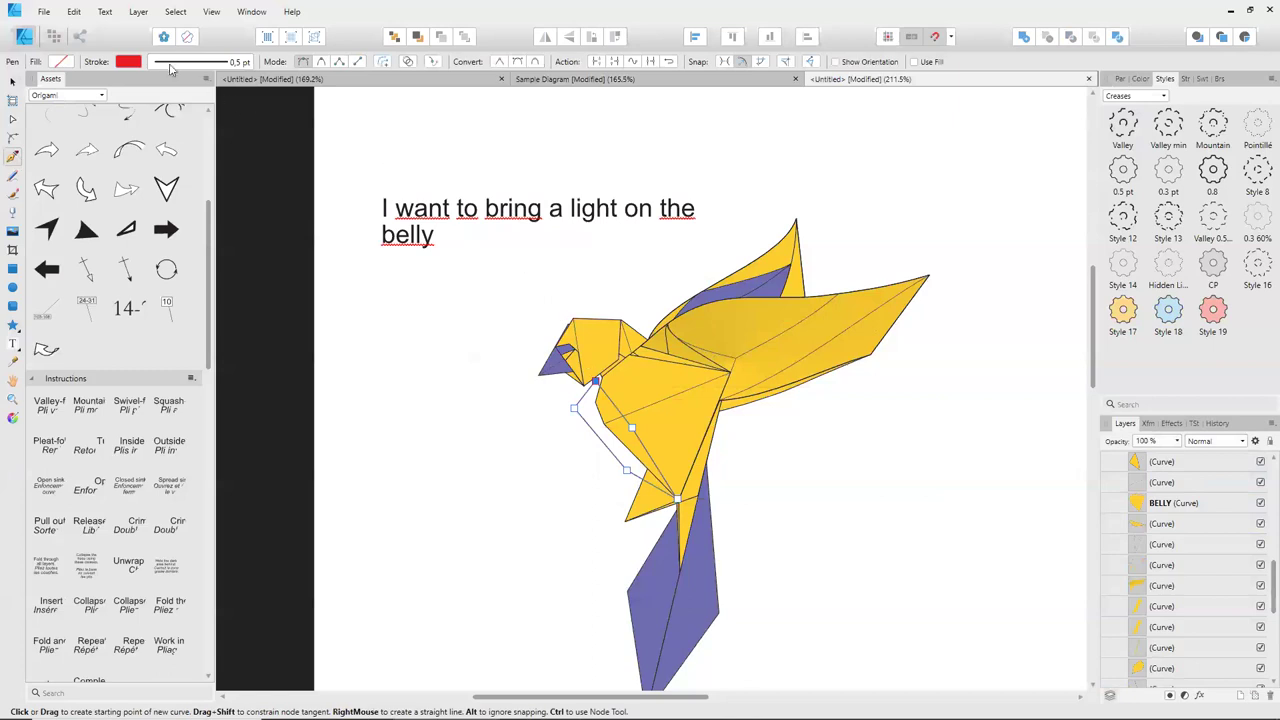
pyautogui.click(130, 62)
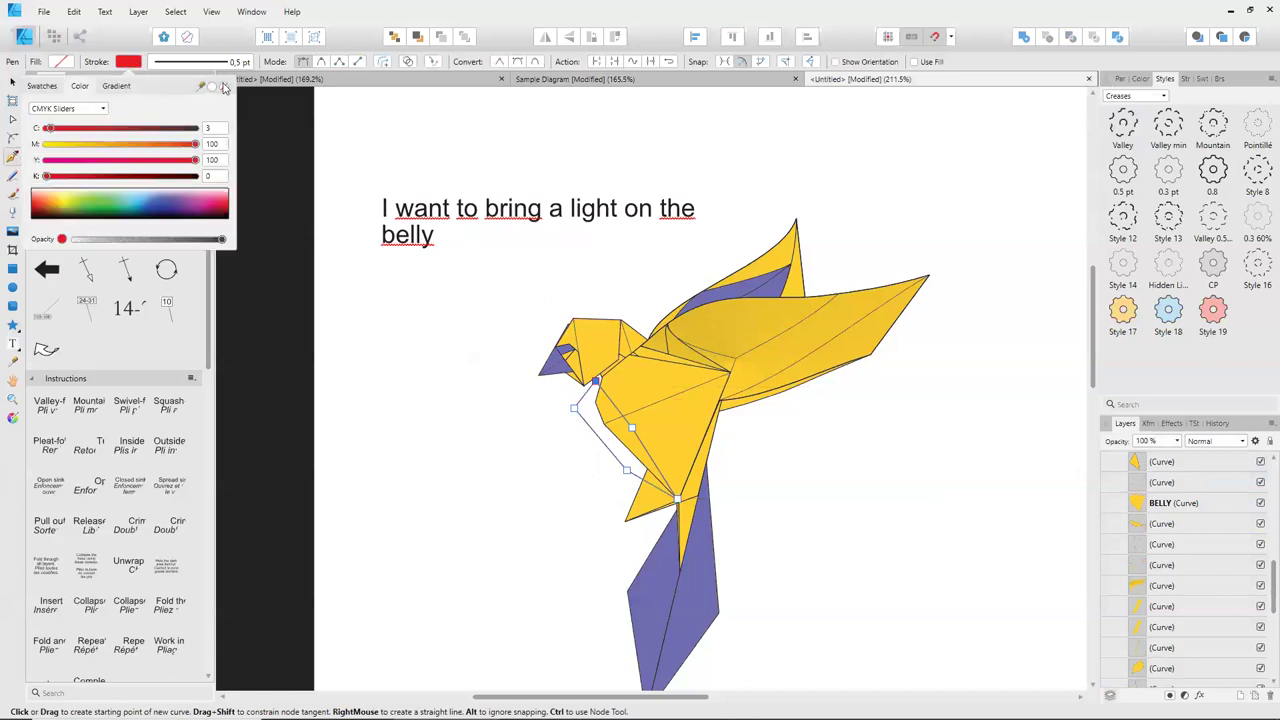
pyautogui.click(226, 88)
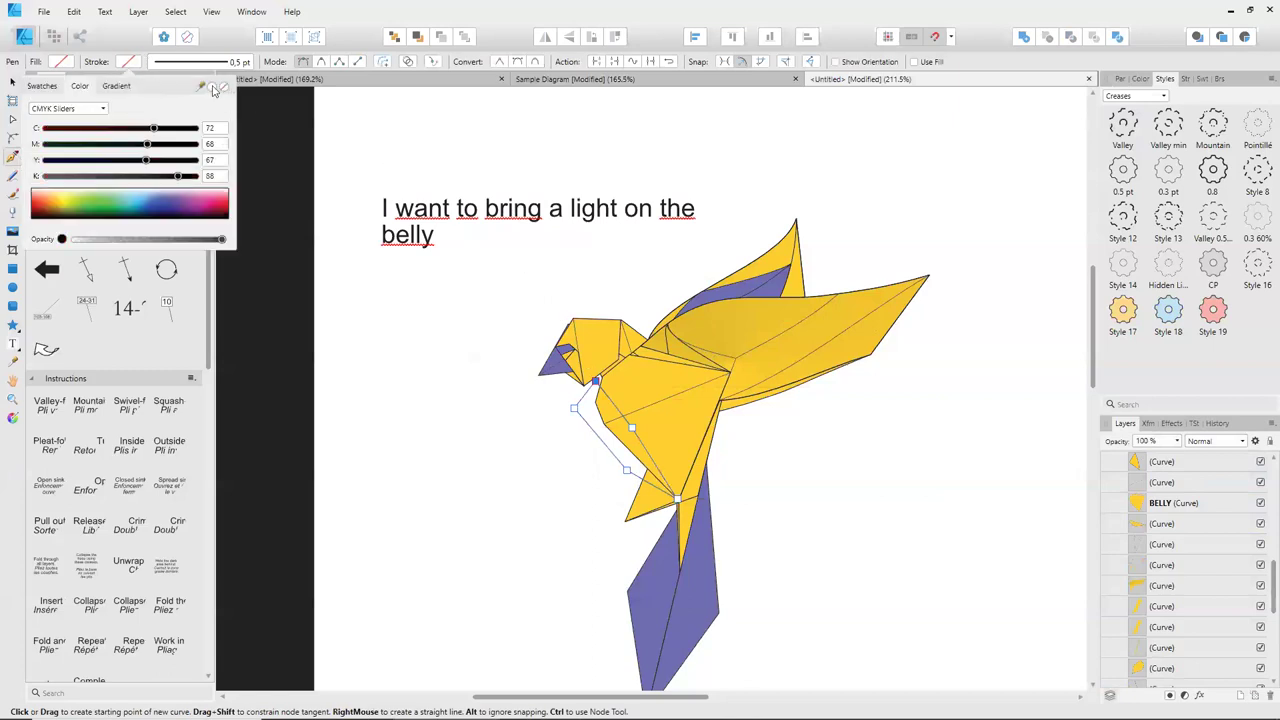
pyautogui.click(72, 63)
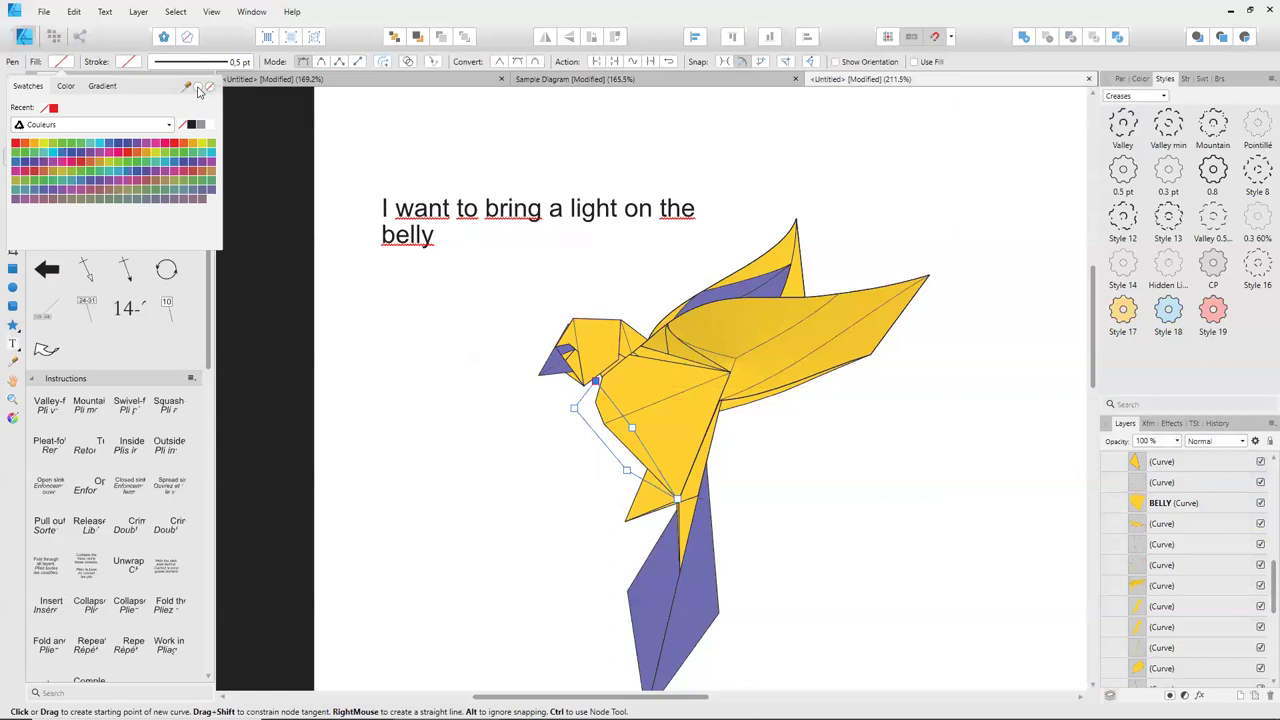
# Fill the belly shape with white at reduced opacity.
pyautogui.click(198, 89)
pyautogui.scroll(-1, 530, 415)
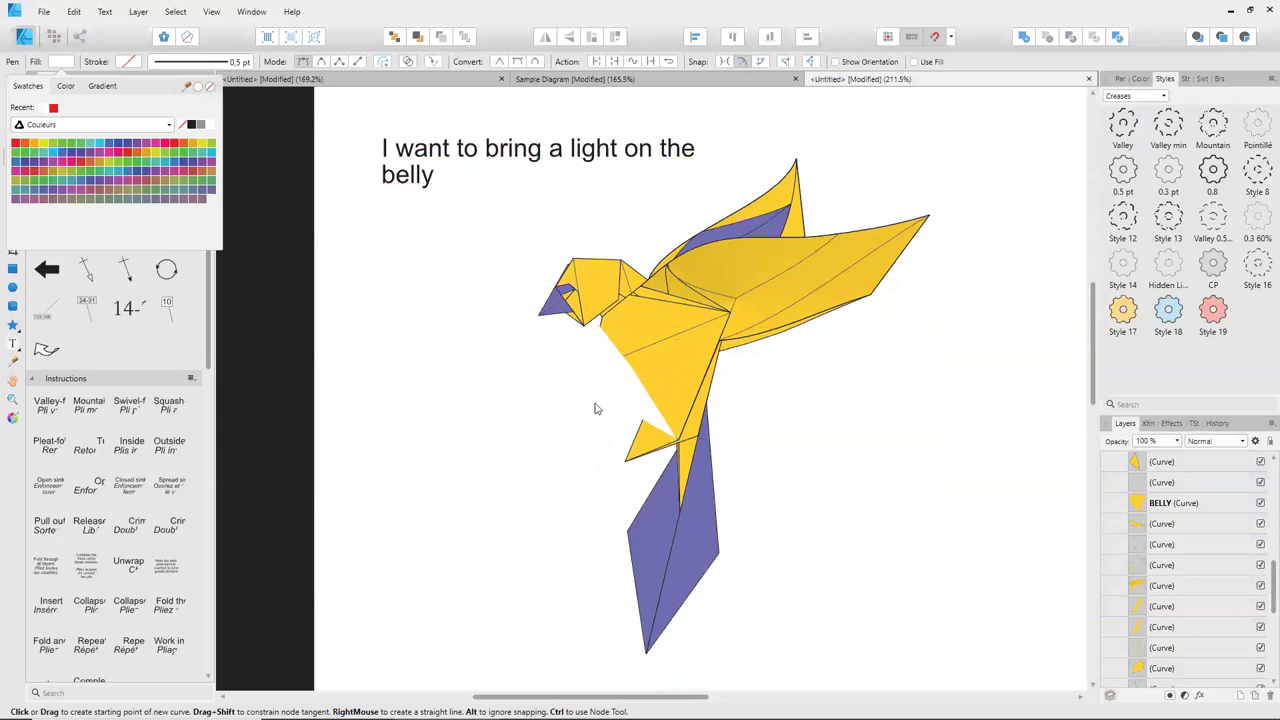
pyautogui.scroll(2, 600, 400)
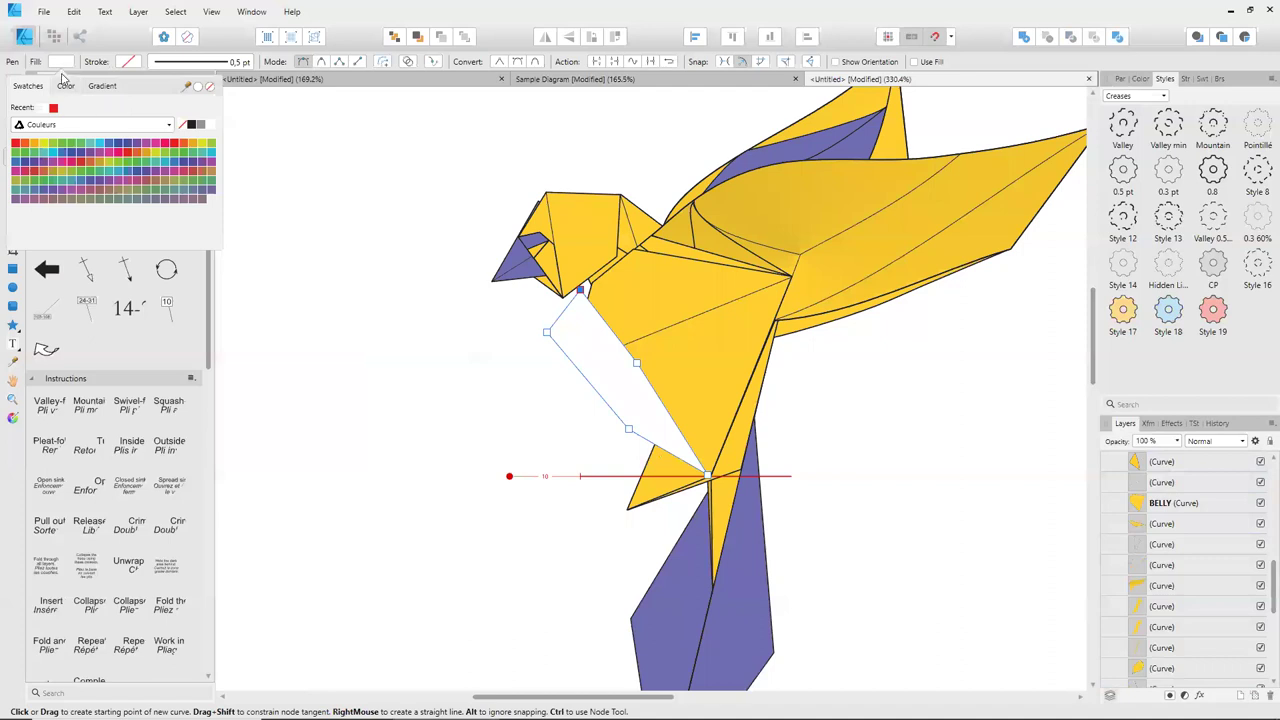
pyautogui.click(65, 85)
pyautogui.moveTo(207, 241); pyautogui.dragTo(150, 238)
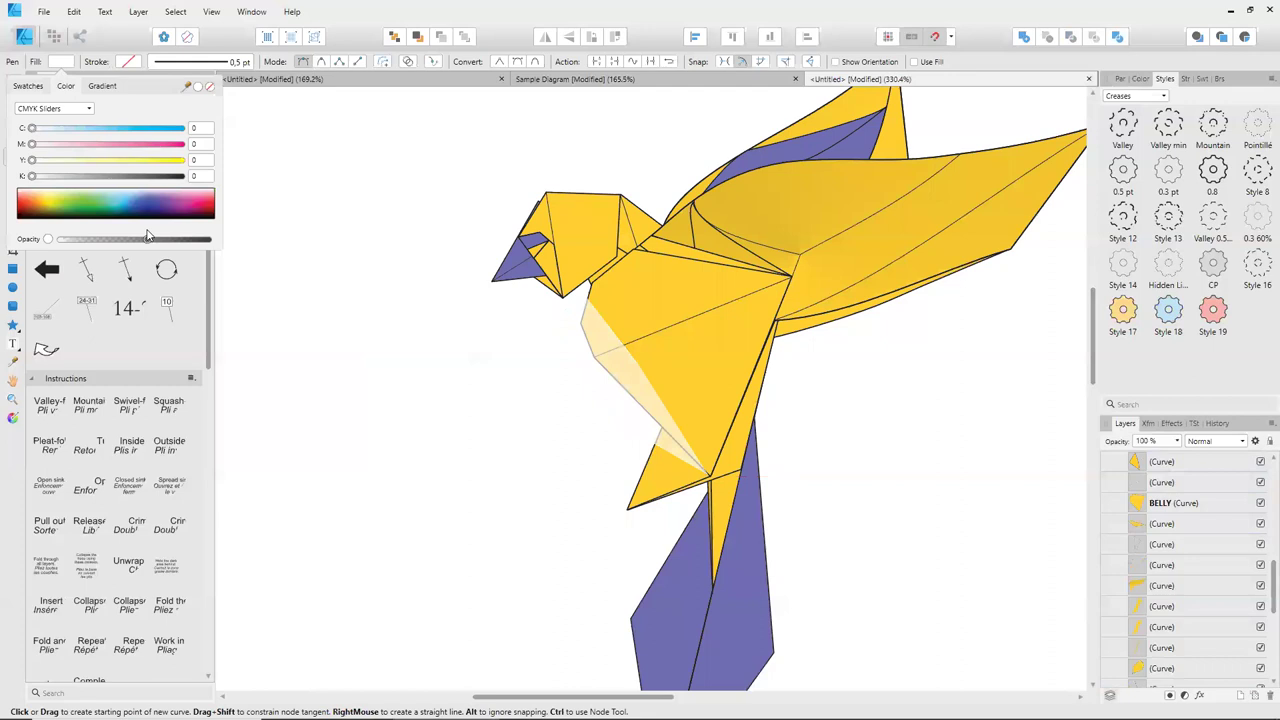
pyautogui.click(235, 332)
# Reshape the highlight's nodes, raising its top corner and curving its side inward.
pyautogui.click(13, 118)
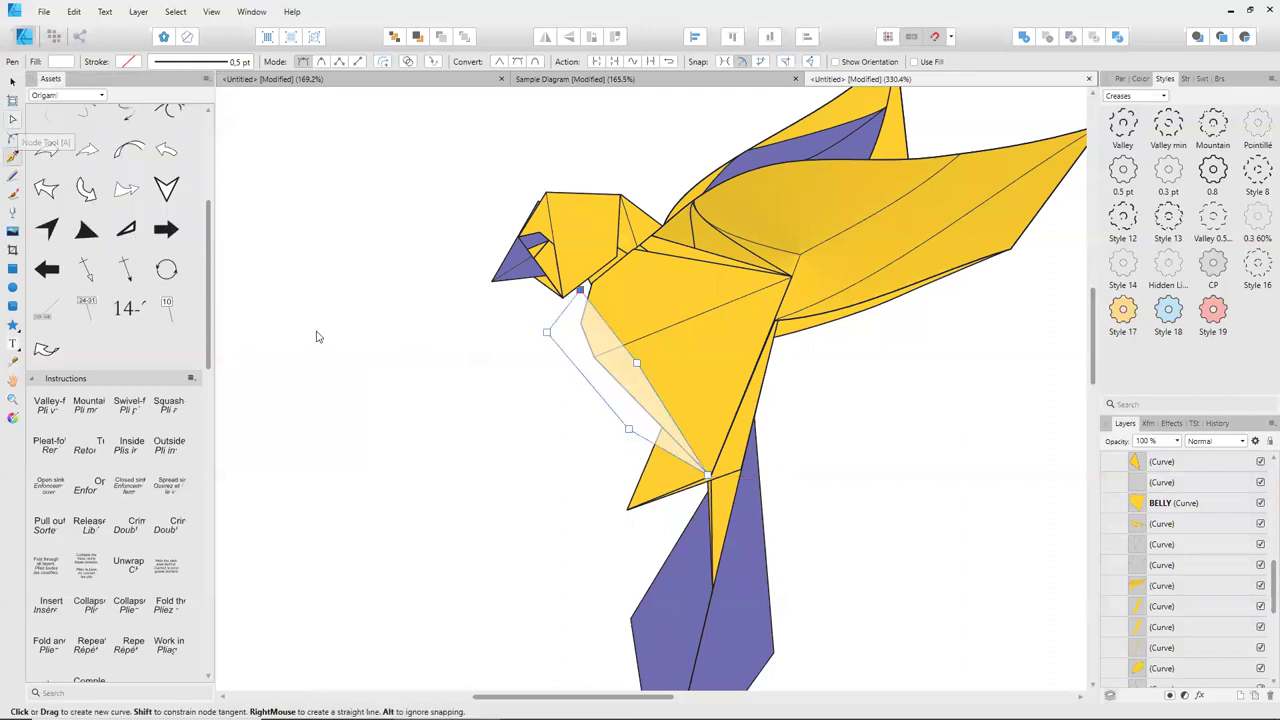
pyautogui.scroll(1, 568, 378)
pyautogui.moveTo(587, 268); pyautogui.dragTo(600, 262)
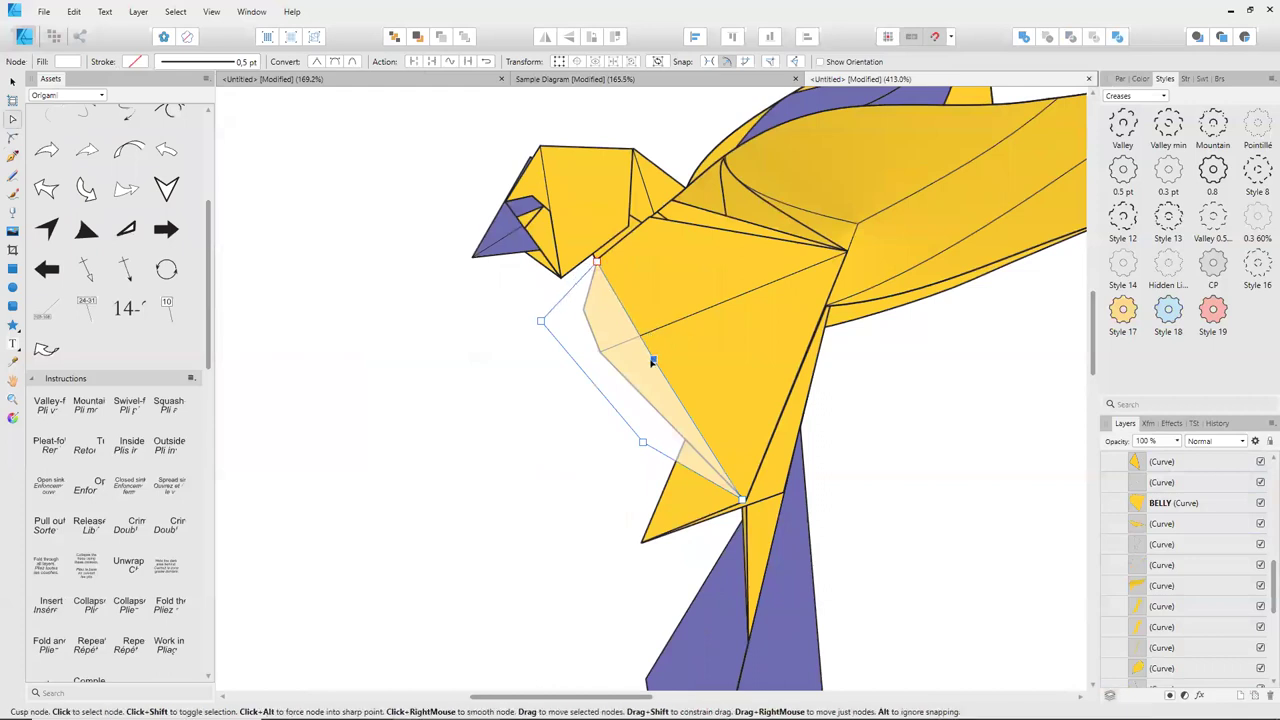
pyautogui.moveTo(651, 362); pyautogui.dragTo(635, 359)
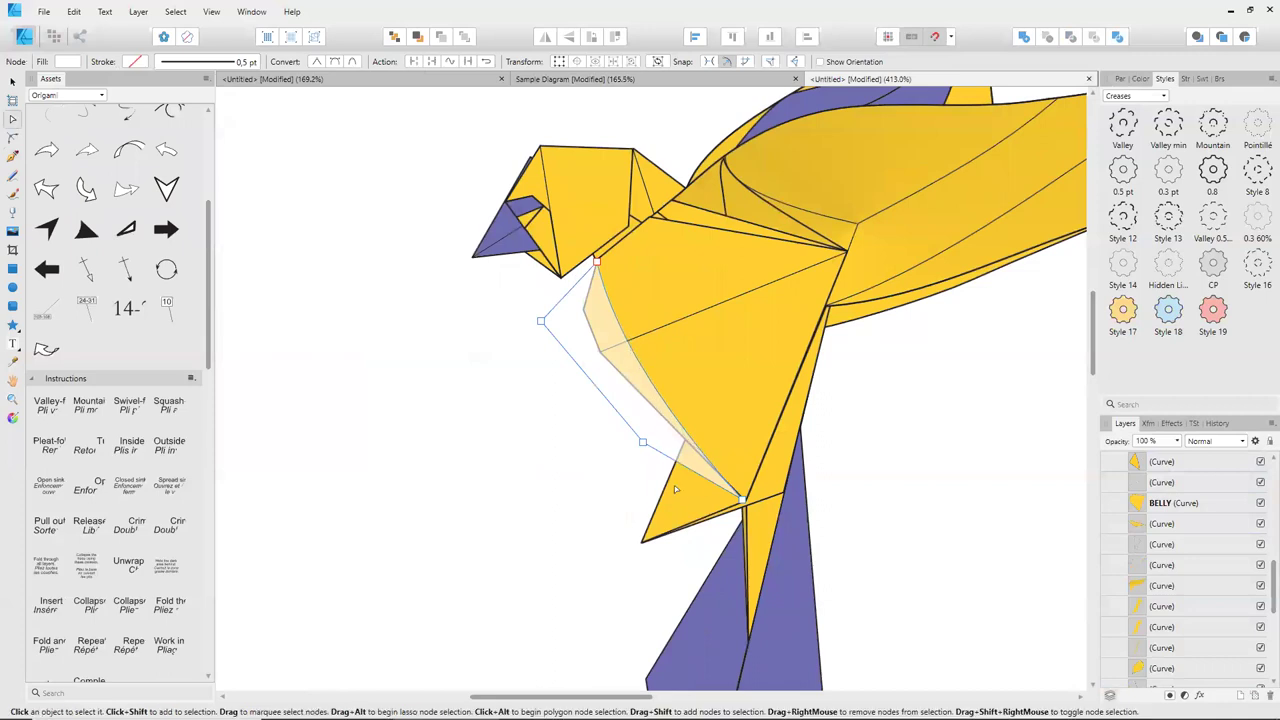
pyautogui.scroll(-2, 657, 481)
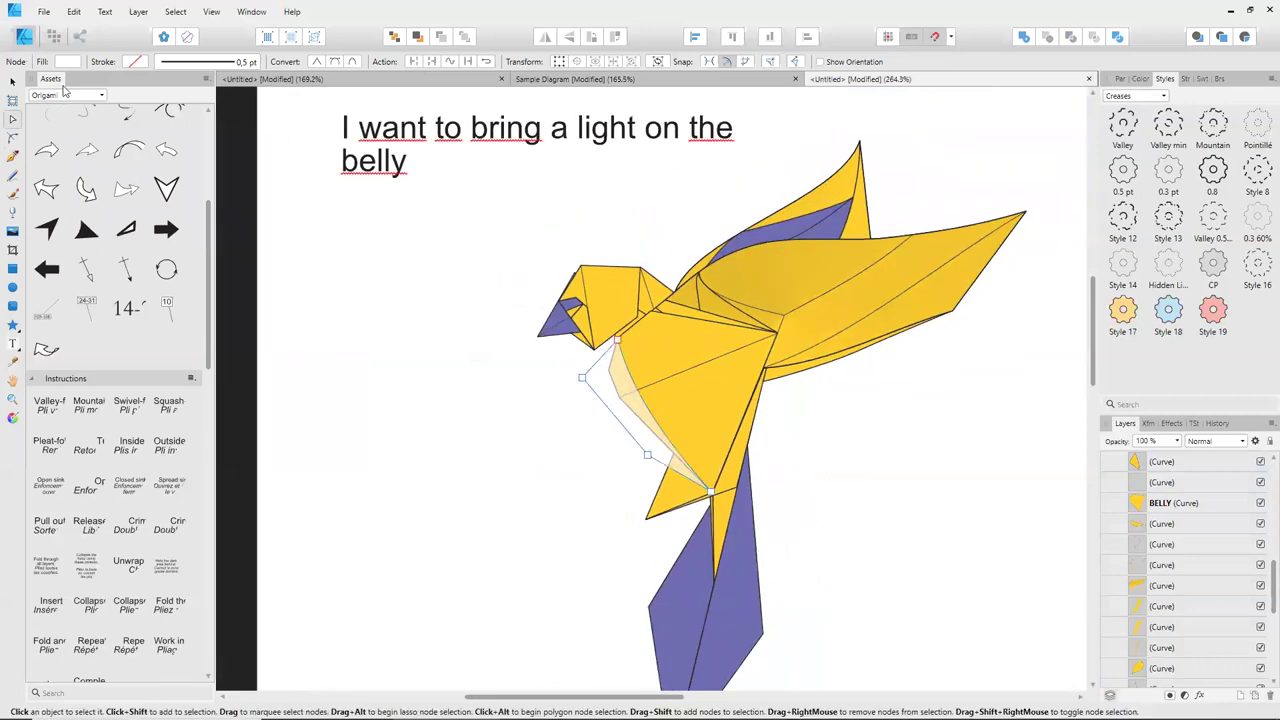
pyautogui.click(10, 84)
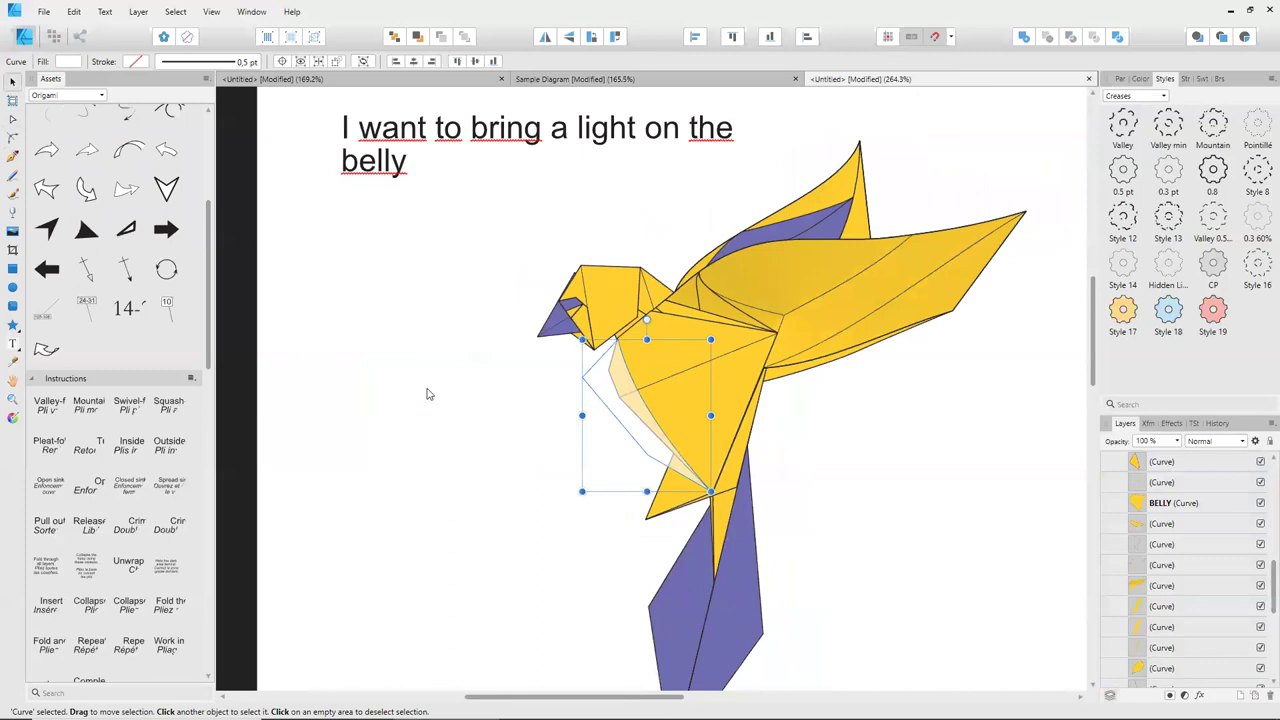
pyautogui.scroll(2, 427, 394)
pyautogui.click(370, 226)
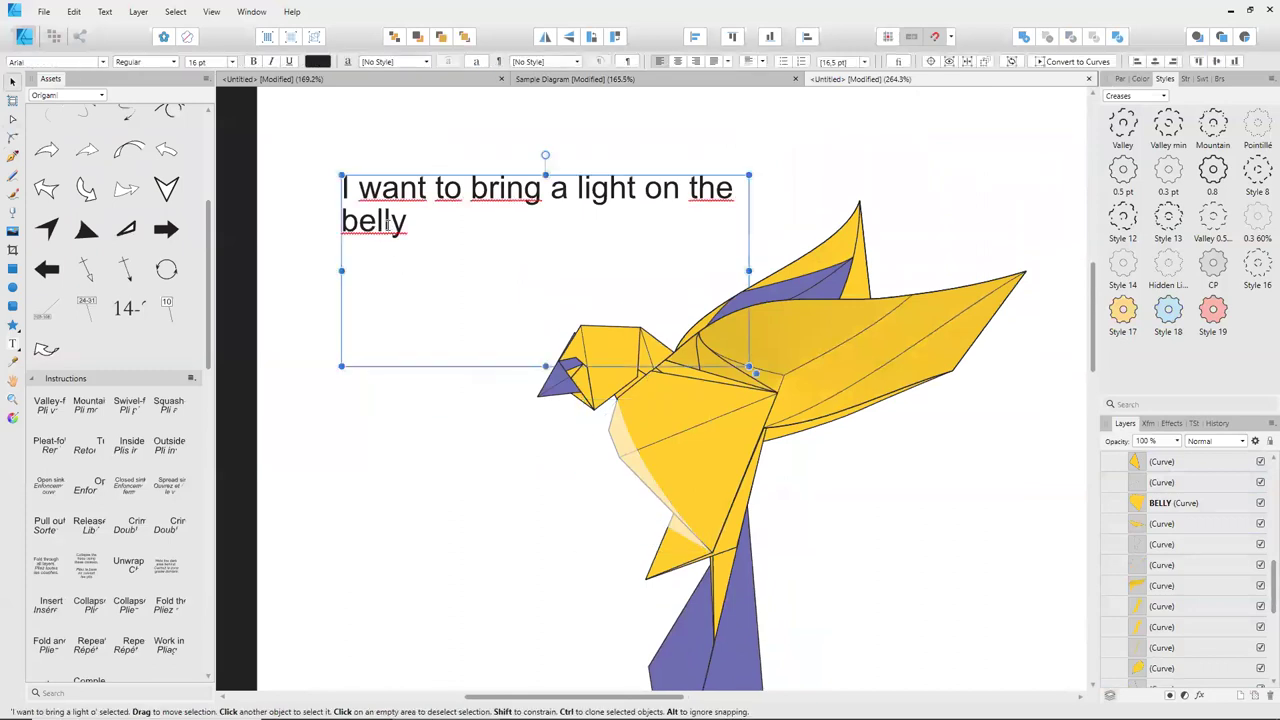
# Rewrite the caption as 'I could remove what I don't want like that :'.
pyautogui.doubleClick(387, 226)
pyautogui.write('I could ')
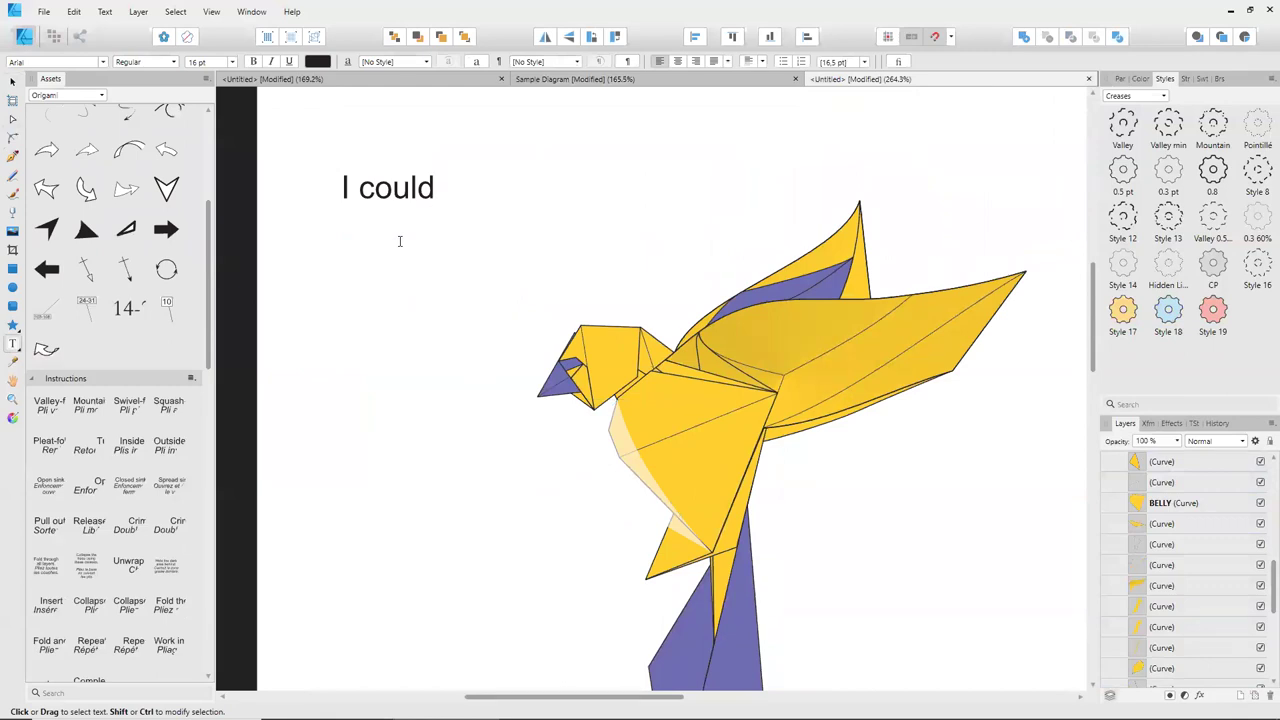
pyautogui.write('remove')
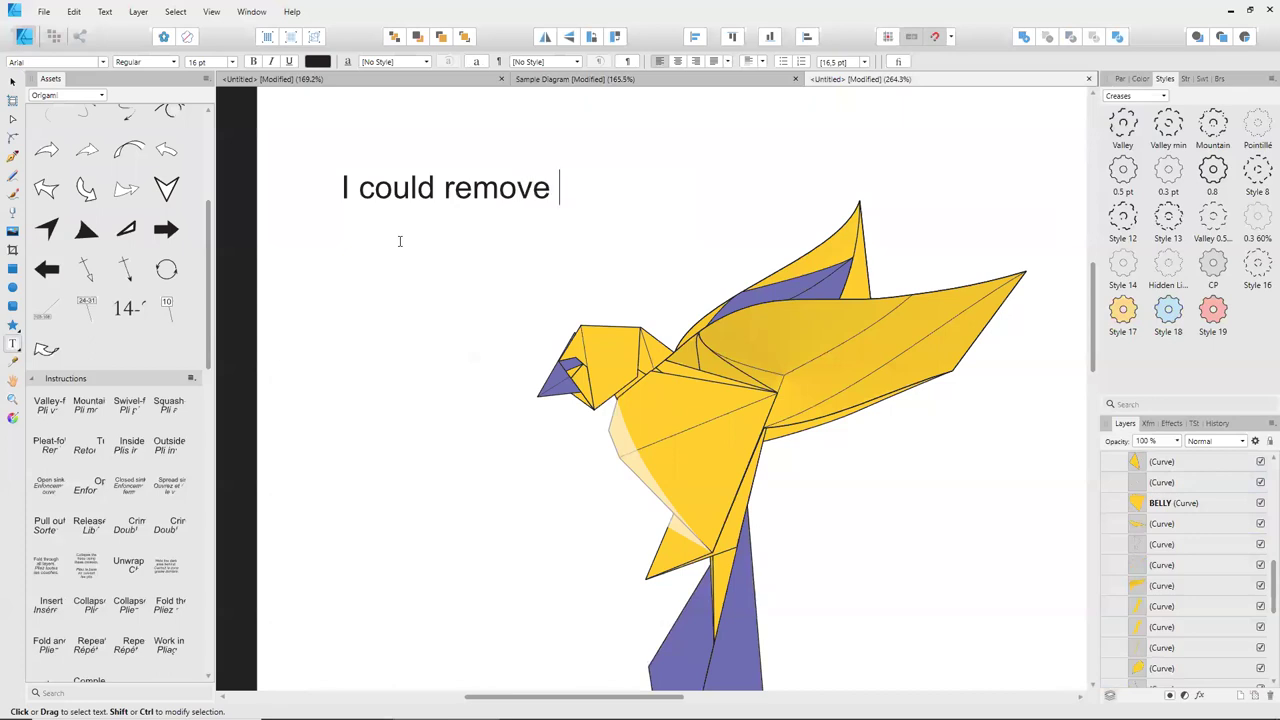
pyautogui.write(" what I don't want like t")
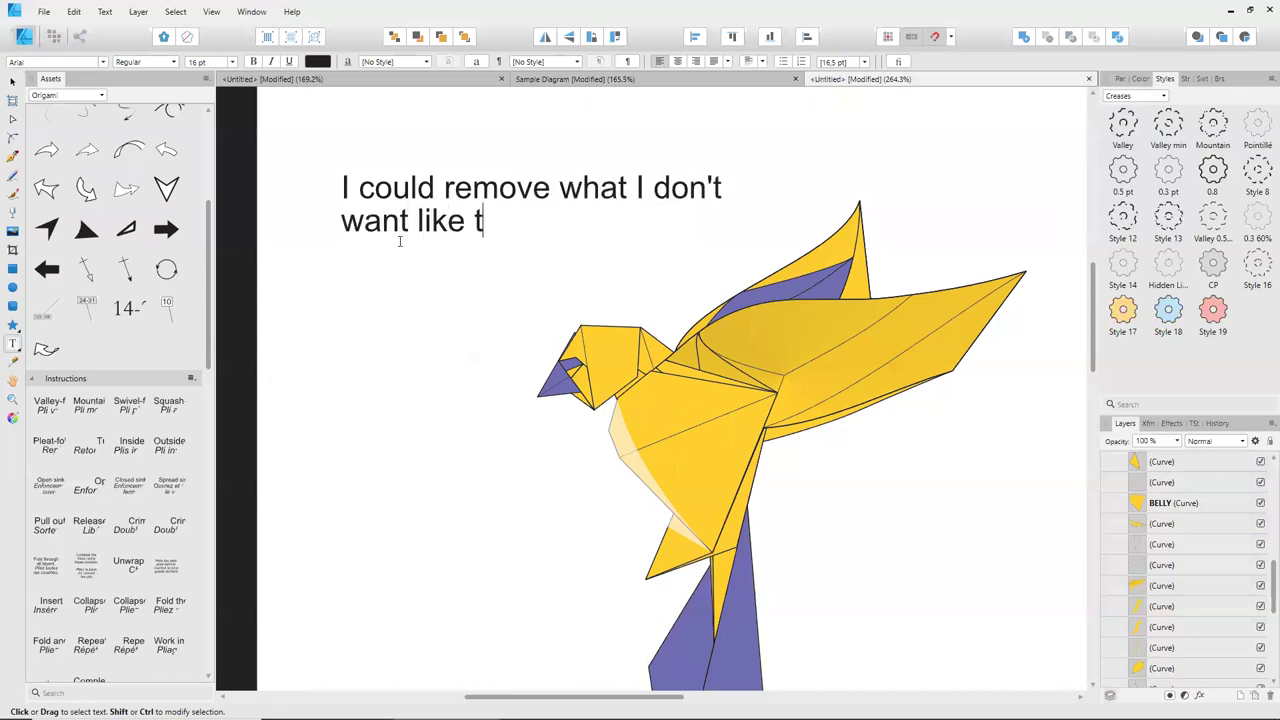
pyautogui.write('hat :')
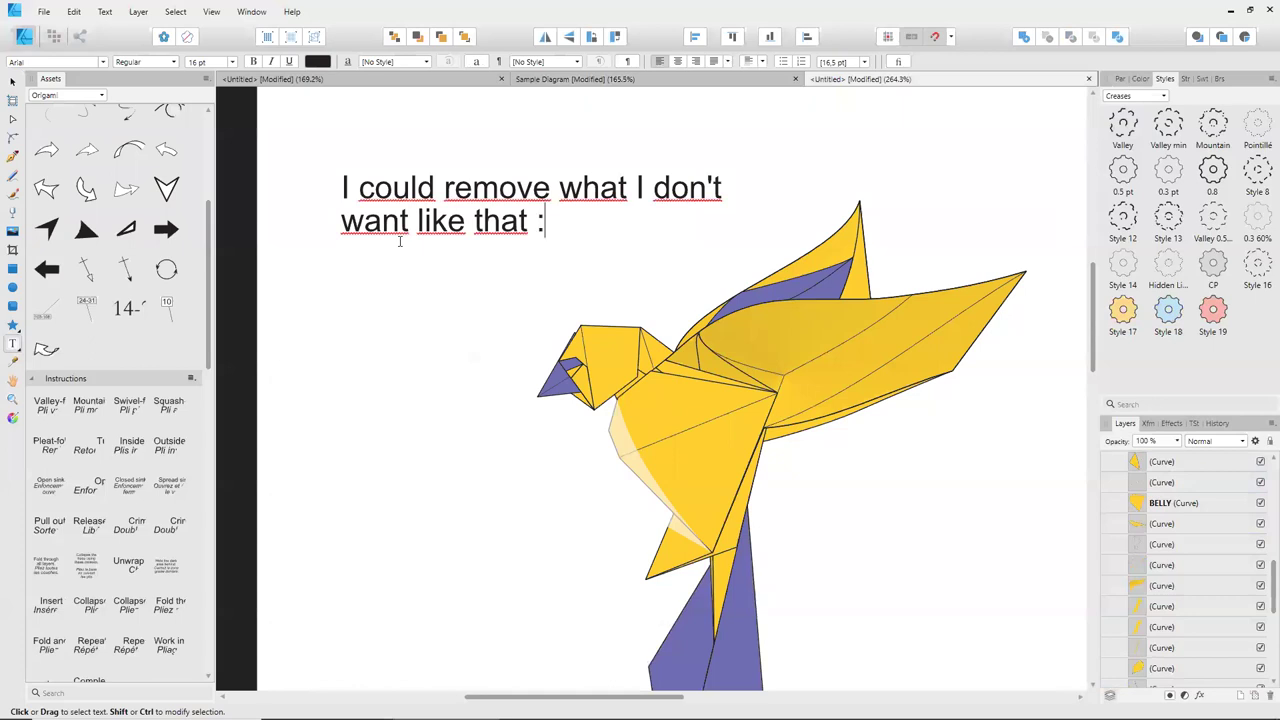
pyautogui.press('Escape')
pyautogui.click(12, 120)
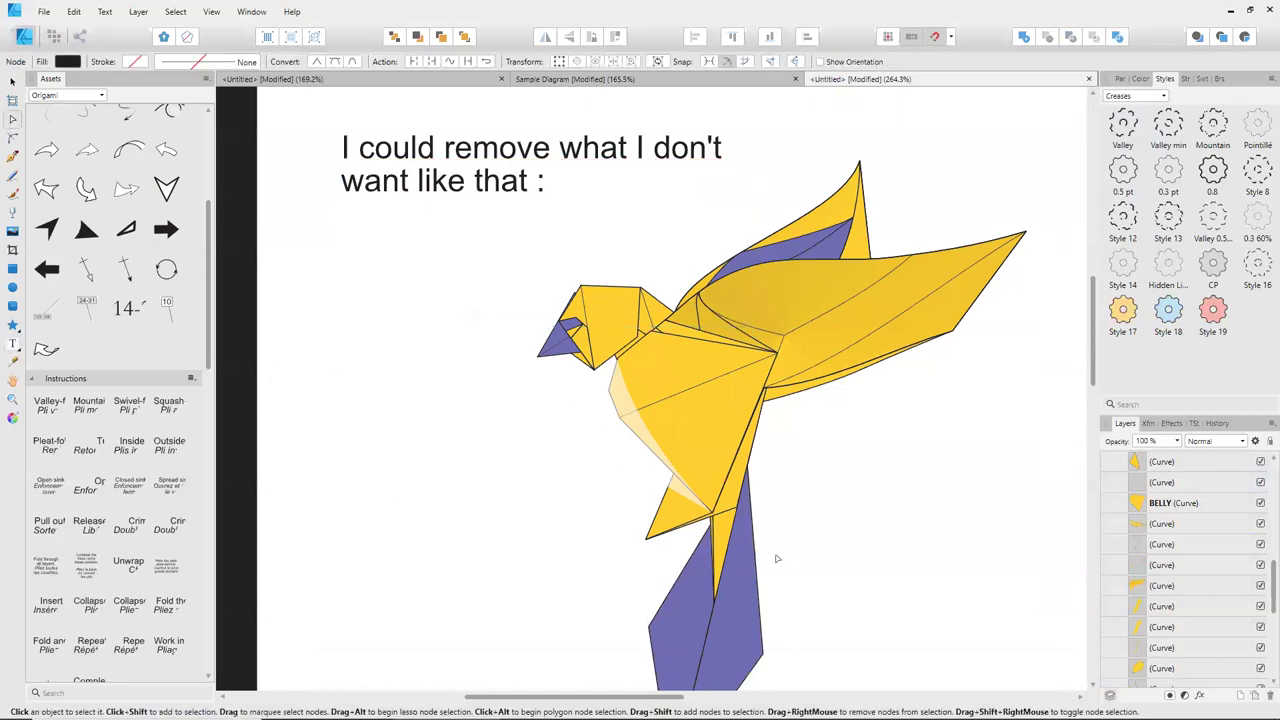
# Snap the belly highlight's corner nodes onto the chest fold points, trimming the overhang.
pyautogui.scroll(3, 606, 418)
pyautogui.click(606, 418)
pyautogui.scroll(3, 580, 404)
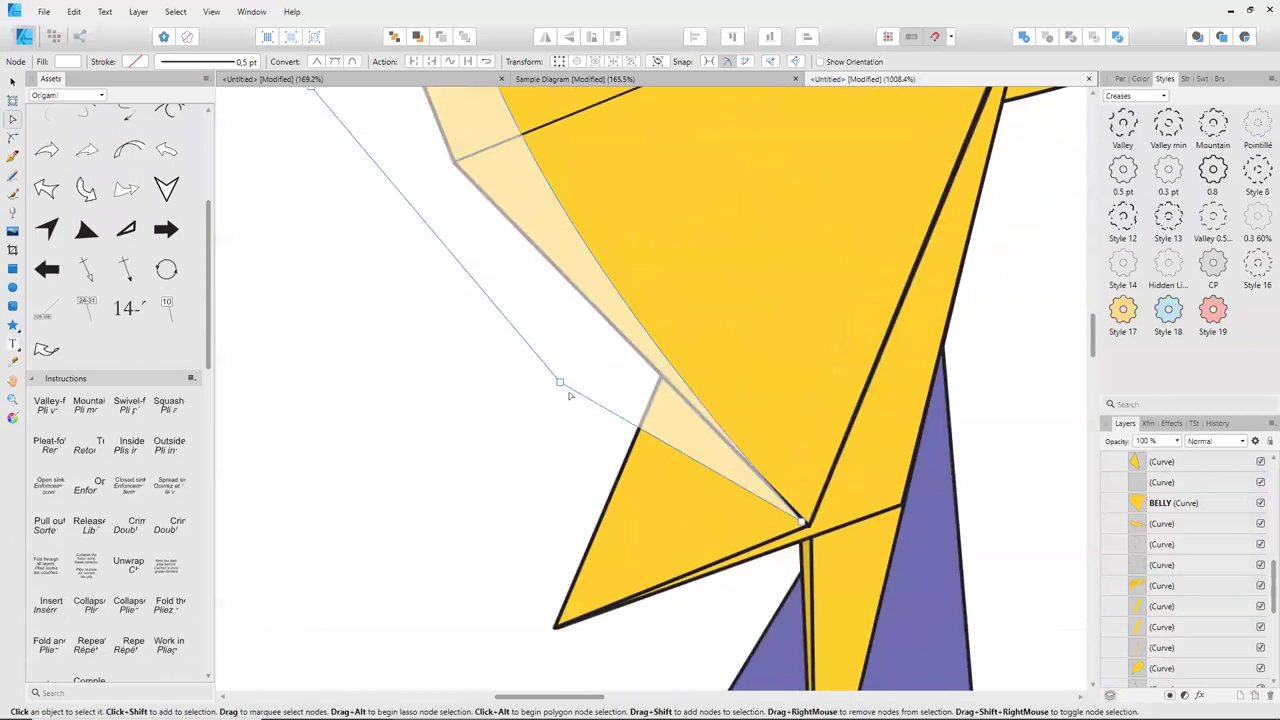
pyautogui.moveTo(560, 382); pyautogui.dragTo(797, 521)
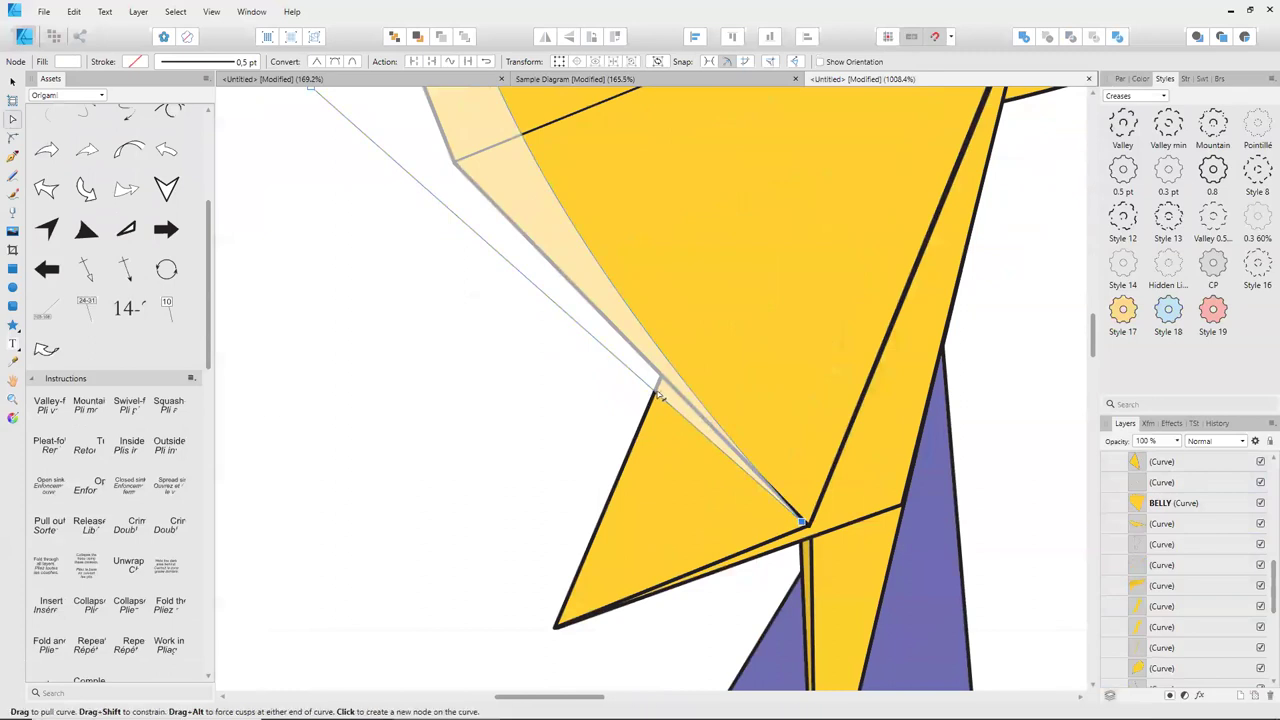
pyautogui.moveTo(664, 380); pyautogui.dragTo(666, 379)
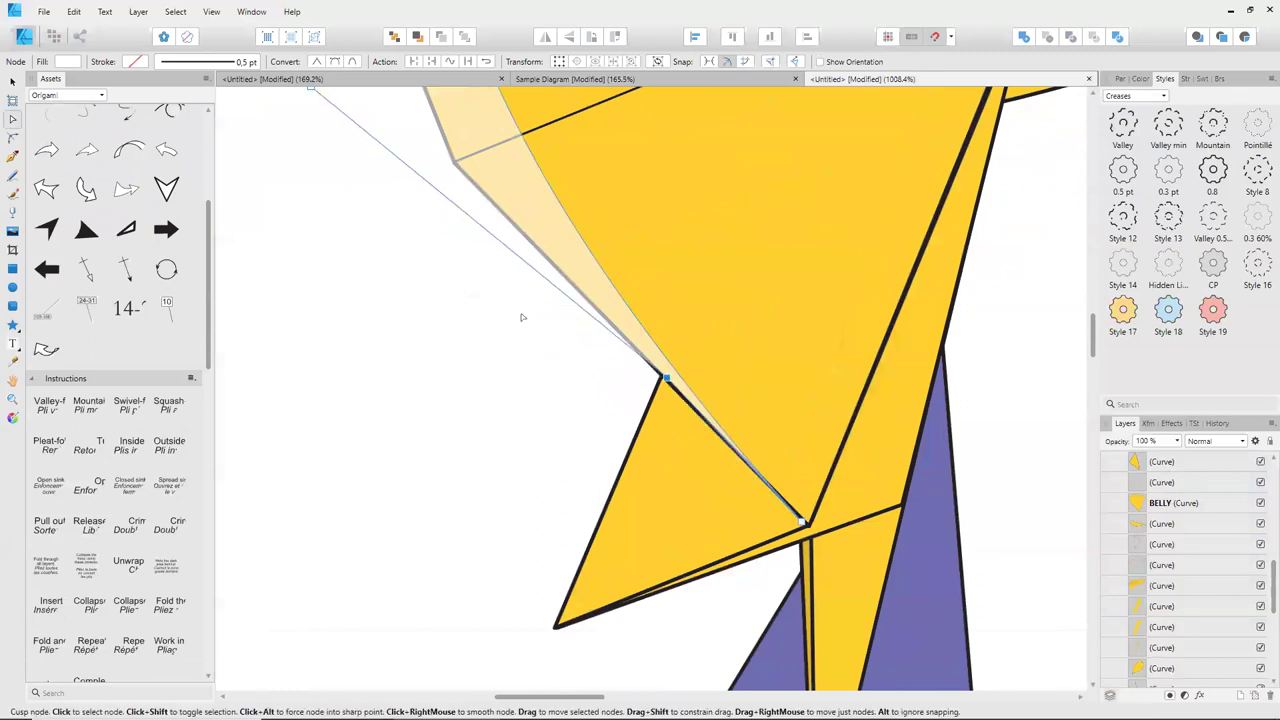
pyautogui.scroll(5, 540, 395)
pyautogui.hscroll(-3, 550, 398)
pyautogui.moveTo(490, 359); pyautogui.dragTo(637, 437)
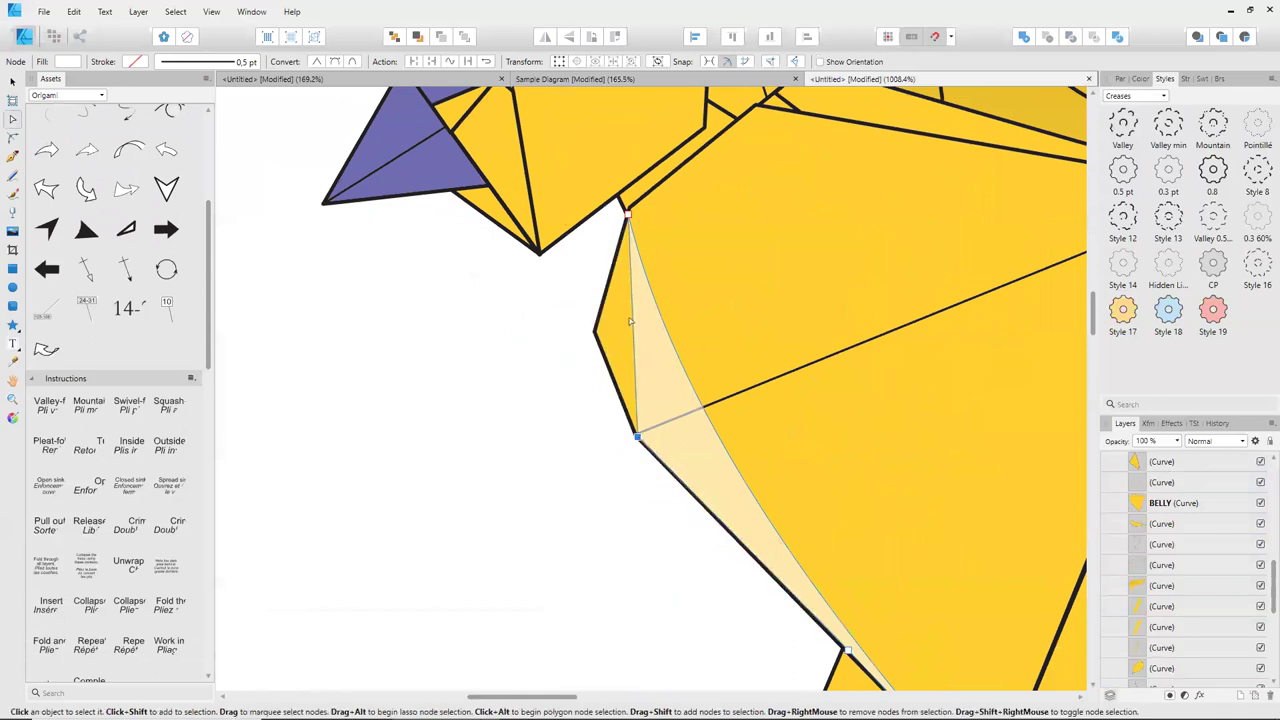
pyautogui.moveTo(633, 323); pyautogui.dragTo(598, 333)
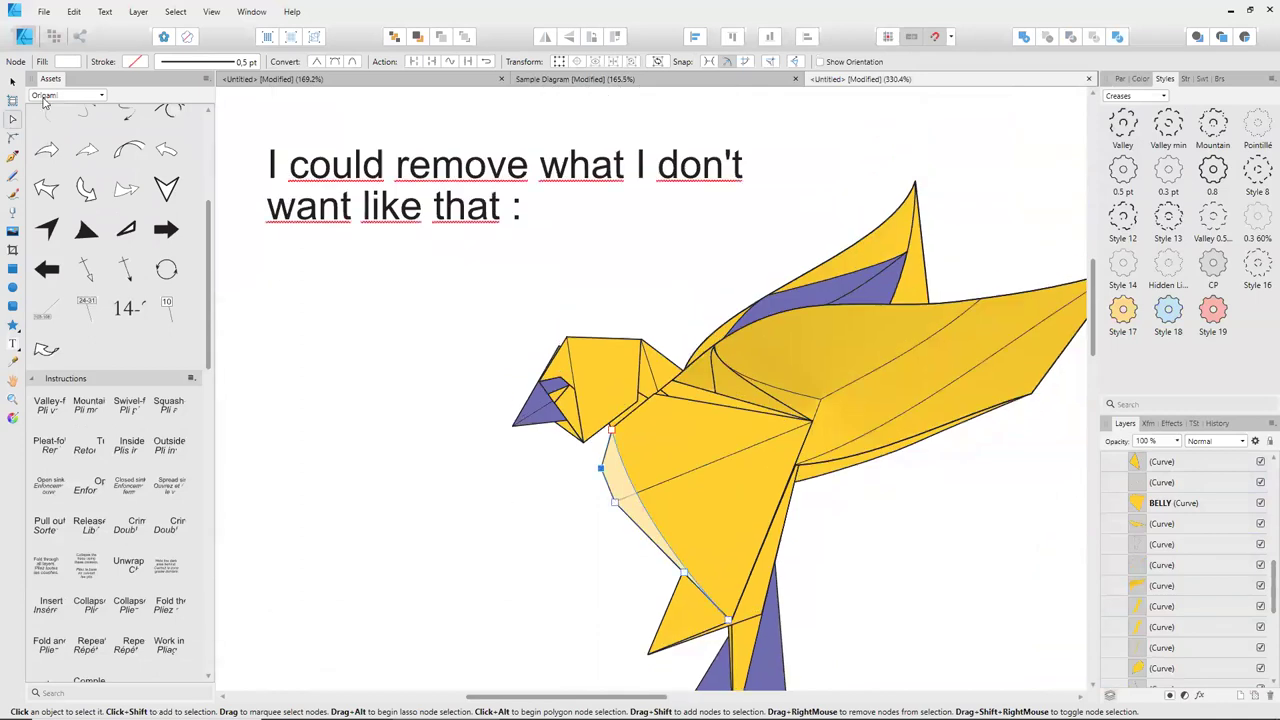
# Retype the caption as 'But the nest feature is more efficient. Just move this light layer into the belly layer'.
pyautogui.click(13, 84)
pyautogui.click(353, 170)
pyautogui.tripleClick(353, 175)
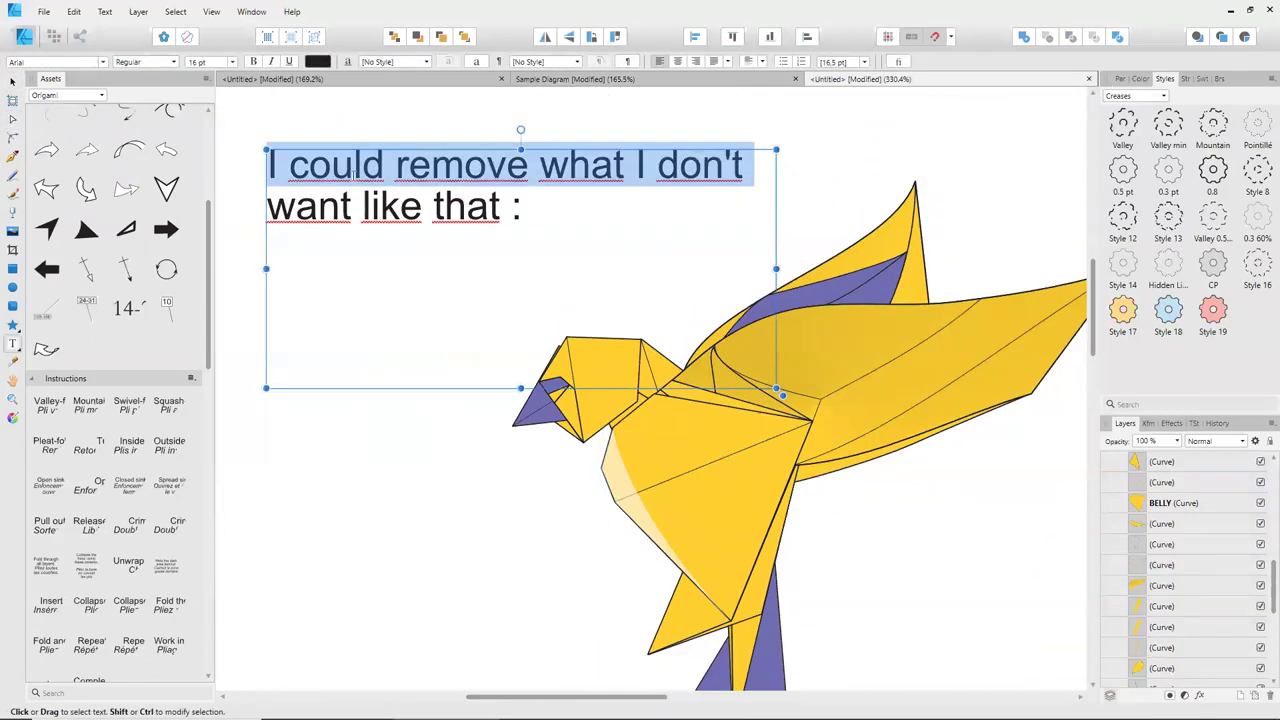
pyautogui.press('Escape')
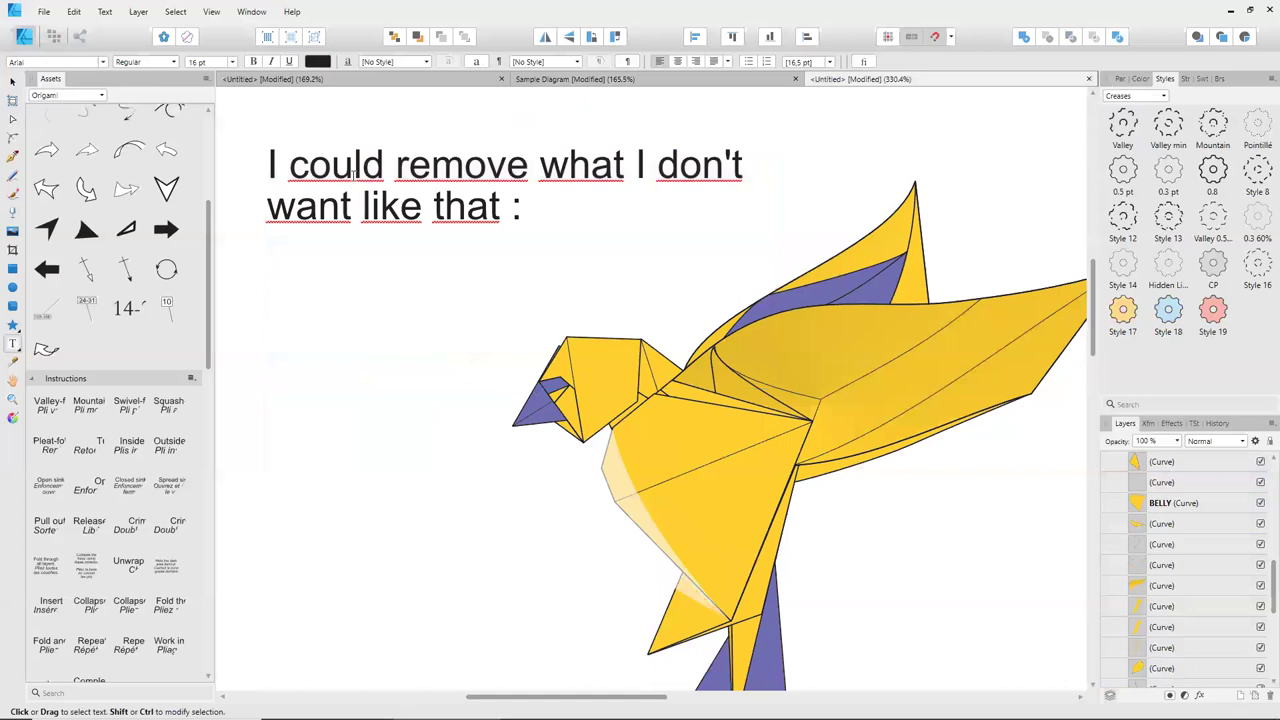
pyautogui.click(384, 157)
pyautogui.hotkey('ctrl', 'a')
pyautogui.write('But the ne st')
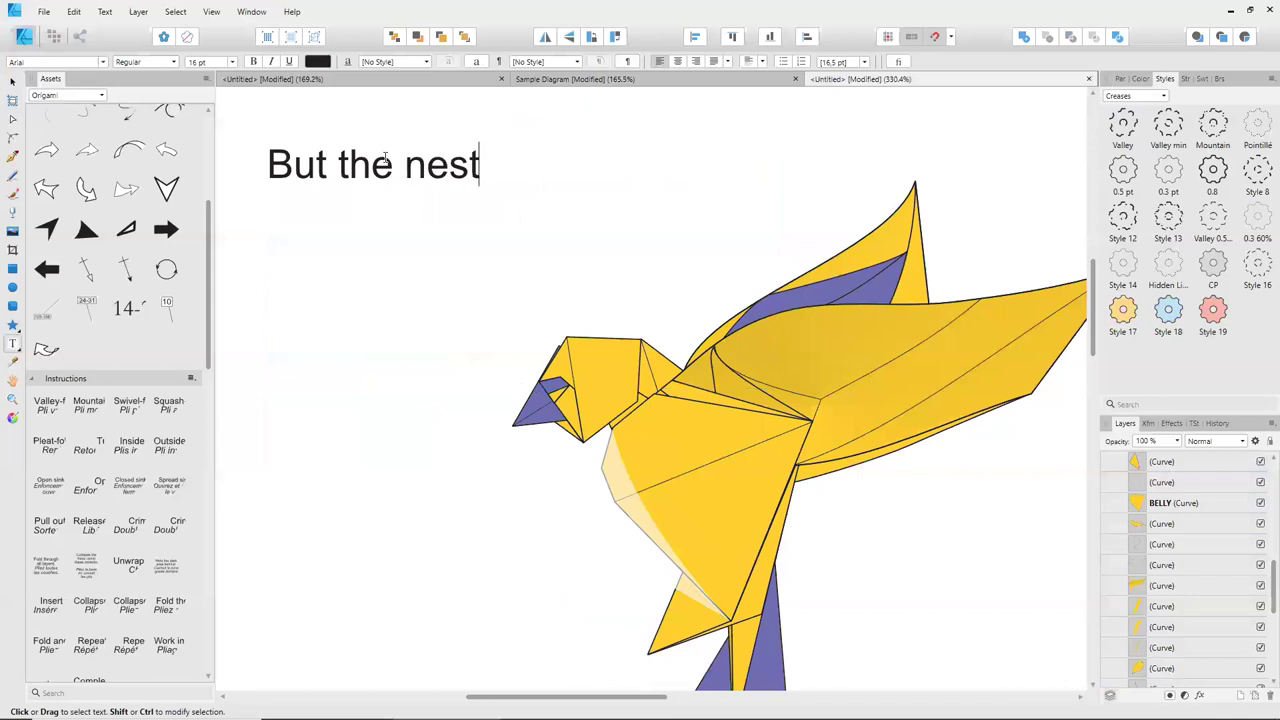
pyautogui.write('feature is m')
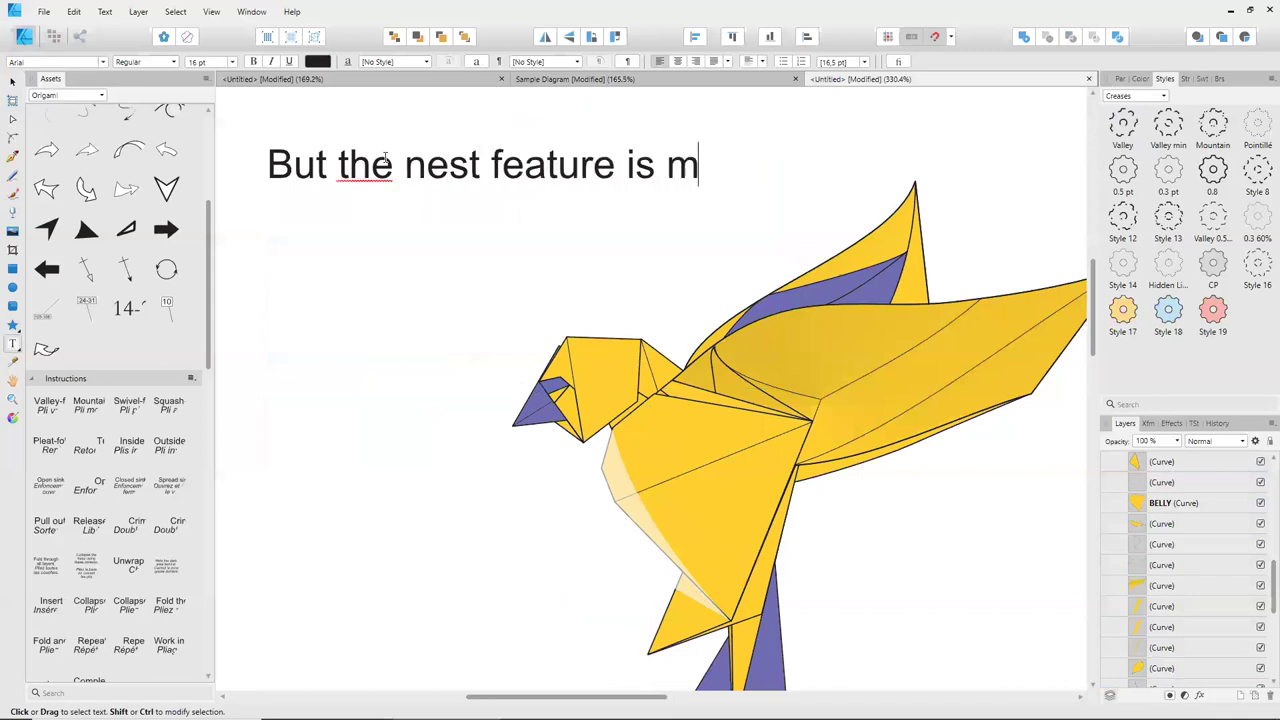
pyautogui.write('ore efficient')
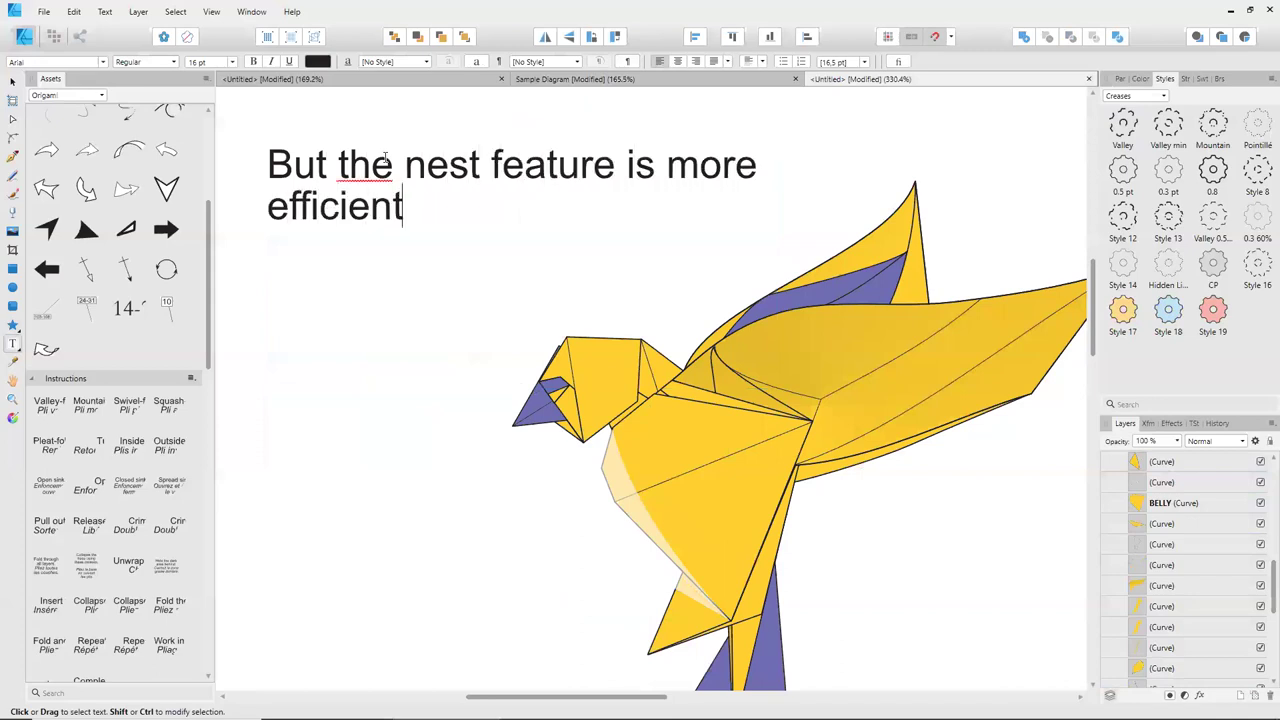
pyautogui.write('. Just mv')
pyautogui.press('BackSpace')
pyautogui.write('ove this ')
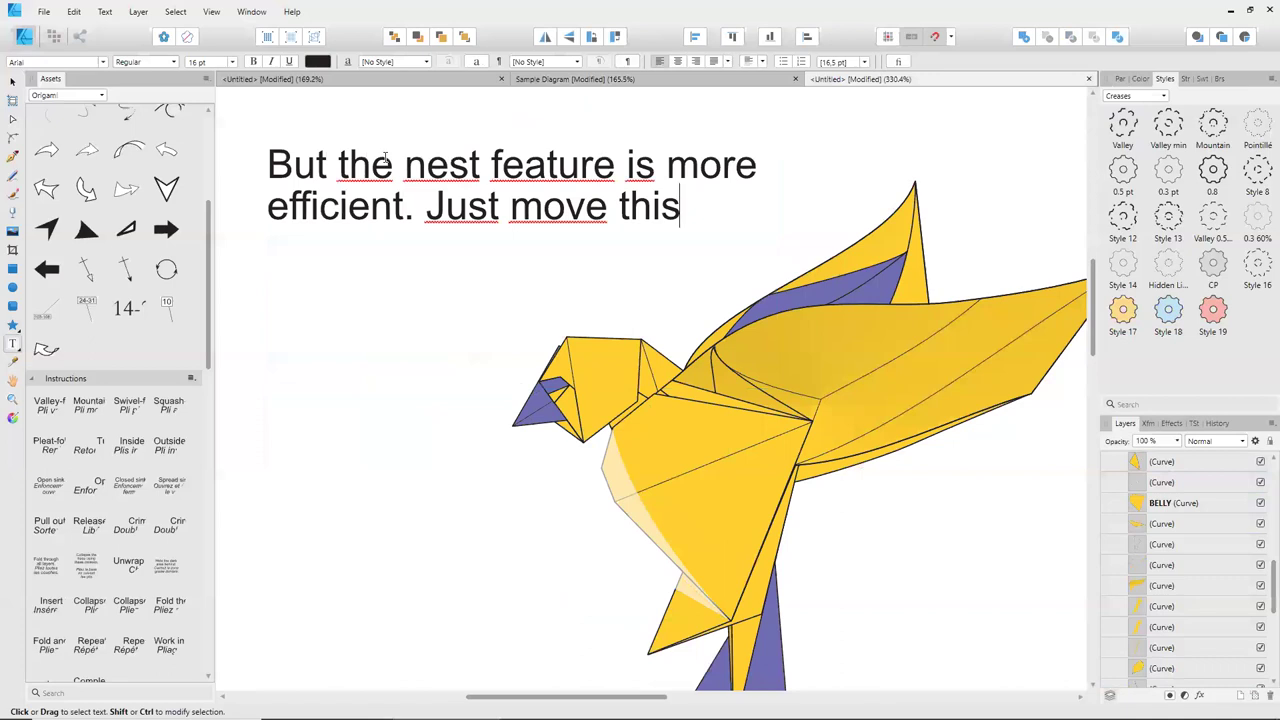
pyautogui.write('l')
pyautogui.write('ight layer into the belly layer')
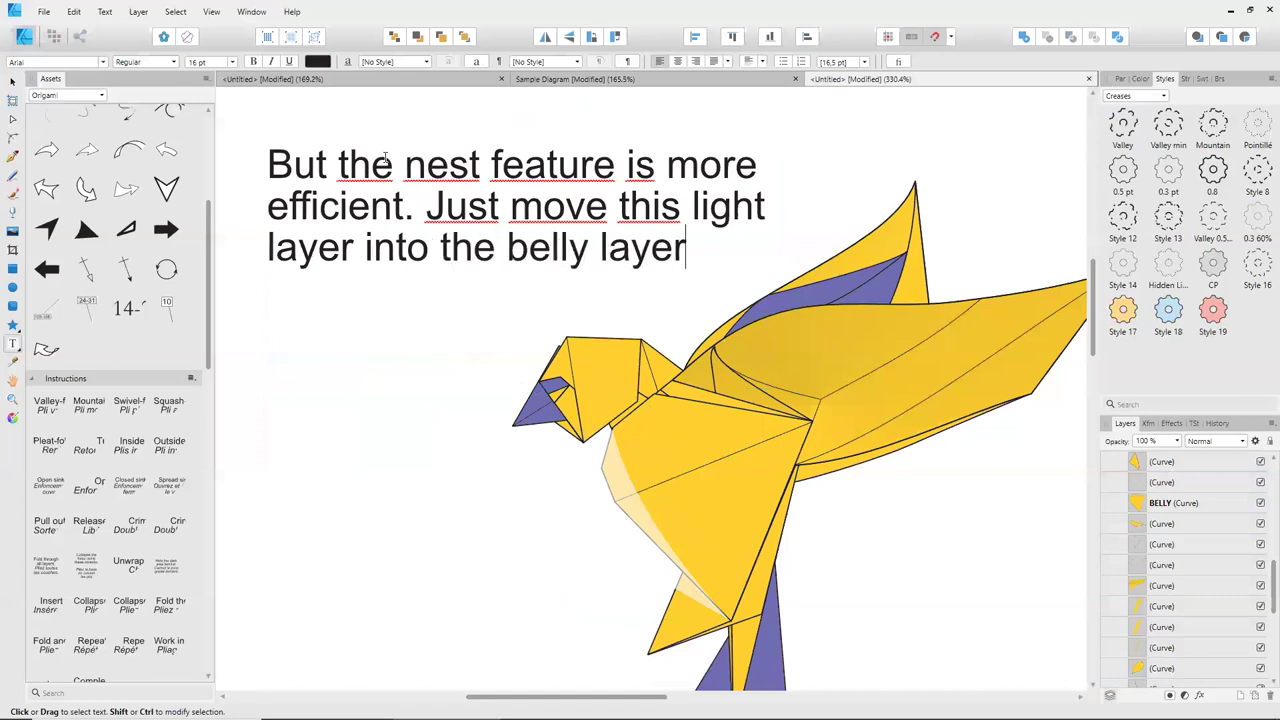
pyautogui.press('Escape')
# Select the pale highlight curve on the bird's belly.
pyautogui.click(8, 81)
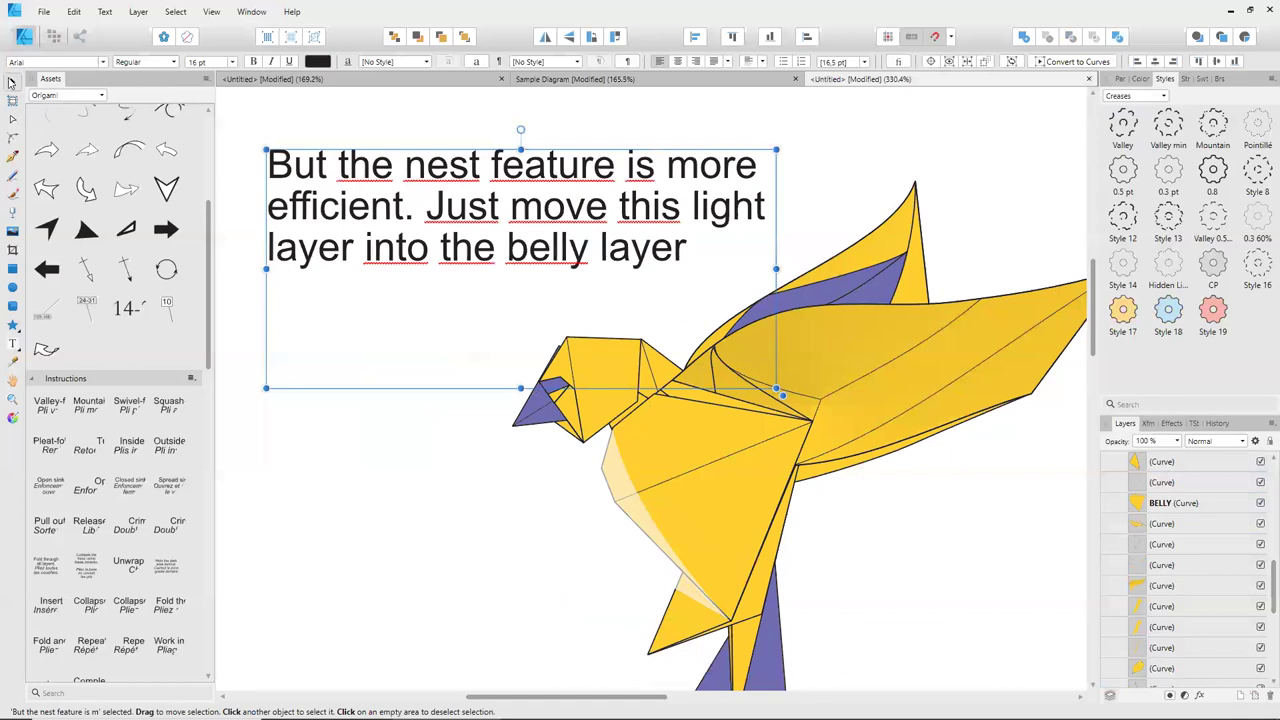
pyautogui.scroll(-3, 795, 533)
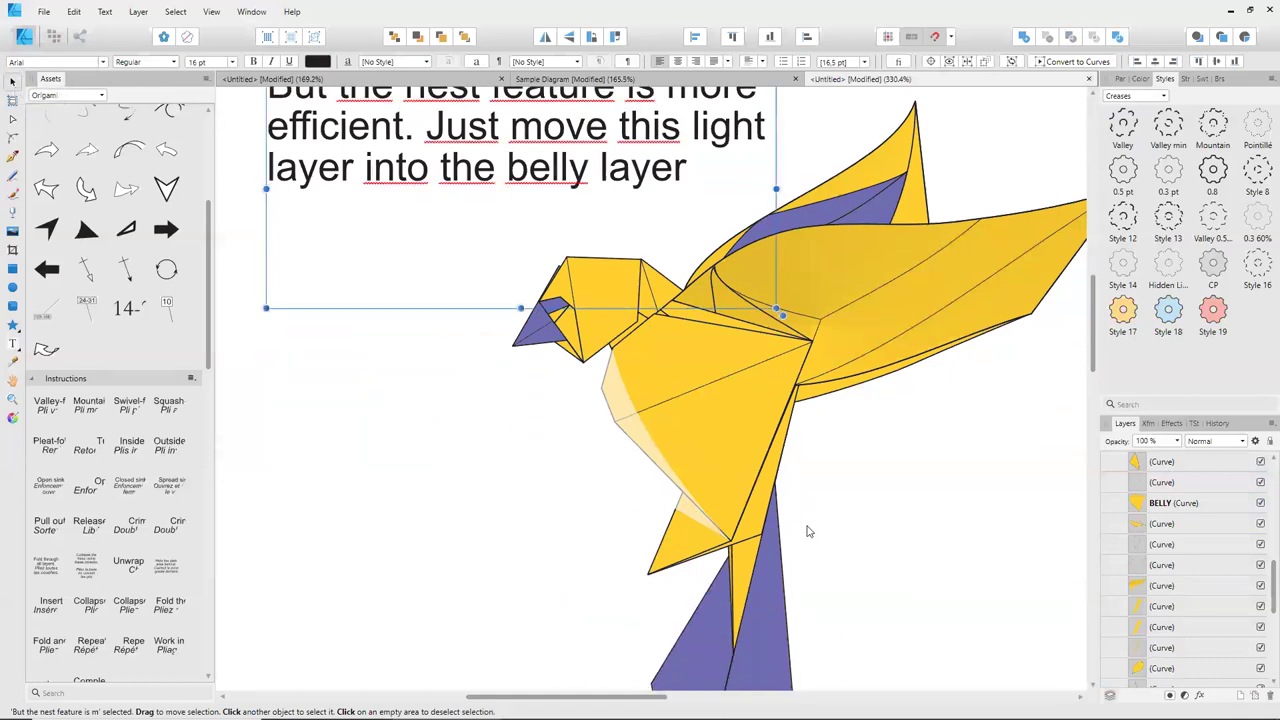
pyautogui.click(618, 347)
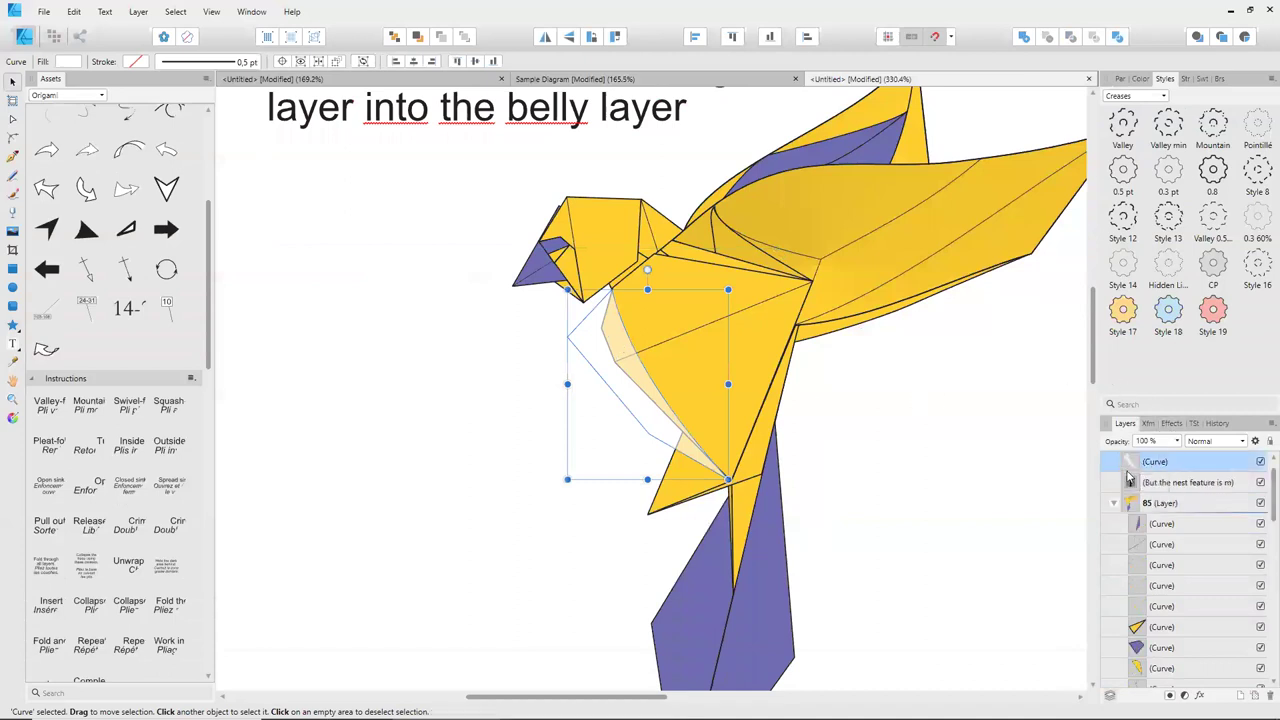
pyautogui.scroll(1, 633, 449)
pyautogui.scroll(1, 540, 250)
pyautogui.click(540, 201)
# Retype the caption as 'Move this light layer just above the belly'.
pyautogui.doubleClick(542, 196)
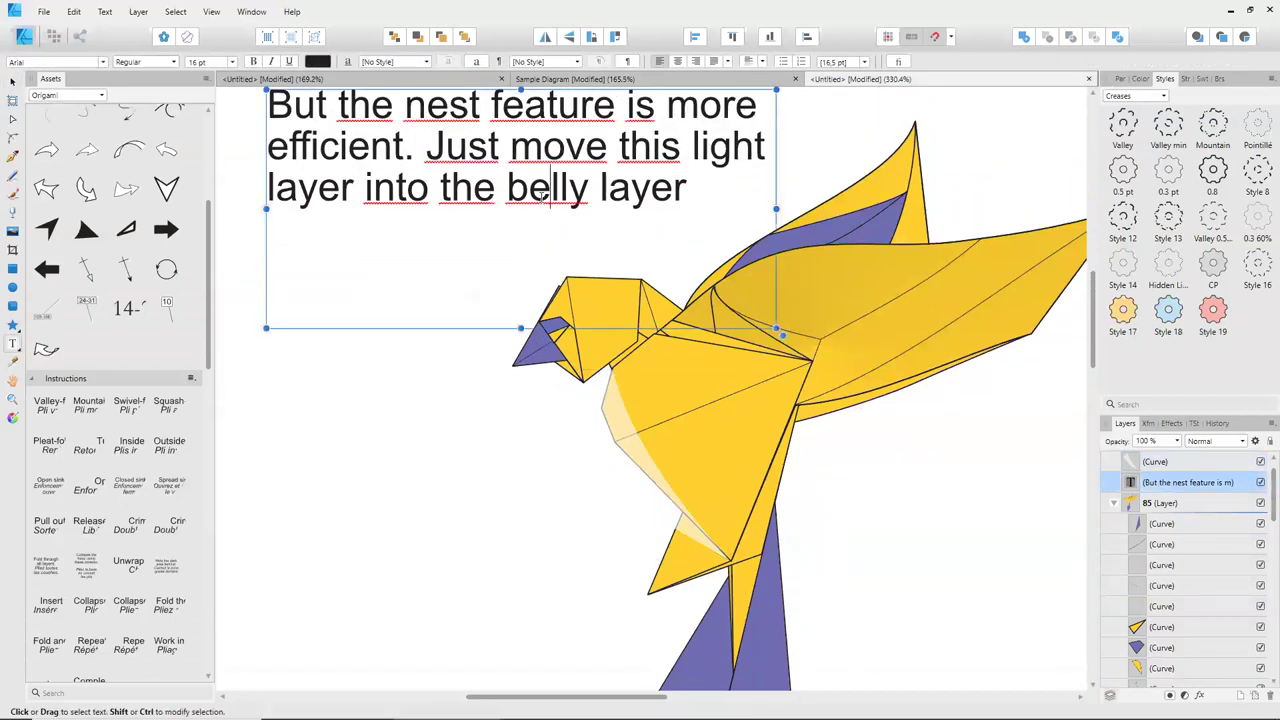
pyautogui.hotkey('ctrl', 'a')
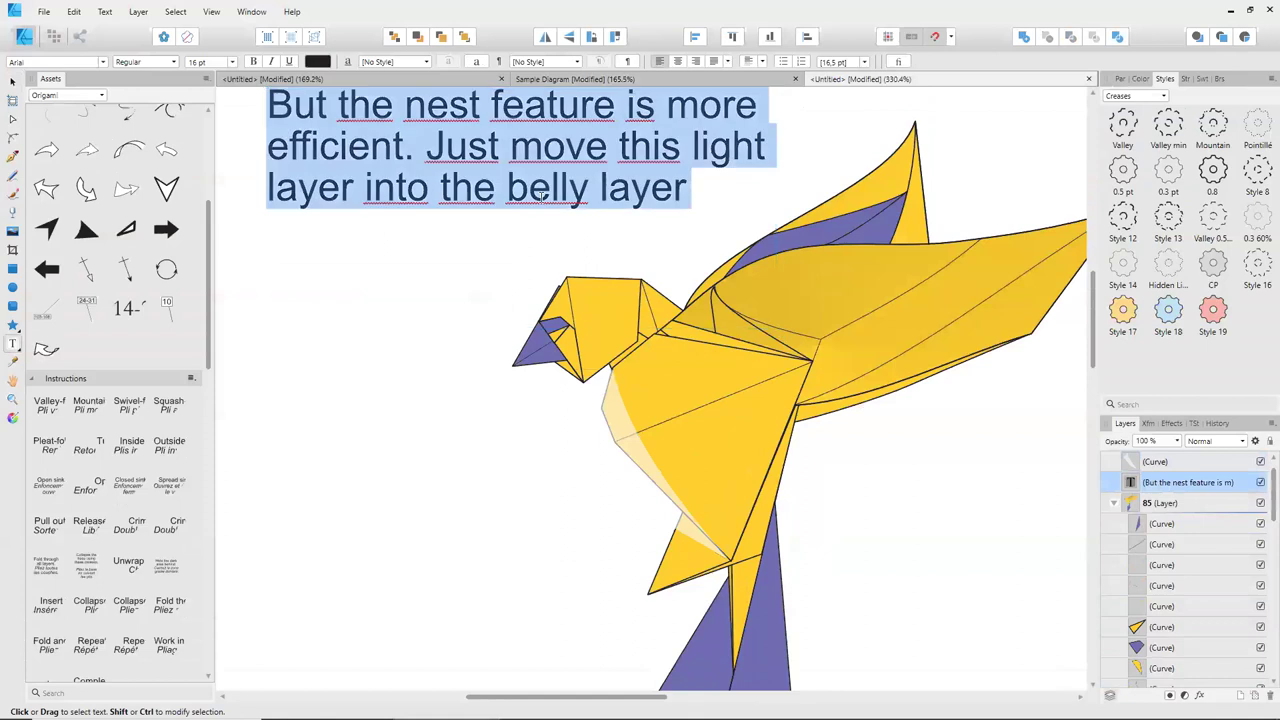
pyautogui.write('Cop')
pyautogui.press('BackSpace')
pyautogui.press('BackSpace')
pyautogui.press('BackSpace')
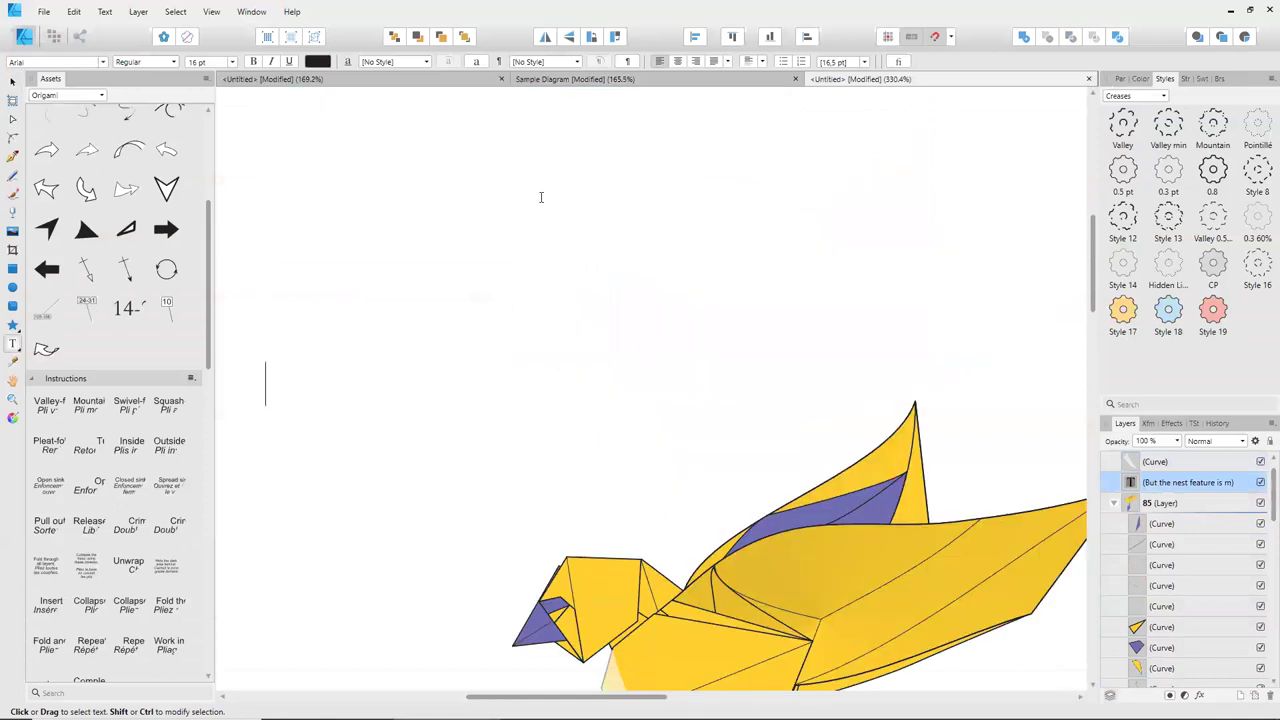
pyautogui.write('Mov')
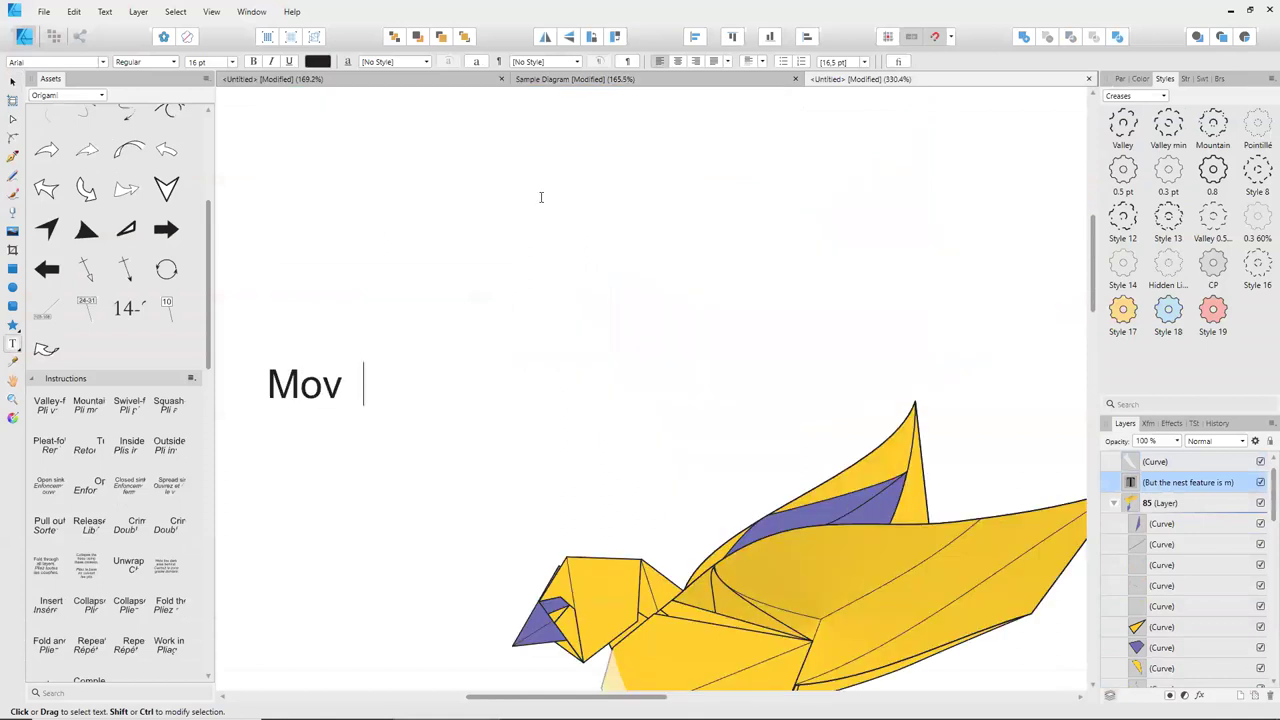
pyautogui.write('e this light')
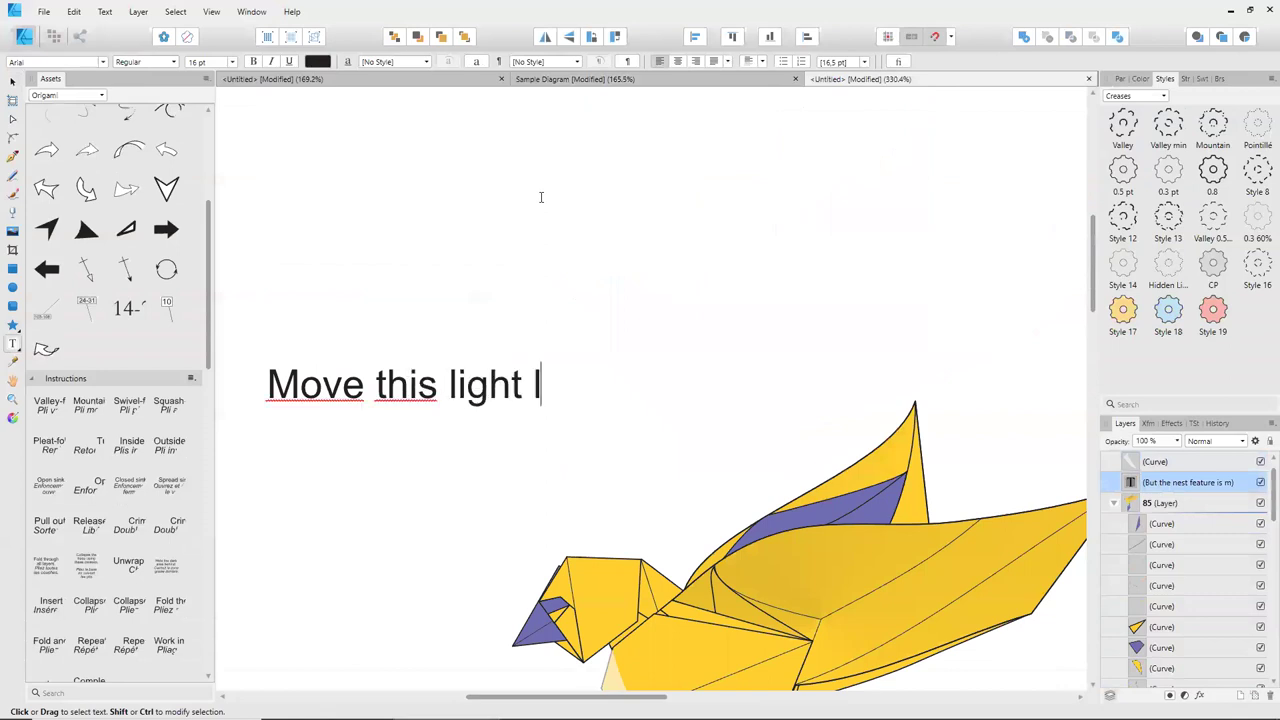
pyautogui.write('ayer just  above the bell')
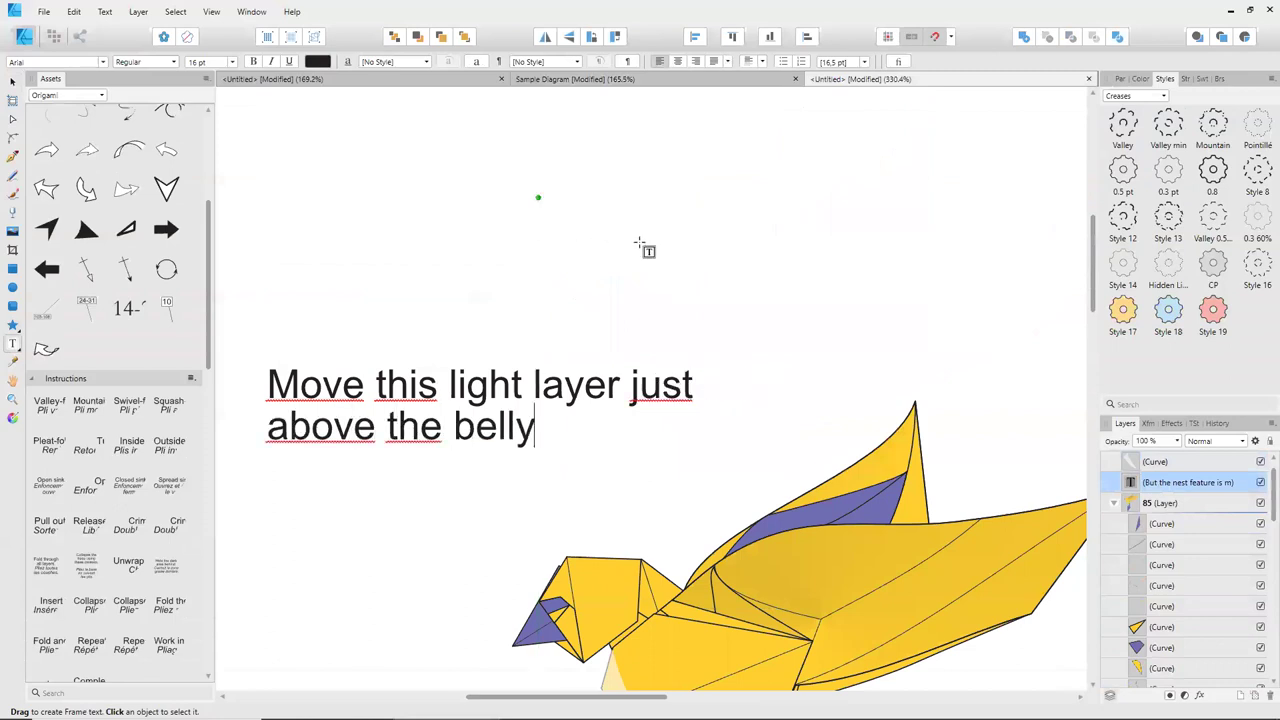
# Restack the pale highlight curve directly above BELLY in the Layers panel.
pyautogui.scroll(-3, 806, 360)
pyautogui.scroll(-1, 806, 360)
pyautogui.press('Escape')
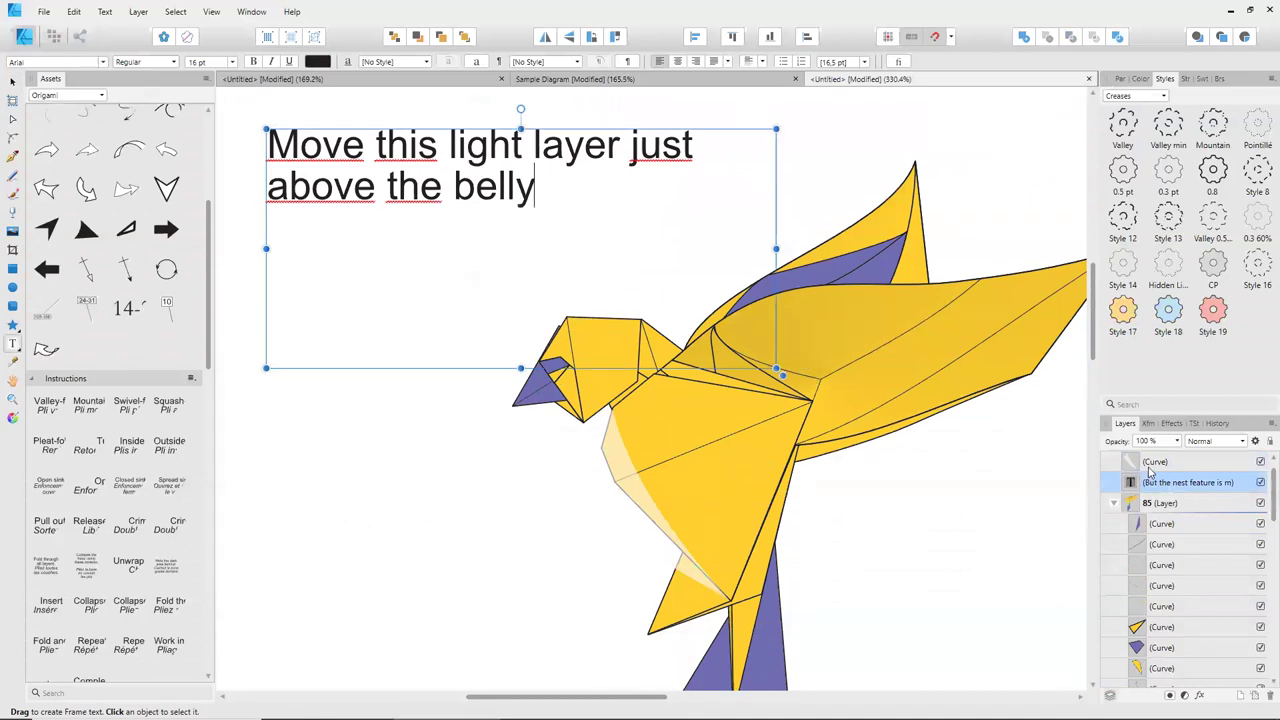
pyautogui.moveTo(1152, 462)
pyautogui.mouseDown()
pyautogui.moveTo(1162, 608)
pyautogui.moveTo(1168, 594)
pyautogui.moveTo(1158, 612)
pyautogui.mouseUp()
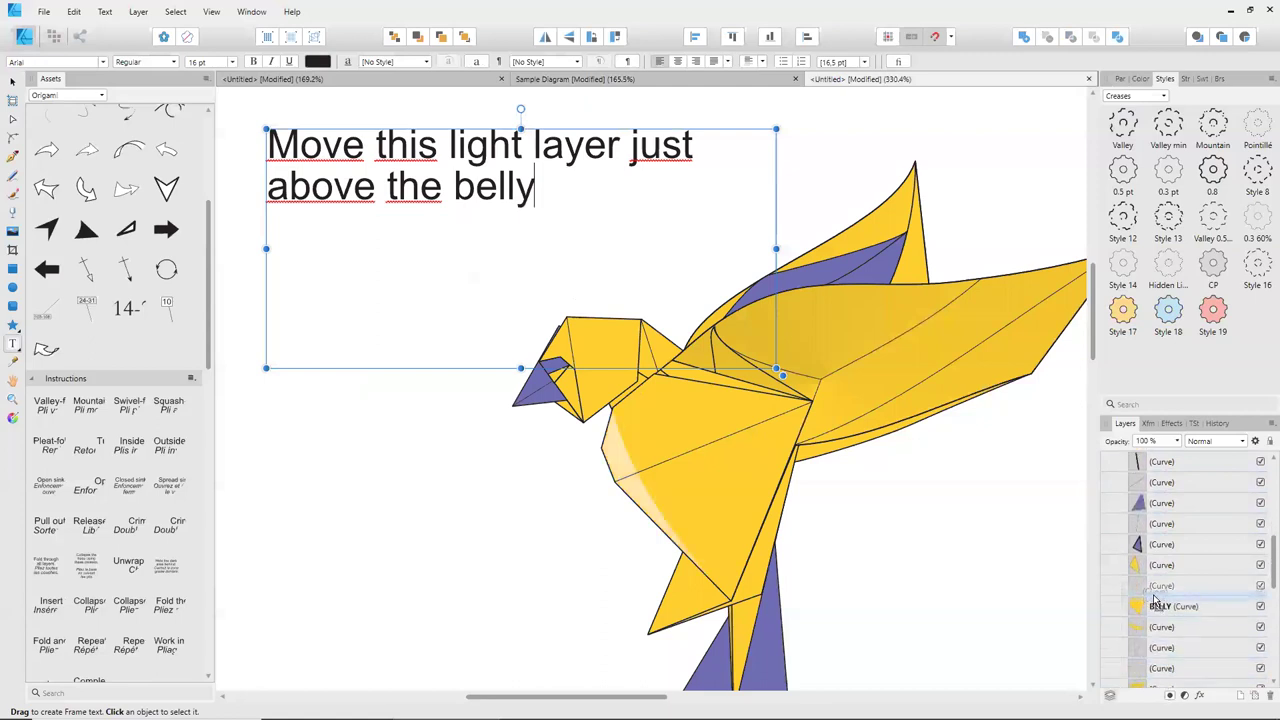
pyautogui.moveTo(1158, 612); pyautogui.dragTo(1160, 608)
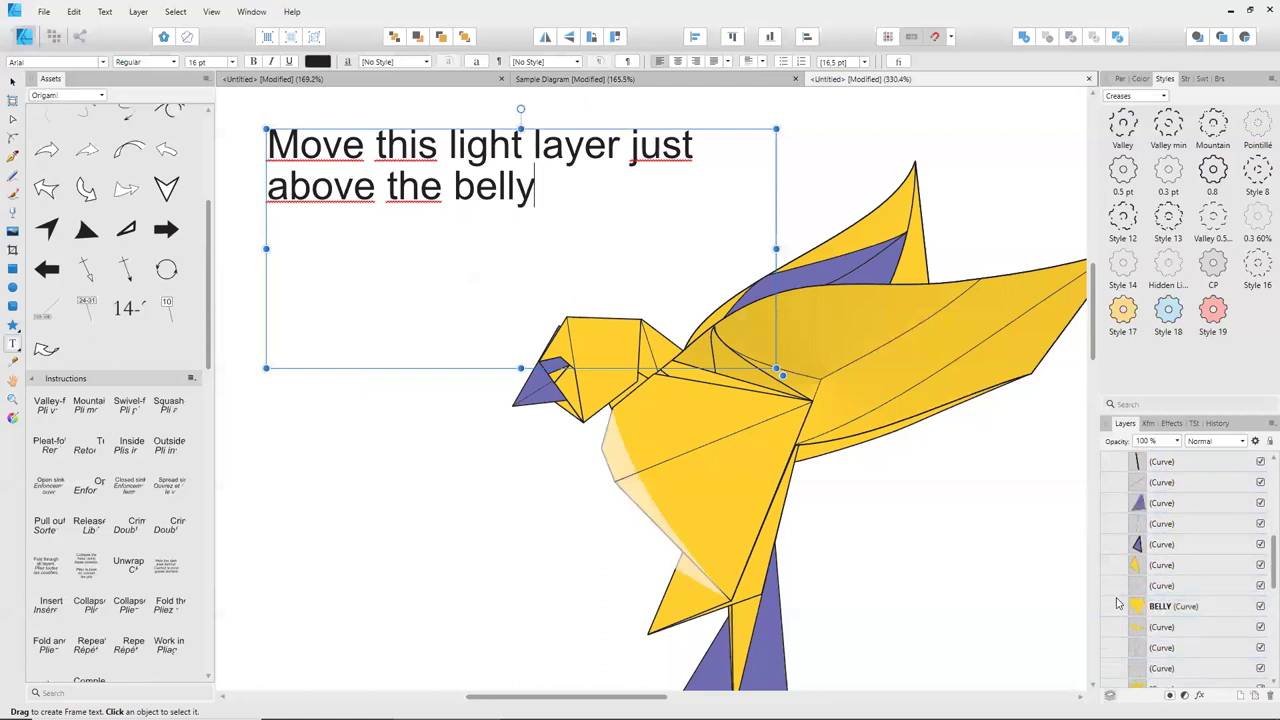
# Replace the caption text with 'If you move into the belly layer, this is what happens:'.
pyautogui.doubleClick(441, 190)
pyautogui.click(568, 226)
pyautogui.hotkey('ctrl', 'a')
pyautogui.press('Delete')
pyautogui.write('If you move into')
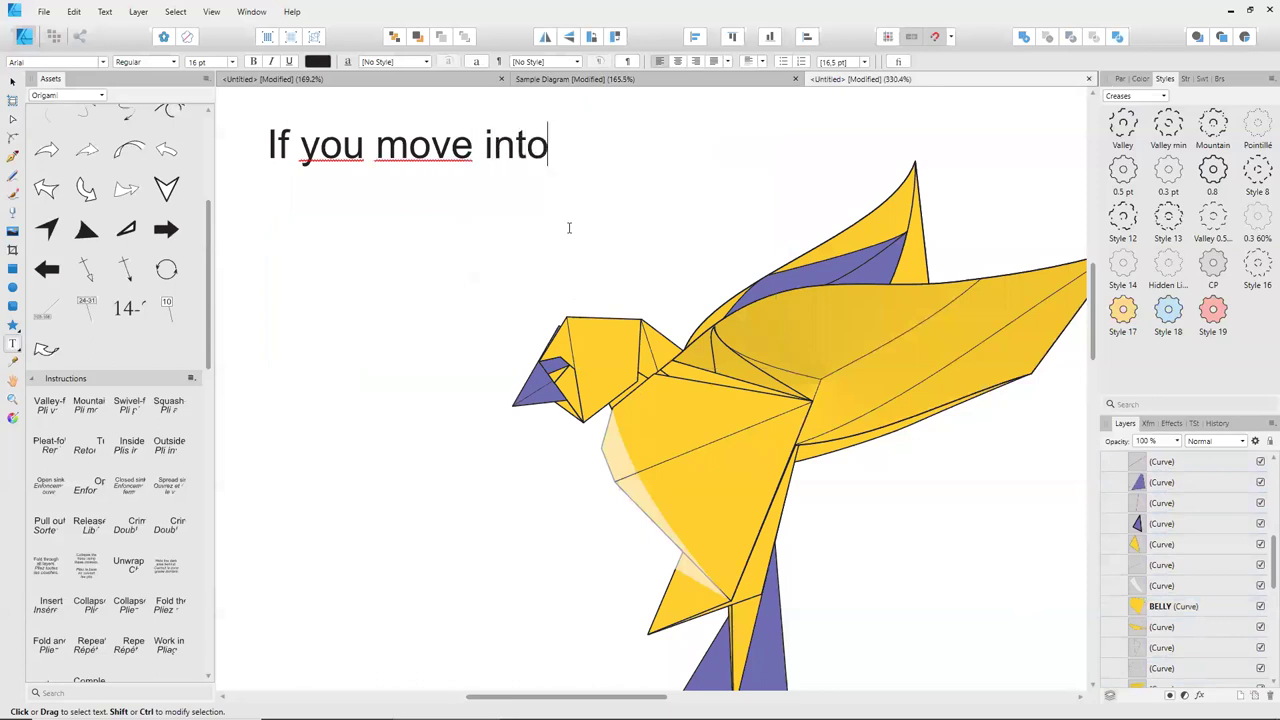
pyautogui.write(' t')
pyautogui.write('he belly la')
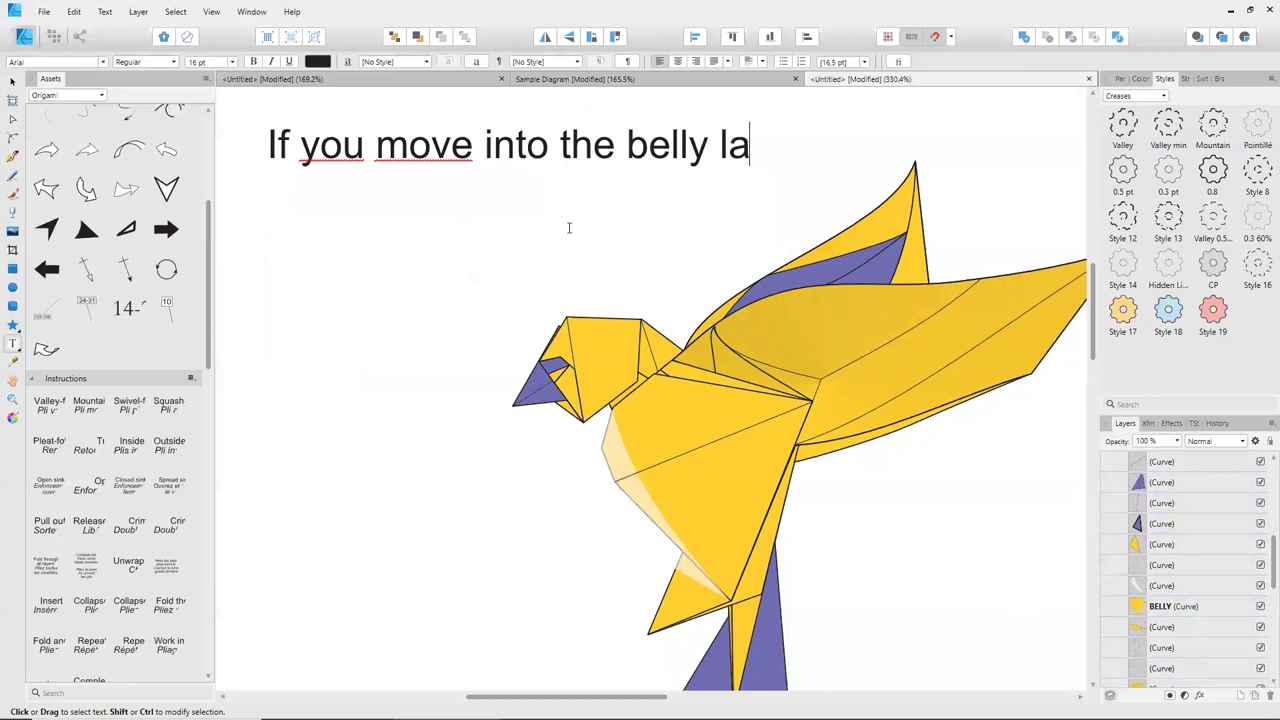
pyautogui.write('yer, this i s ')
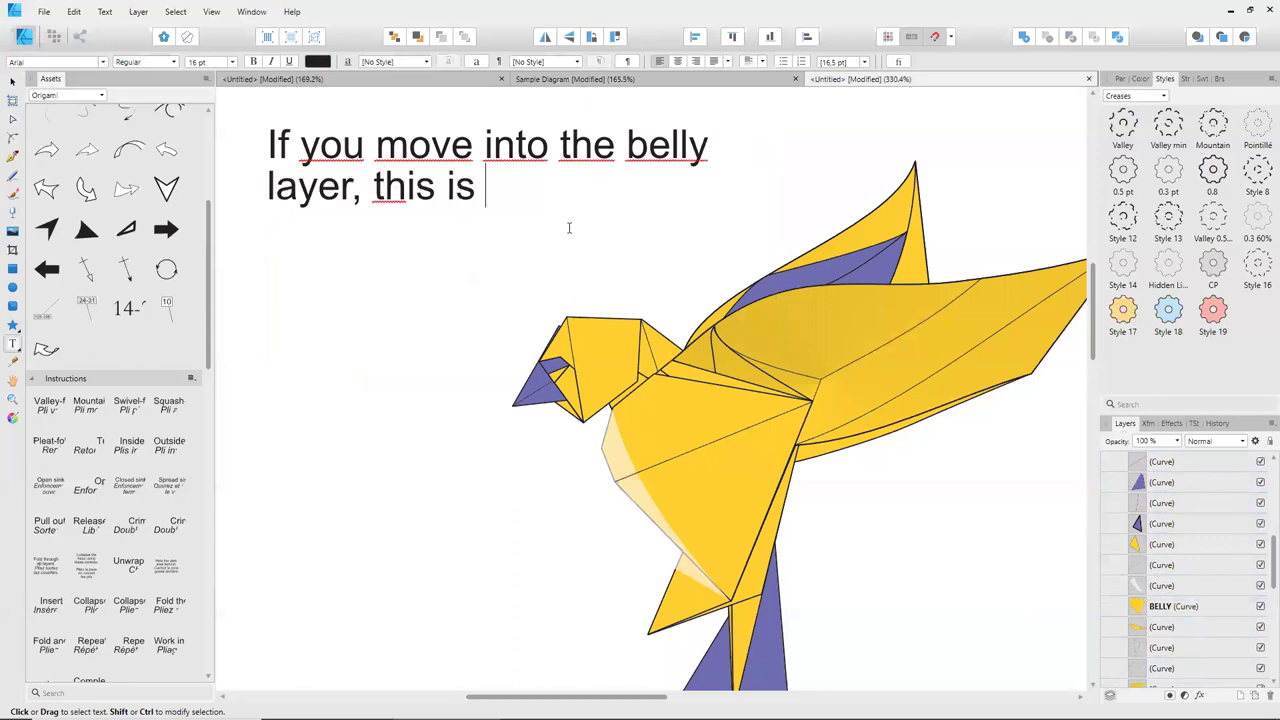
pyautogui.write('what ha')
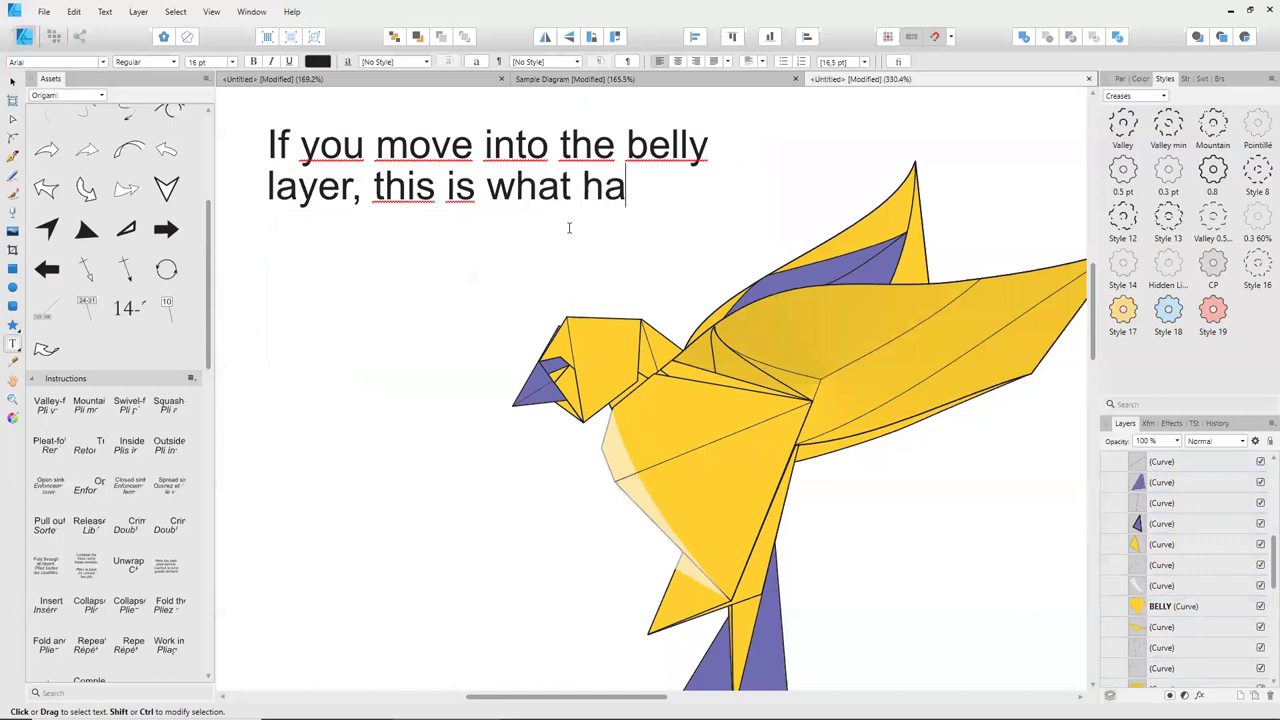
pyautogui.write('ppens:')
pyautogui.press('Escape')
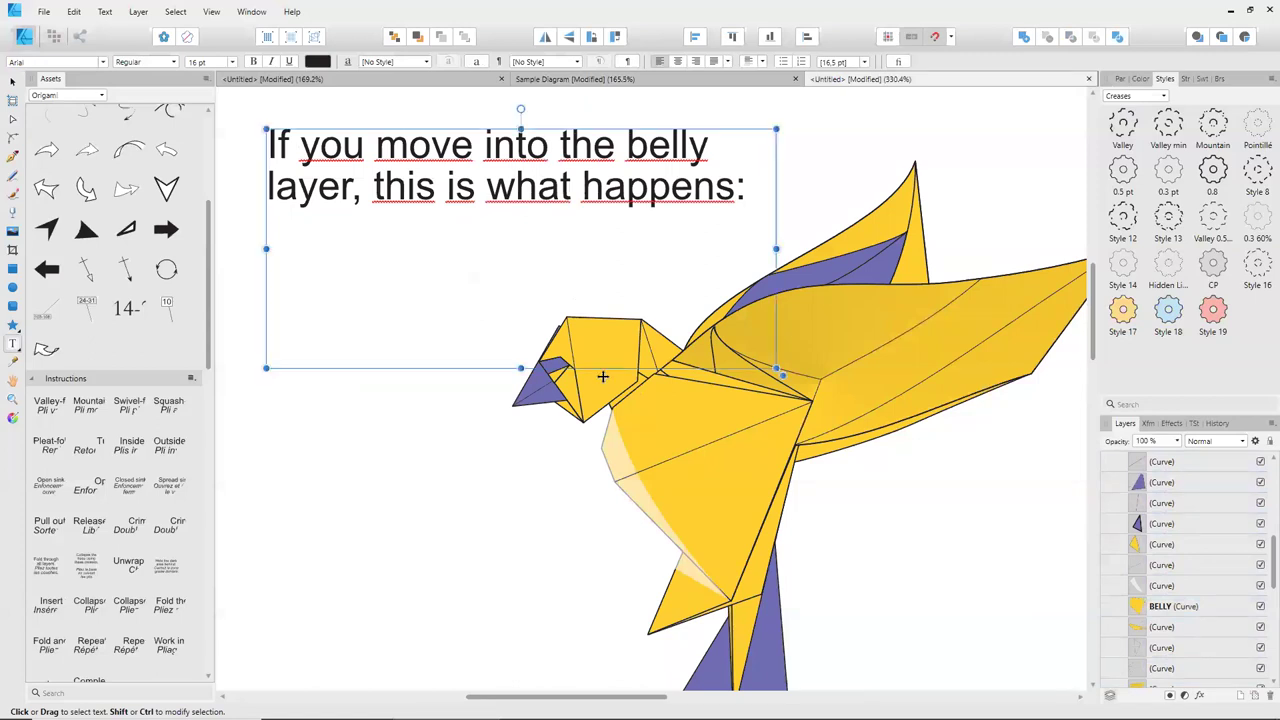
# Drop the pale highlight curve onto BELLY so it is clipped inside the belly.
pyautogui.click(1155, 587)
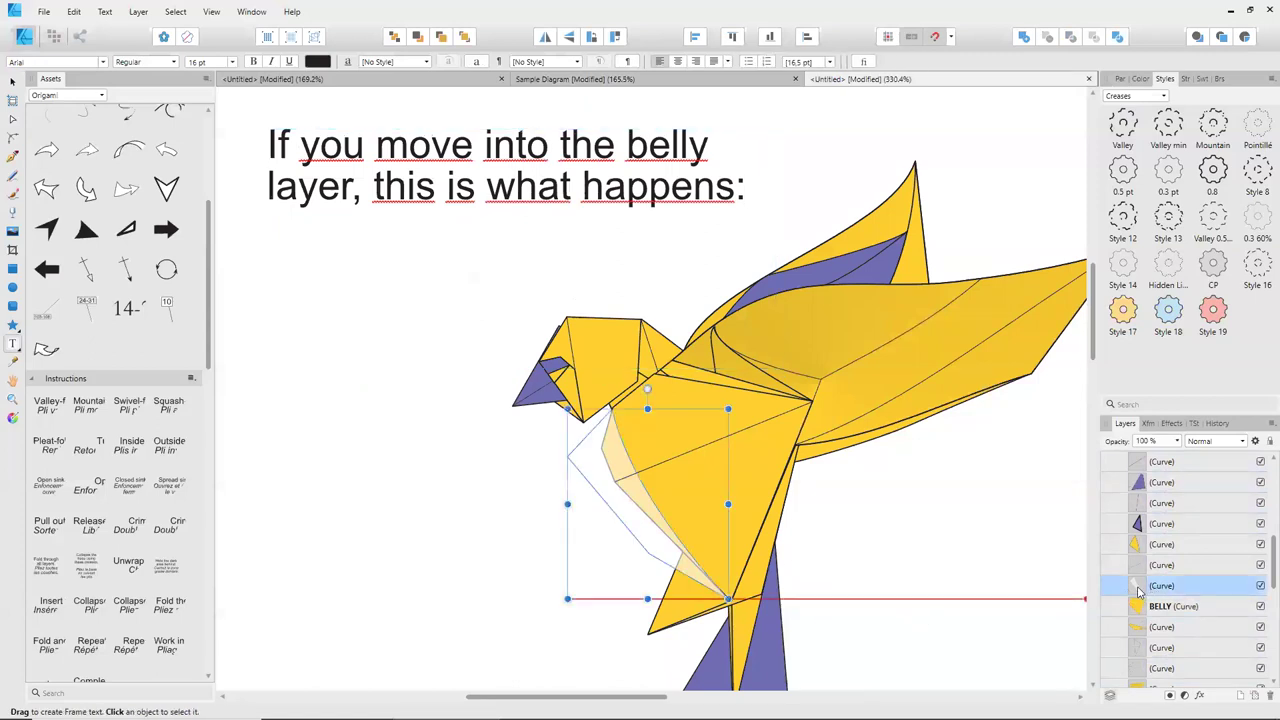
pyautogui.moveTo(1138, 612); pyautogui.dragTo(1163, 610)
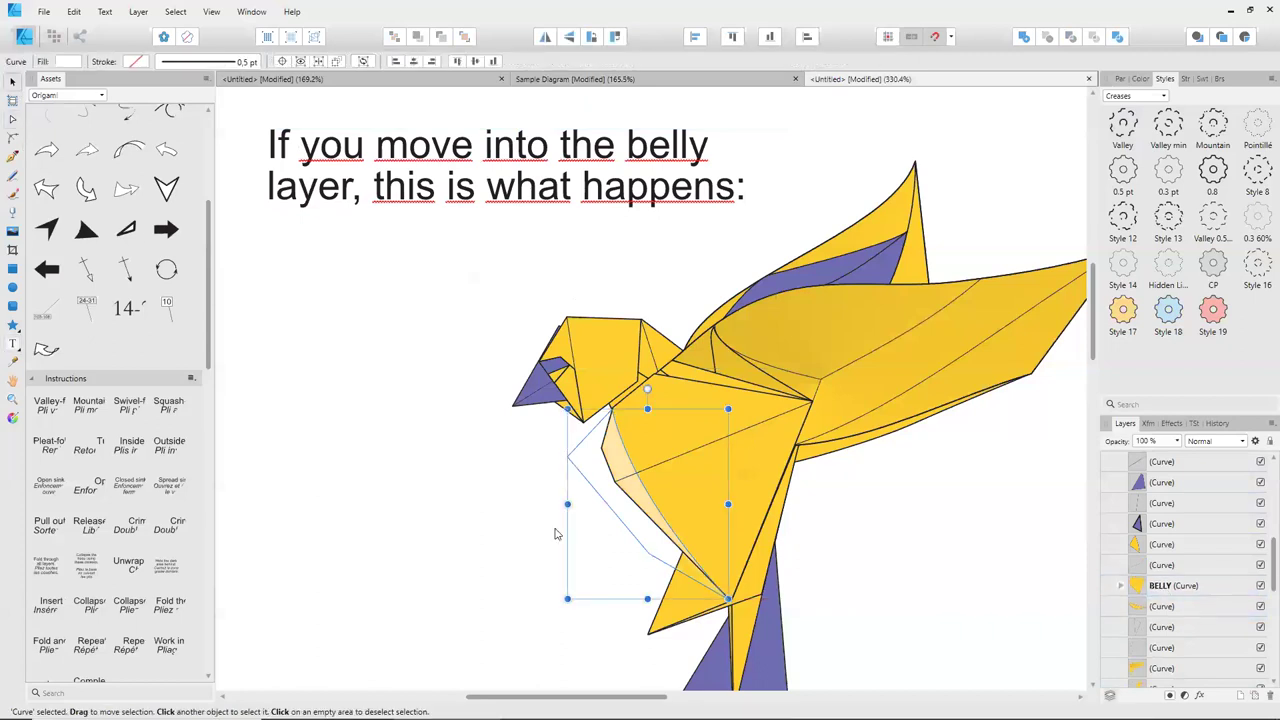
pyautogui.hotkey('ctrl', 'd')
pyautogui.scroll(5, 705, 469)
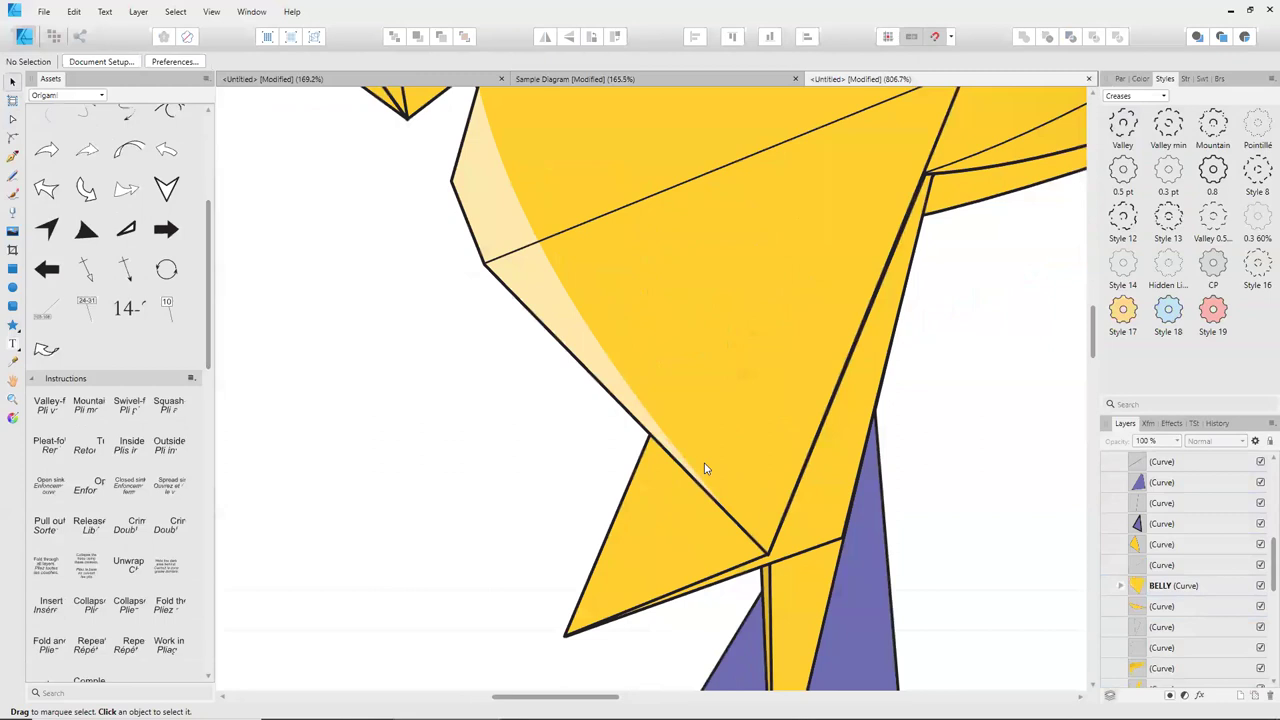
pyautogui.scroll(-3, 705, 469)
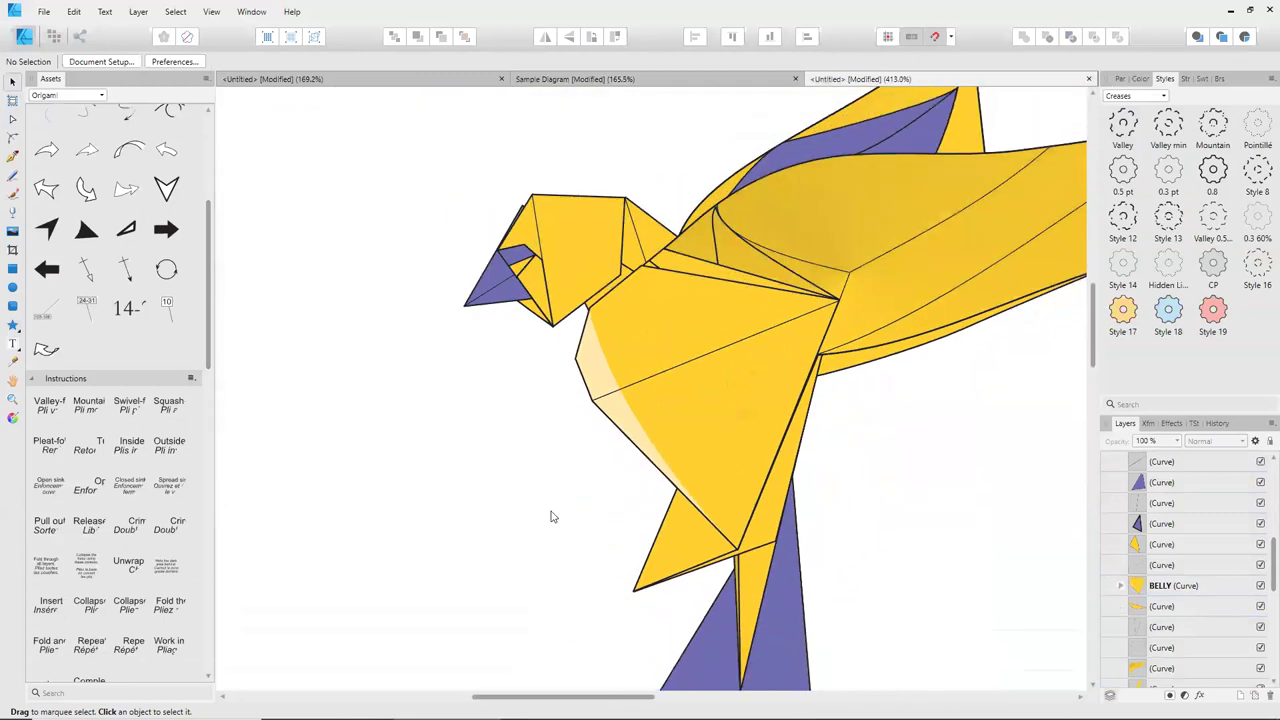
pyautogui.scroll(5, 533, 440)
pyautogui.click(488, 182)
# Replace the caption with 'And if you don't like the light layer placement, you can update it'.
pyautogui.tripleClick(490, 184)
pyautogui.scroll(-2, 490, 186)
pyautogui.write("And if you don't like the li")
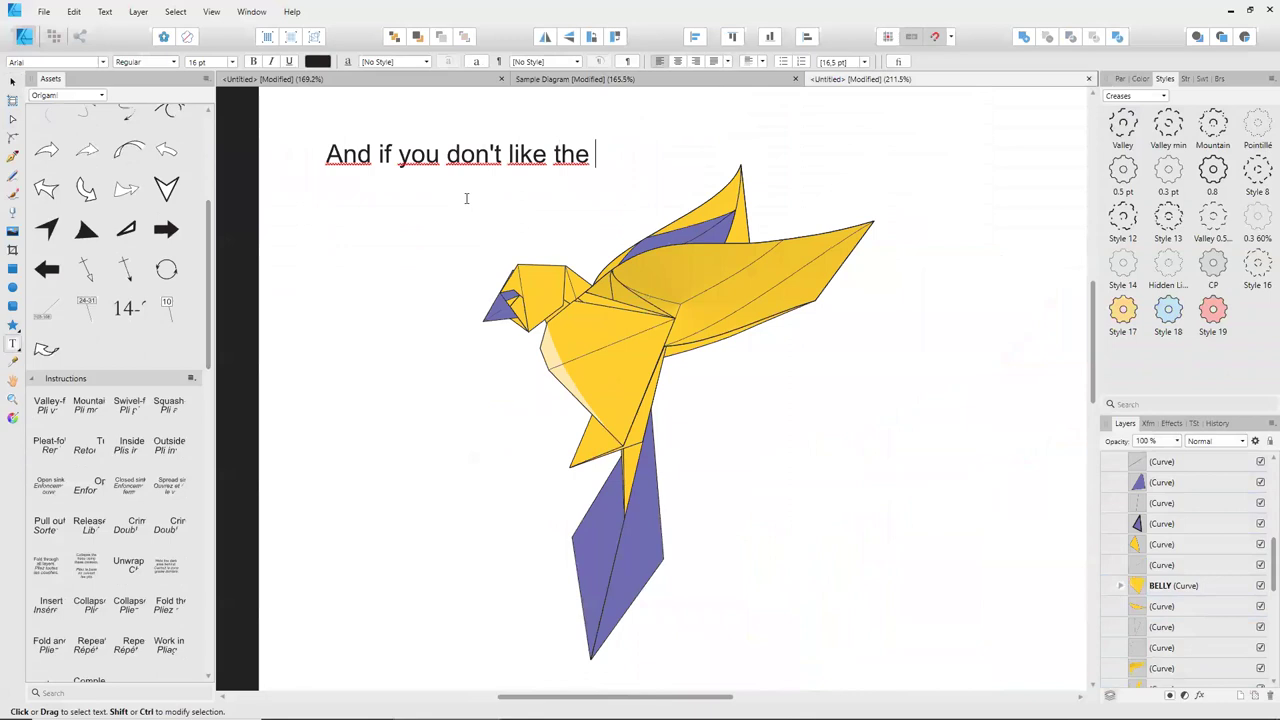
pyautogui.write('ght layer placement, y')
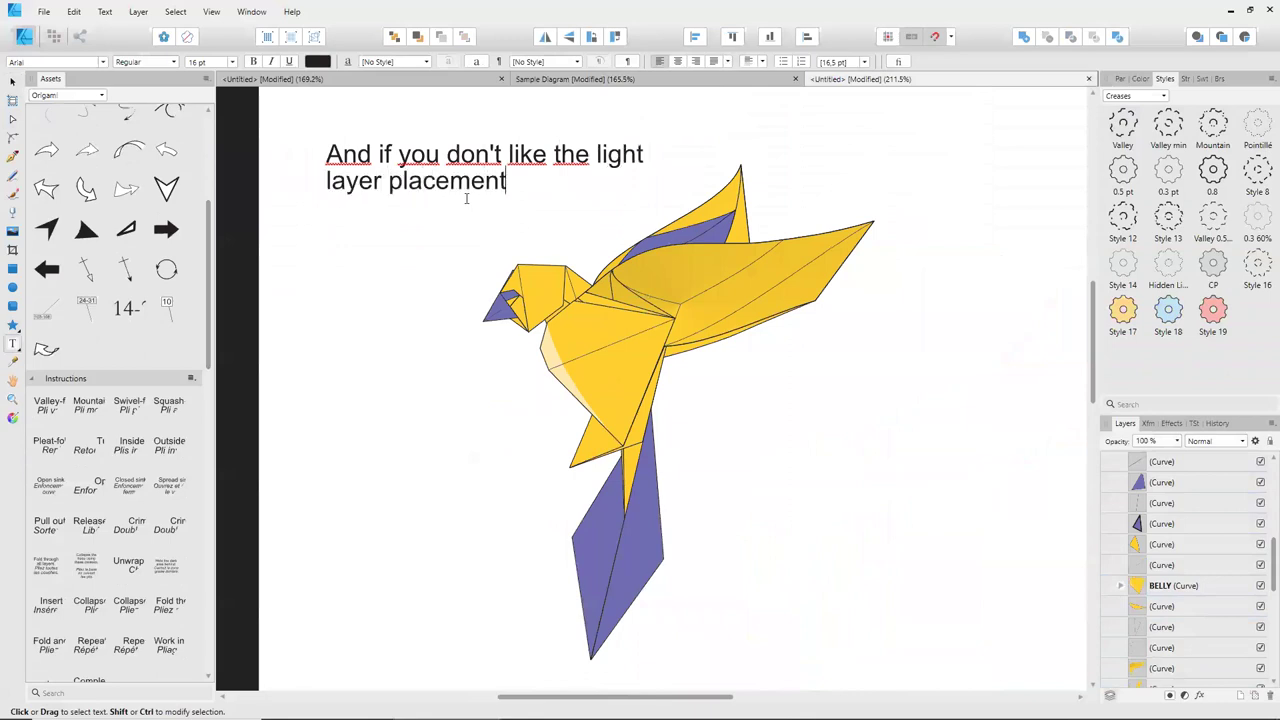
pyautogui.write('ou can update it')
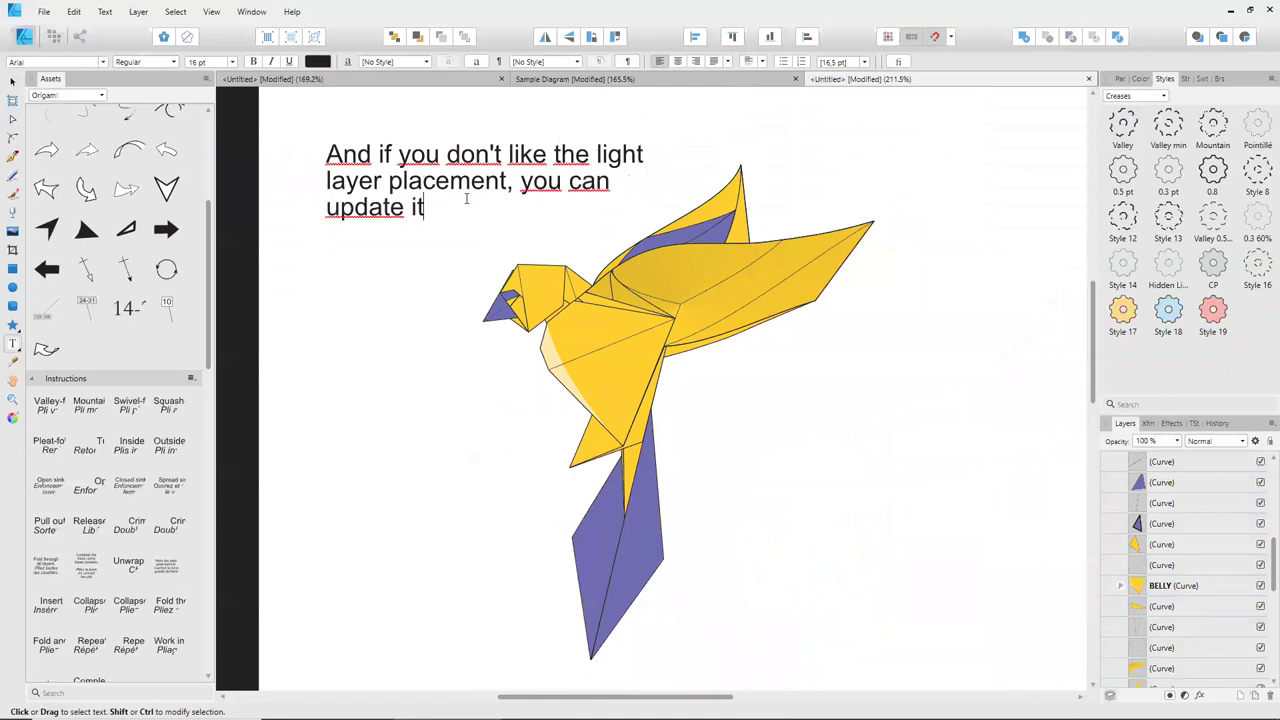
pyautogui.press('Escape')
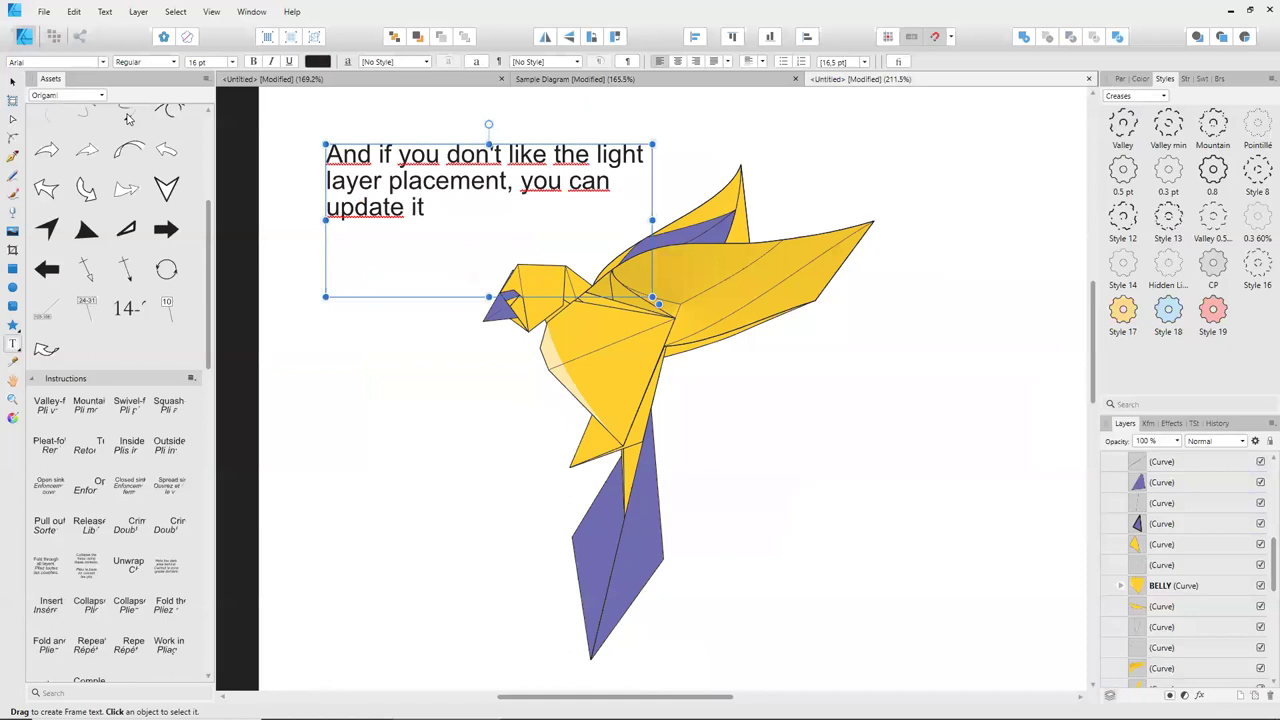
pyautogui.press('a')
pyautogui.scroll(-1, 333, 371)
# Pull the nested highlight's nodes down and out along the belly edge toward the leg fold.
pyautogui.scroll(5, 591, 337)
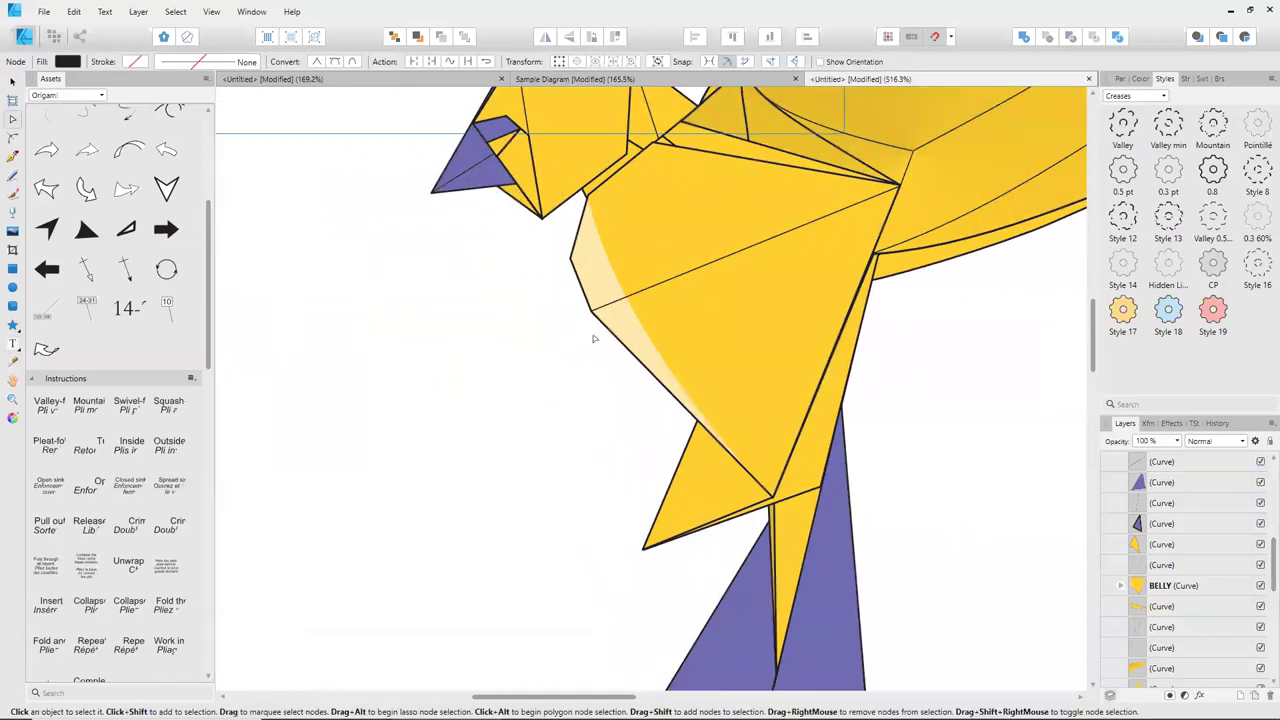
pyautogui.click(620, 326)
pyautogui.click(620, 326)
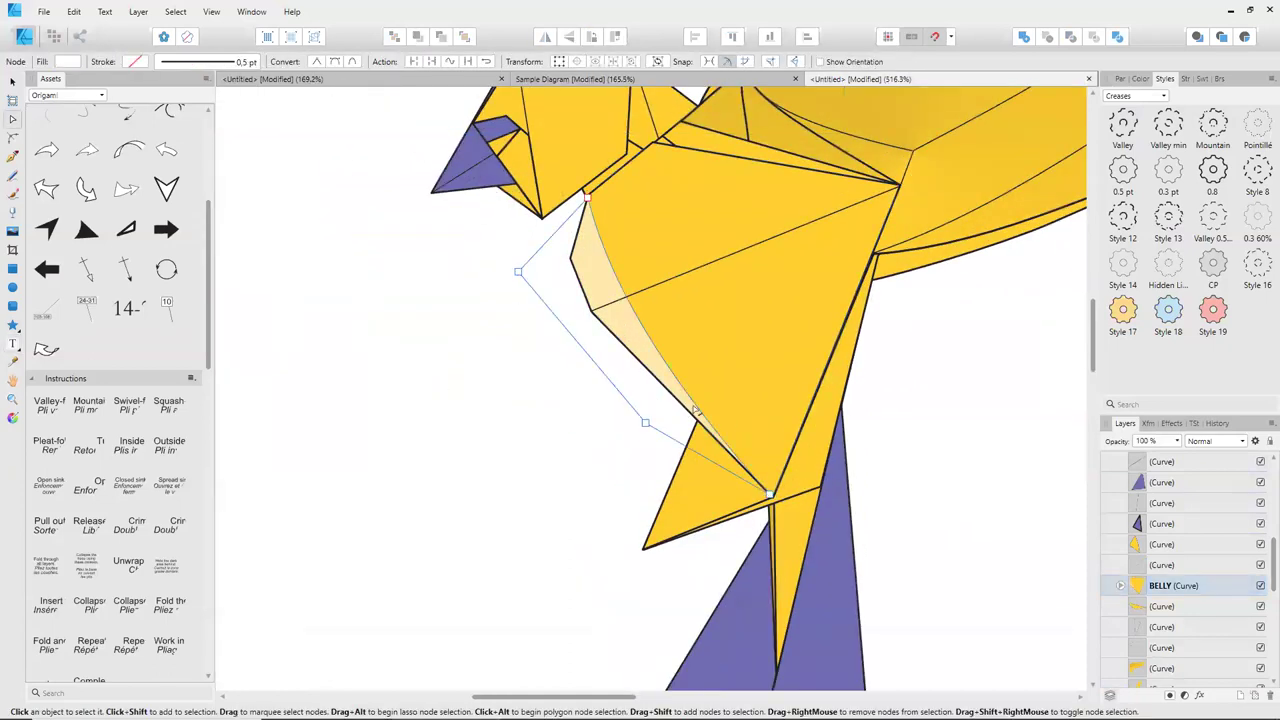
pyautogui.moveTo(697, 410); pyautogui.dragTo(769, 465)
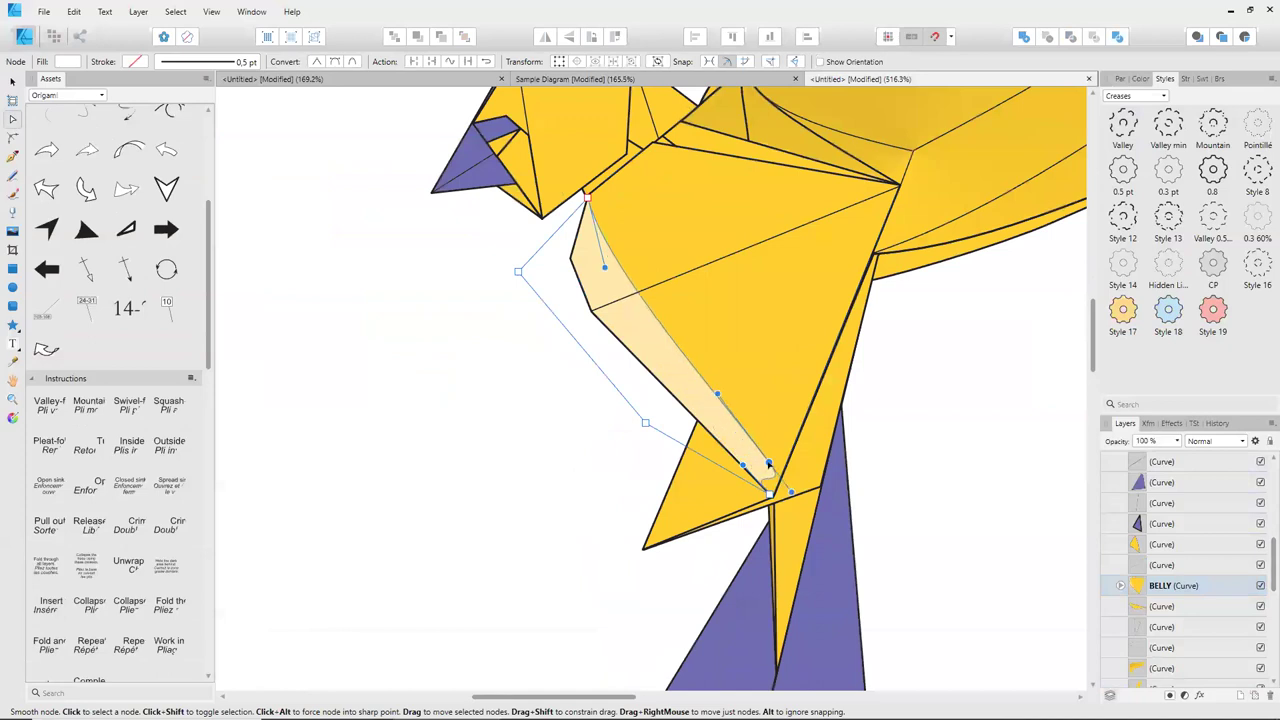
pyautogui.click(769, 492)
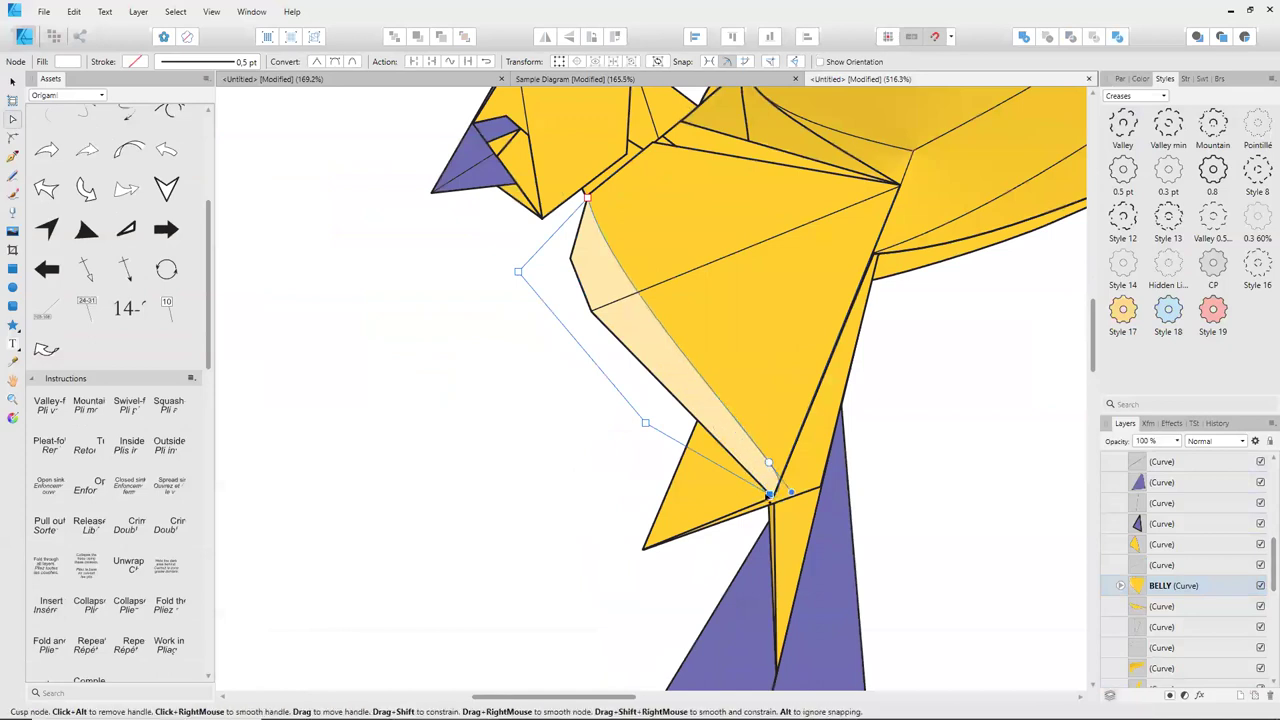
pyautogui.moveTo(829, 536); pyautogui.dragTo(818, 490)
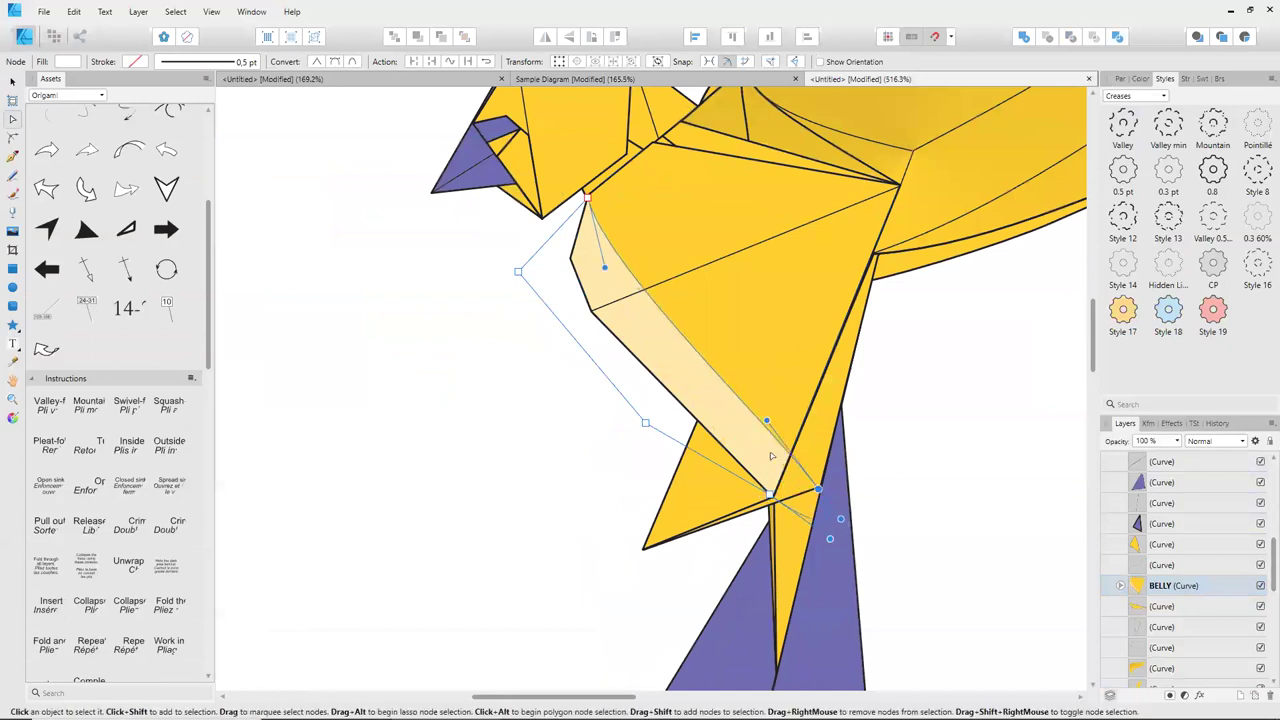
pyautogui.moveTo(771, 425); pyautogui.dragTo(697, 418)
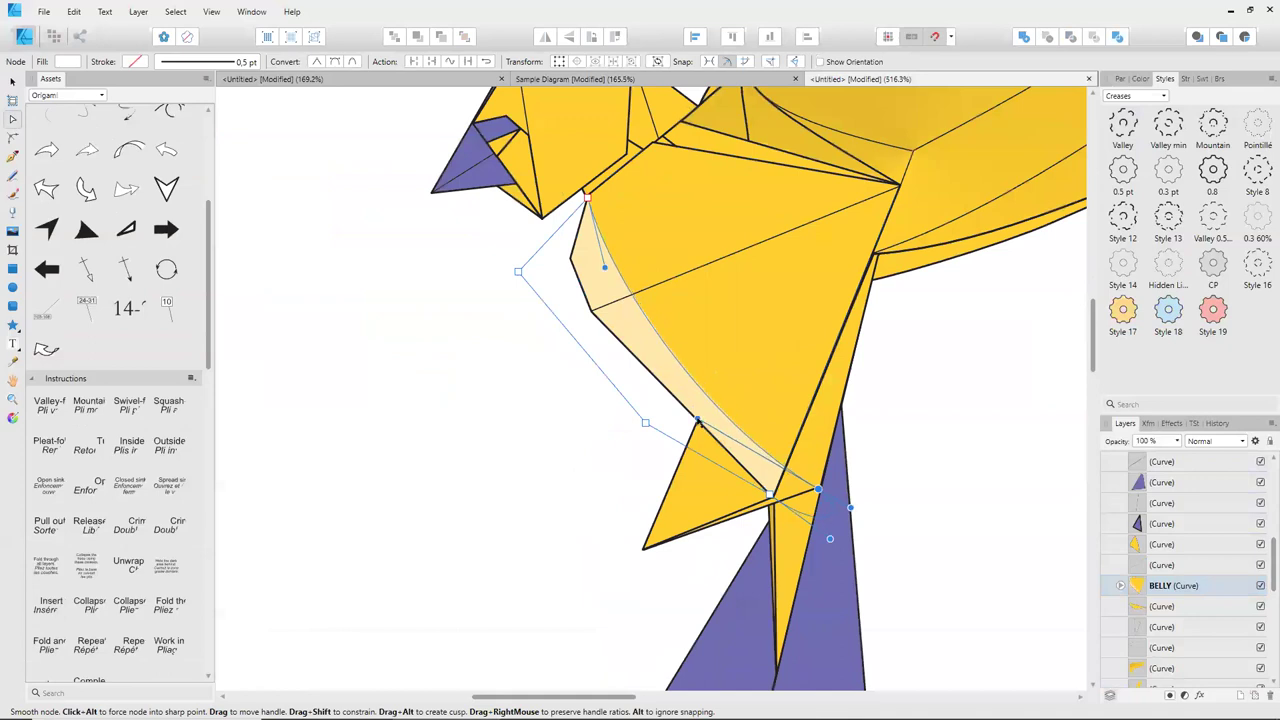
pyautogui.click(1121, 586)
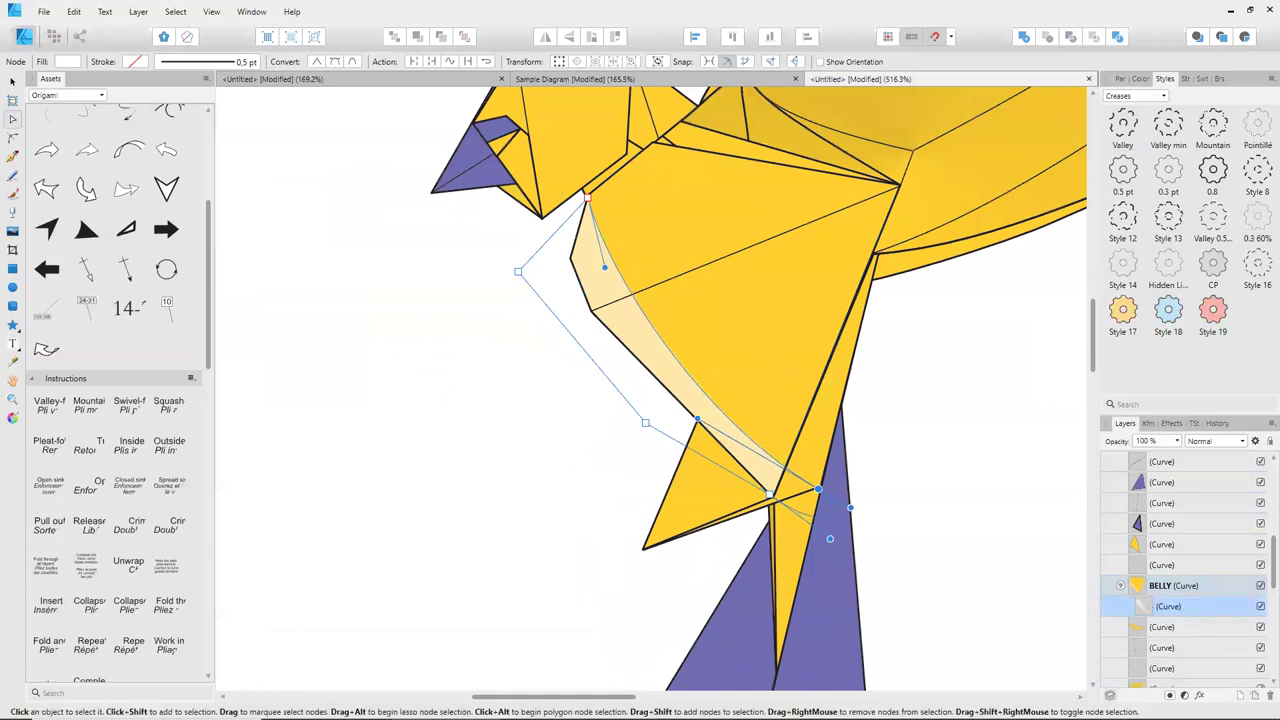
# Apply a Gaussian blur of about 24 px to the belly highlight.
pyautogui.click(1199, 694)
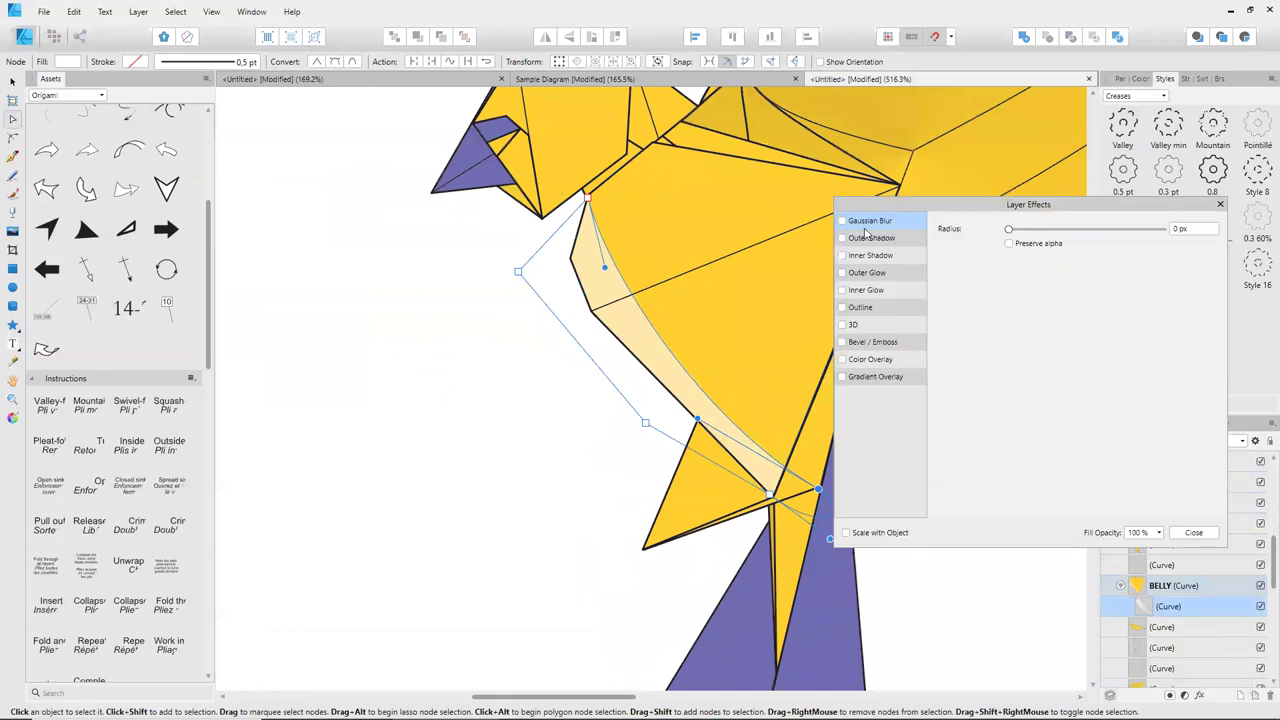
pyautogui.moveTo(1010, 229); pyautogui.dragTo(1107, 229)
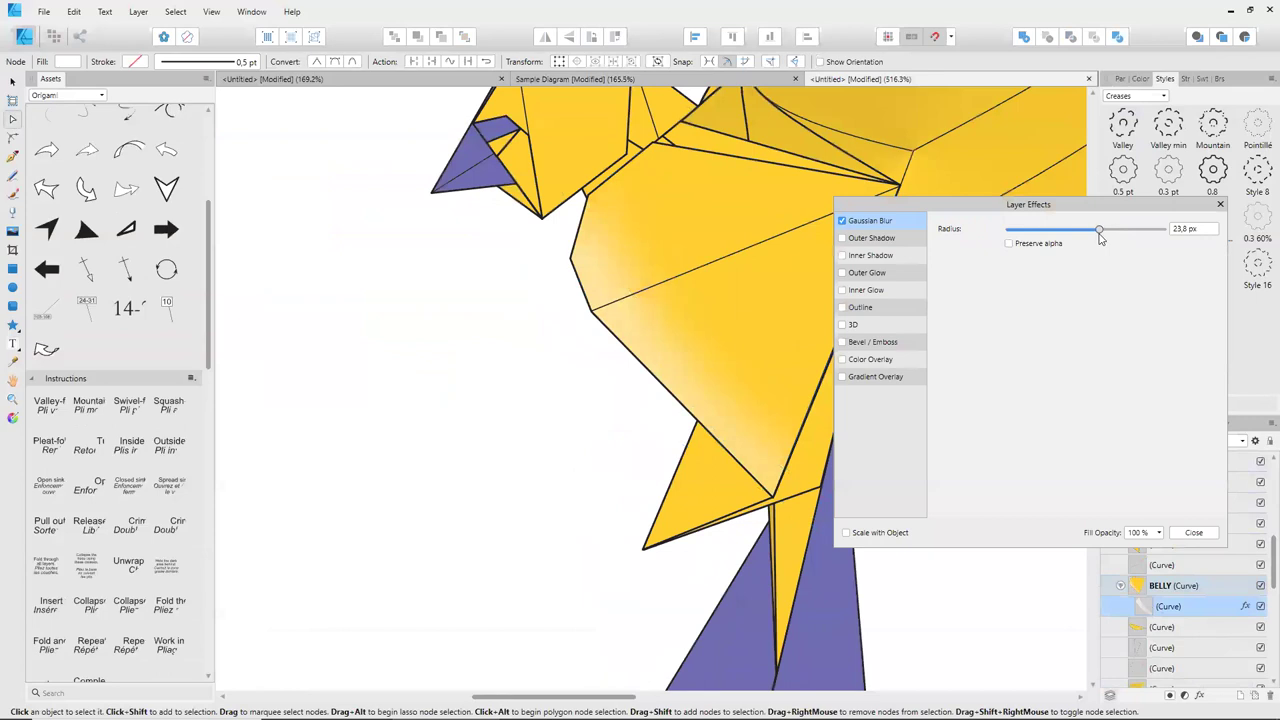
pyautogui.click(1193, 532)
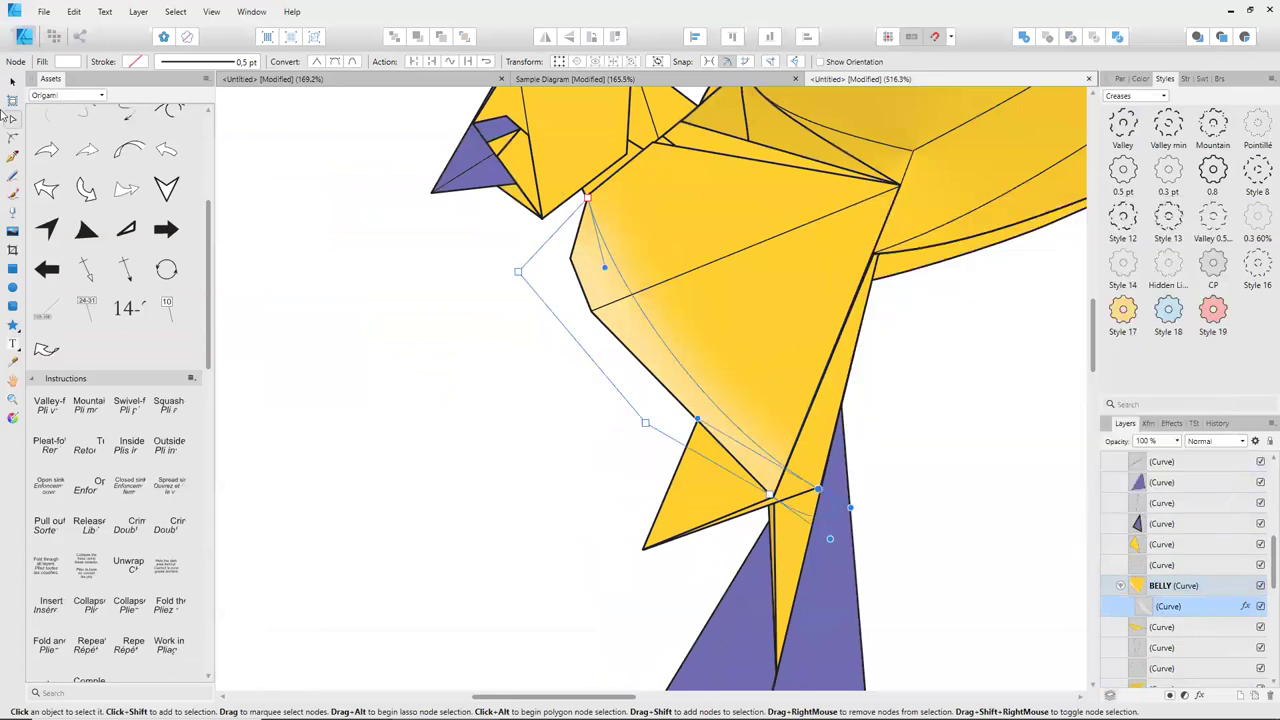
pyautogui.click(12, 85)
pyautogui.click(307, 333)
# Pull the highlight's bottom node slightly lower onto the chest's bottom fold.
pyautogui.scroll(-5, 350, 390)
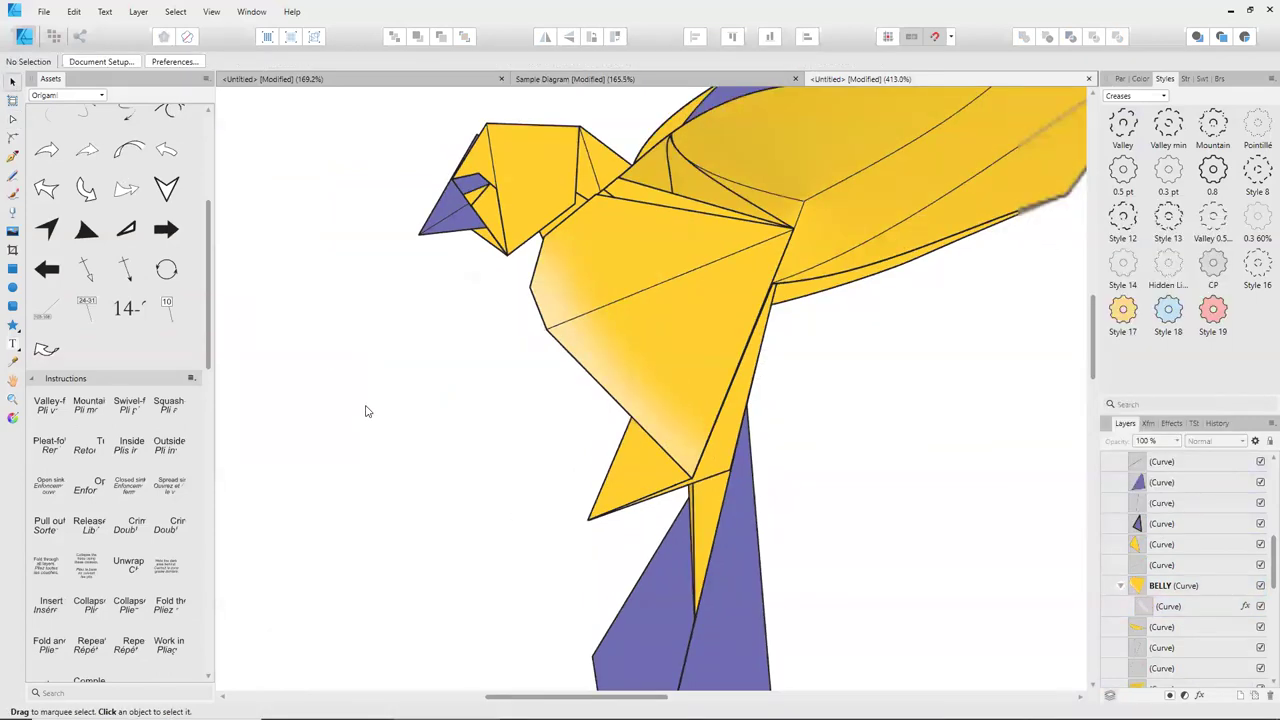
pyautogui.scroll(-2, 500, 560)
pyautogui.hscroll(-3, 680, 600)
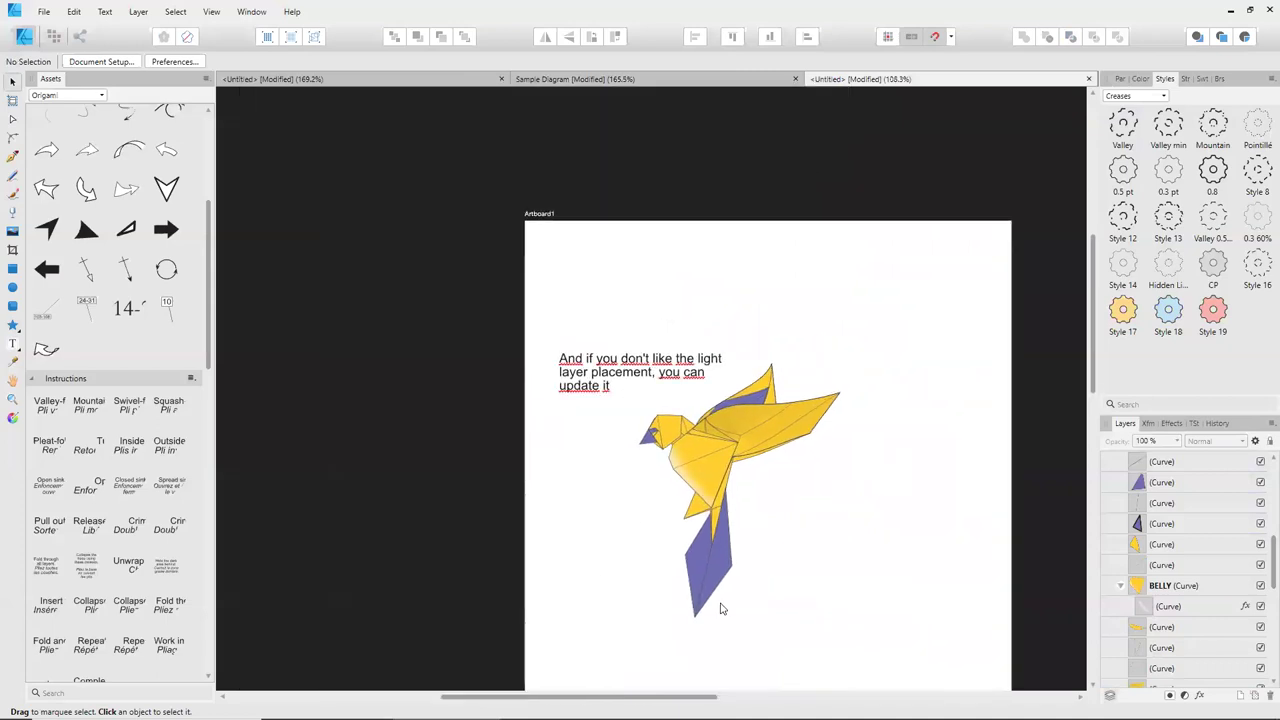
pyautogui.scroll(2, 713, 530)
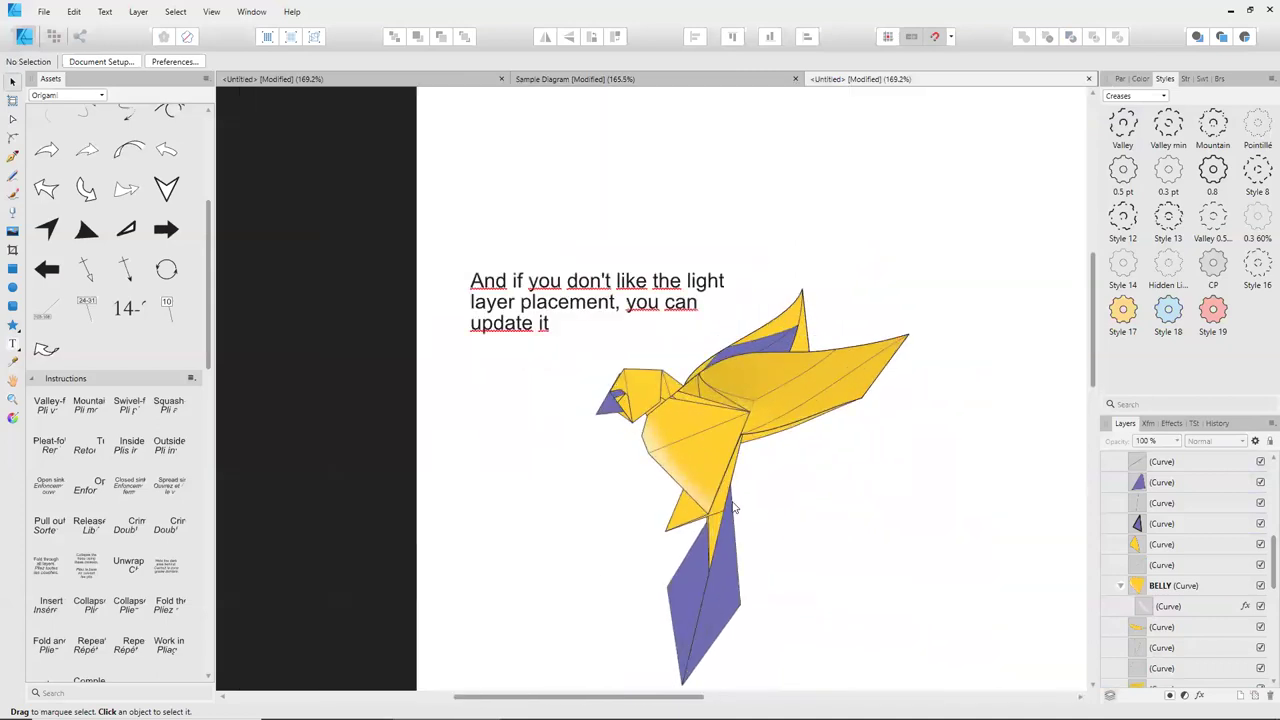
pyautogui.scroll(3, 736, 508)
pyautogui.click(1165, 607)
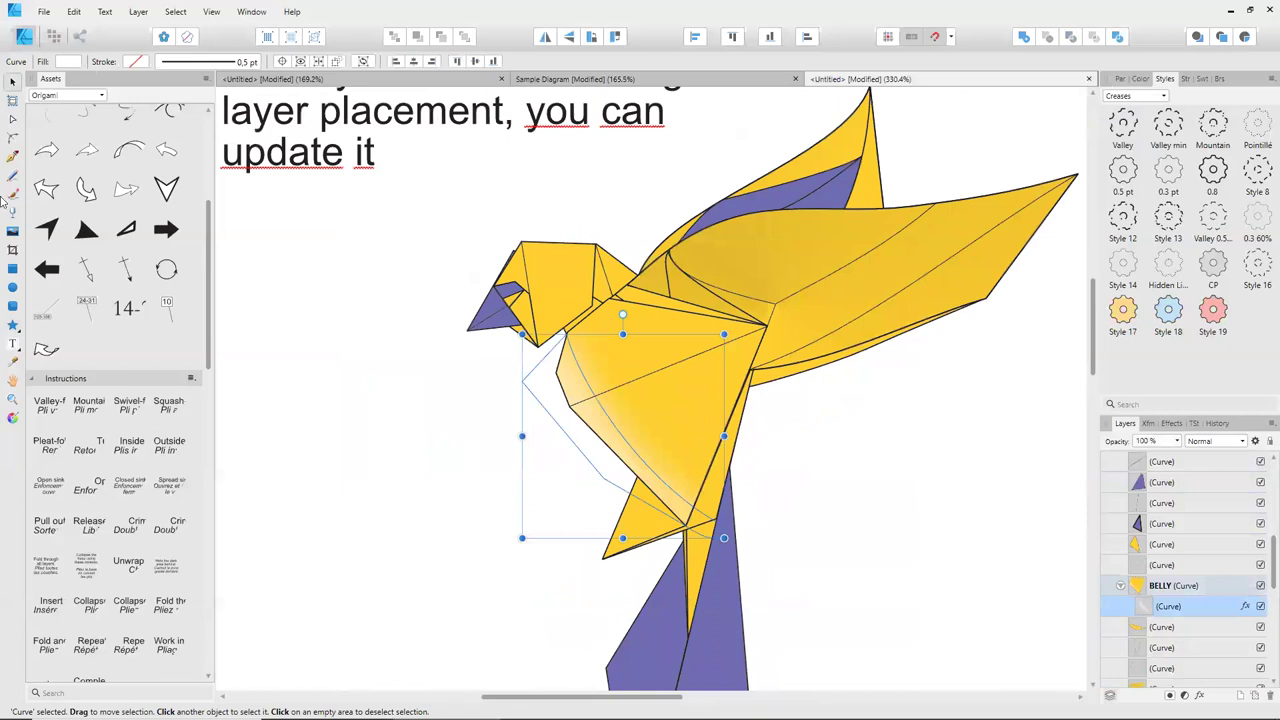
pyautogui.click(13, 118)
pyautogui.moveTo(714, 521); pyautogui.dragTo(720, 550)
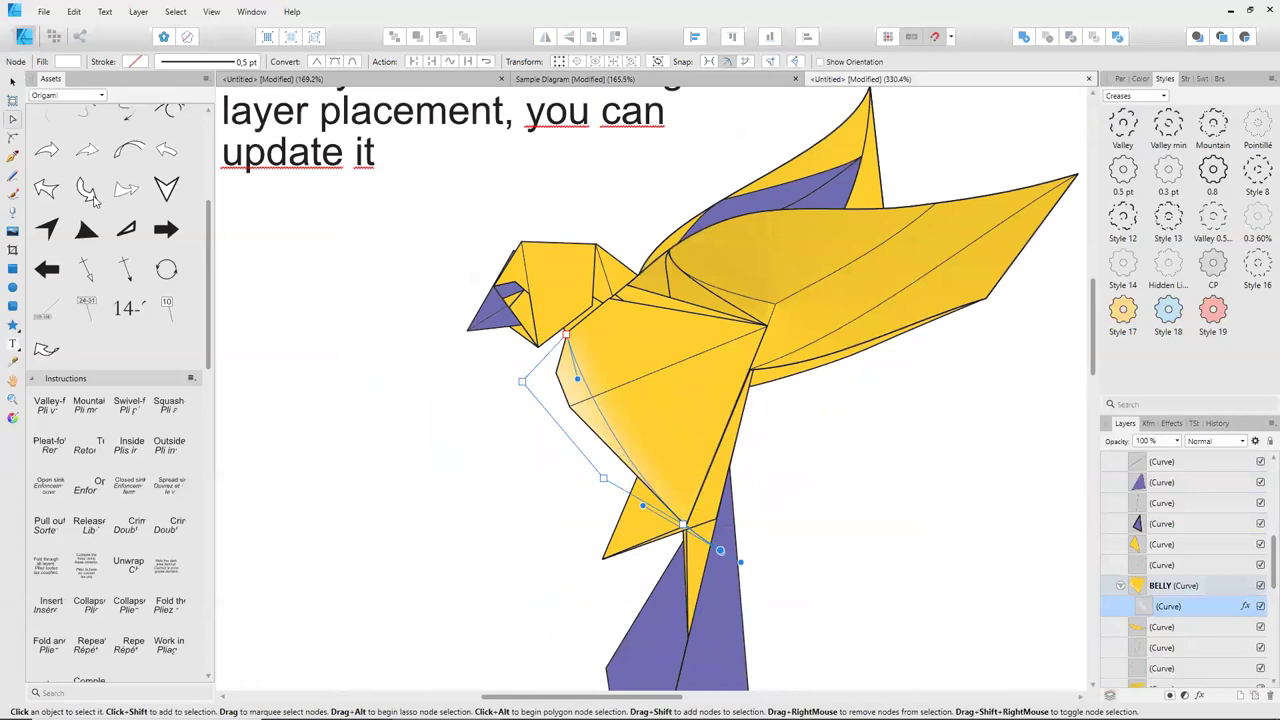
# Retype the caption beside the bird as 'Same for shadow'.
pyautogui.click(13, 81)
pyautogui.click(330, 240)
pyautogui.scroll(-3, 426, 463)
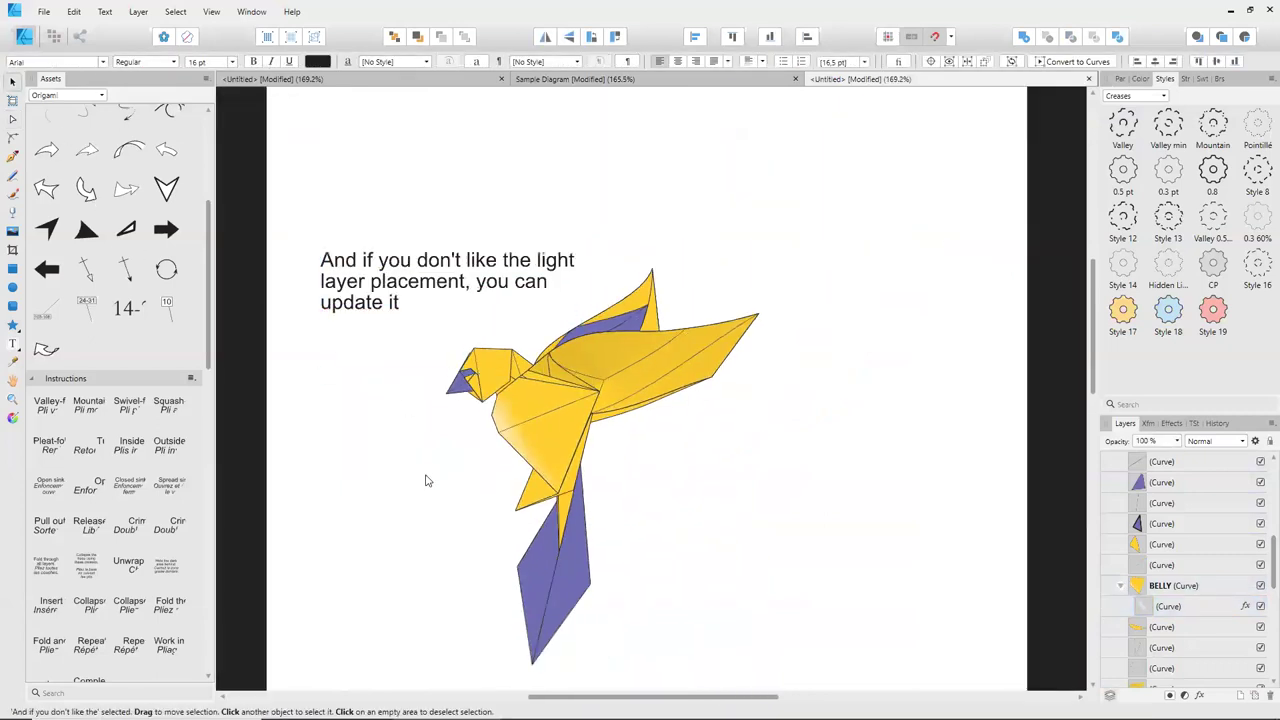
pyautogui.scroll(2, 420, 497)
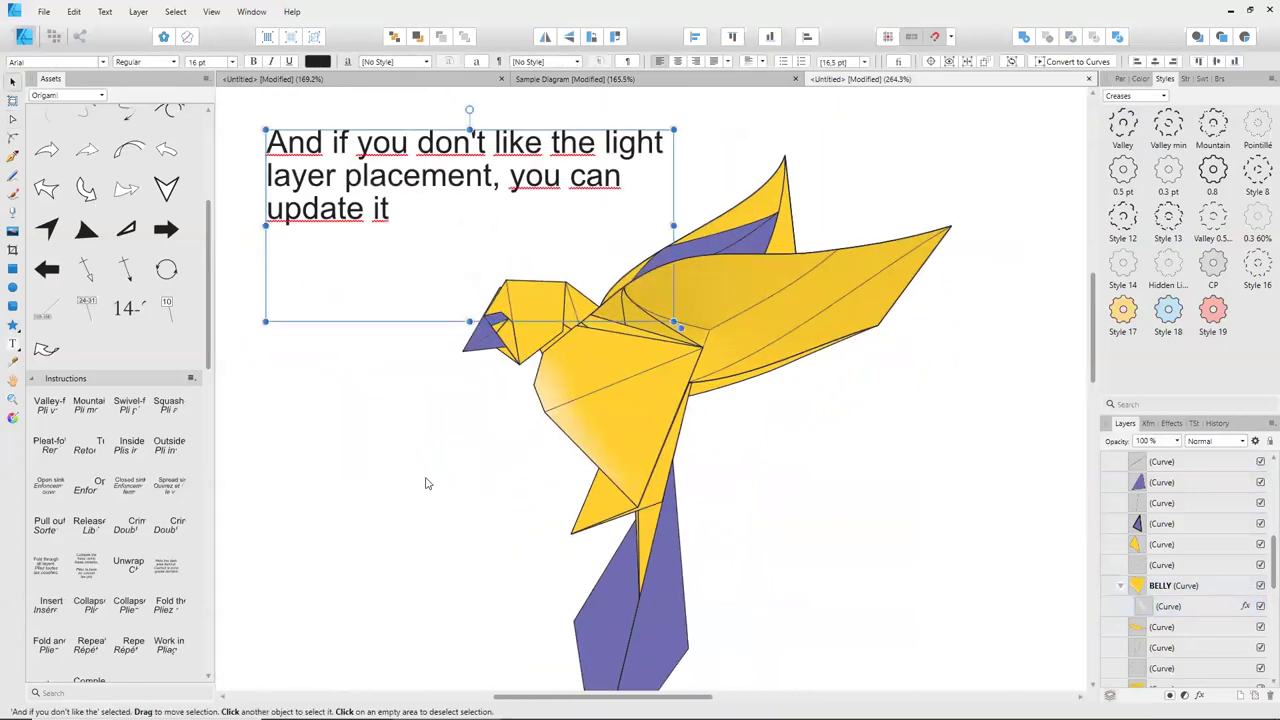
pyautogui.doubleClick(316, 226)
pyautogui.hotkey('ctrl', 'a')
pyautogui.write('Same for shadf')
pyautogui.press('BackSpace')
pyautogui.write('ow')
pyautogui.press('Escape')
pyautogui.press('Escape')
pyautogui.press('Escape')
# Select the yellow leg curve and rename its layer to LEG.
pyautogui.click(675, 617)
pyautogui.click(670, 453)
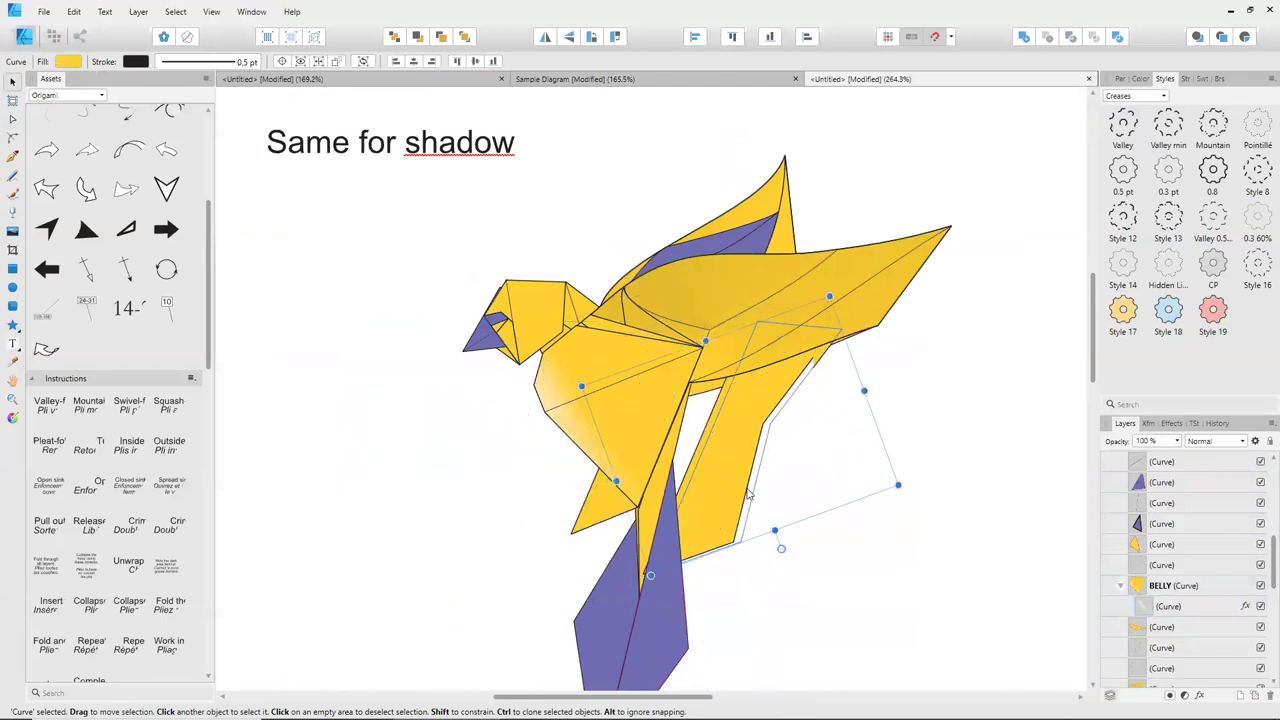
pyautogui.keyDown('ctrl'); pyautogui.scroll(2, 667, 538); pyautogui.keyUp('ctrl')
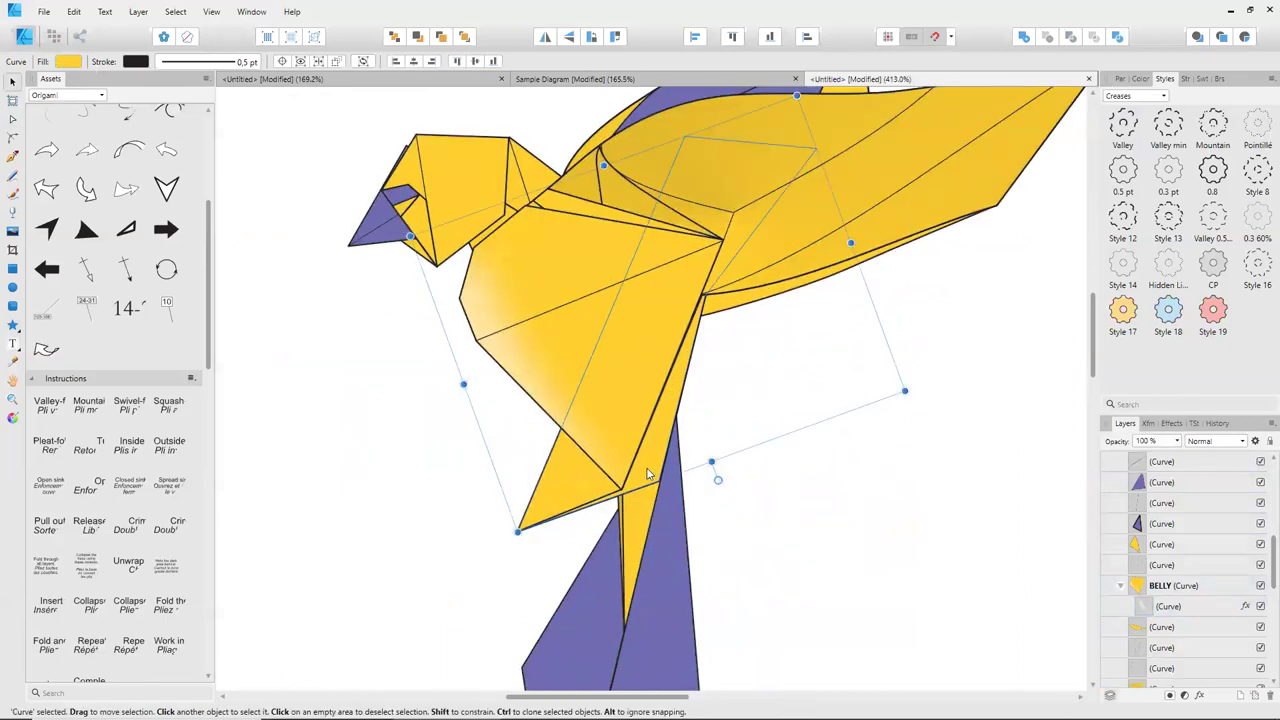
pyautogui.press('a')
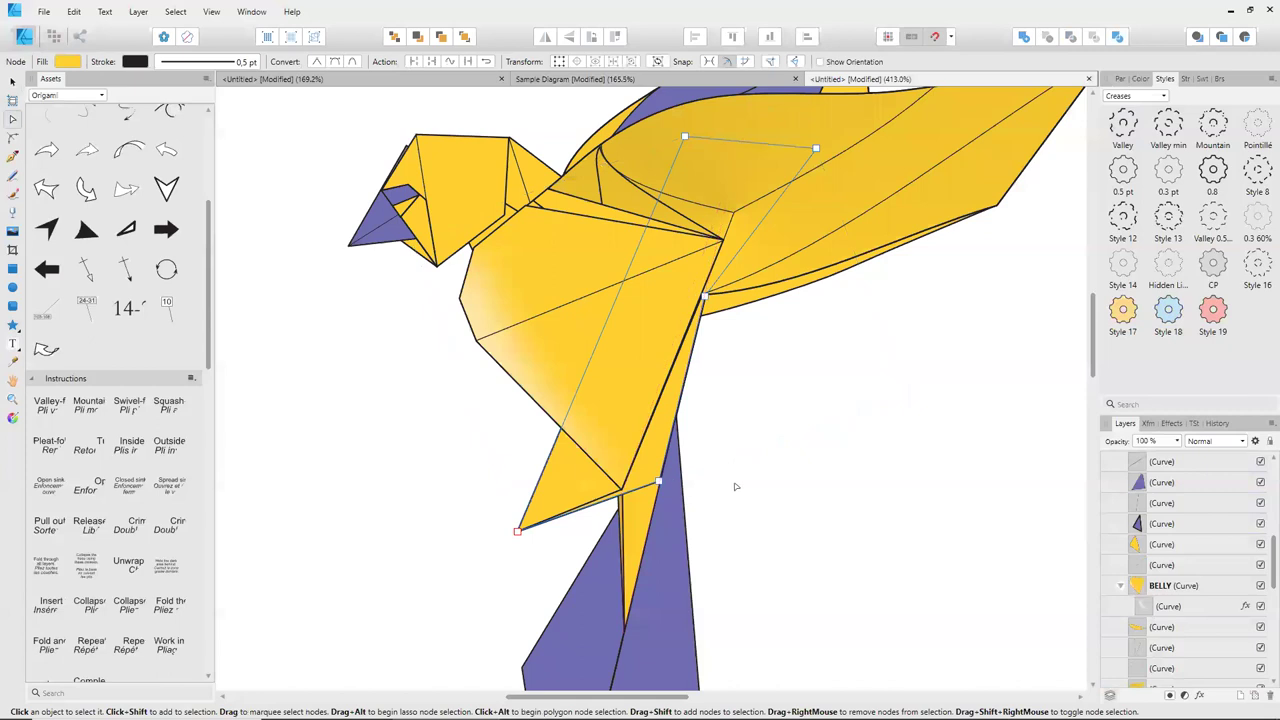
pyautogui.click(552, 414)
pyautogui.press('v')
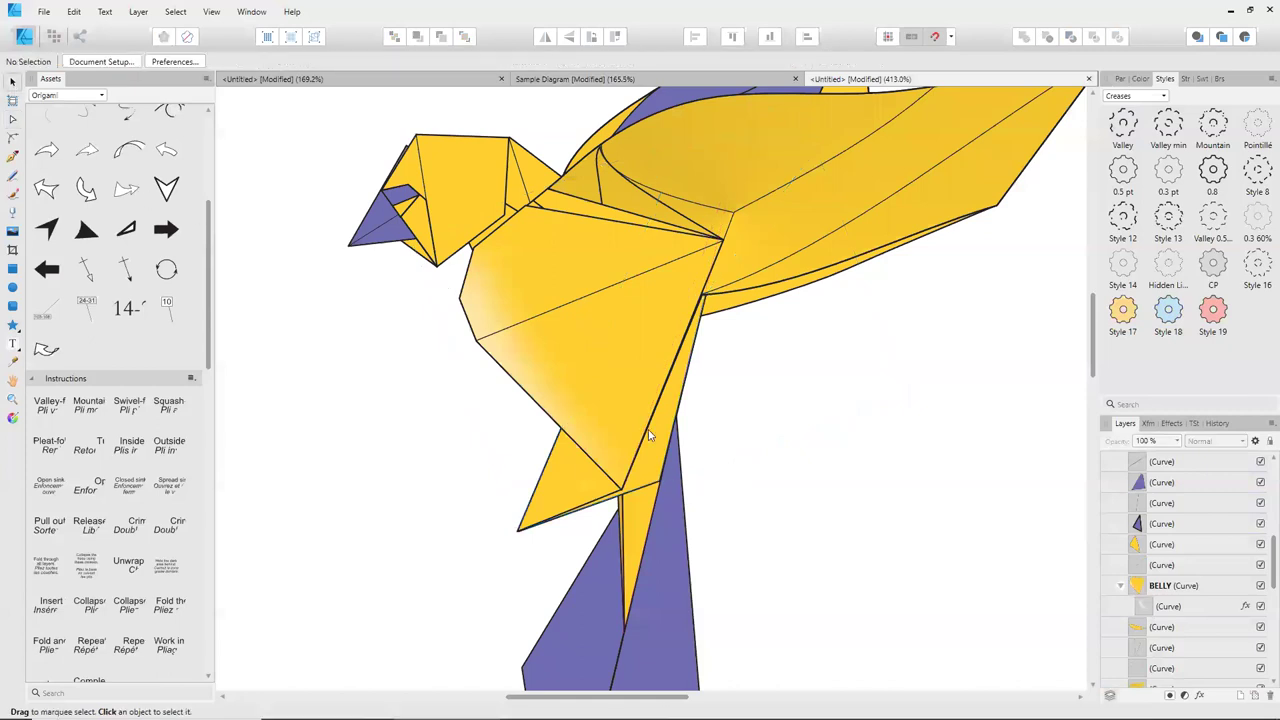
pyautogui.click(658, 443)
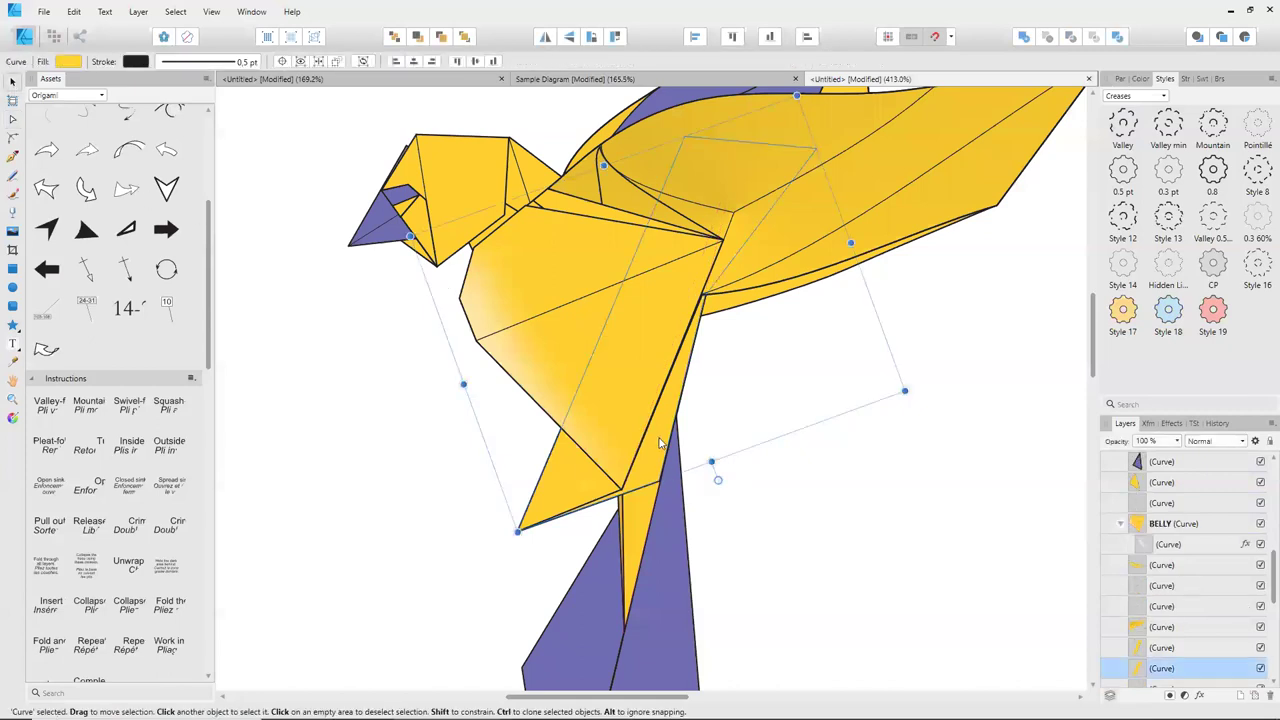
pyautogui.doubleClick(1181, 670)
pyautogui.write('LEG')
pyautogui.press('Return')
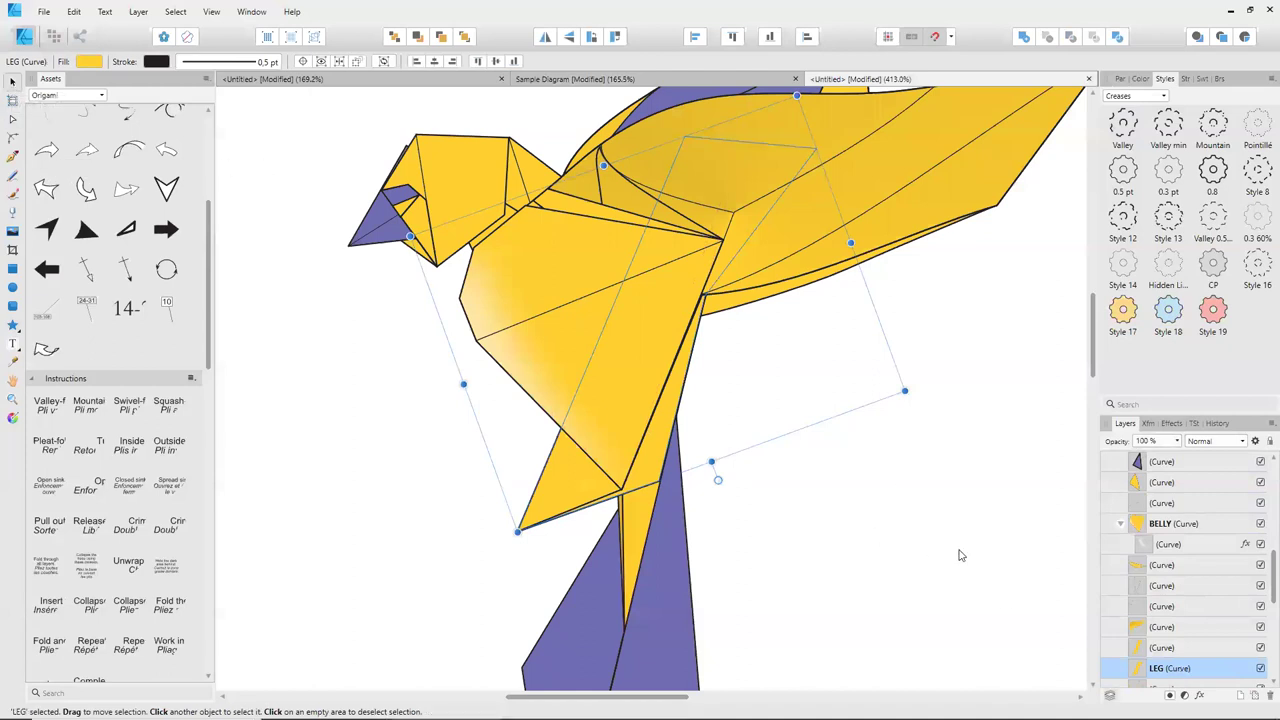
pyautogui.scroll(-2, 1160, 650)
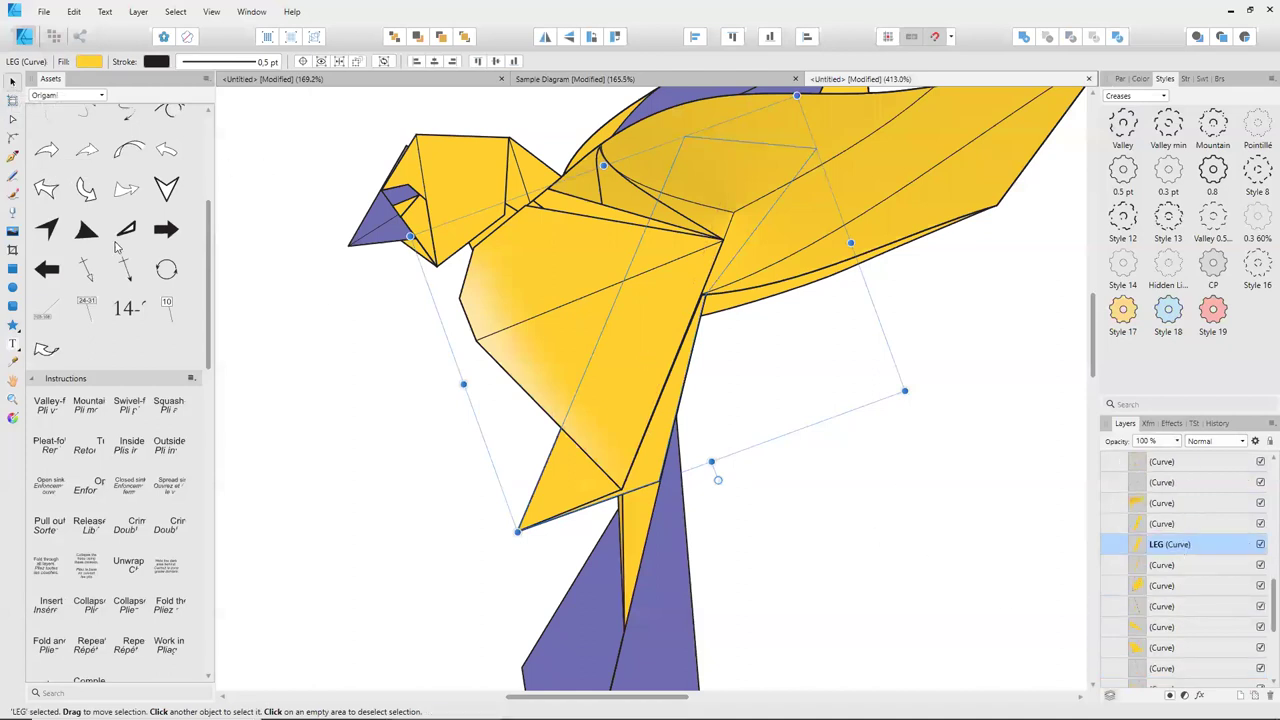
# Draw a closed three-point triangle with the Pen tool over the yellow leg.
pyautogui.click(12, 157)
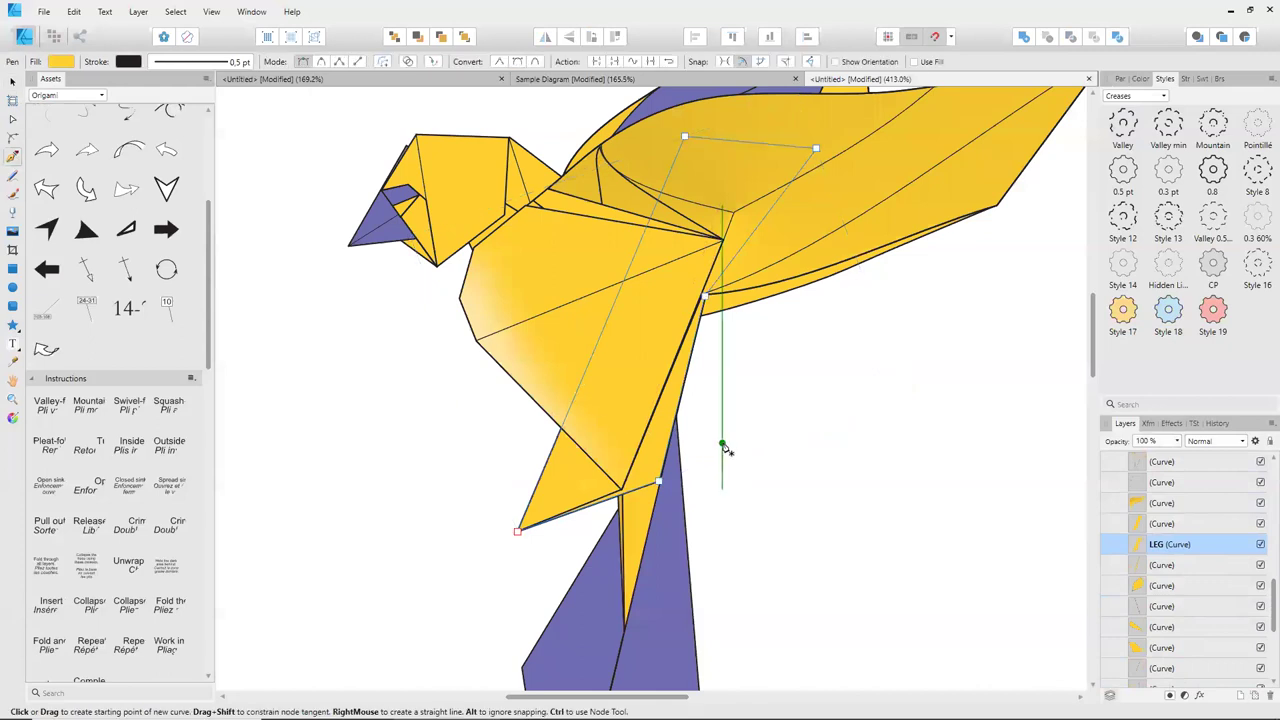
pyautogui.click(742, 460)
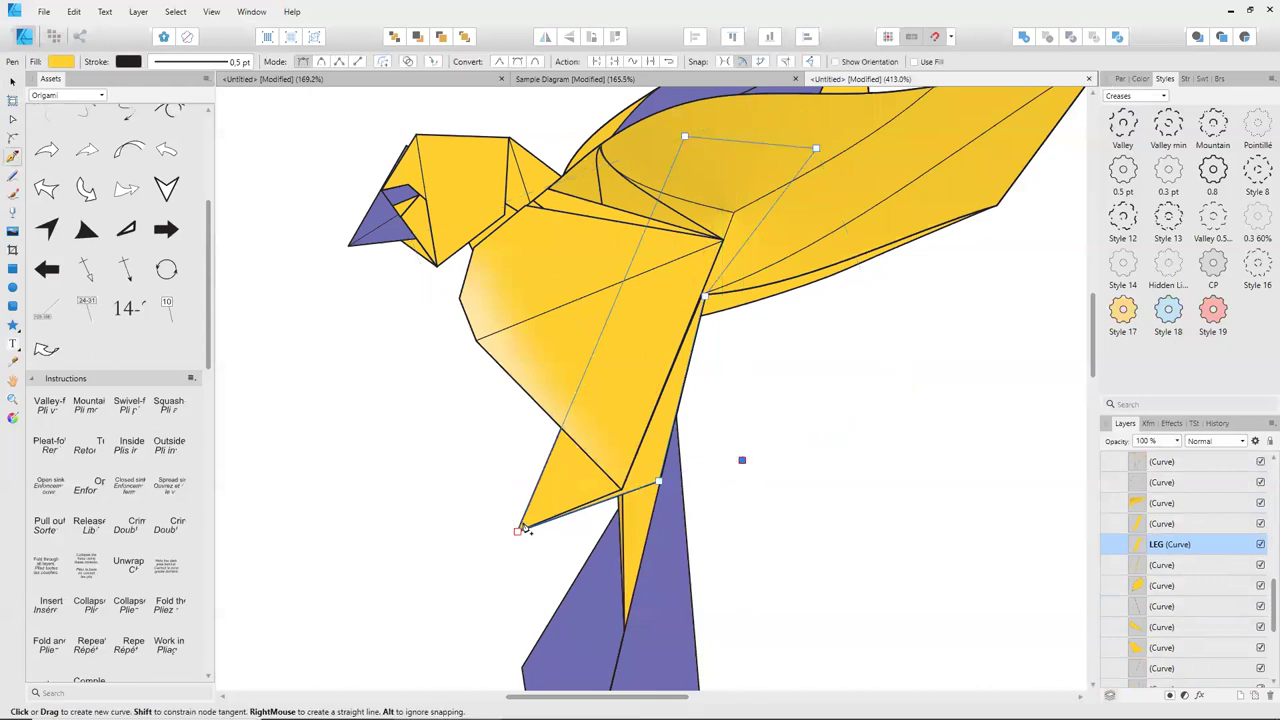
pyautogui.click(558, 508)
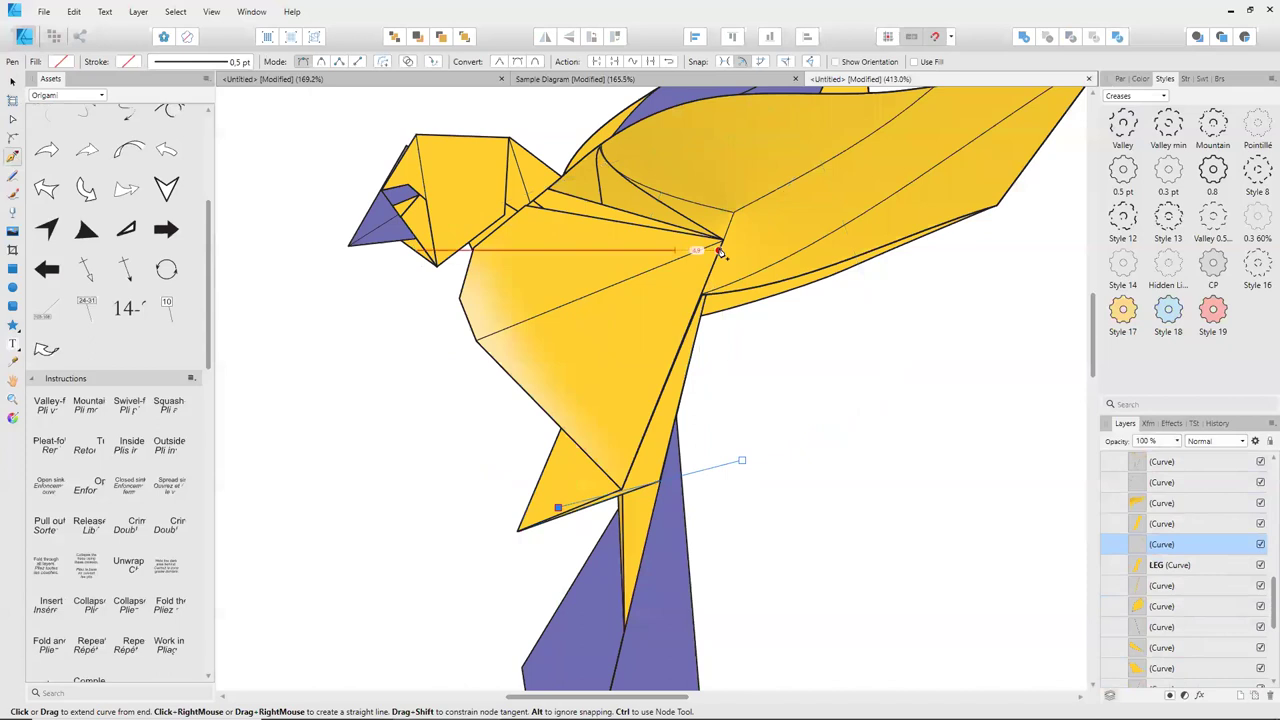
pyautogui.click(720, 251)
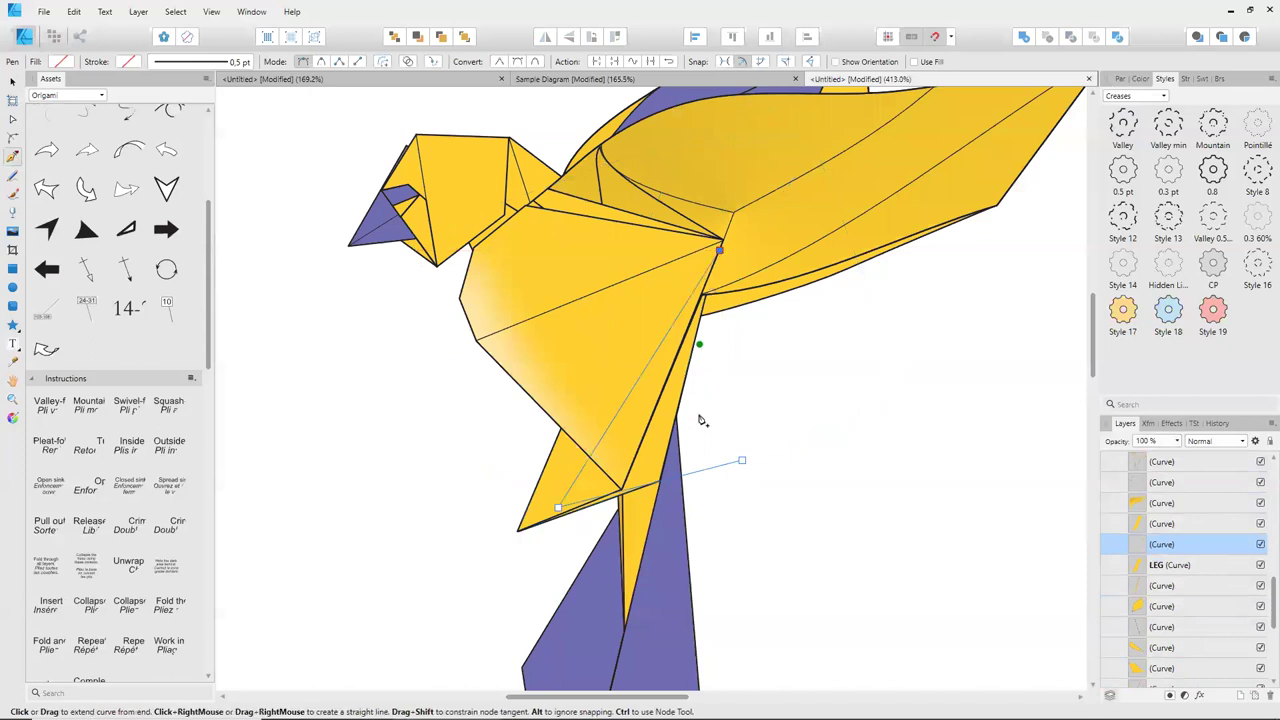
pyautogui.click(741, 461)
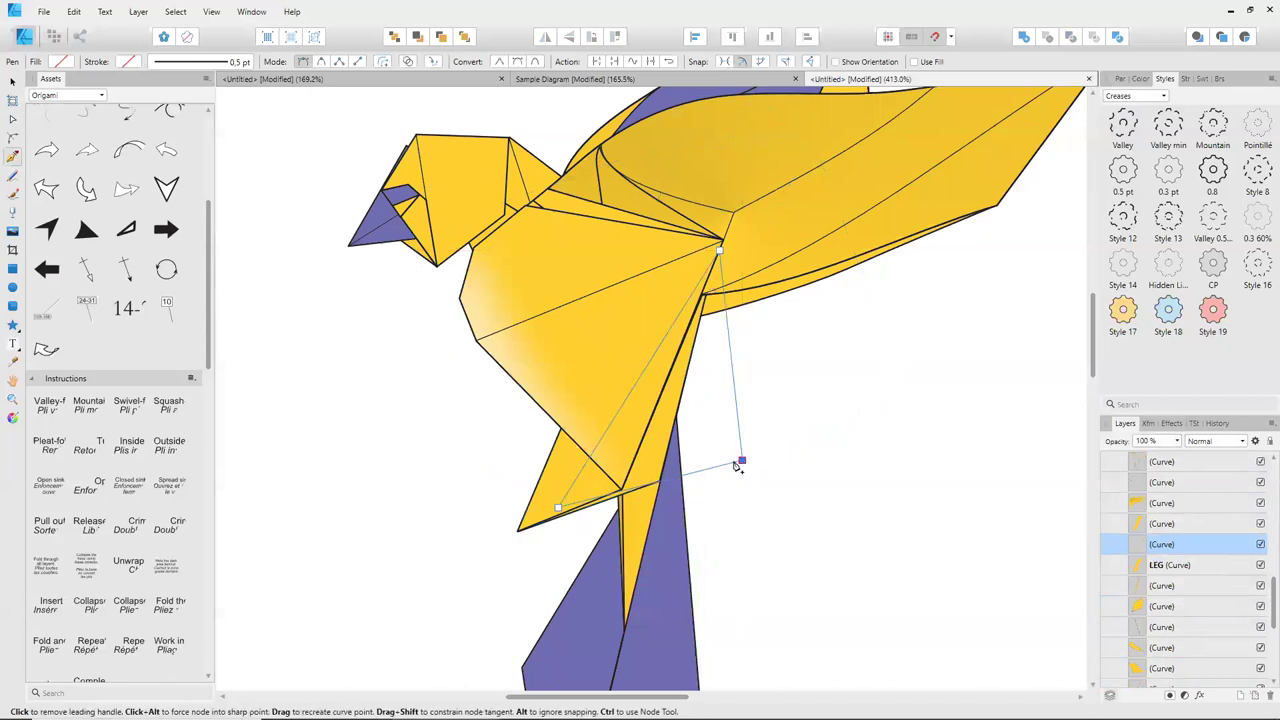
# Fill the triangle black and lower its opacity to a translucent grey.
pyautogui.click(62, 64)
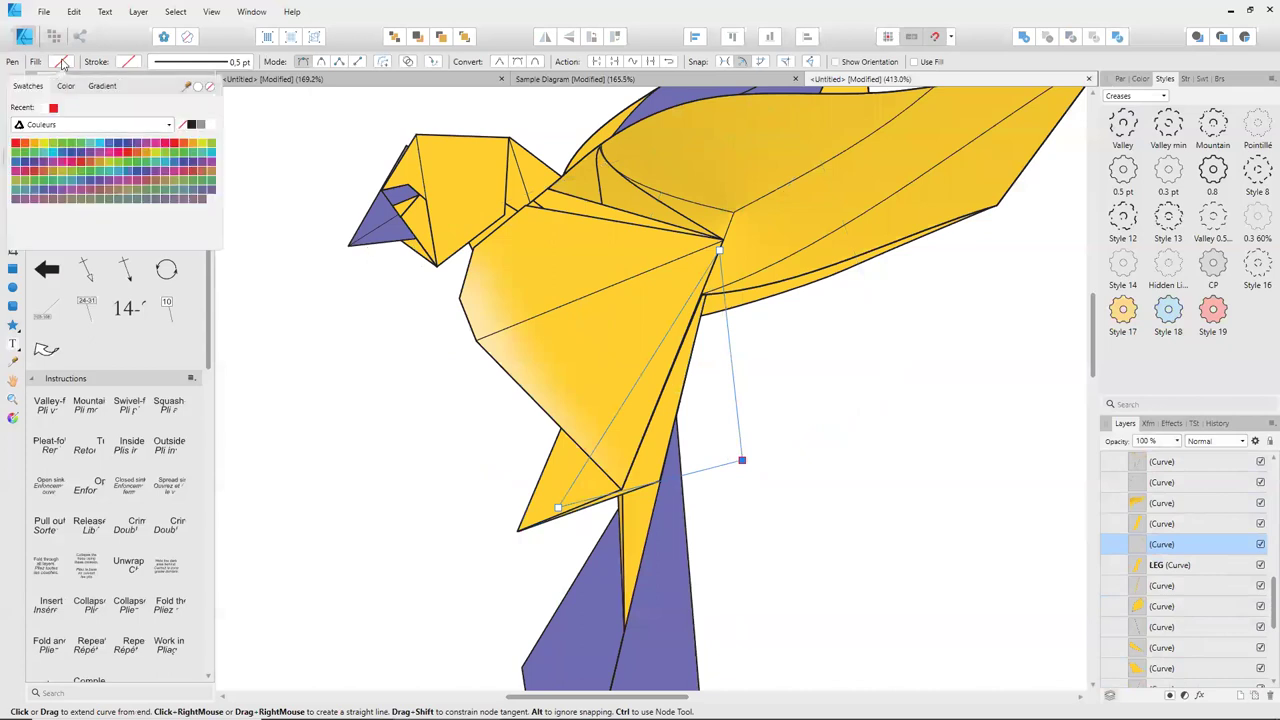
pyautogui.click(191, 126)
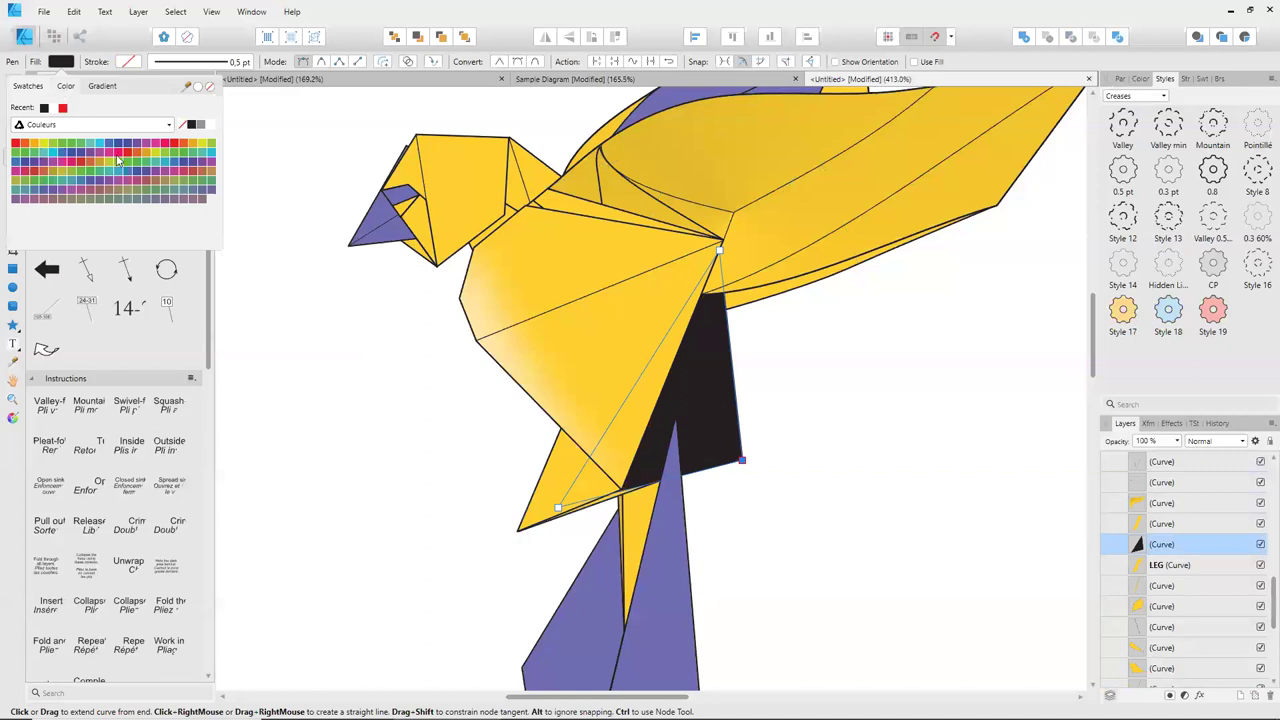
pyautogui.click(65, 85)
pyautogui.moveTo(207, 240); pyautogui.dragTo(97, 237)
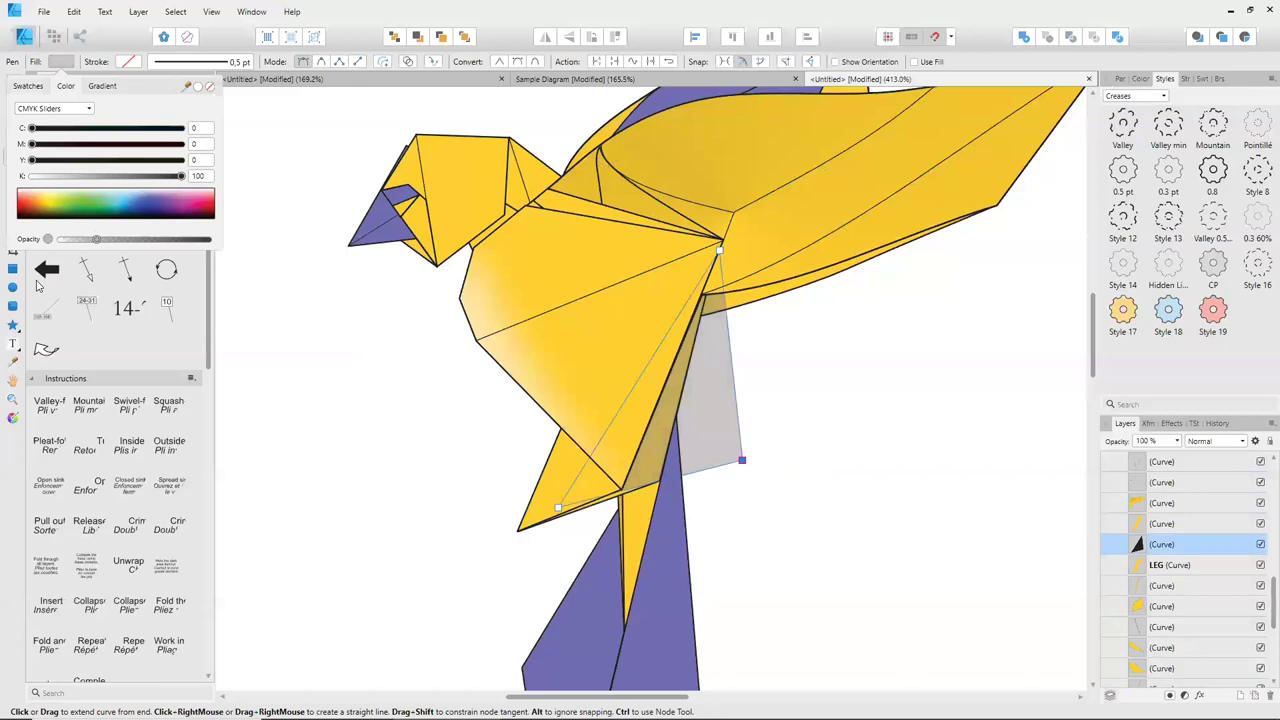
# Snap the shadow's corner to the yellow tip and flatten its base at the lowest fold.
pyautogui.click(14, 118)
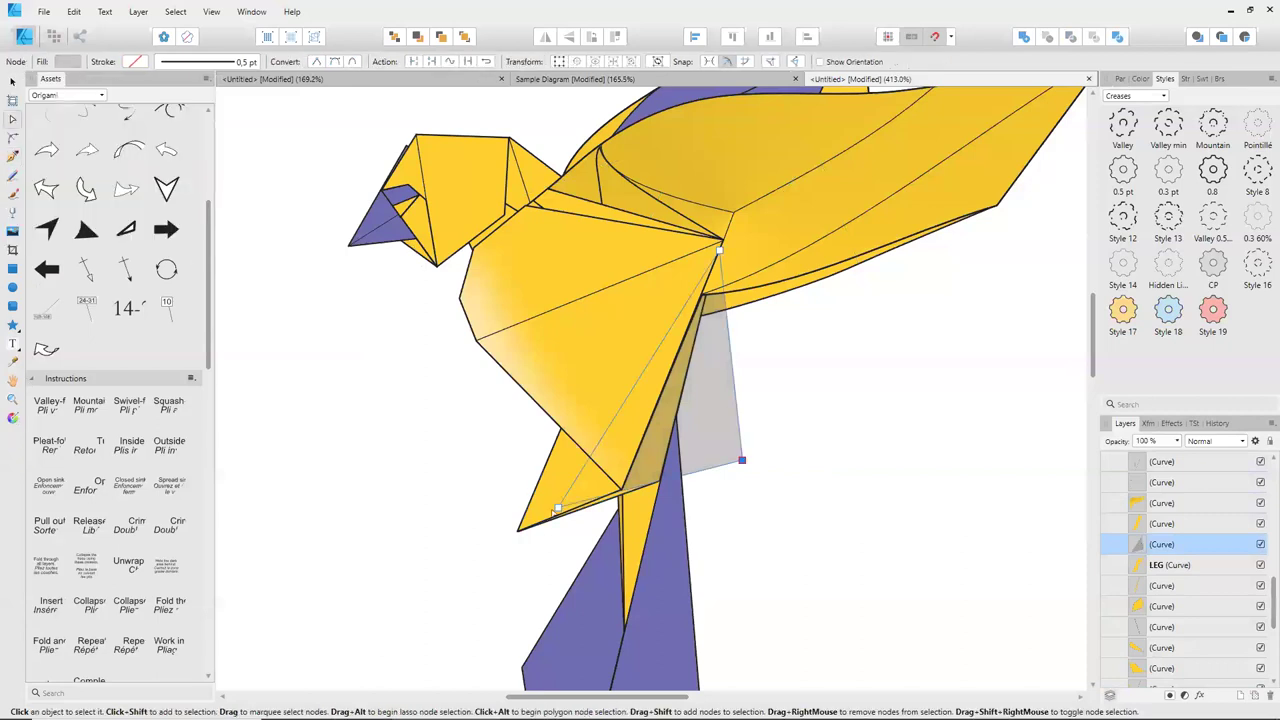
pyautogui.scroll(2, 557, 505)
pyautogui.scroll(1, 558, 480)
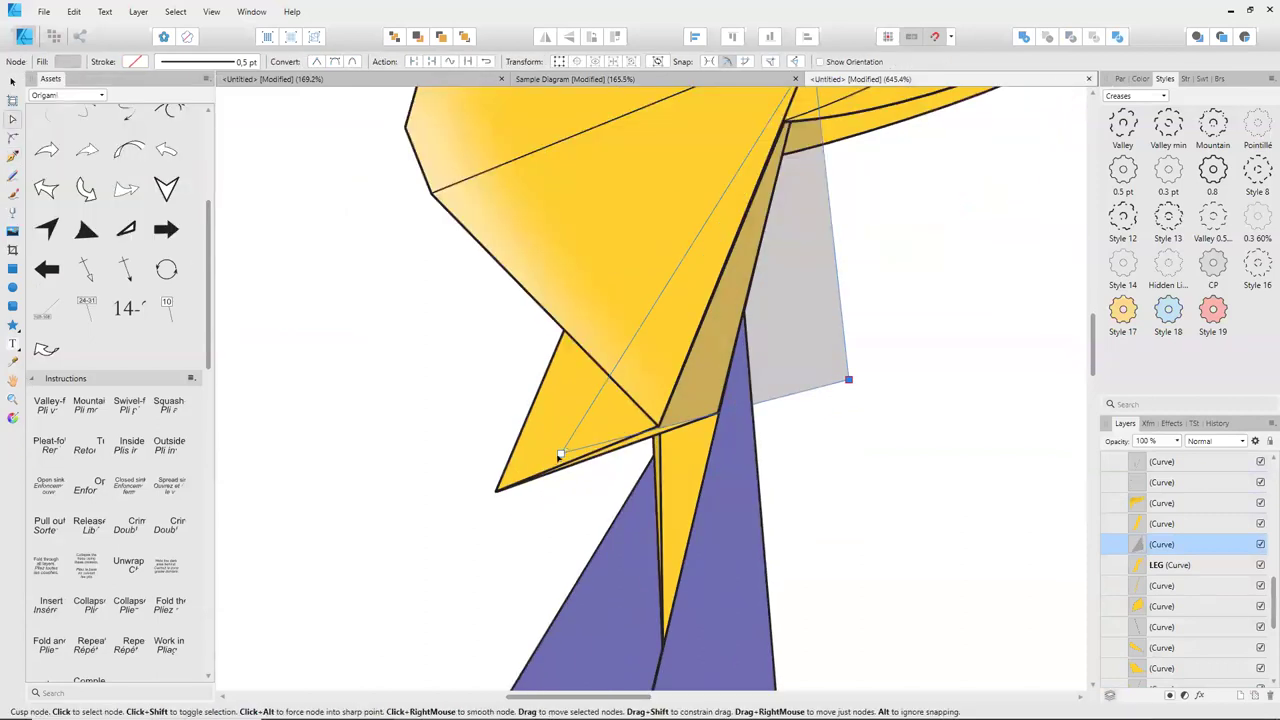
pyautogui.moveTo(560, 454); pyautogui.dragTo(496, 490)
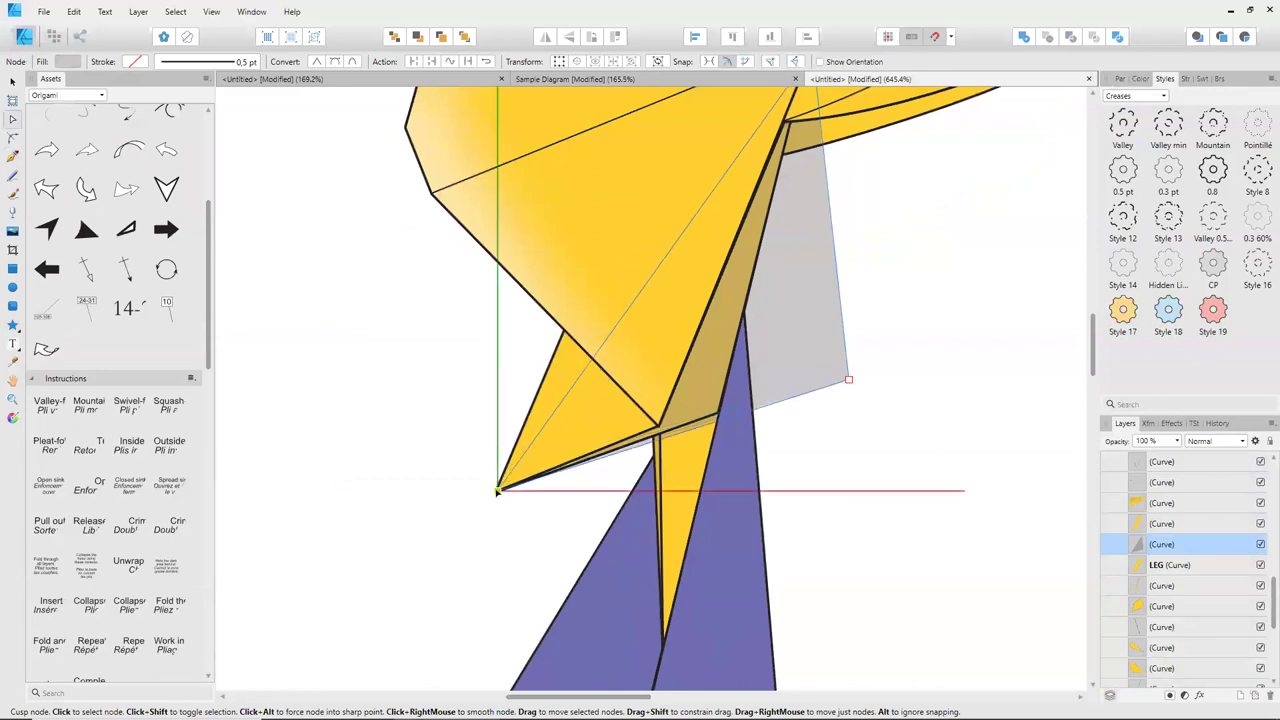
pyautogui.moveTo(849, 380); pyautogui.dragTo(894, 457)
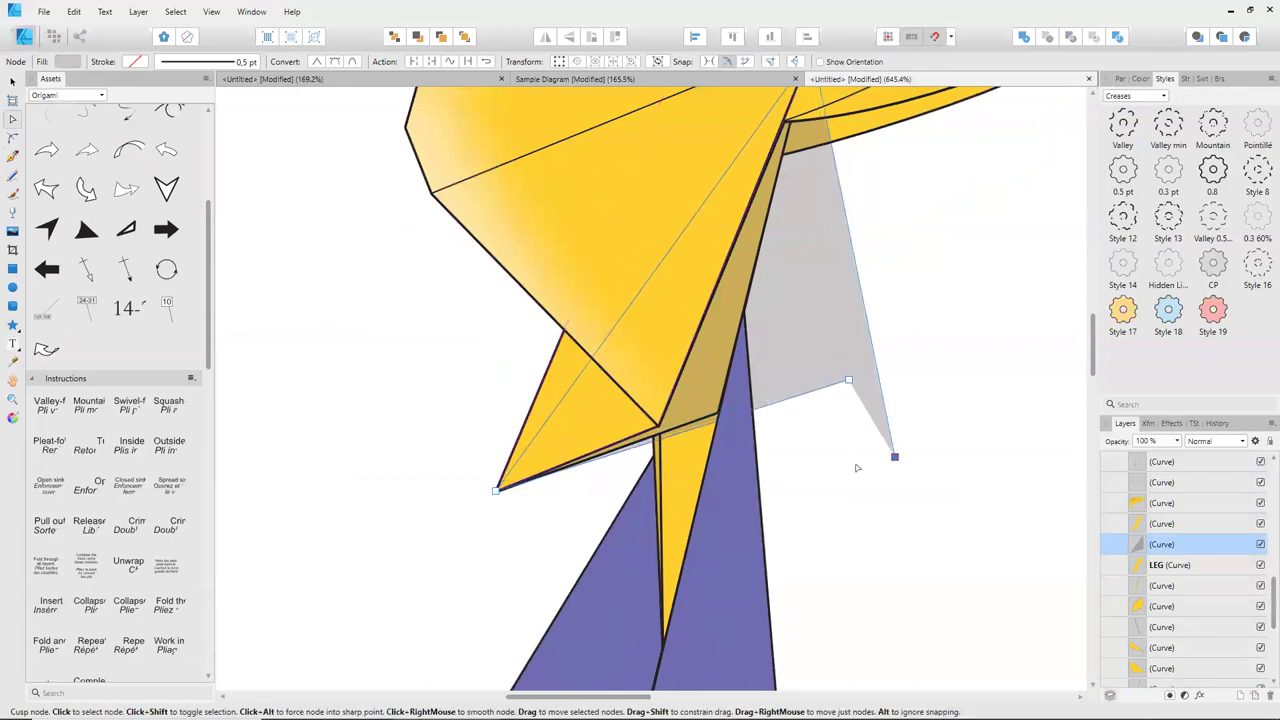
pyautogui.moveTo(850, 381); pyautogui.dragTo(844, 490)
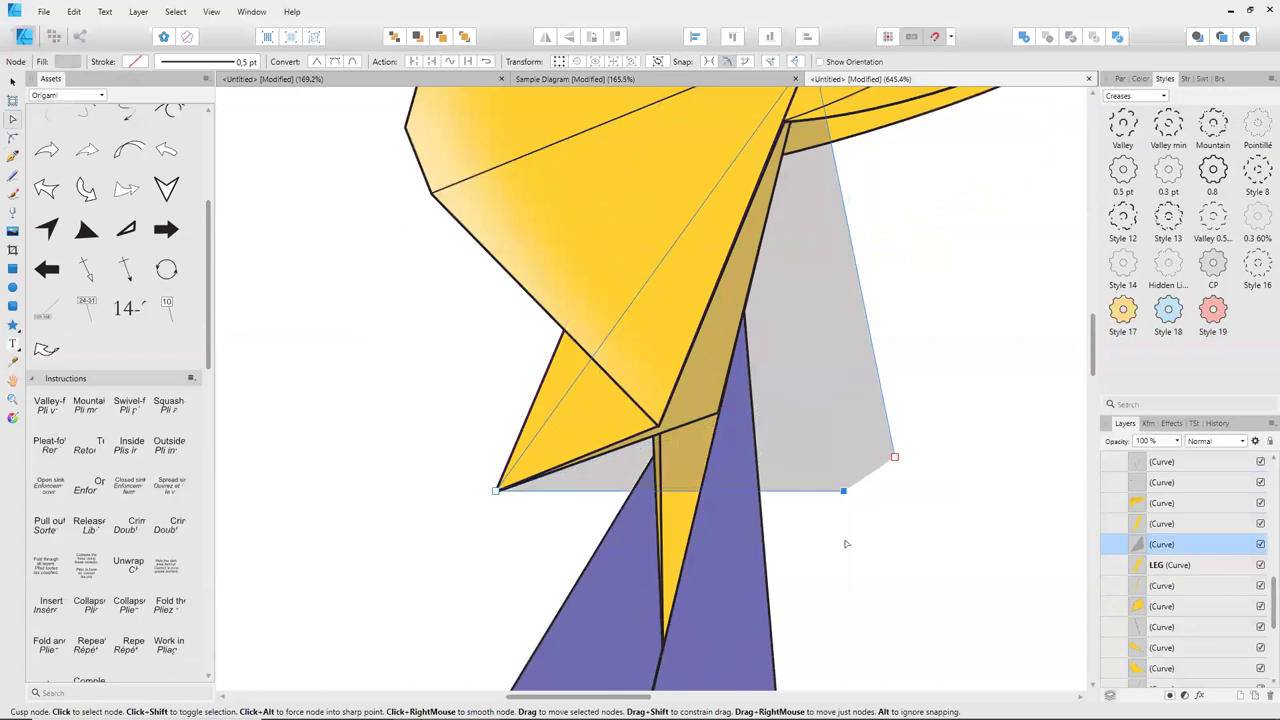
pyautogui.scroll(-3, 846, 549)
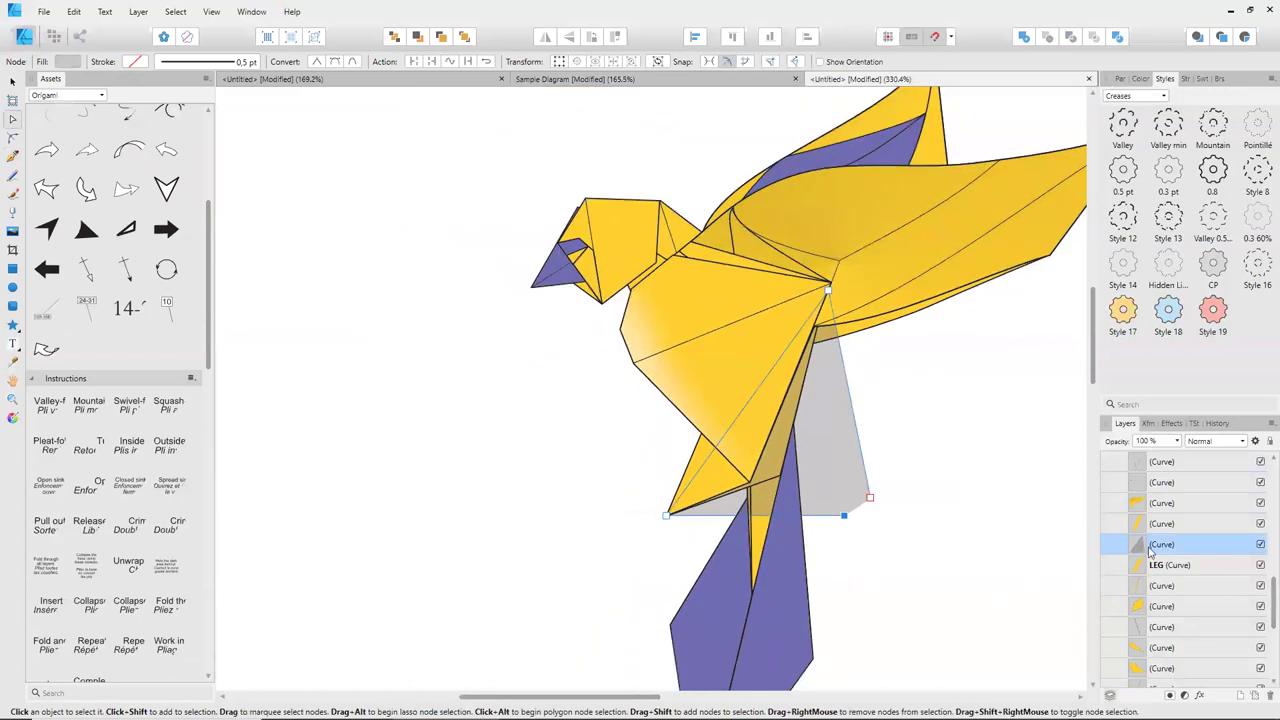
pyautogui.scroll(-2, 553, 314)
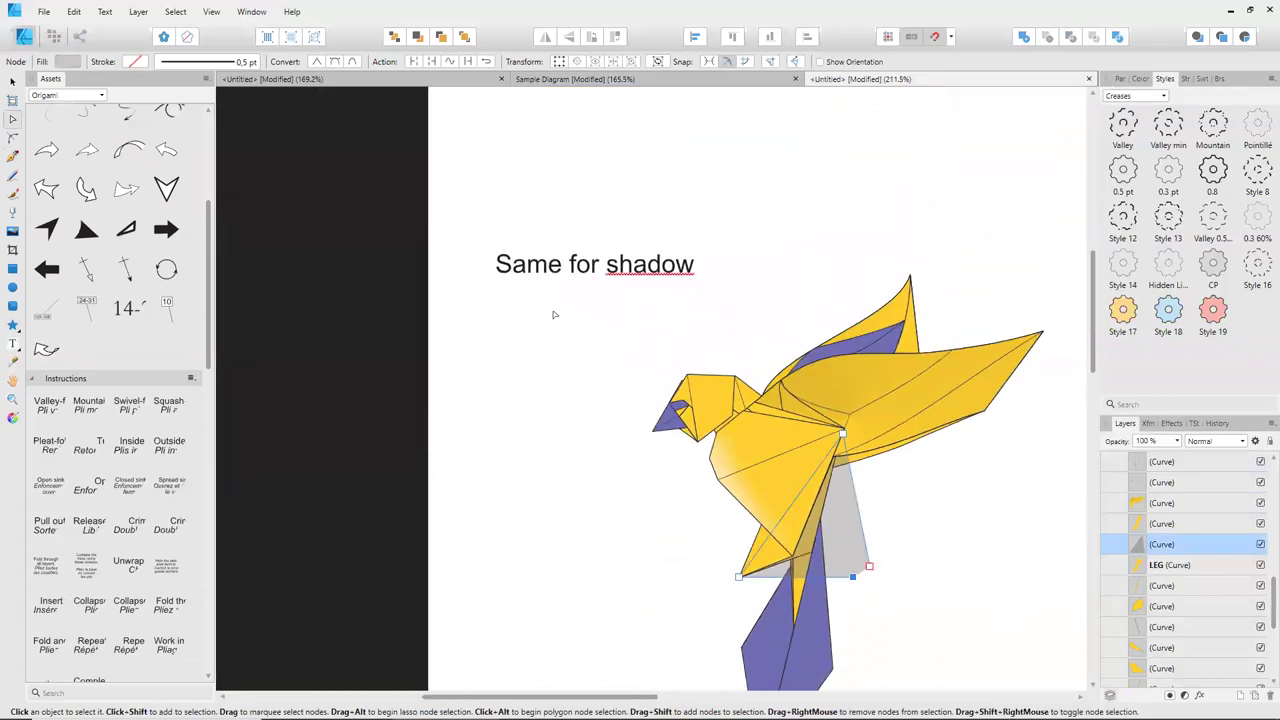
pyautogui.click(12, 83)
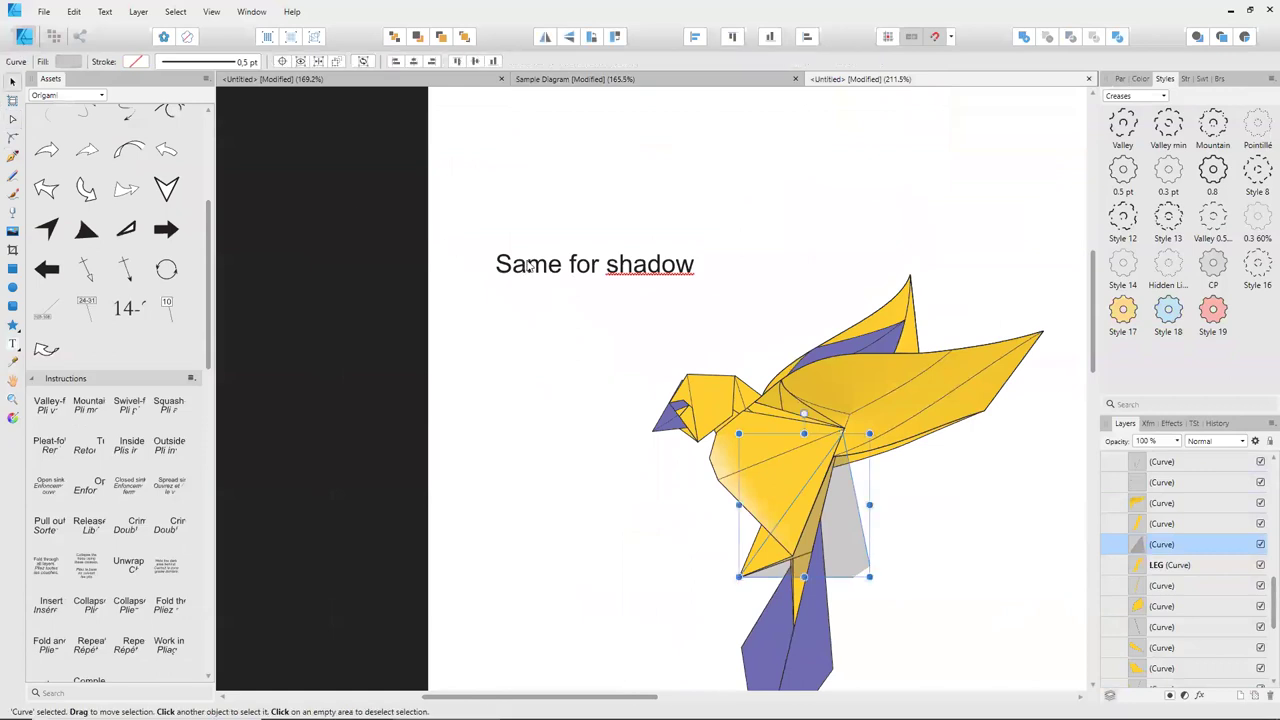
# Retype the caption as 'I draw the shadow quickly without precision'.
pyautogui.moveTo(528, 266); pyautogui.dragTo(596, 292)
pyautogui.doubleClick(590, 292)
pyautogui.write('I draw the shadow')
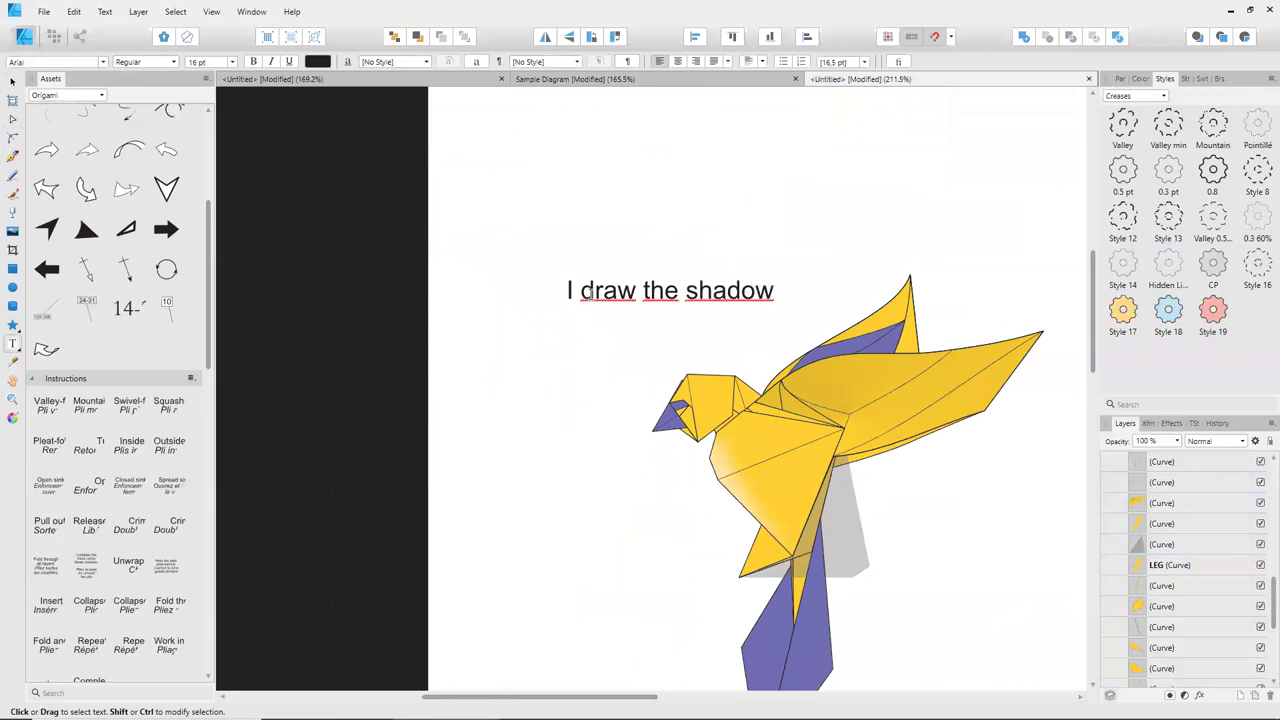
pyautogui.write('quick')
pyautogui.press('BackSpace')
pyautogui.write('y')
pyautogui.press('BackSpace')
pyautogui.press('BackSpace')
pyautogui.write('kly')
pyautogui.press('Return')
pyautogui.write('without')
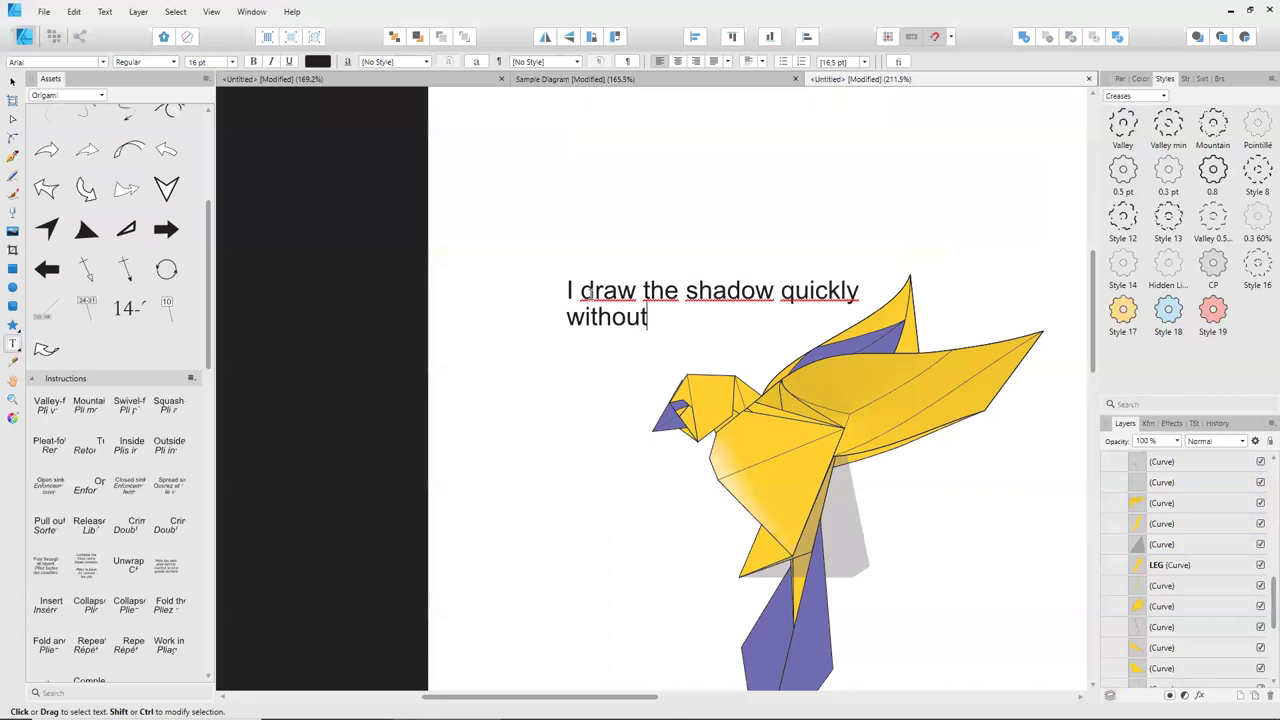
pyautogui.write(' precision')
pyautogui.press('Escape')
# Move the caption up above the bird and append 'because I want to save my time...'.
pyautogui.press('v')
pyautogui.moveTo(679, 333); pyautogui.dragTo(687, 240)
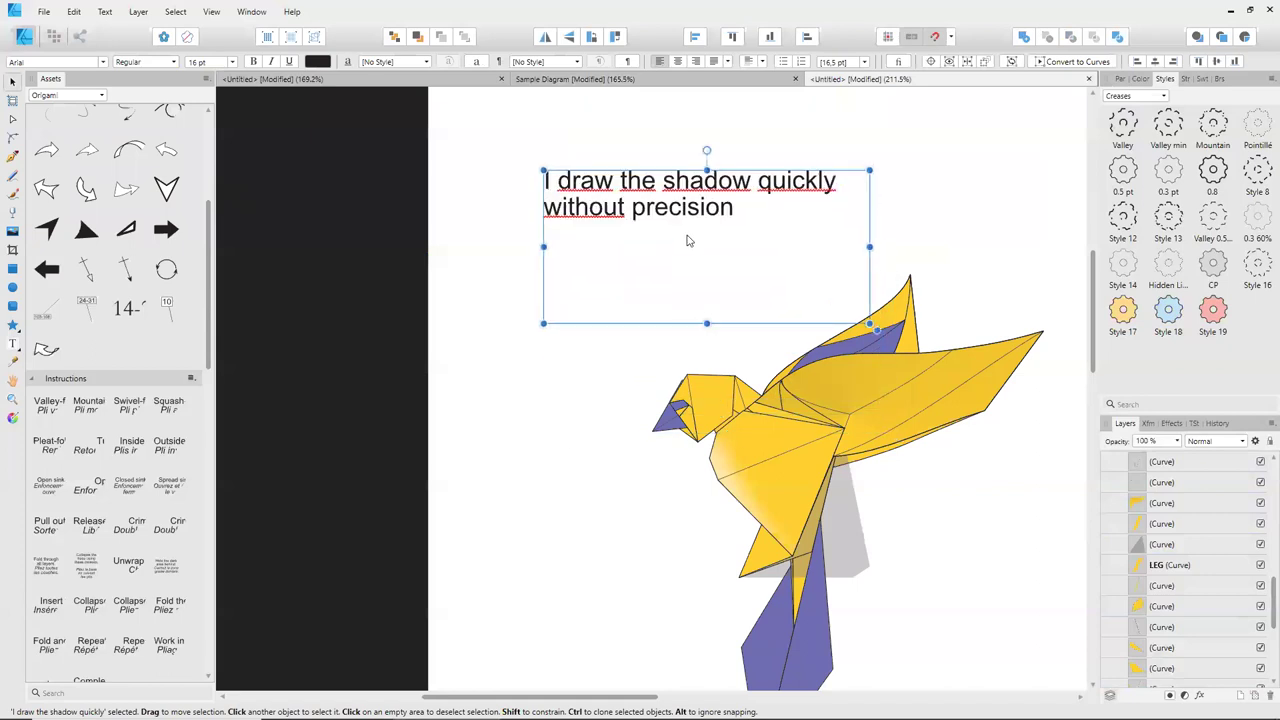
pyautogui.doubleClick(735, 210)
pyautogui.write('.')
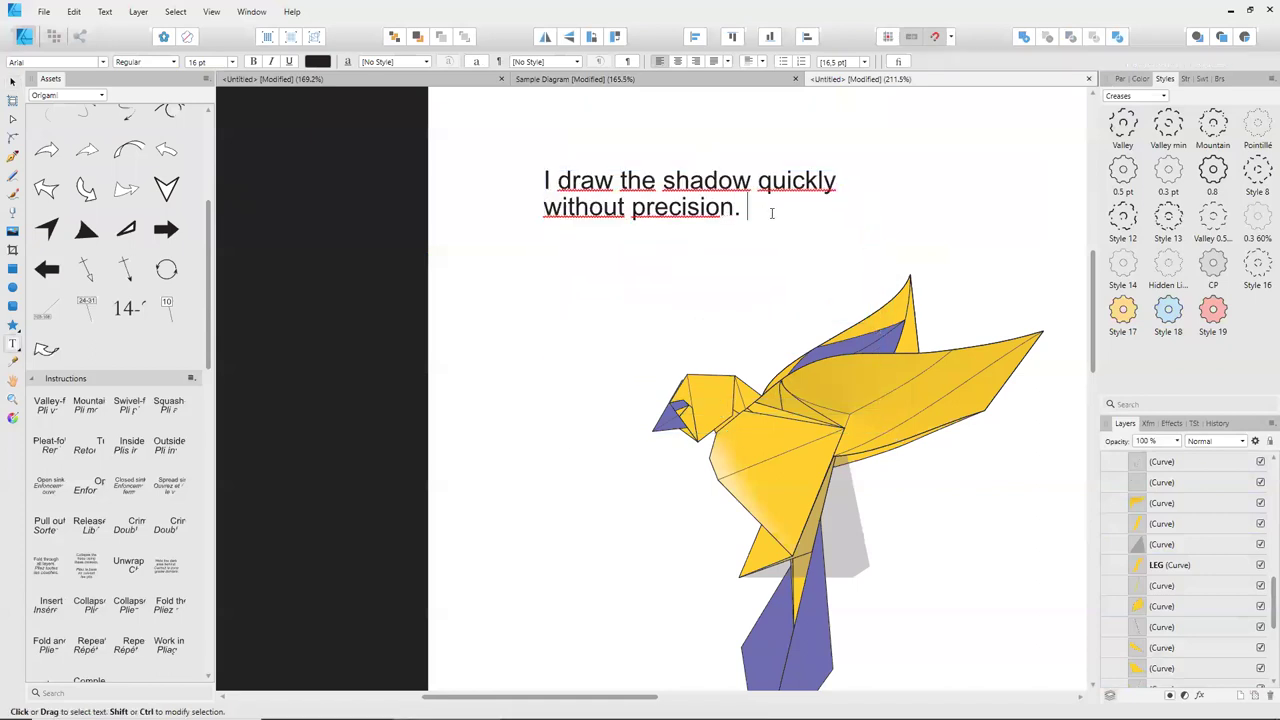
pyautogui.write(' because I want to save my time. The nest ')
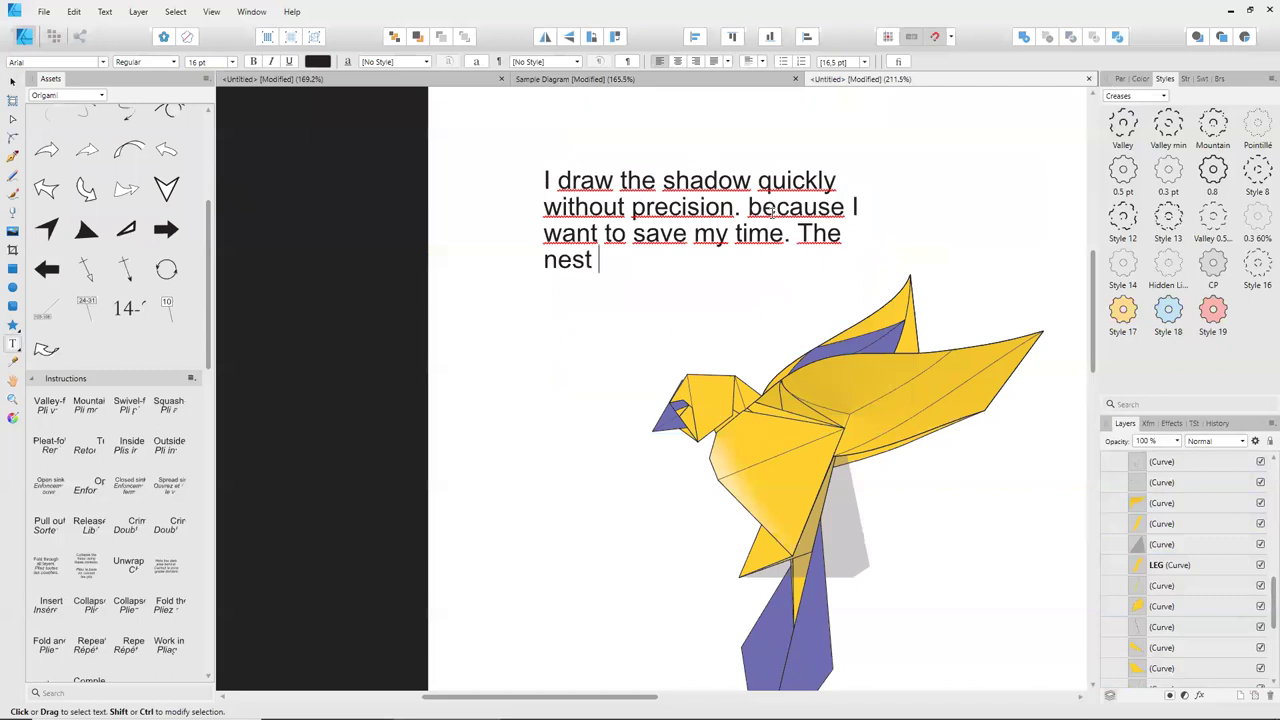
pyautogui.write('feature ')
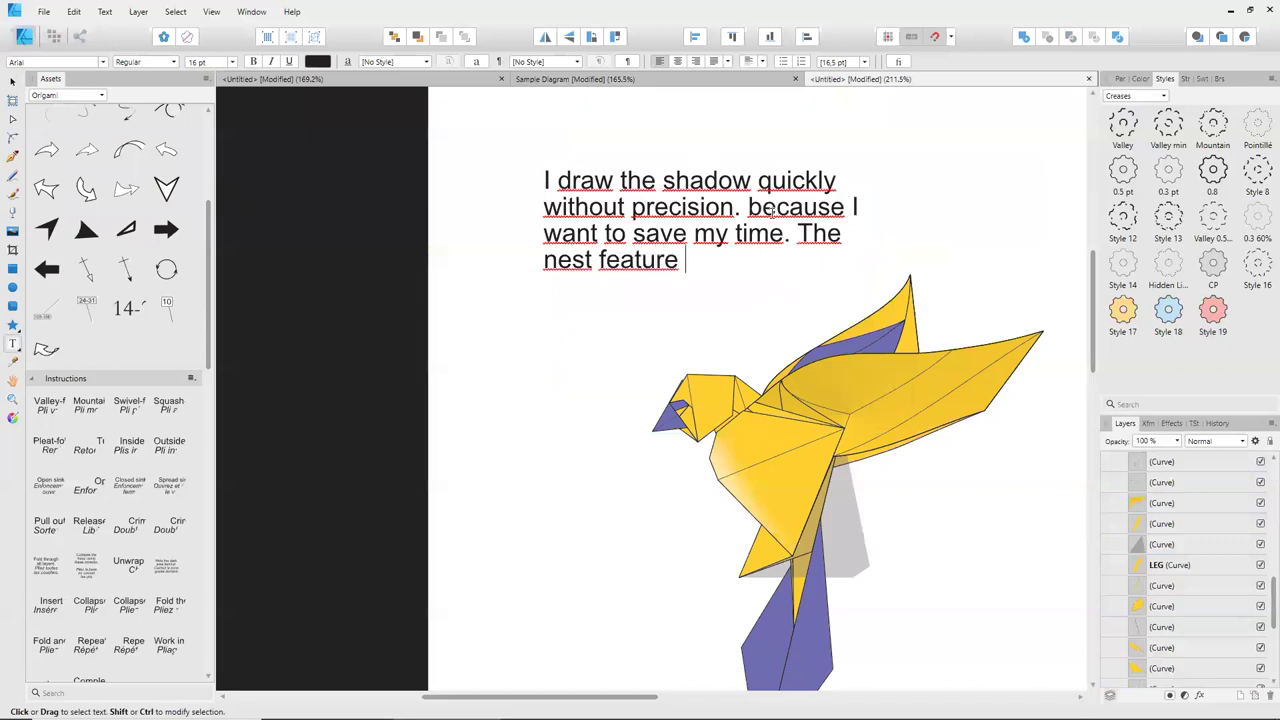
pyautogui.write('will help me ')
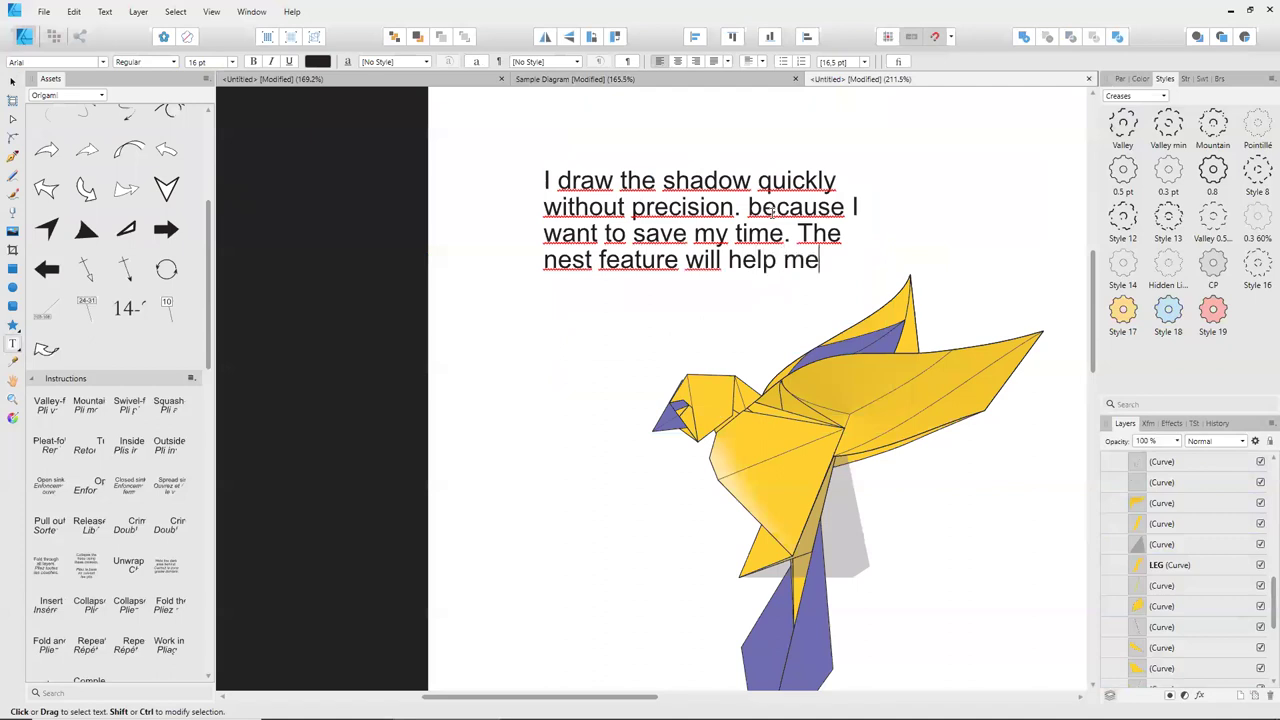
pyautogui.write('to ')
pyautogui.write('save time !')
# Finish the caption and nest the grey shadow shape inside the LEG layer.
pyautogui.press('Escape')
pyautogui.press('v')
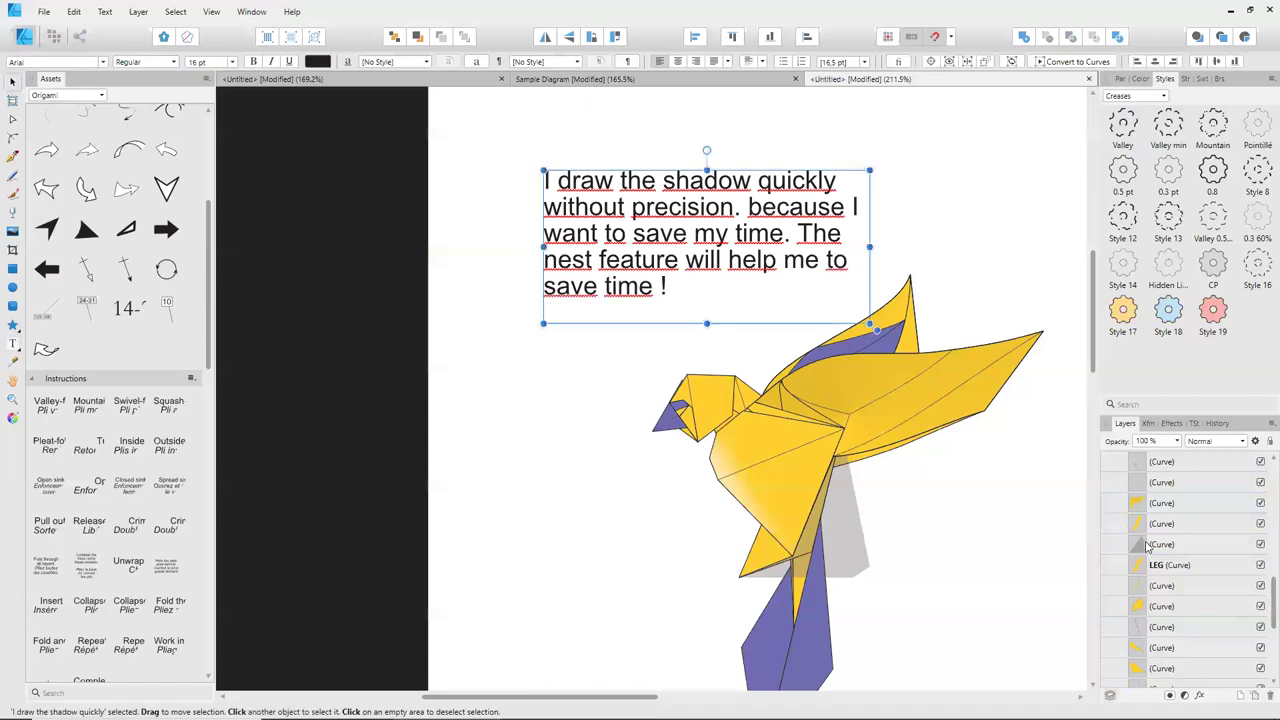
pyautogui.click(1147, 545)
pyautogui.moveTo(1163, 570); pyautogui.dragTo(1167, 566)
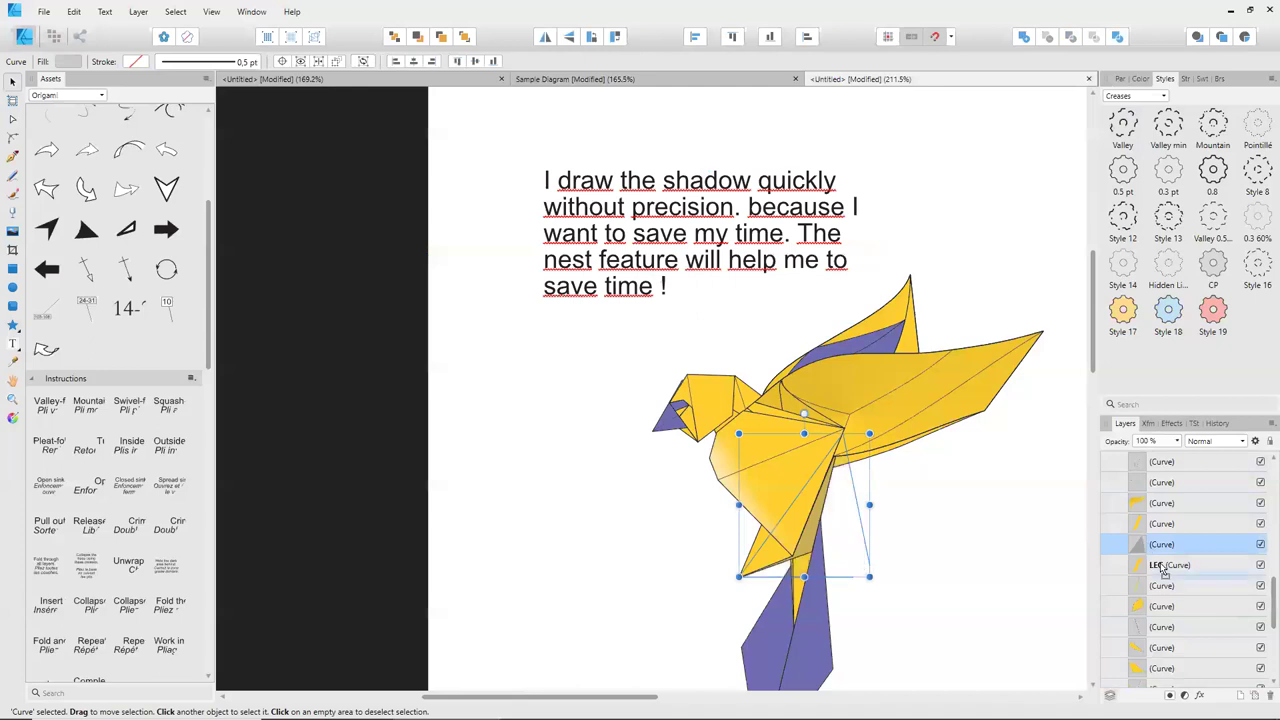
pyautogui.click(951, 569)
pyautogui.scroll(-1, 842, 492)
pyautogui.scroll(3, 842, 492)
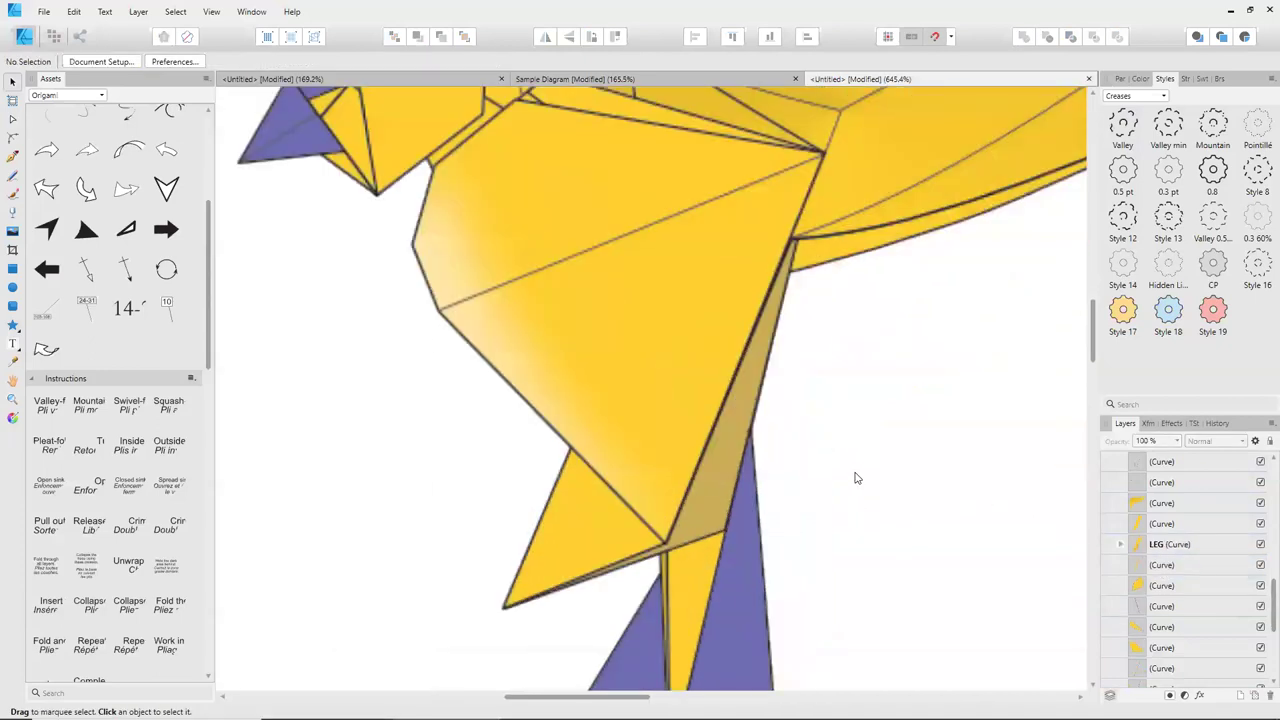
pyautogui.scroll(2, 854, 477)
pyautogui.click(1120, 545)
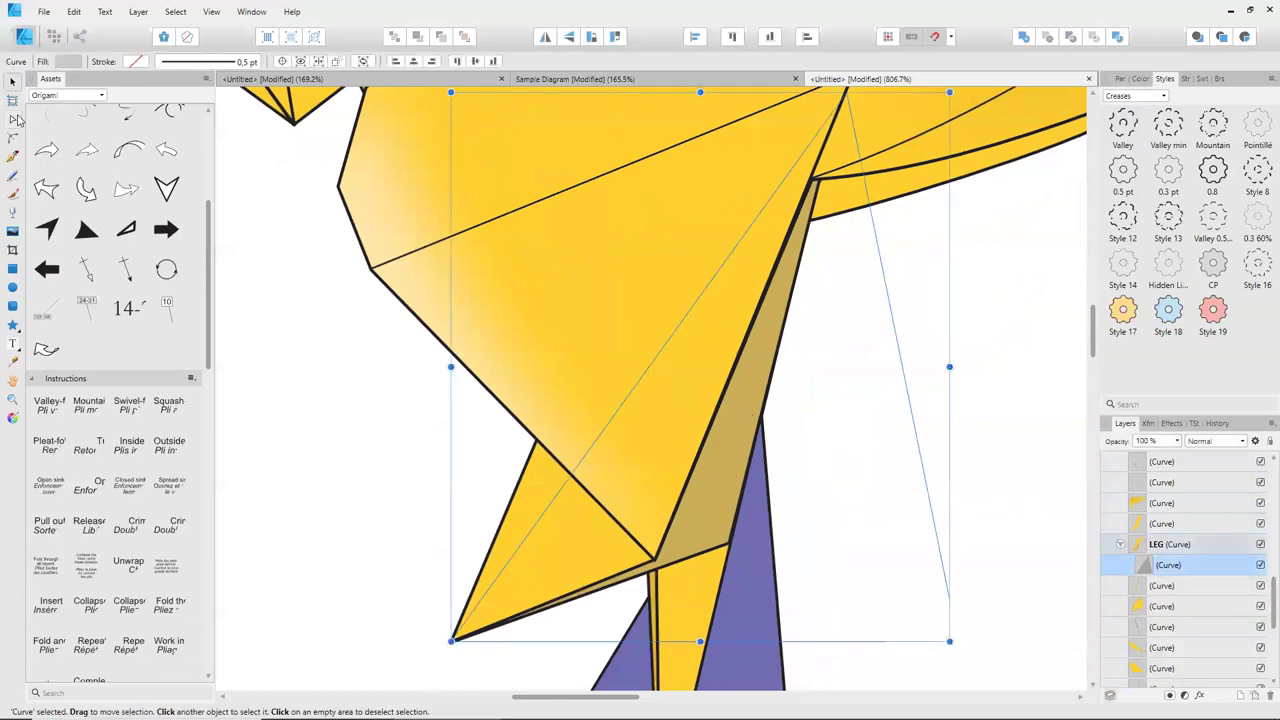
# Reshape the shadow's nodes so its curve follows the leg edge.
pyautogui.click(12, 118)
pyautogui.scroll(-1, 300, 300)
pyautogui.moveTo(787, 521); pyautogui.dragTo(615, 443)
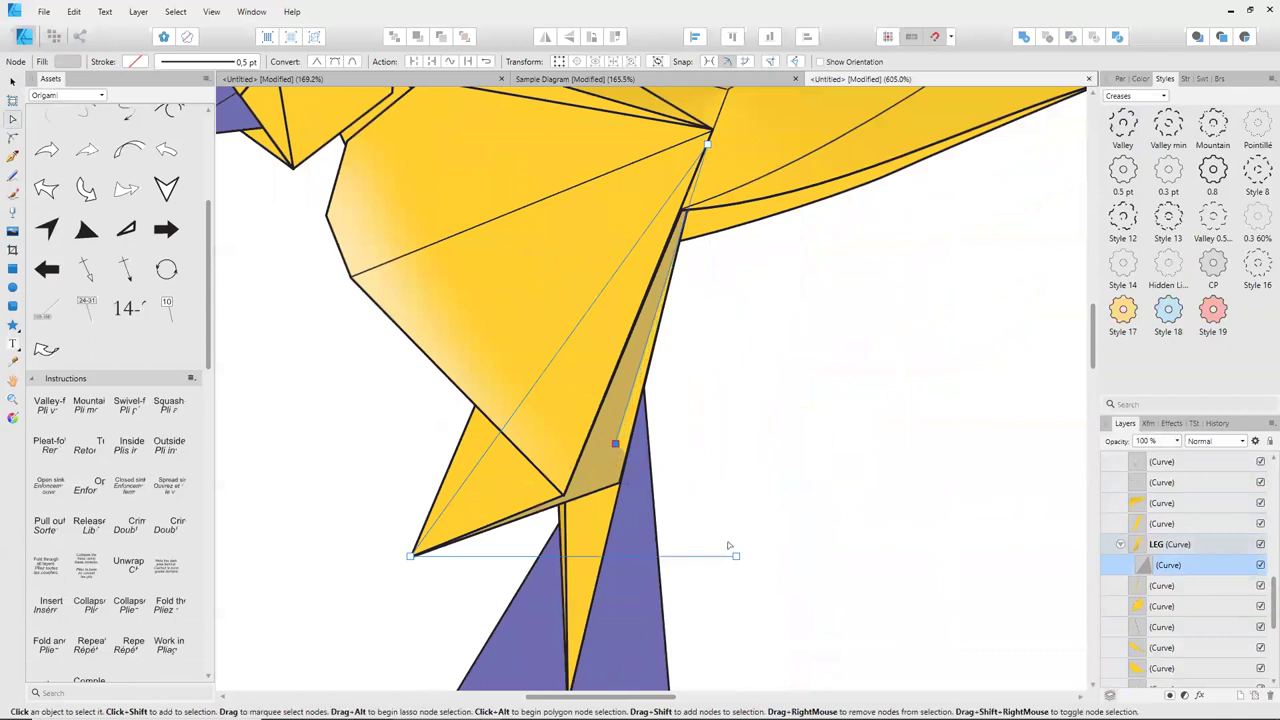
pyautogui.moveTo(731, 556); pyautogui.dragTo(606, 475)
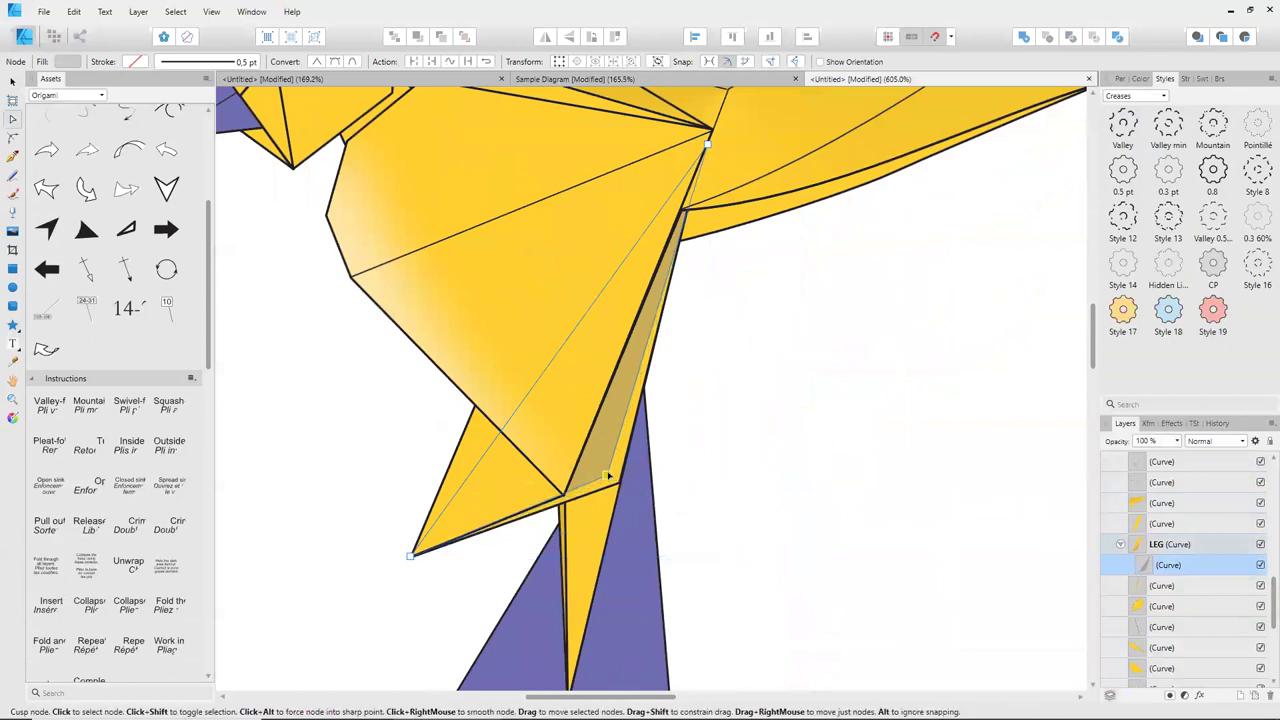
pyautogui.moveTo(606, 475); pyautogui.dragTo(584, 494)
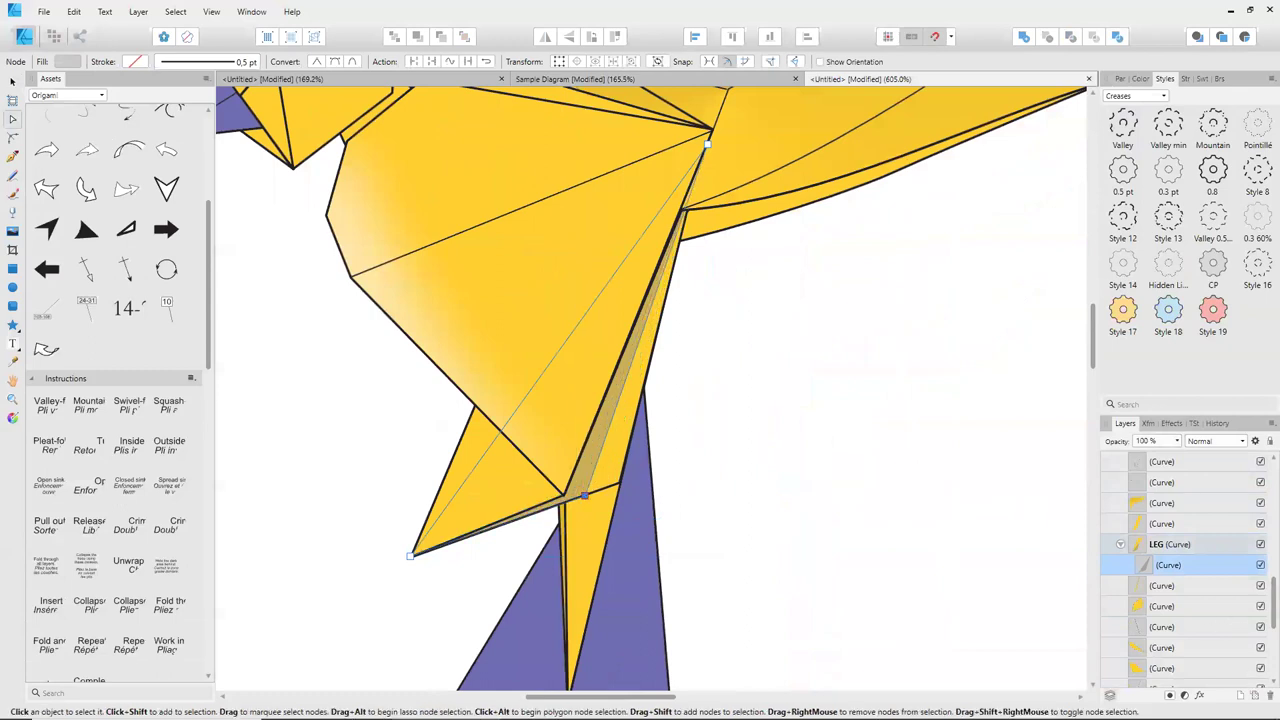
# Add a 9.3 px Gaussian Blur to the shadow in Layer Effects.
pyautogui.click(1201, 695)
pyautogui.moveTo(1008, 229); pyautogui.dragTo(1072, 229)
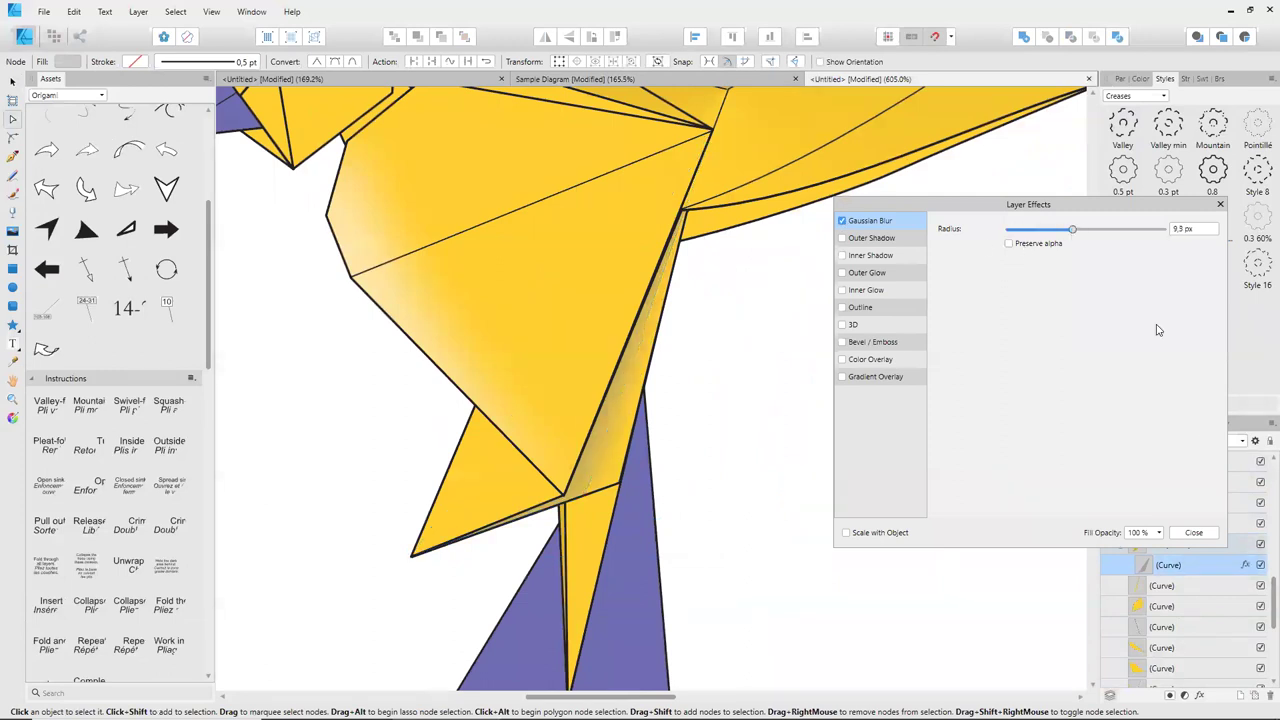
pyautogui.click(1193, 532)
# Replace the note's text with 'There is so many'.
pyautogui.scroll(-5, 800, 500)
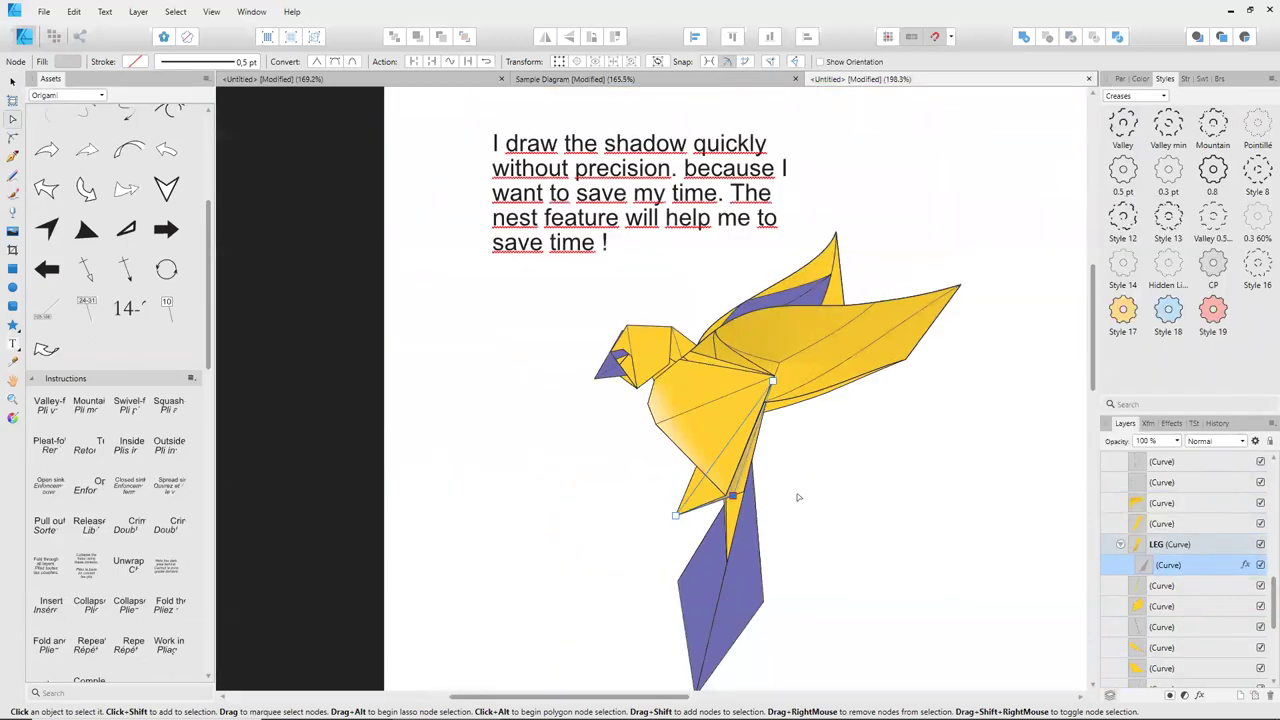
pyautogui.click(798, 497)
pyautogui.click(13, 80)
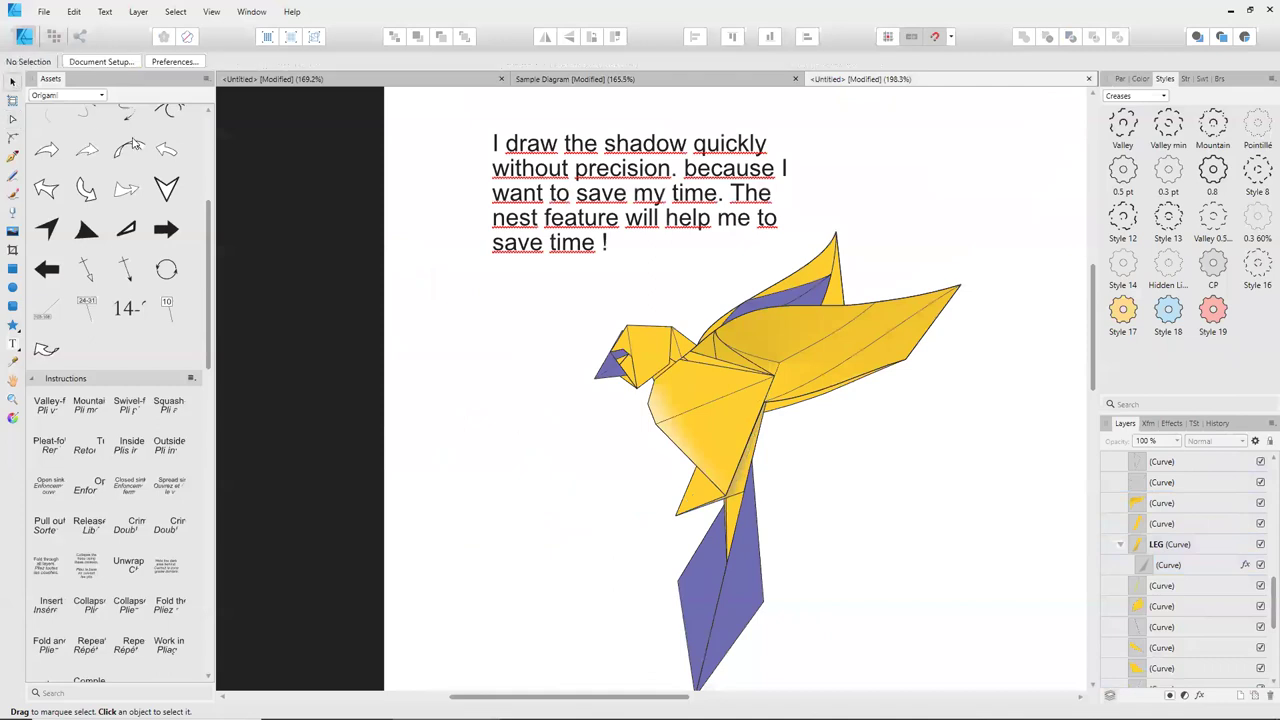
pyautogui.scroll(-3, 531, 457)
pyautogui.scroll(-1, 643, 520)
pyautogui.scroll(-1, 868, 585)
pyautogui.scroll(5, 777, 551)
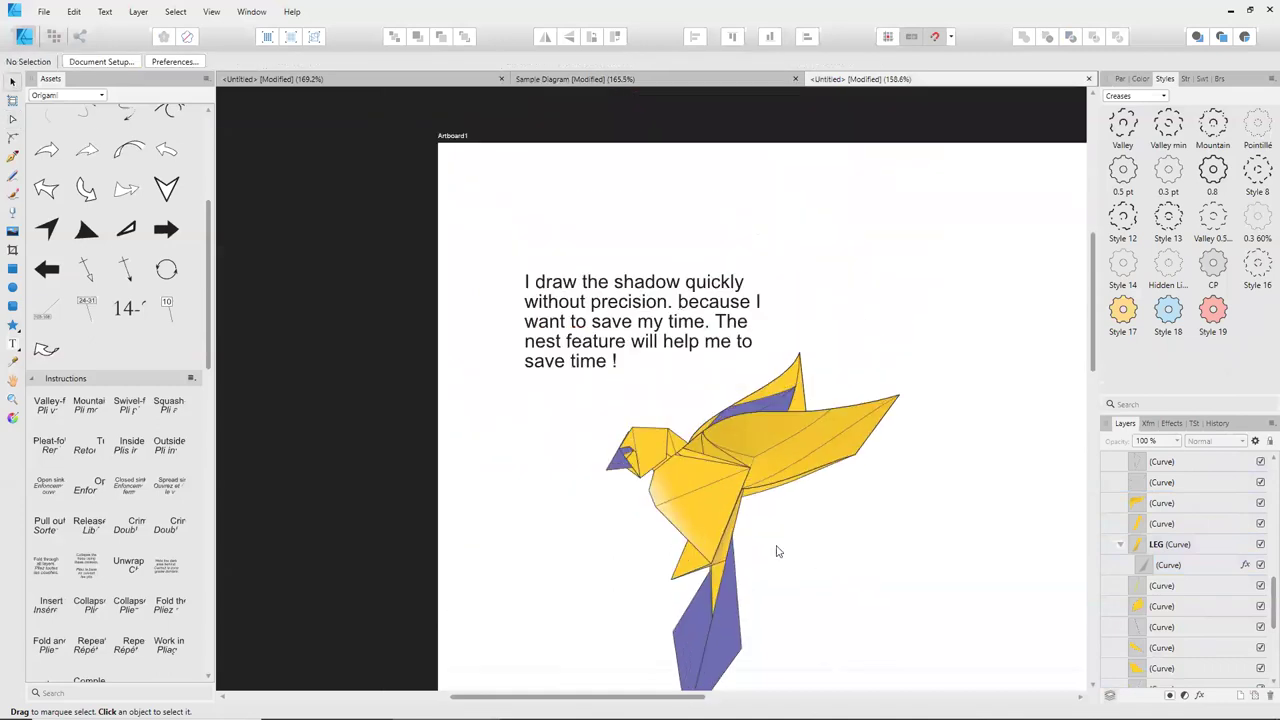
pyautogui.click(538, 367)
pyautogui.doubleClick(590, 343)
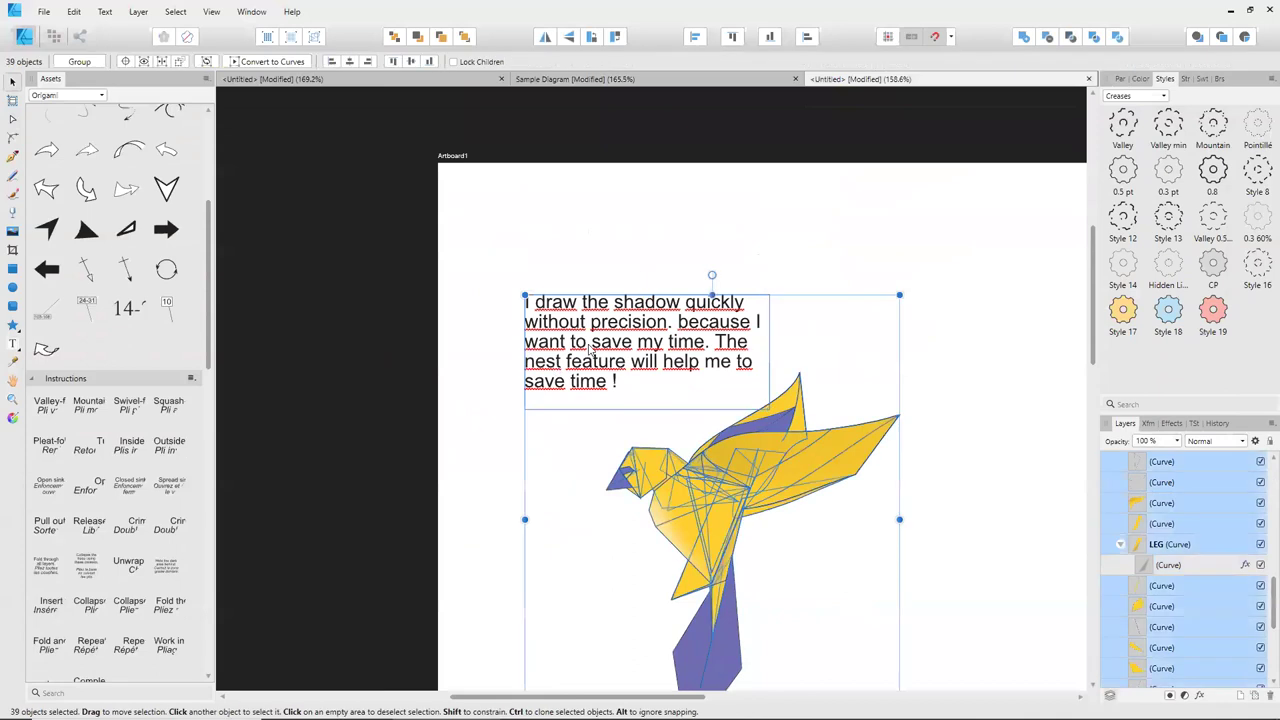
pyautogui.hotkey('ctrl', 'a')
pyautogui.write('There is ns')
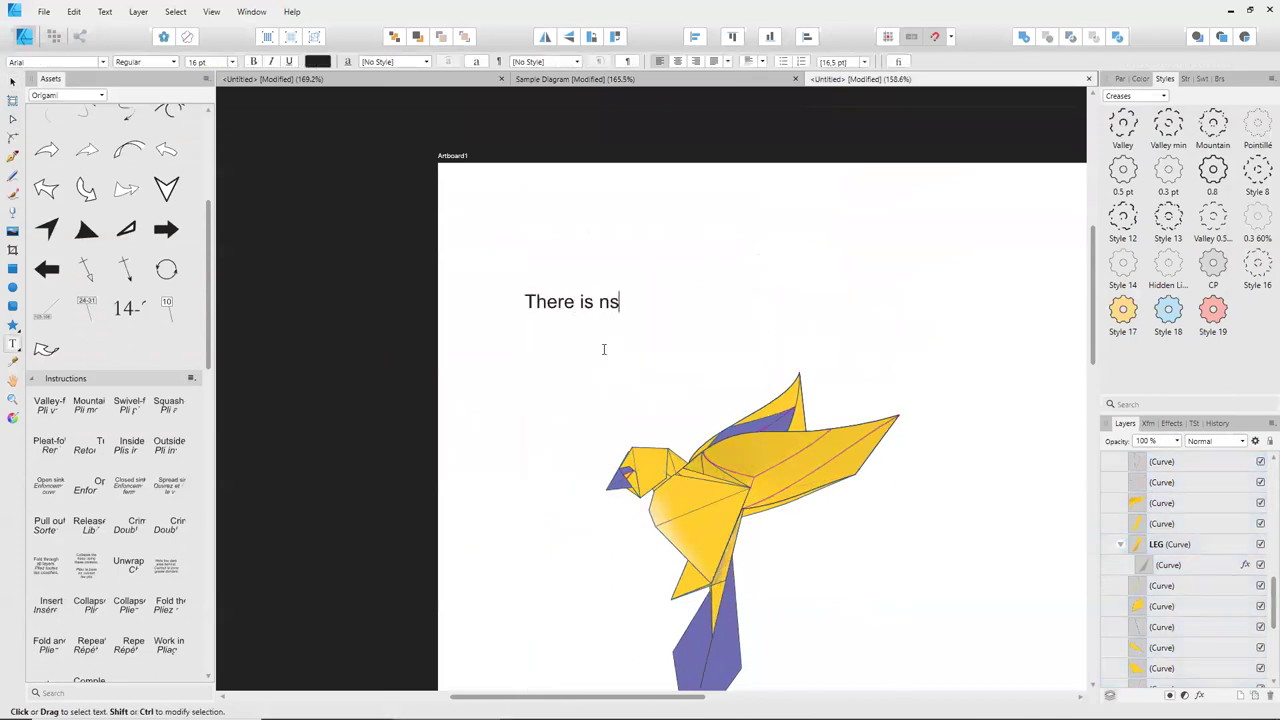
pyautogui.press('BackSpace')
pyautogui.press('BackSpace')
pyautogui.write('so many')
# Complete the note as '...other possibilities. A last example:' and marquee-select caption and bird.
pyautogui.click(603, 349)
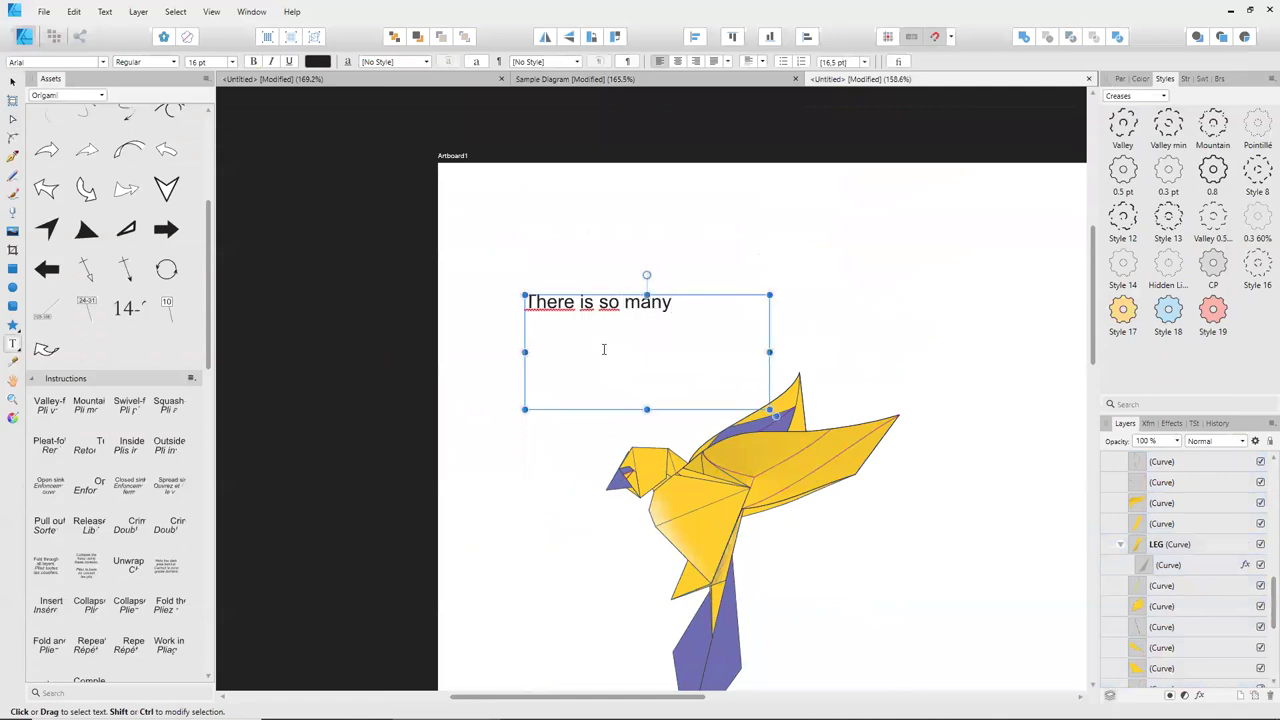
pyautogui.write(' other pos')
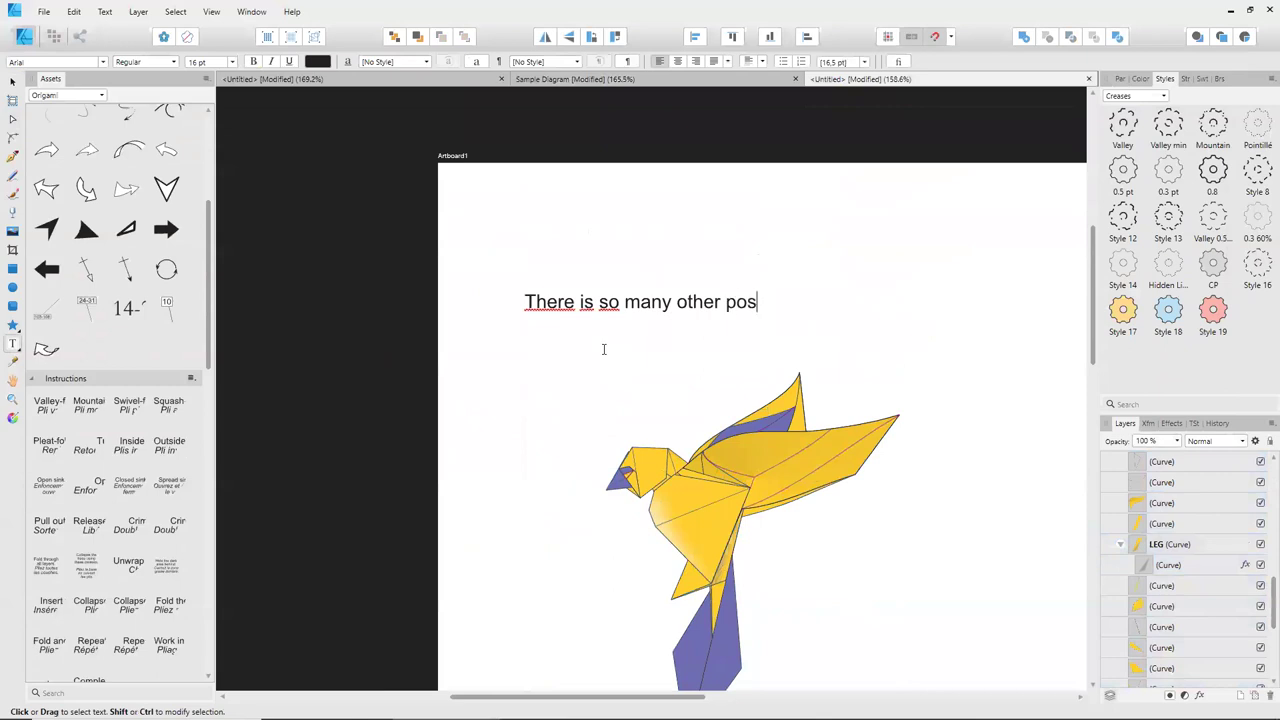
pyautogui.write('sibilities.')
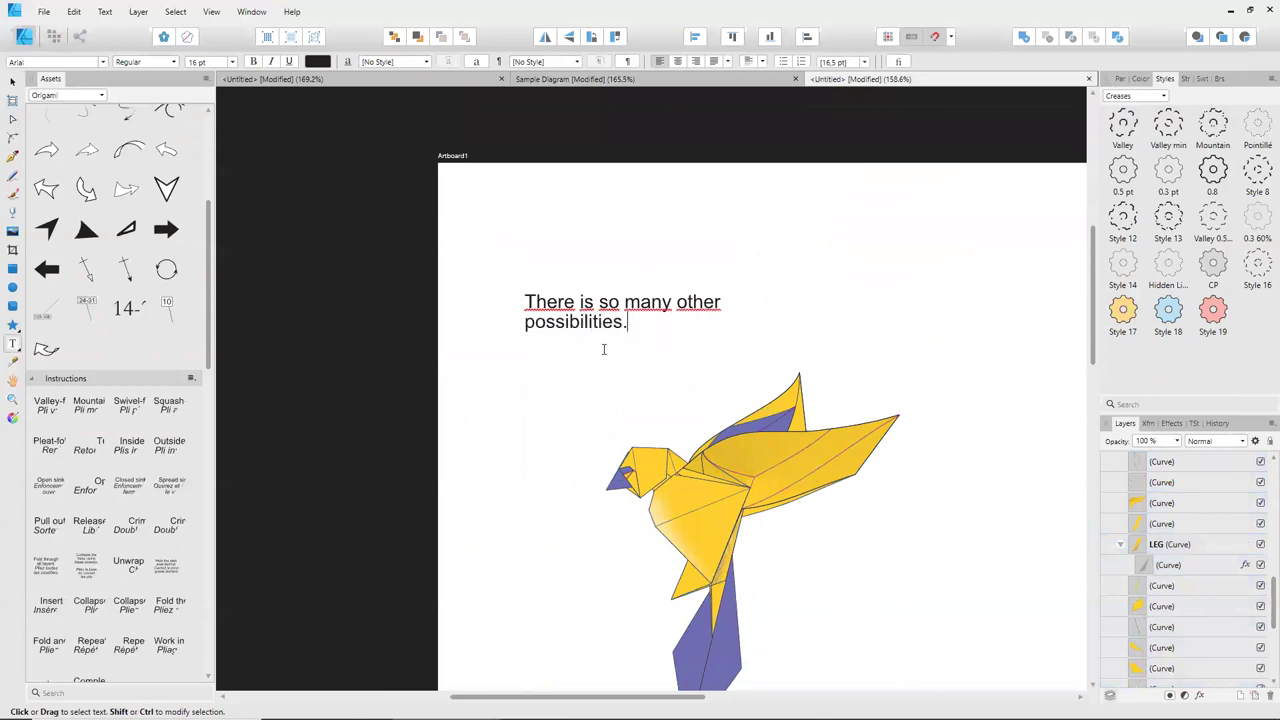
pyautogui.write(' A last ex')
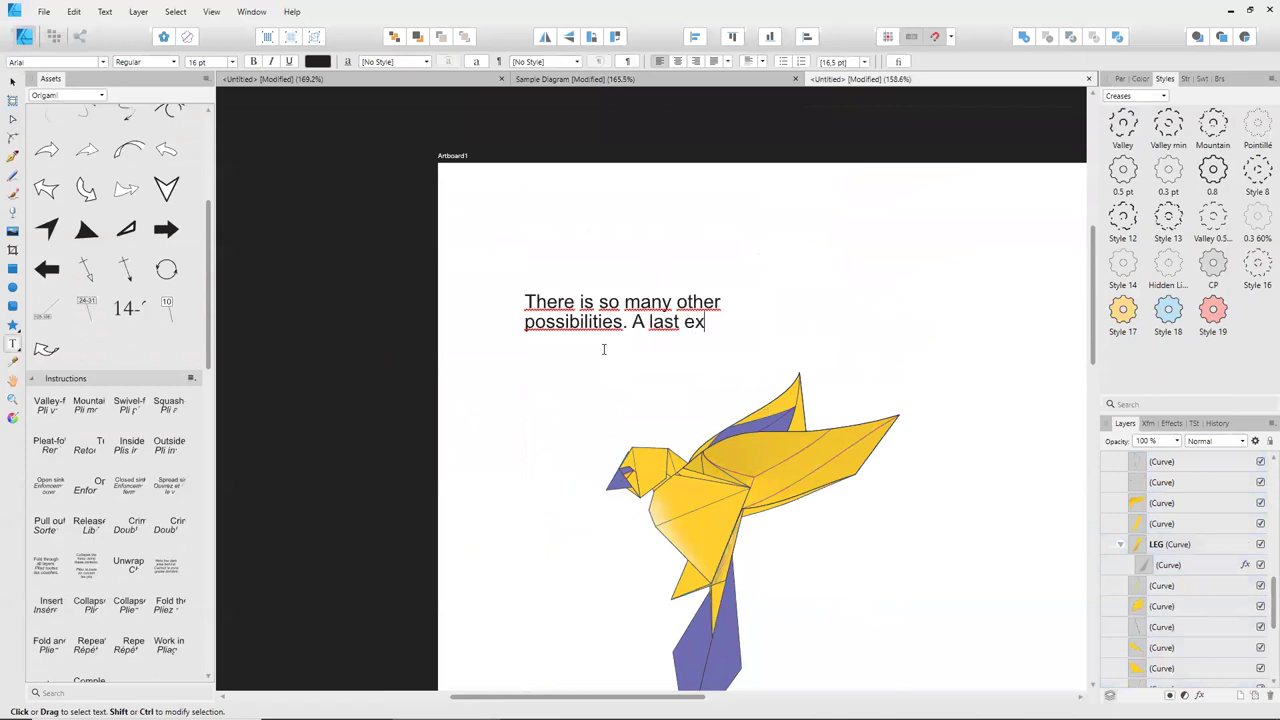
pyautogui.write('ample')
pyautogui.press('Escape')
pyautogui.write(':v')
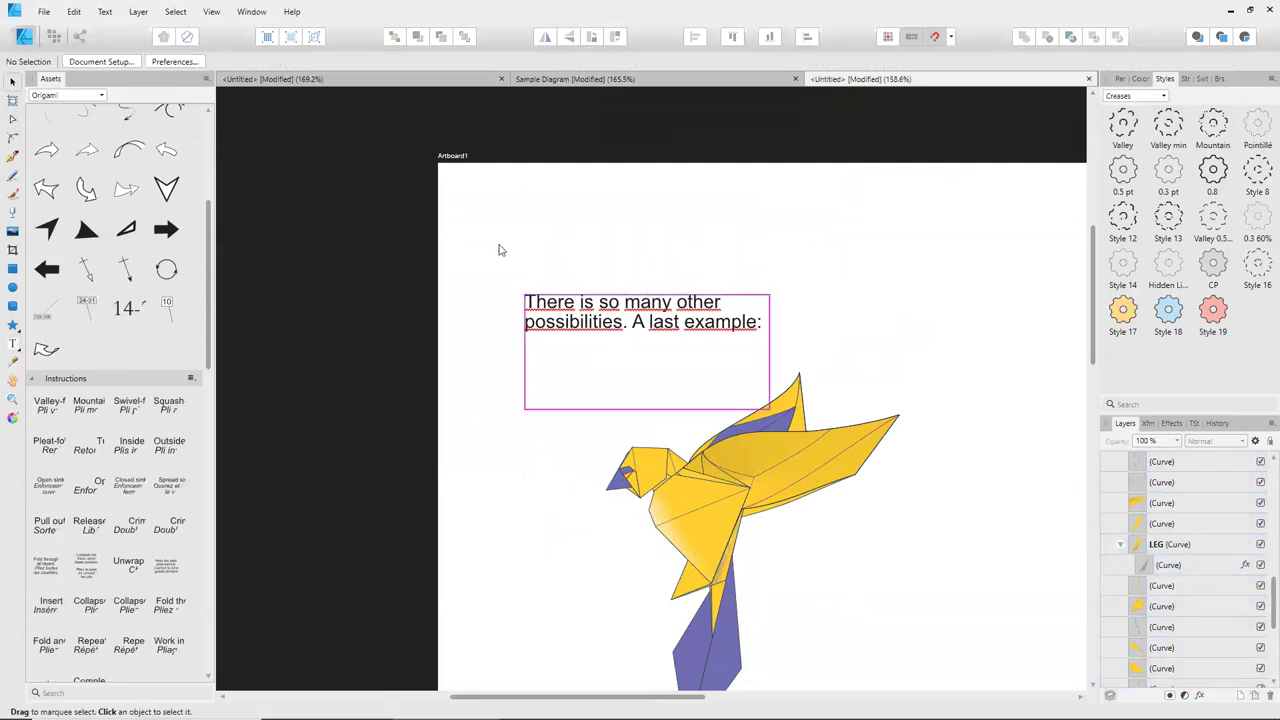
pyautogui.moveTo(494, 240); pyautogui.dragTo(970, 690)
# Delete the caption, bird and remaining purple leg to empty the page.
pyautogui.press('Delete')
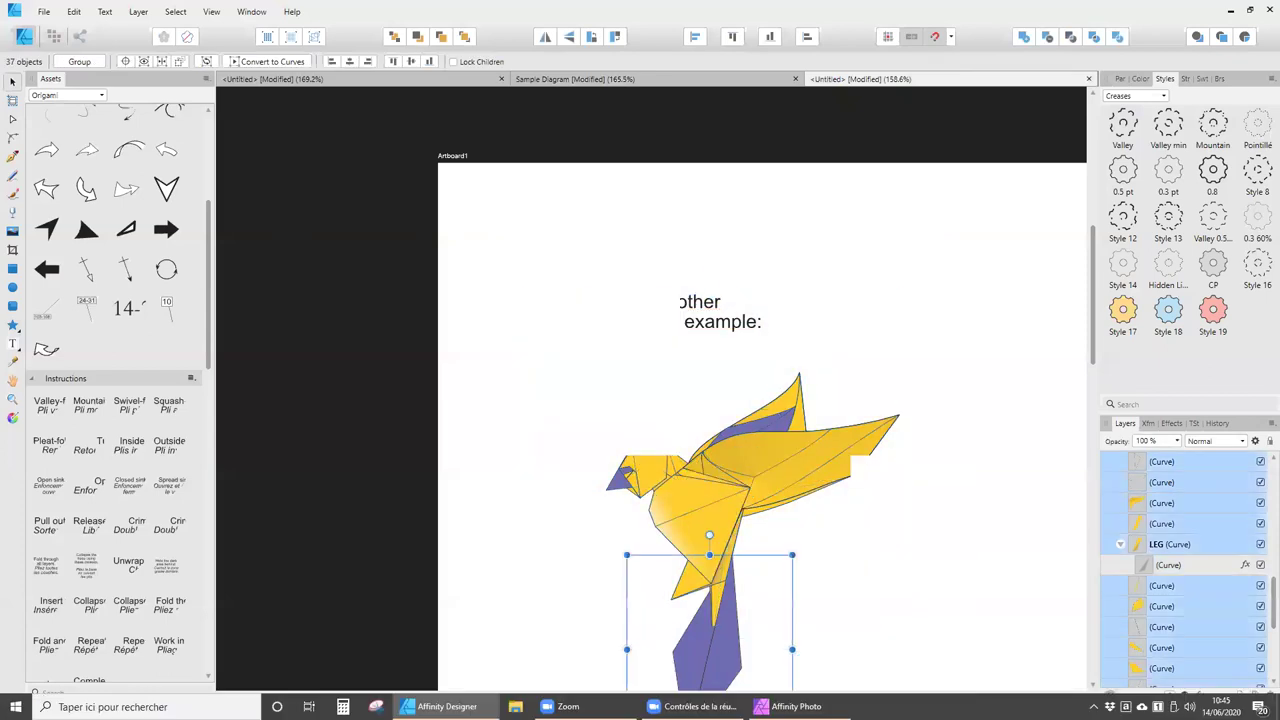
pyautogui.scroll(-2, 853, 552)
pyautogui.moveTo(548, 310); pyautogui.dragTo(862, 666)
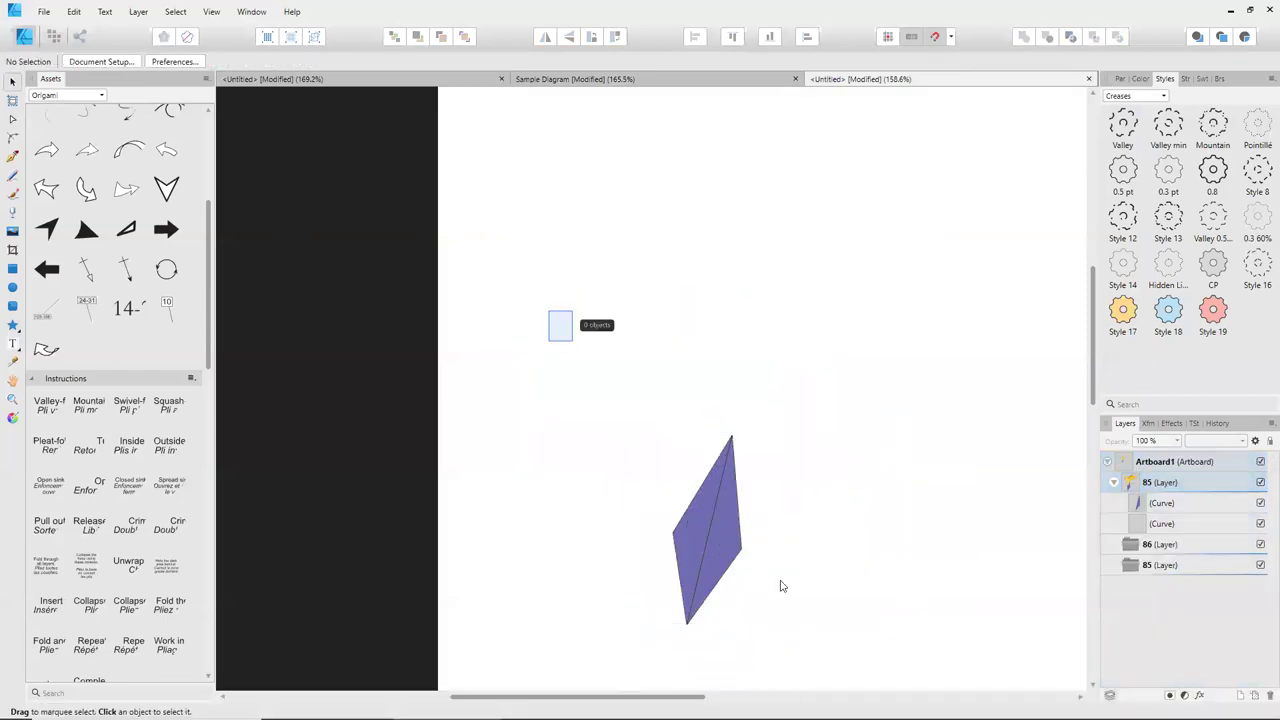
pyautogui.press('Delete')
pyautogui.scroll(1, 903, 544)
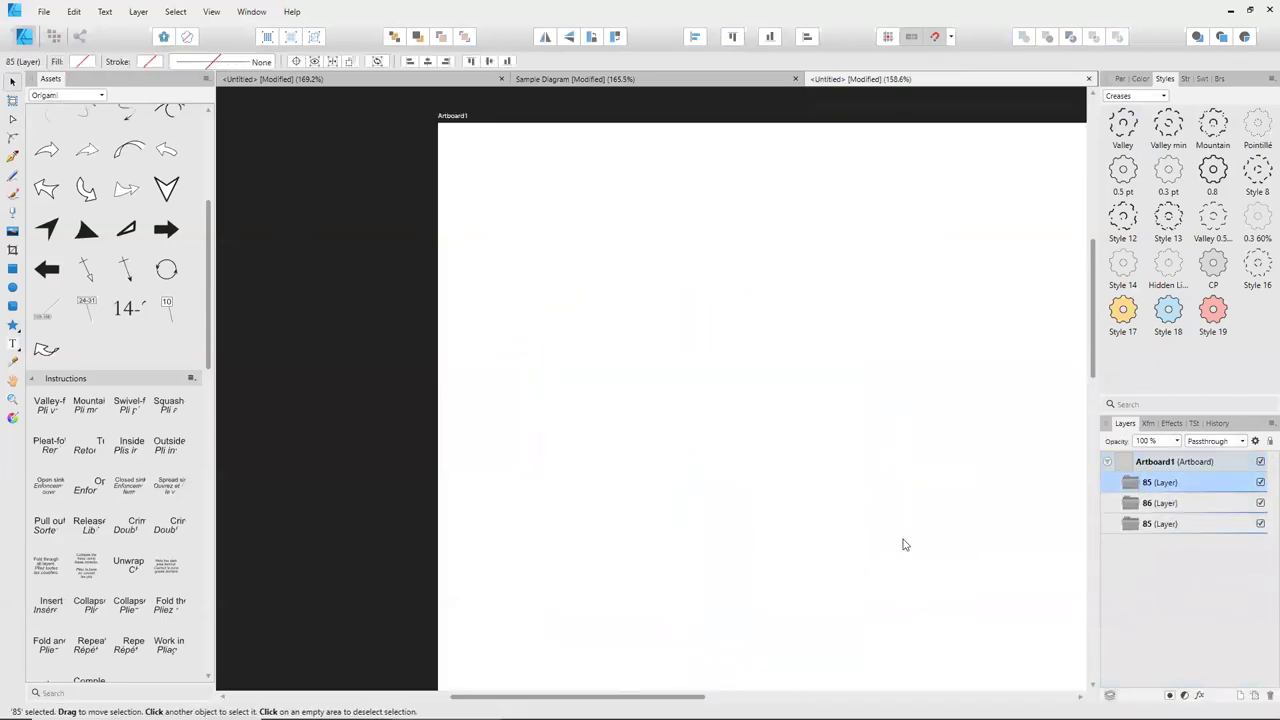
pyautogui.scroll(-1, 866, 491)
pyautogui.scroll(-1, 866, 491)
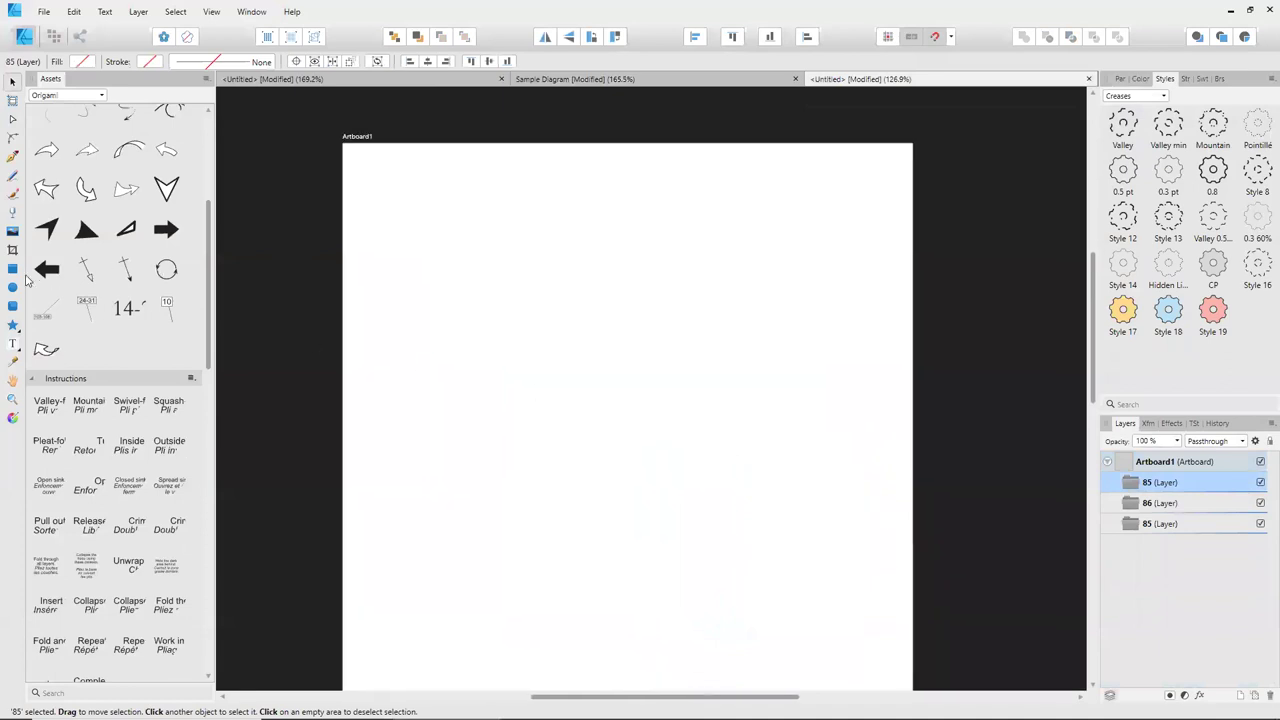
# Draw a wide banner rectangle across the top, filled light pink via the HSL wheel.
pyautogui.click(13, 268)
pyautogui.moveTo(383, 194); pyautogui.dragTo(872, 237)
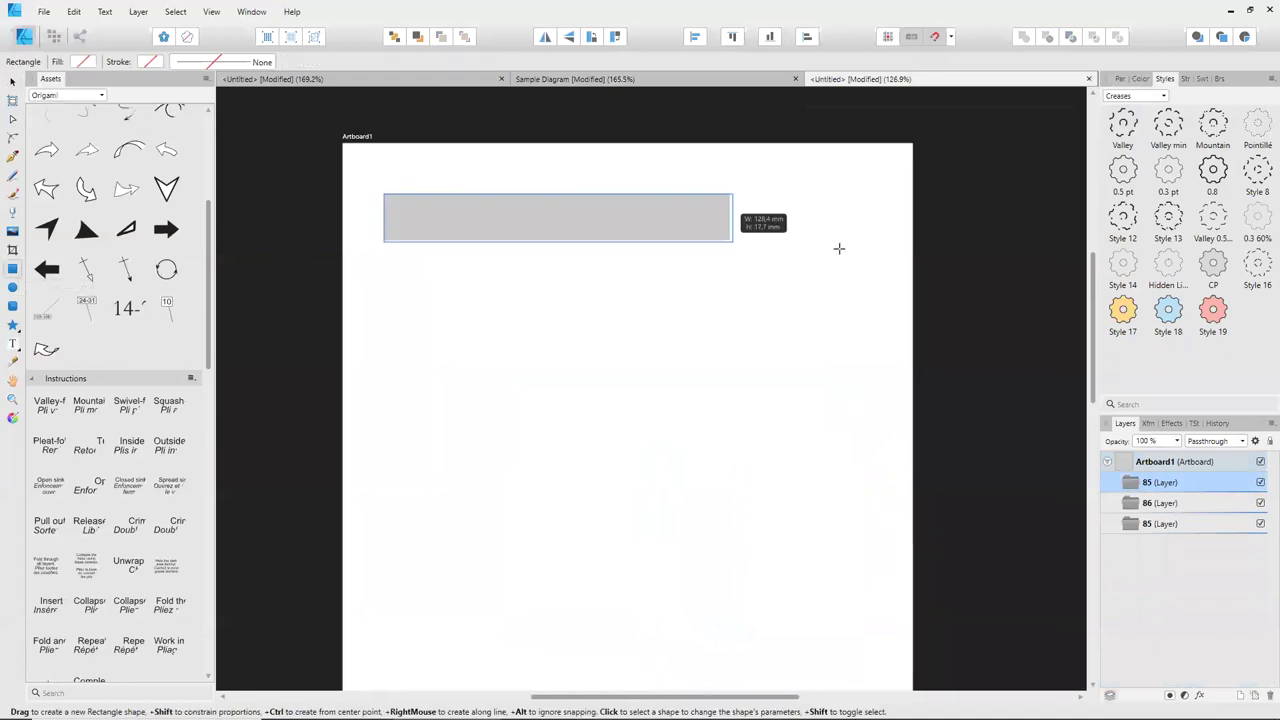
pyautogui.click(85, 61)
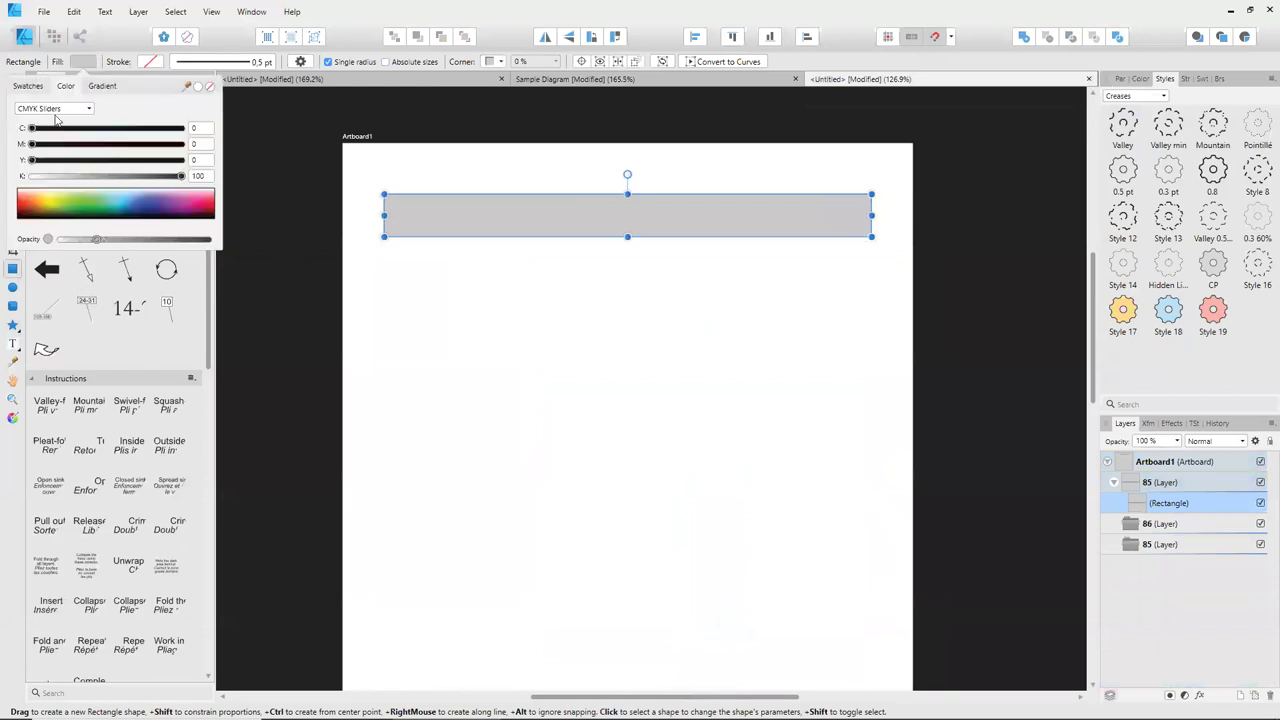
pyautogui.click(48, 110)
pyautogui.click(40, 207)
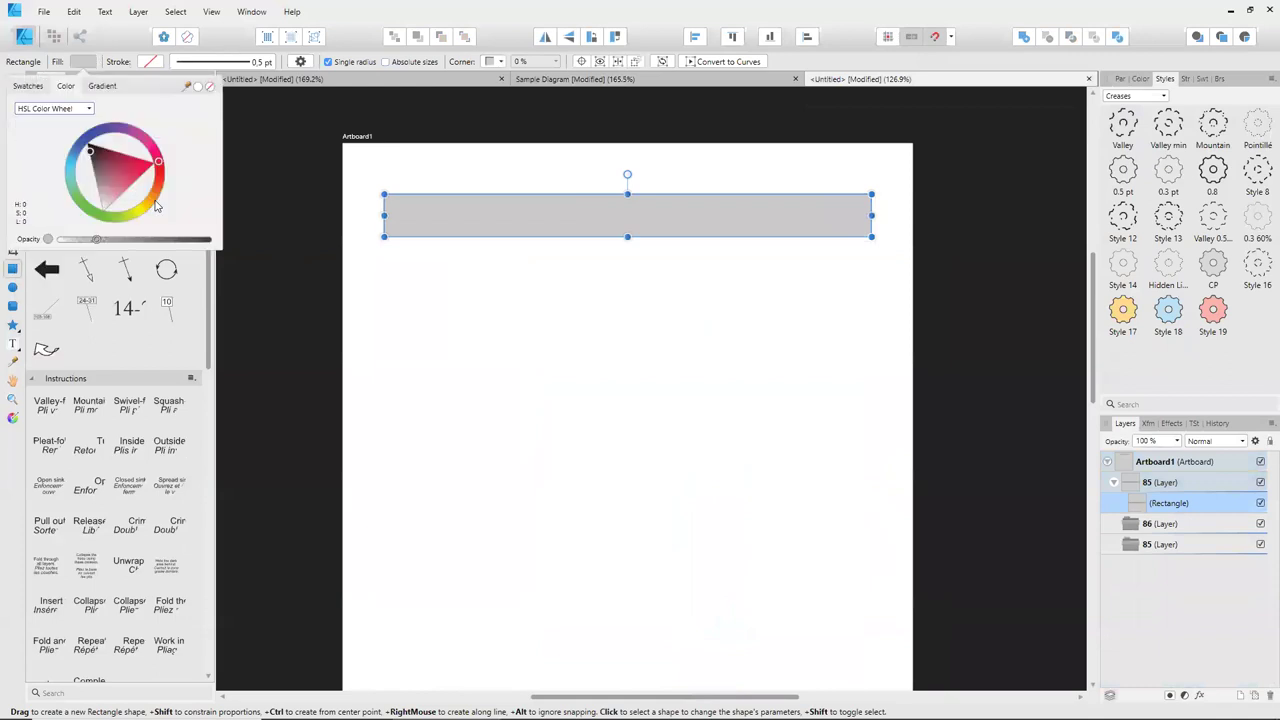
pyautogui.moveTo(134, 176); pyautogui.dragTo(129, 204)
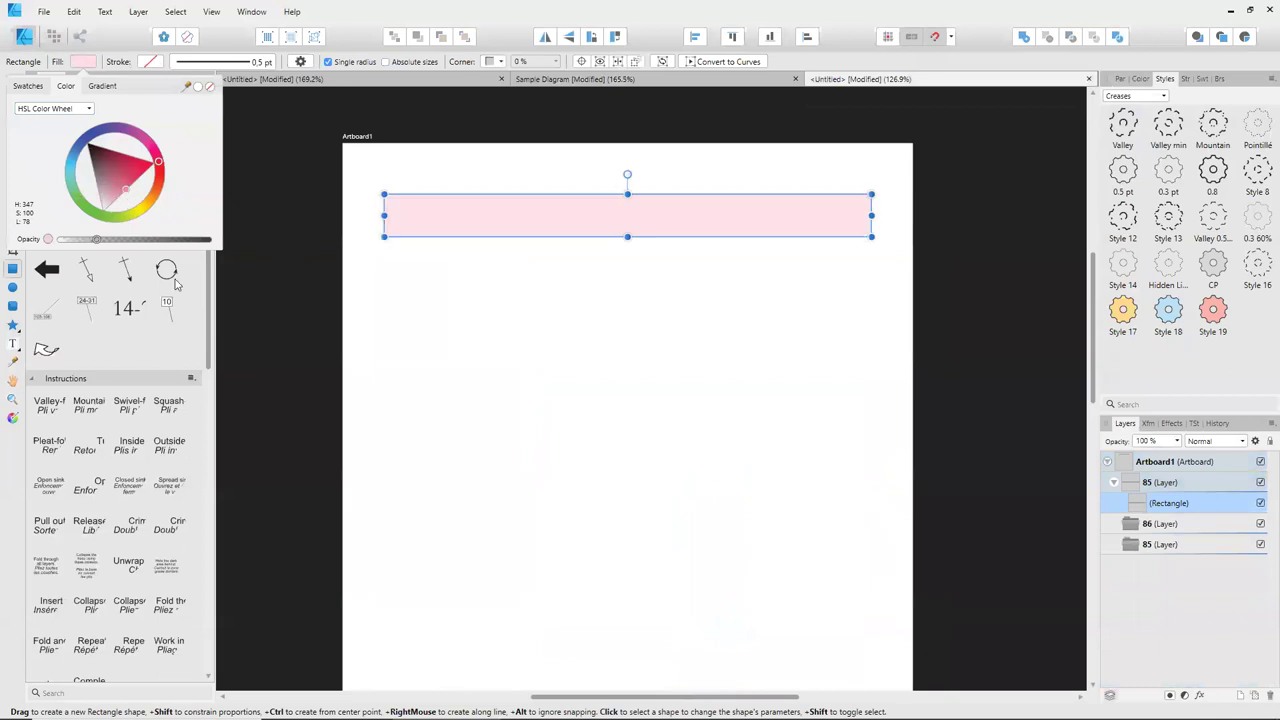
pyautogui.click(371, 214)
# Draw a deeper pink rounded rectangle overlapping the banner's left end.
pyautogui.scroll(1, 508, 209)
pyautogui.scroll(1, 594, 294)
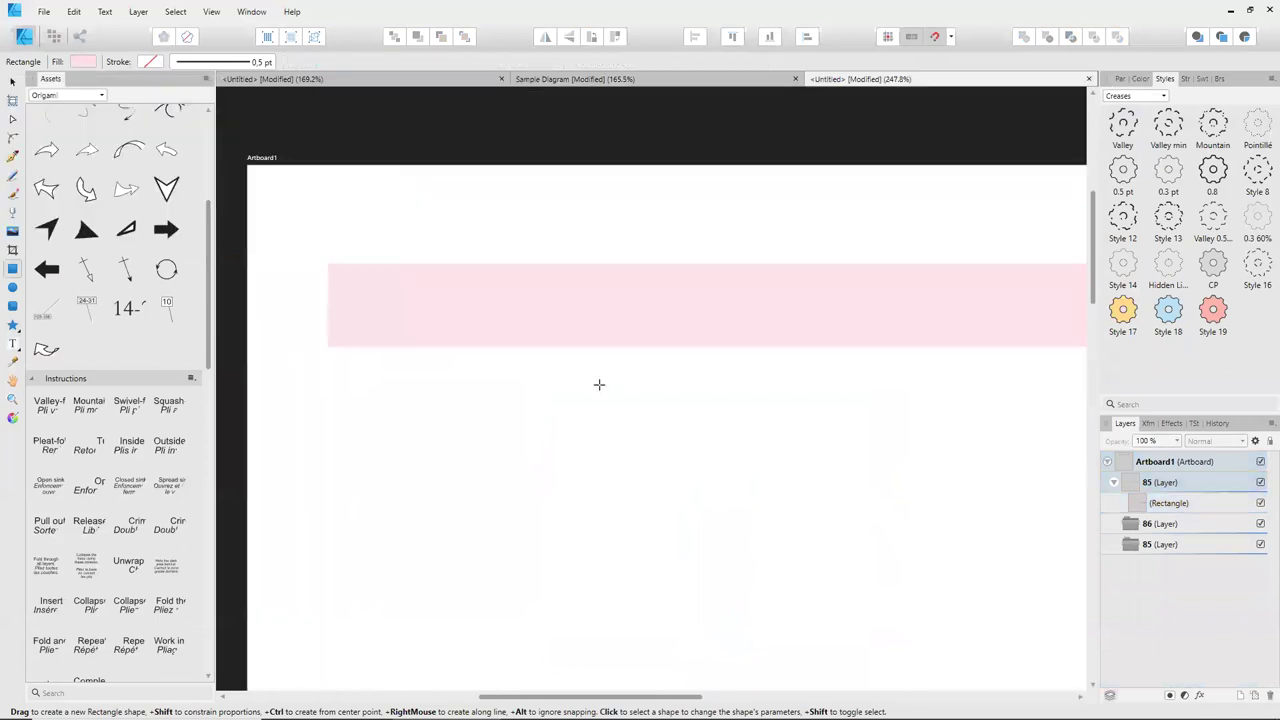
pyautogui.scroll(1, 443, 384)
pyautogui.click(12, 307)
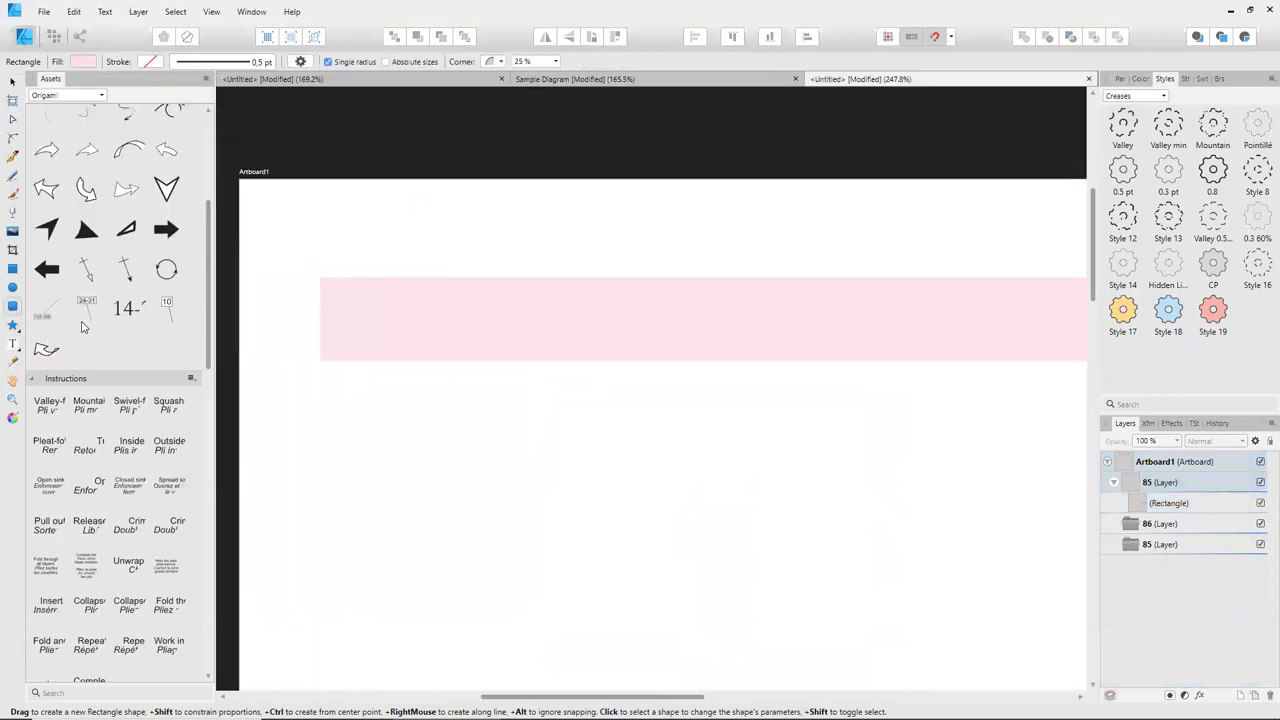
pyautogui.moveTo(282, 246); pyautogui.dragTo(556, 319)
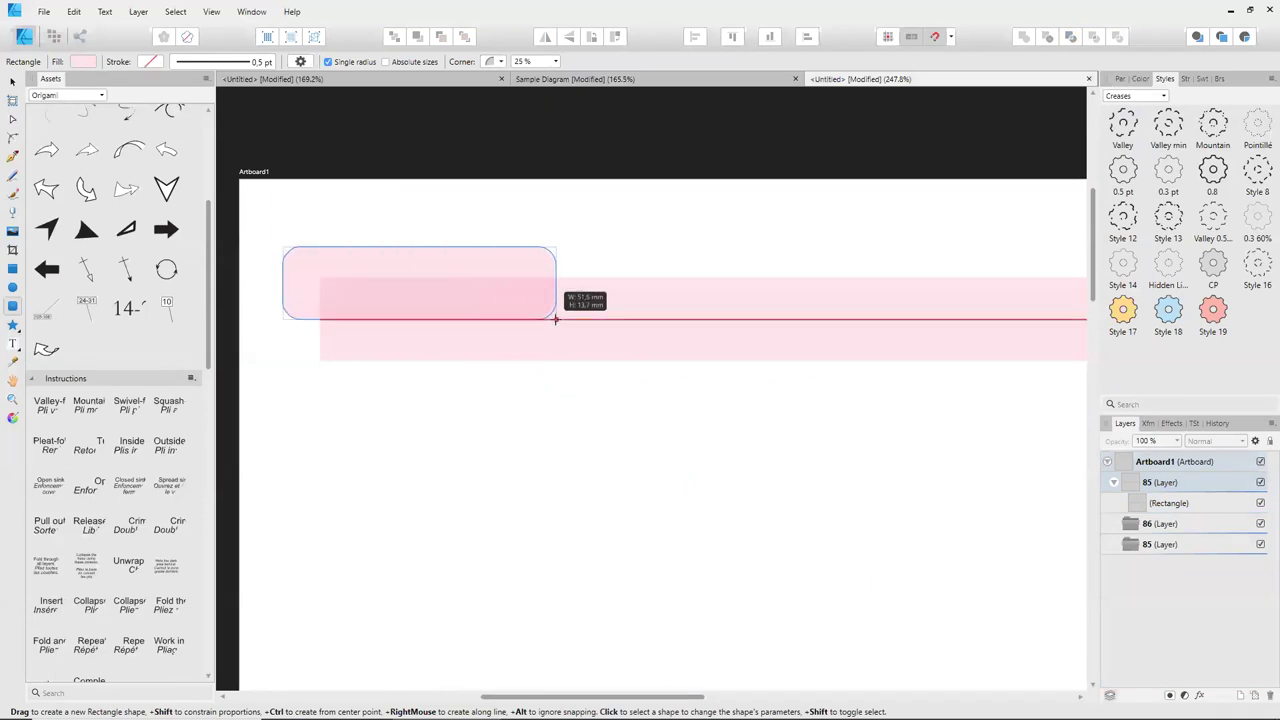
pyautogui.click(87, 64)
pyautogui.moveTo(137, 180); pyautogui.dragTo(153, 181)
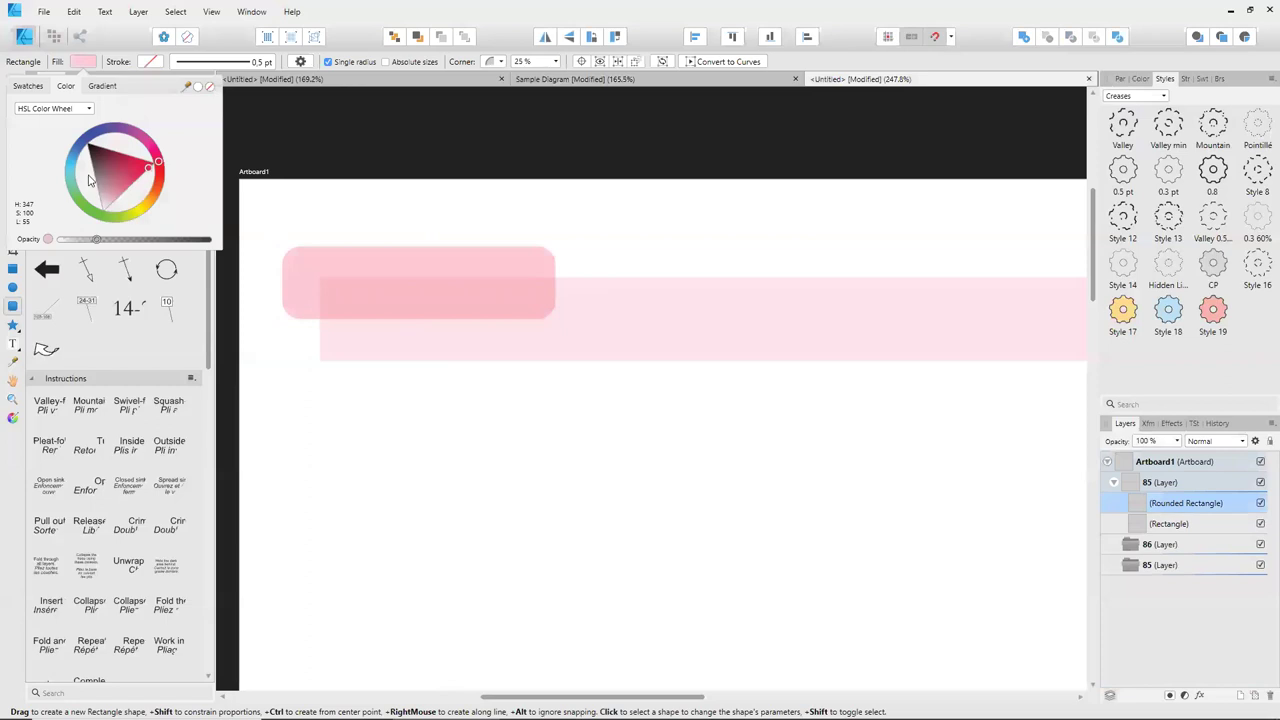
pyautogui.click(12, 344)
# Add the title 'My new Origami' in the pink tab, widened to fit one line.
pyautogui.scroll(1, 322, 320)
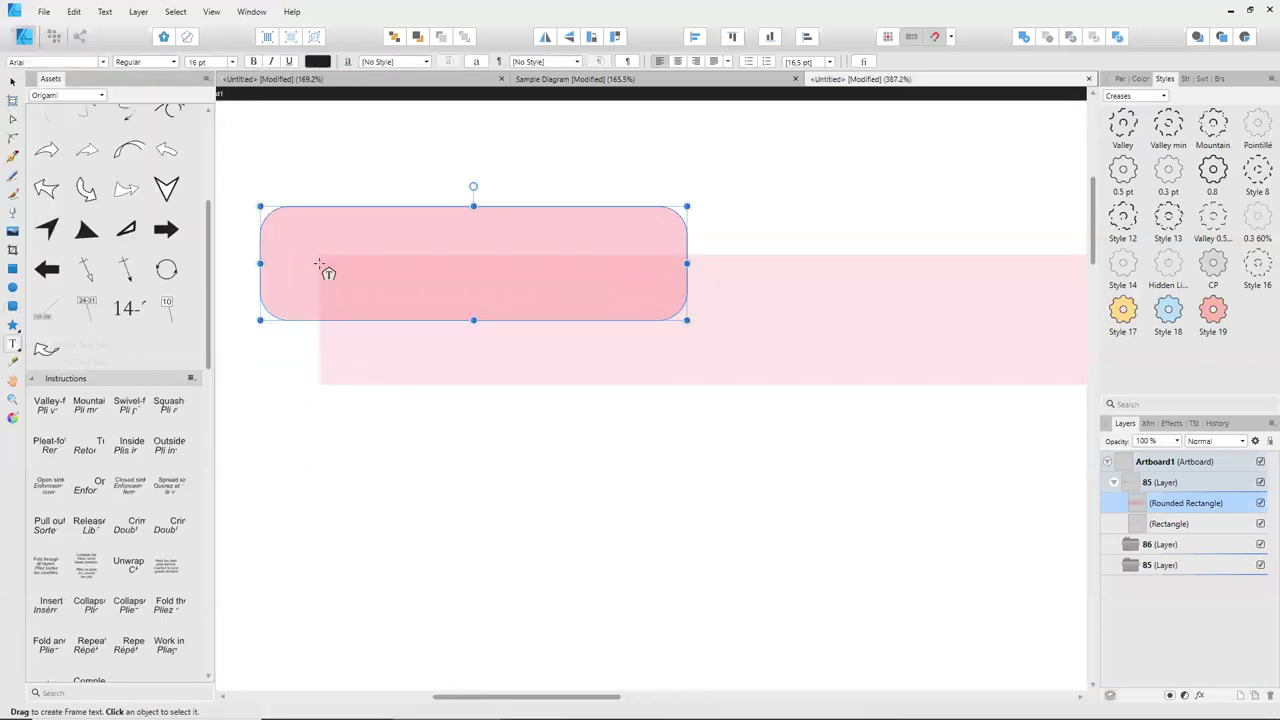
pyautogui.moveTo(335, 265); pyautogui.dragTo(651, 308)
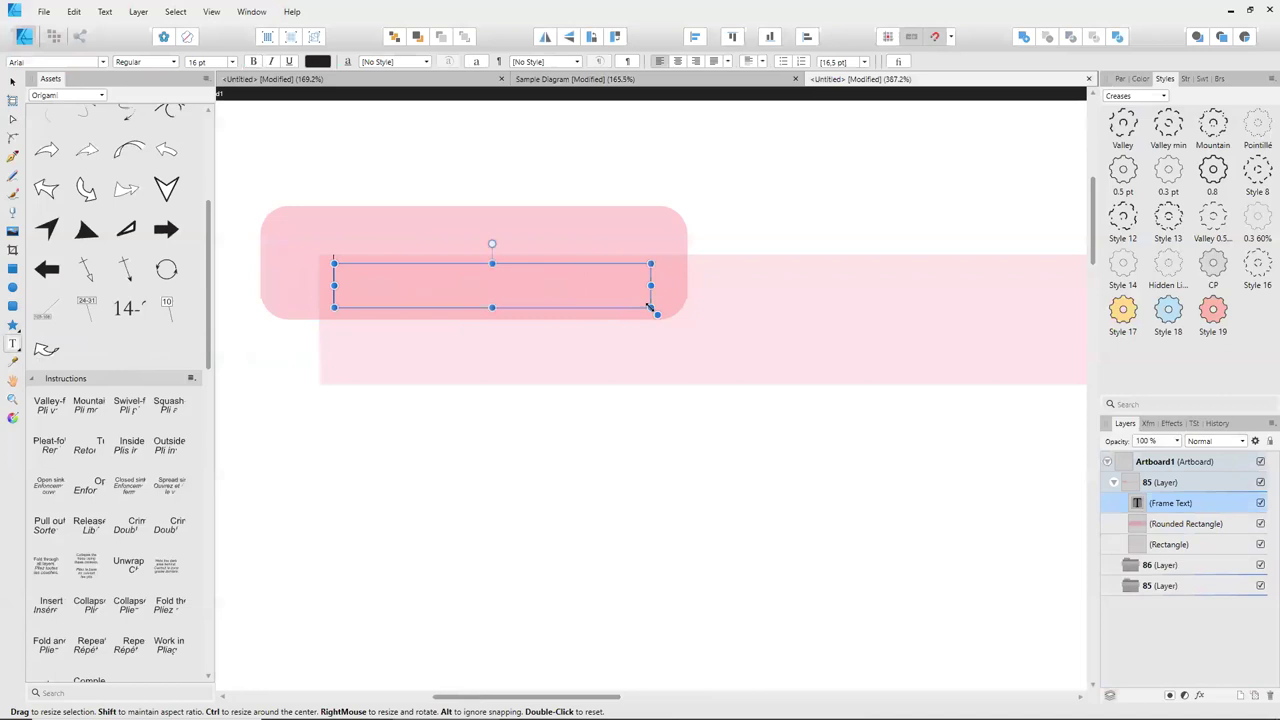
pyautogui.write('My new Orig')
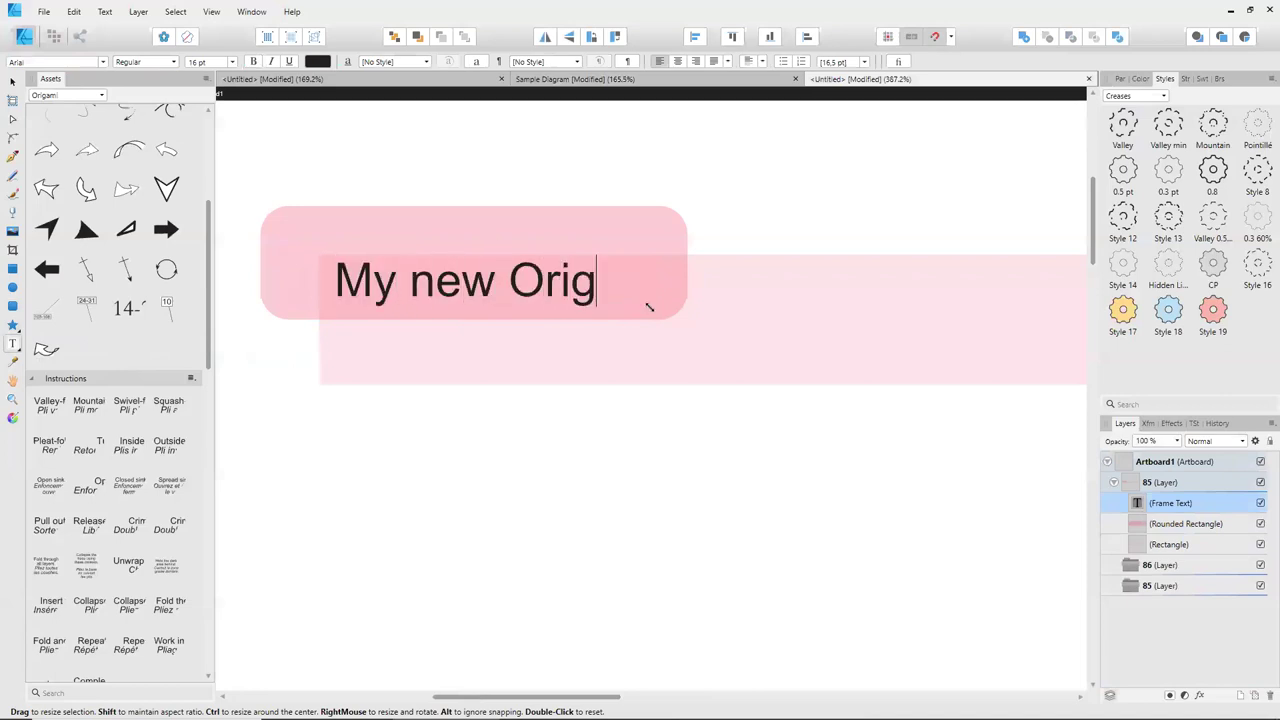
pyautogui.write('ami')
pyautogui.press('Escape')
pyautogui.press('v')
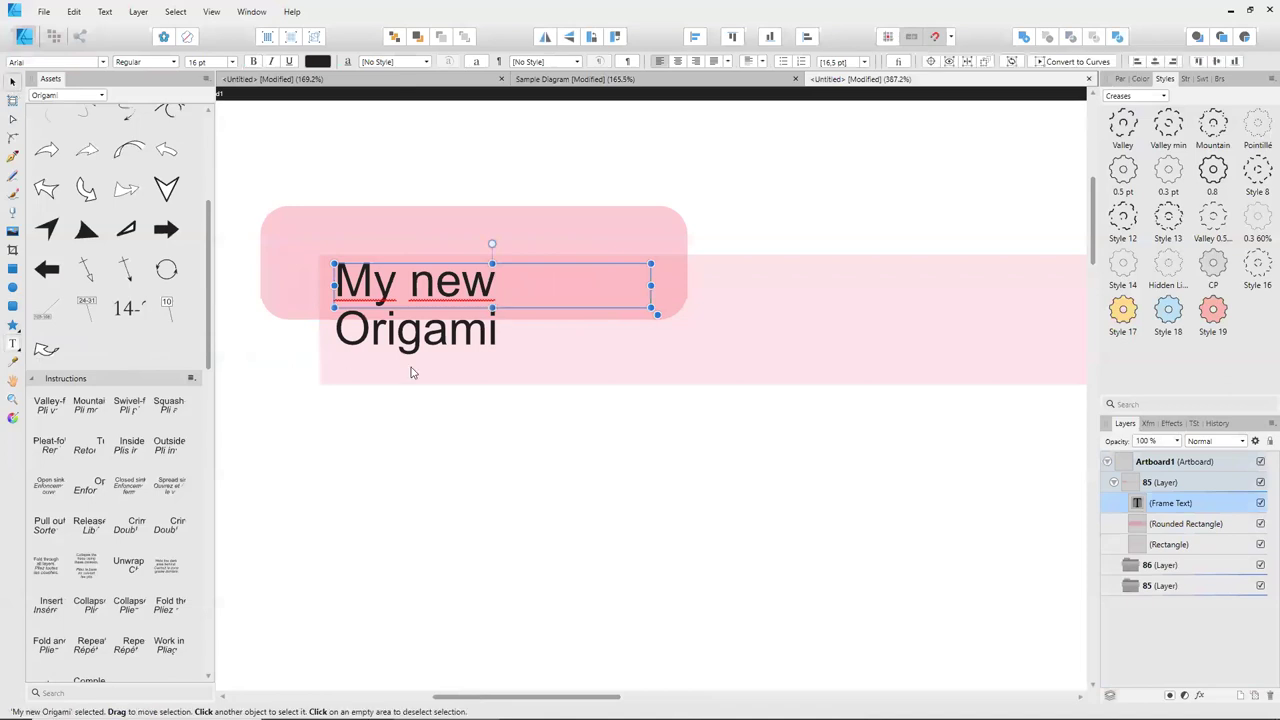
pyautogui.click(453, 405)
pyautogui.click(453, 344)
pyautogui.moveTo(652, 307); pyautogui.dragTo(771, 313)
# Shift the rounded tab right and clip it inside the banner rectangle.
pyautogui.click(594, 226)
pyautogui.moveTo(594, 226); pyautogui.dragTo(631, 226)
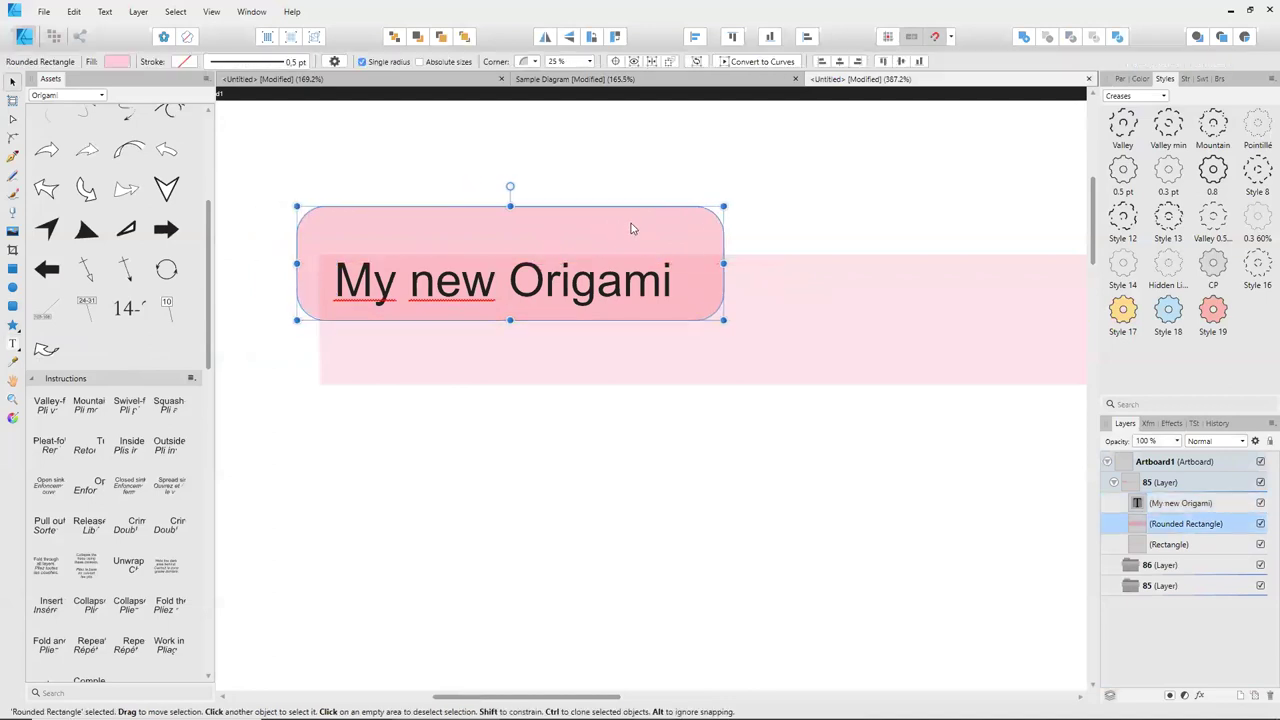
pyautogui.moveTo(1183, 527); pyautogui.dragTo(1180, 548)
pyautogui.click(741, 574)
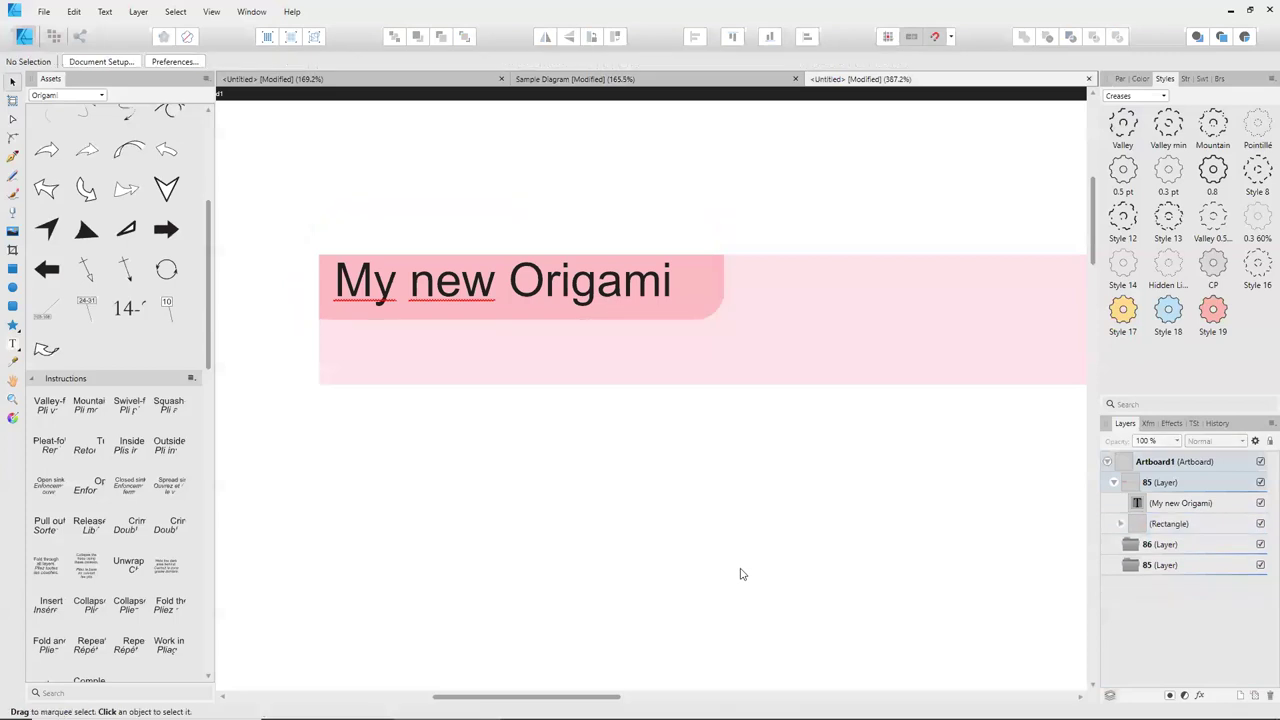
pyautogui.scroll(-3, 741, 574)
pyautogui.moveTo(857, 609); pyautogui.dragTo(601, 471)
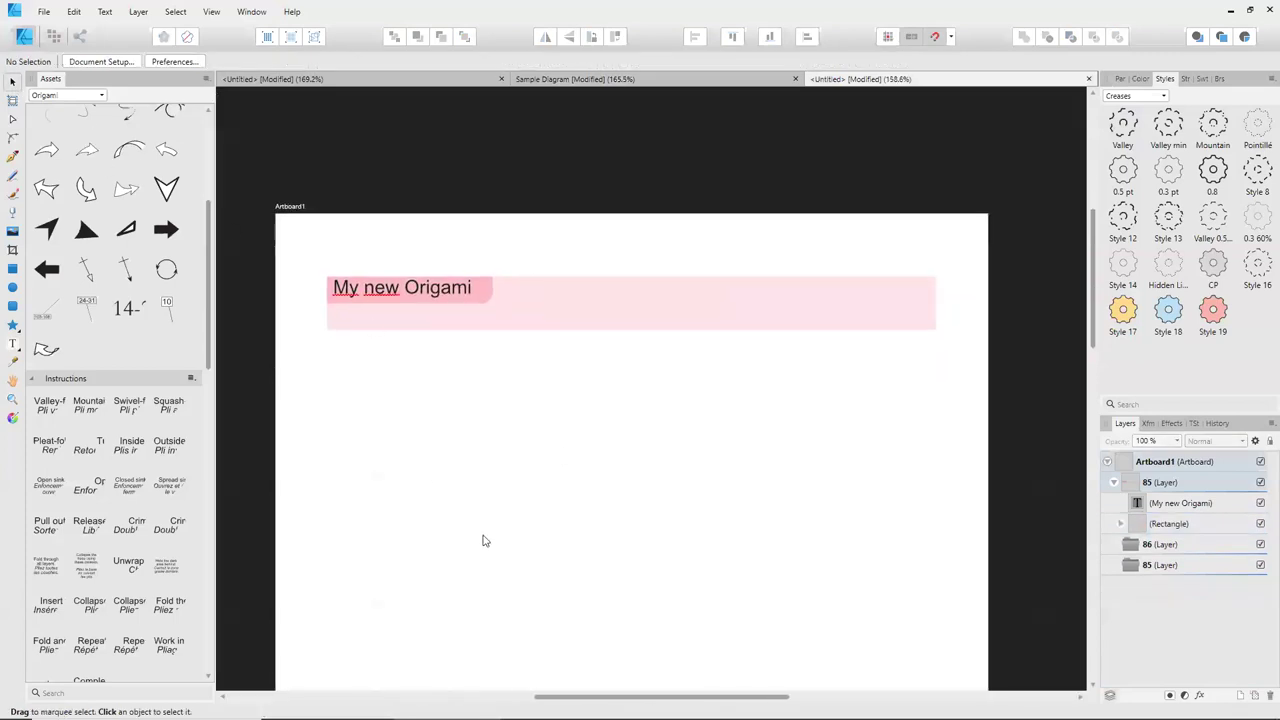
pyautogui.scroll(-2, 483, 541)
pyautogui.scroll(1, 464, 486)
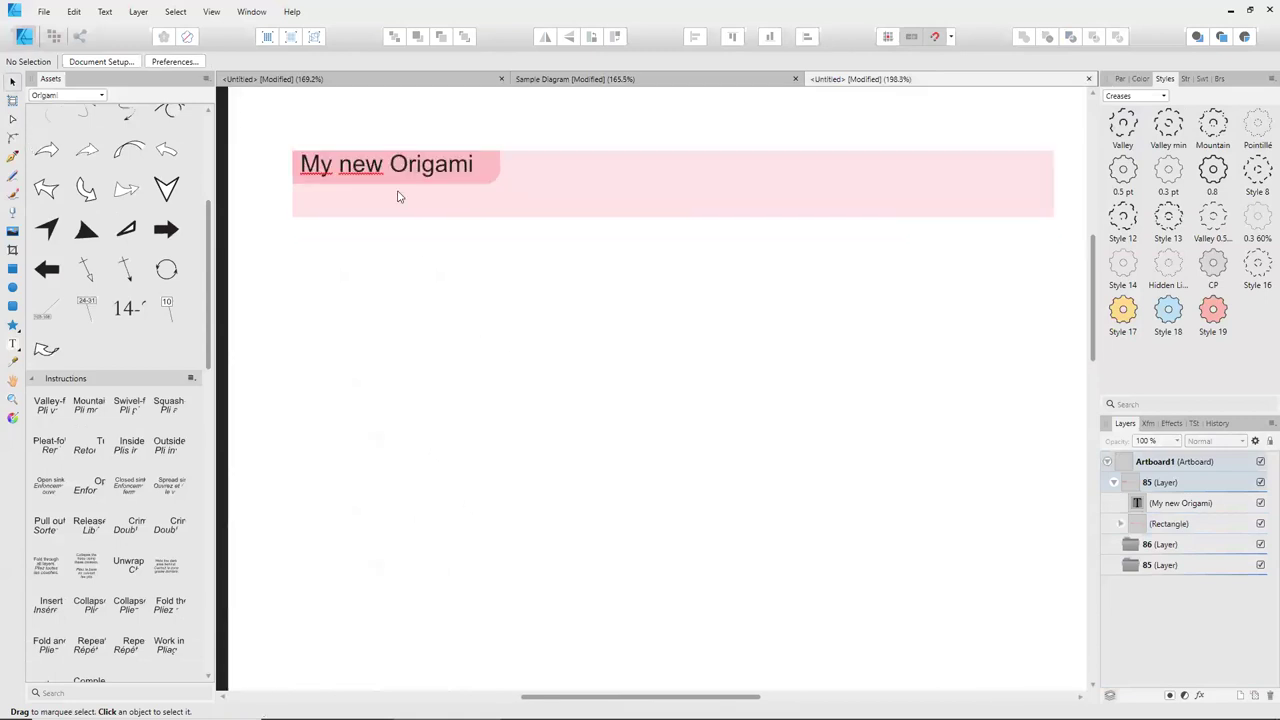
# Move the text below the banner and rewrite it as a next-video note on nest-feature texture.
pyautogui.moveTo(400, 172); pyautogui.dragTo(546, 456)
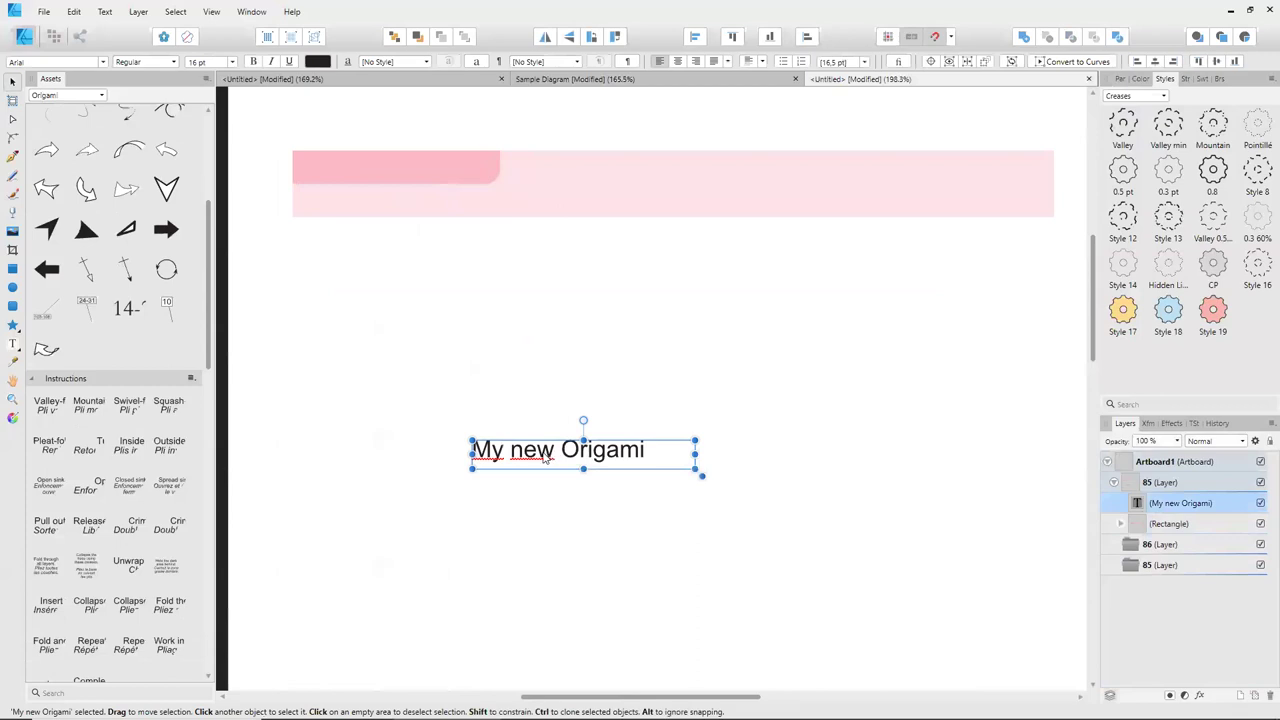
pyautogui.doubleClick(568, 456)
pyautogui.hotkey('ctrl', 'a')
pyautogui.write('In a next video, I will show you also ')
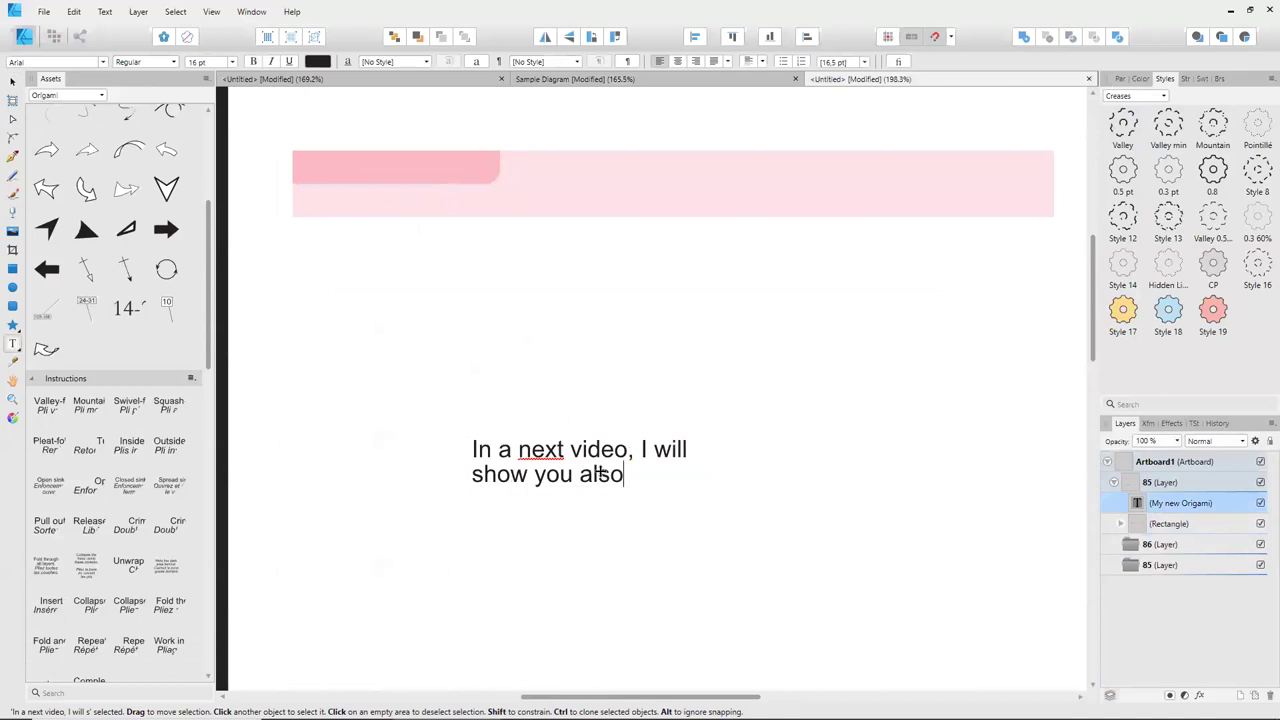
pyautogui.write('how to use the nest feature ')
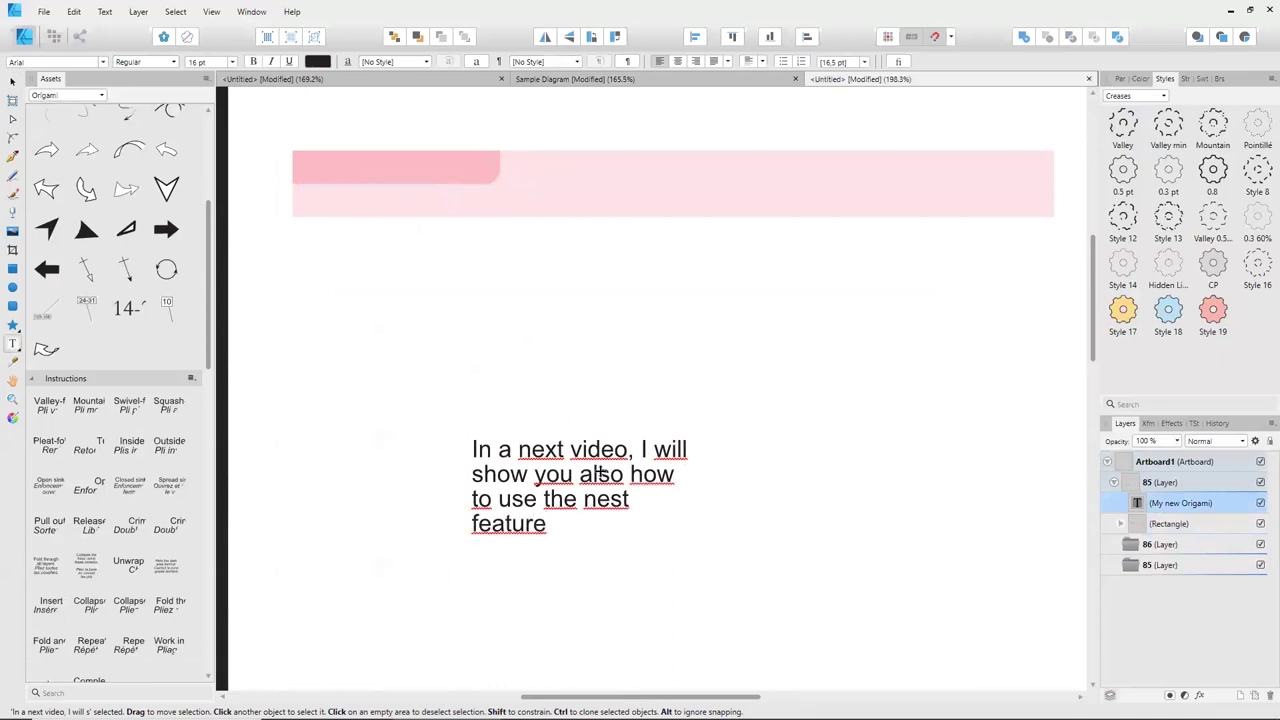
pyautogui.write('to')
pyautogui.press('BackSpace')
pyautogui.press('BackSpace')
pyautogui.write('bringing text')
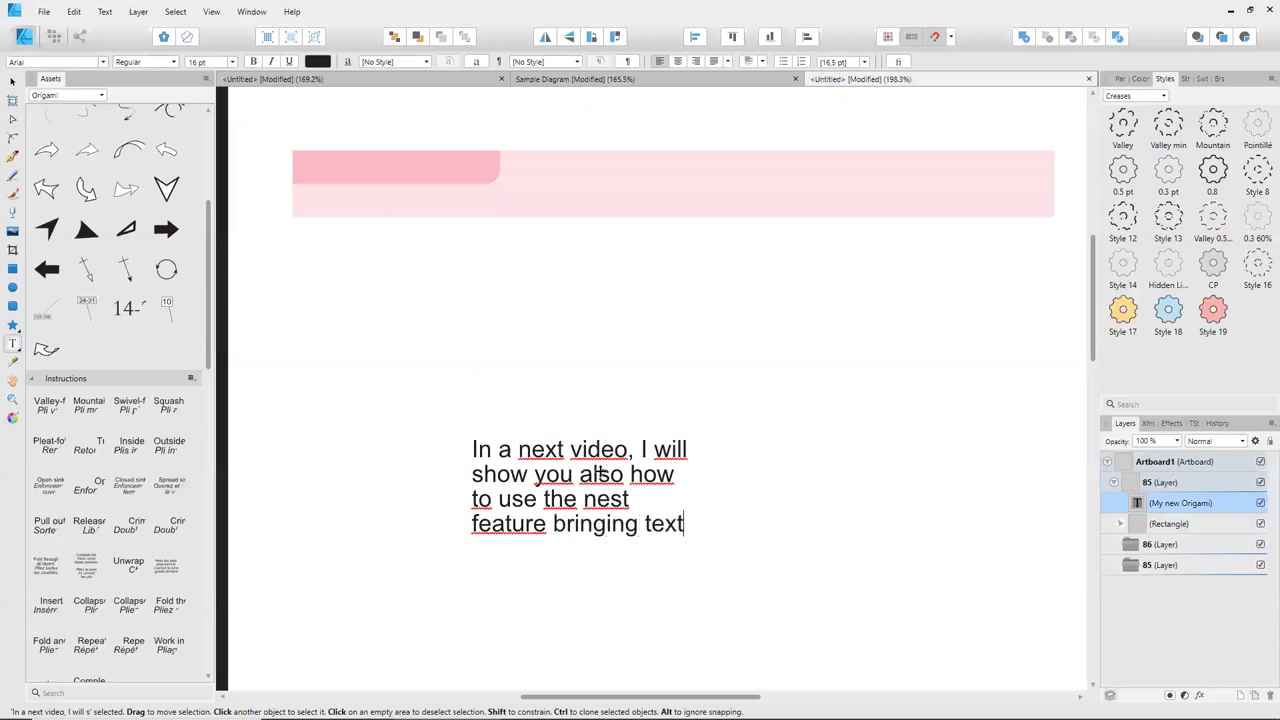
pyautogui.write('ure to your draw.')
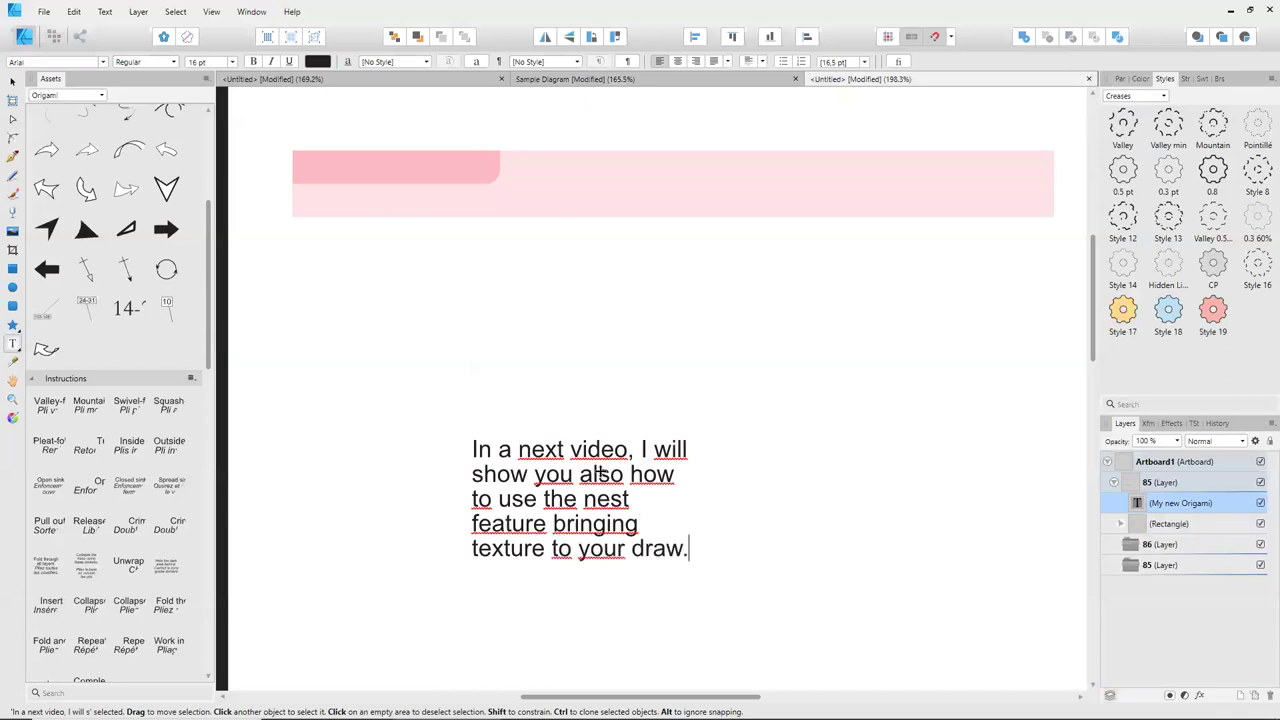